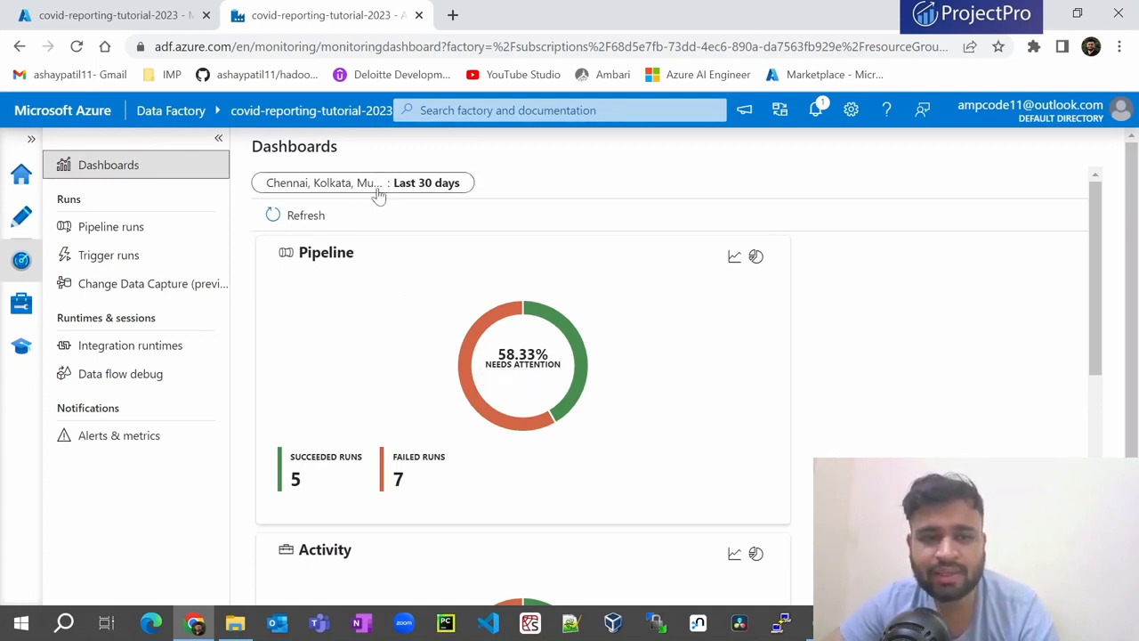
- Explore the dashboard's Custom time range and time zone options, then cancel without changes
left_click(343, 183)
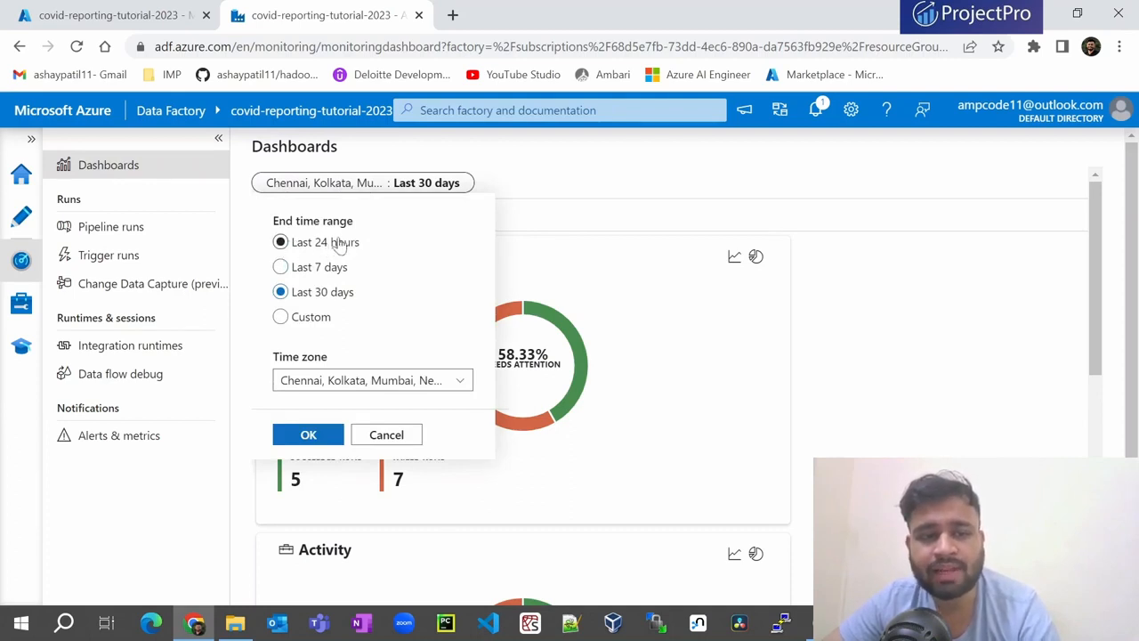
left_click(281, 318)
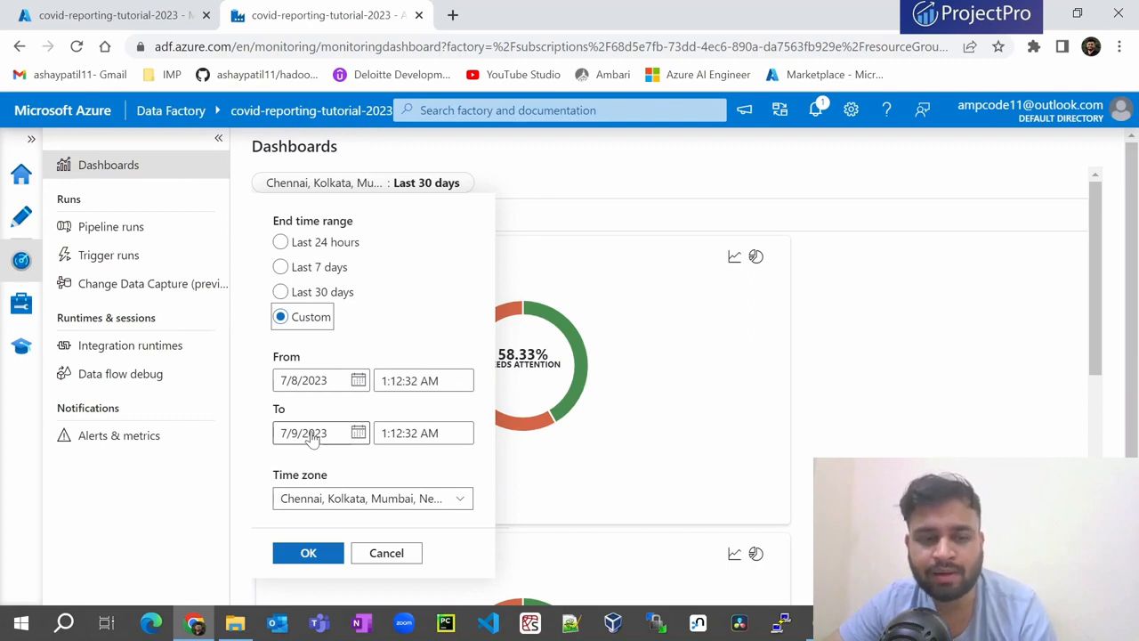
left_click(354, 506)
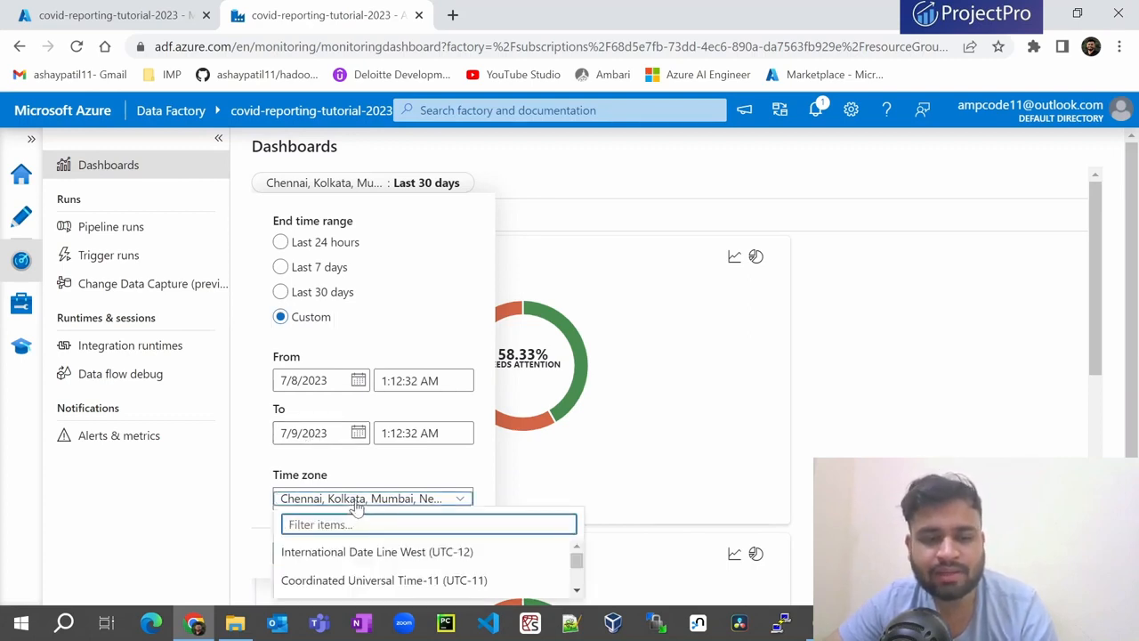
left_click(275, 450)
left_click(387, 554)
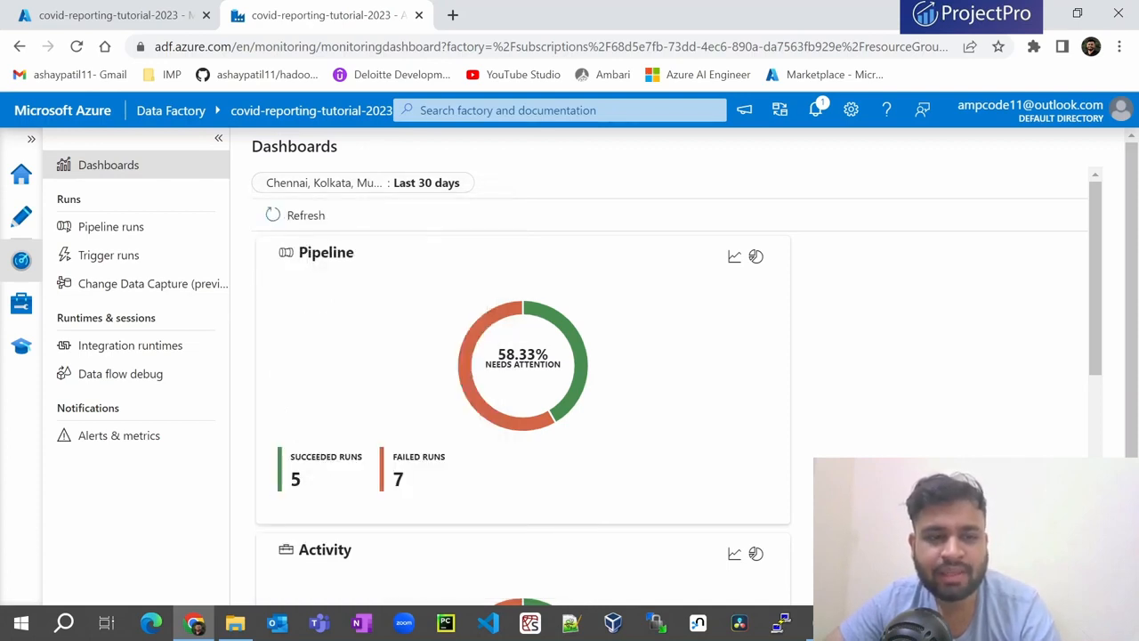
- Review and refresh the run summaries, toggle the line chart, and open Pipeline runs
scroll(348, 306, "down", 1)
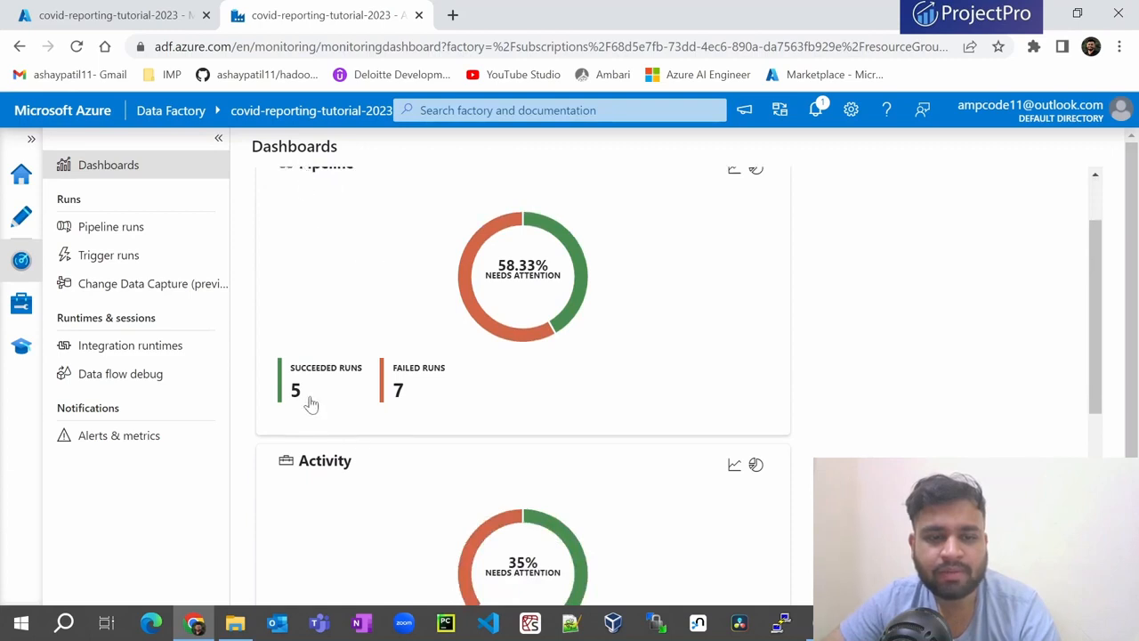
scroll(466, 393, "down", 2)
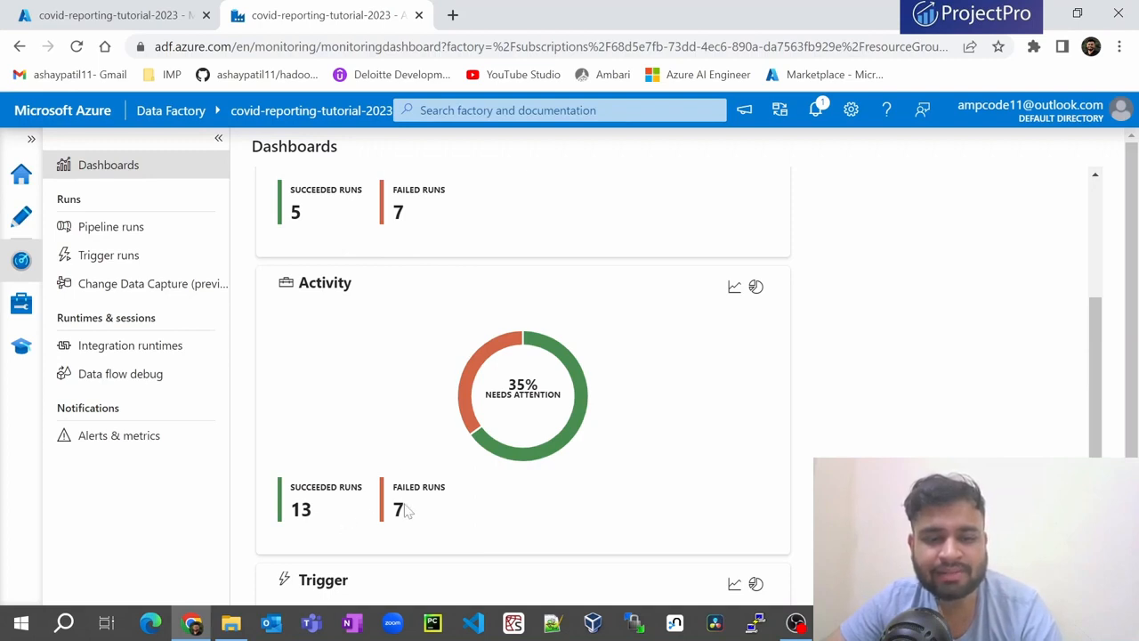
scroll(405, 509, "down", 2)
scroll(405, 510, "down", 1)
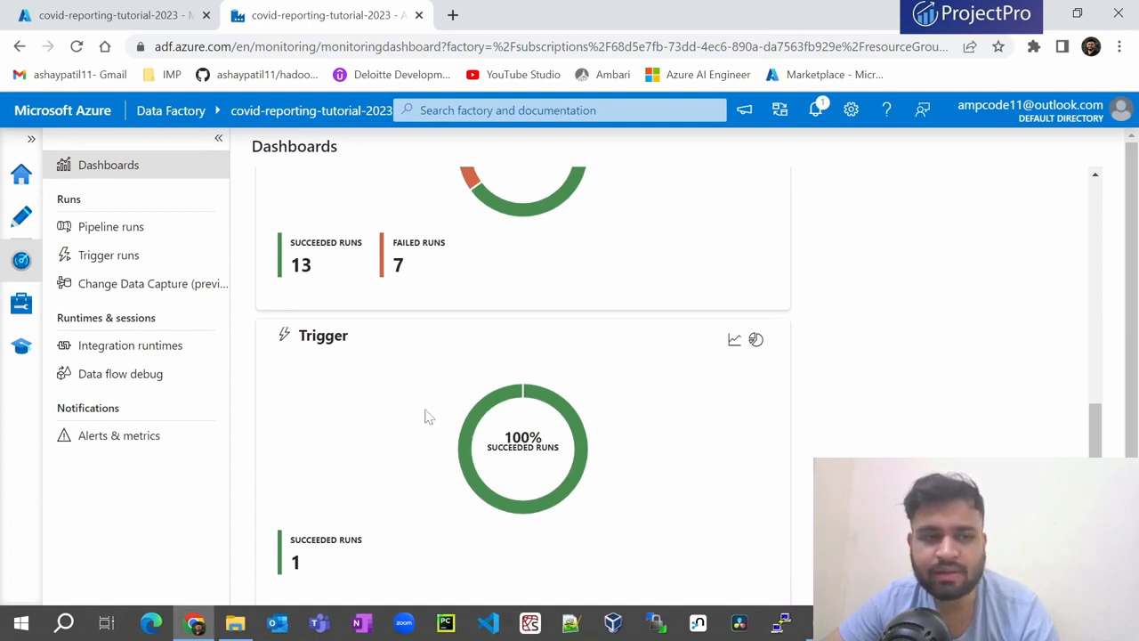
scroll(412, 272, "up", 6)
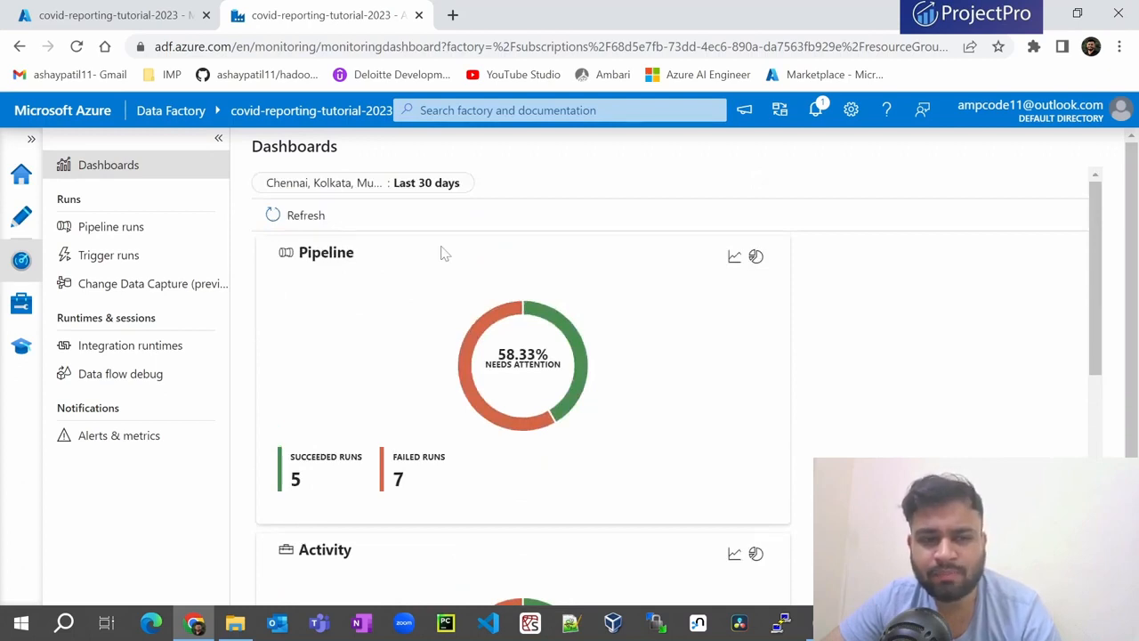
left_click(298, 215)
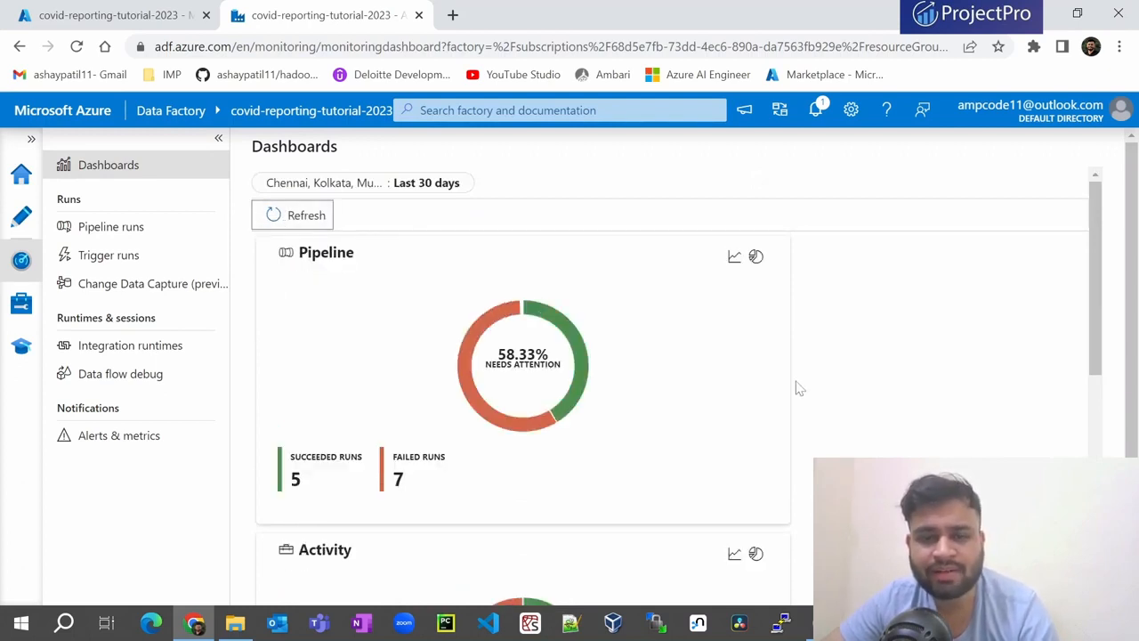
left_click(734, 256)
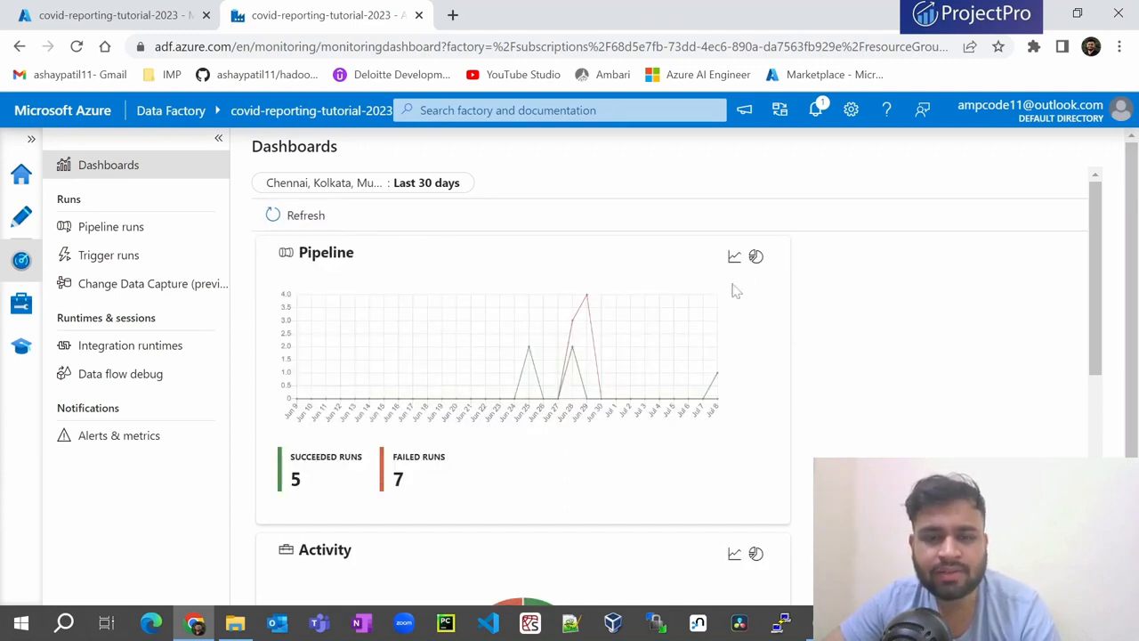
left_click(755, 257)
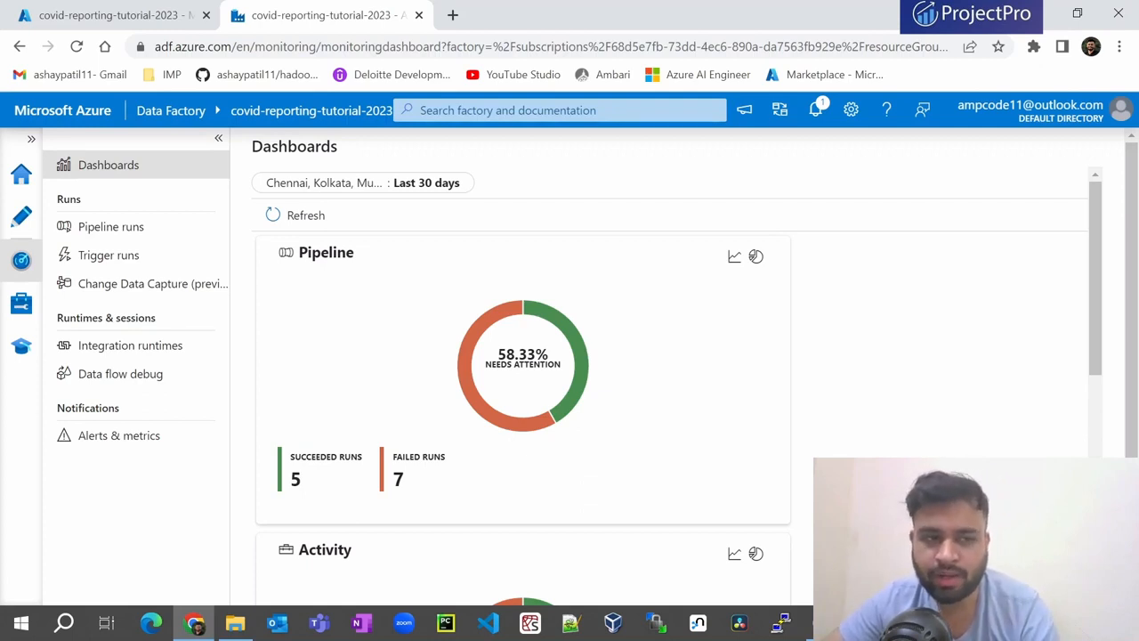
left_click(103, 230)
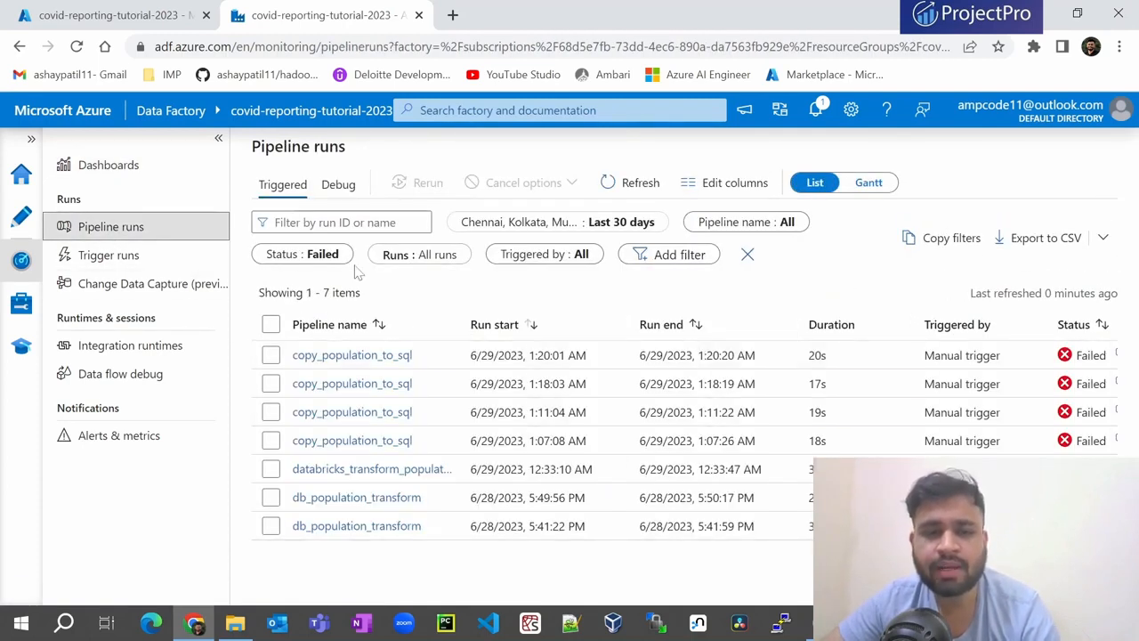
- Set the pipeline runs Status filter to Select all
left_click(311, 264)
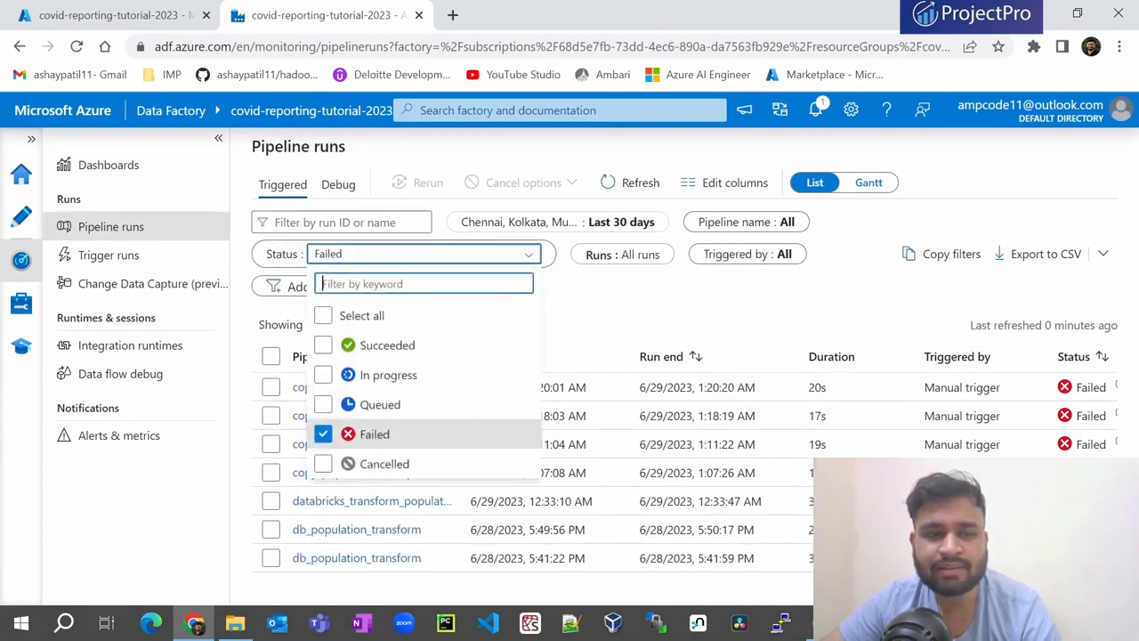
left_click(324, 316)
left_click(605, 310)
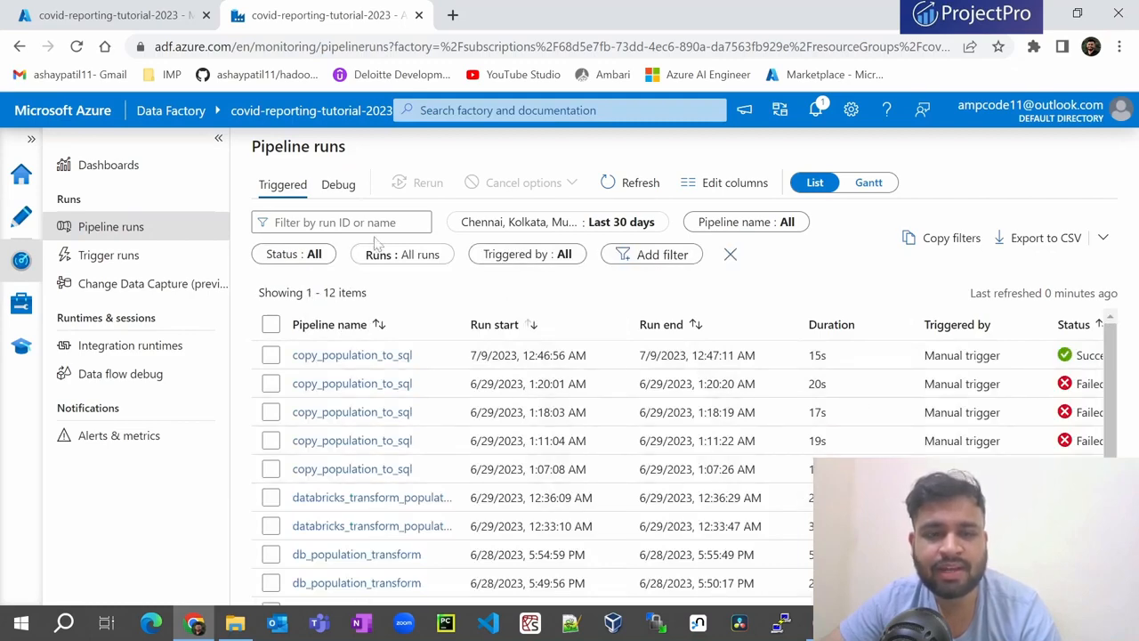
left_click(313, 255)
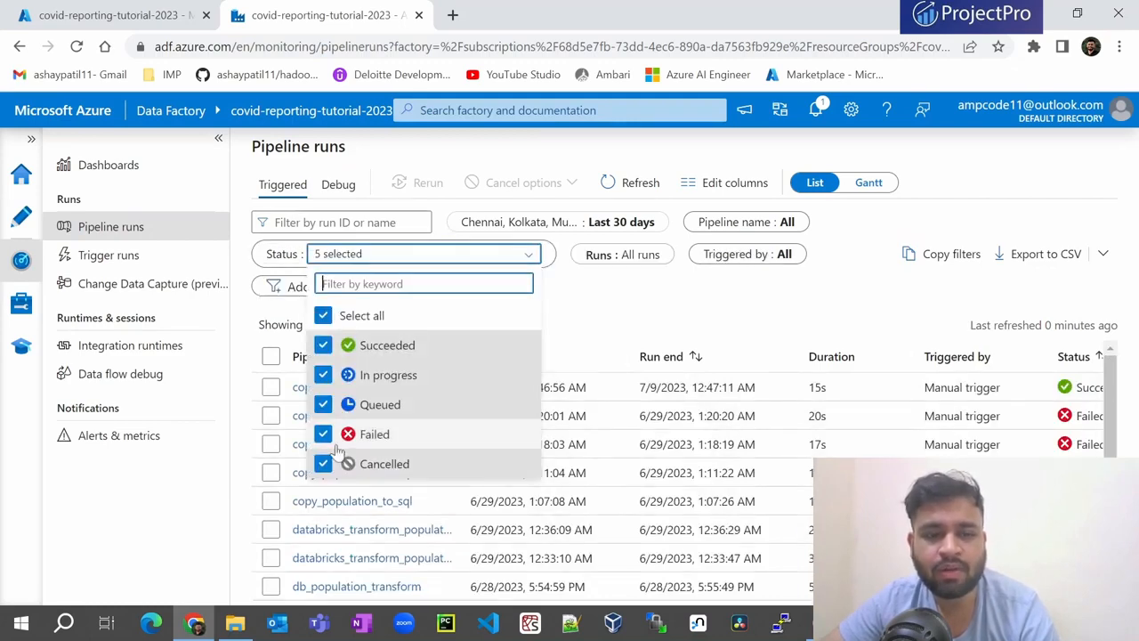
left_click(596, 326)
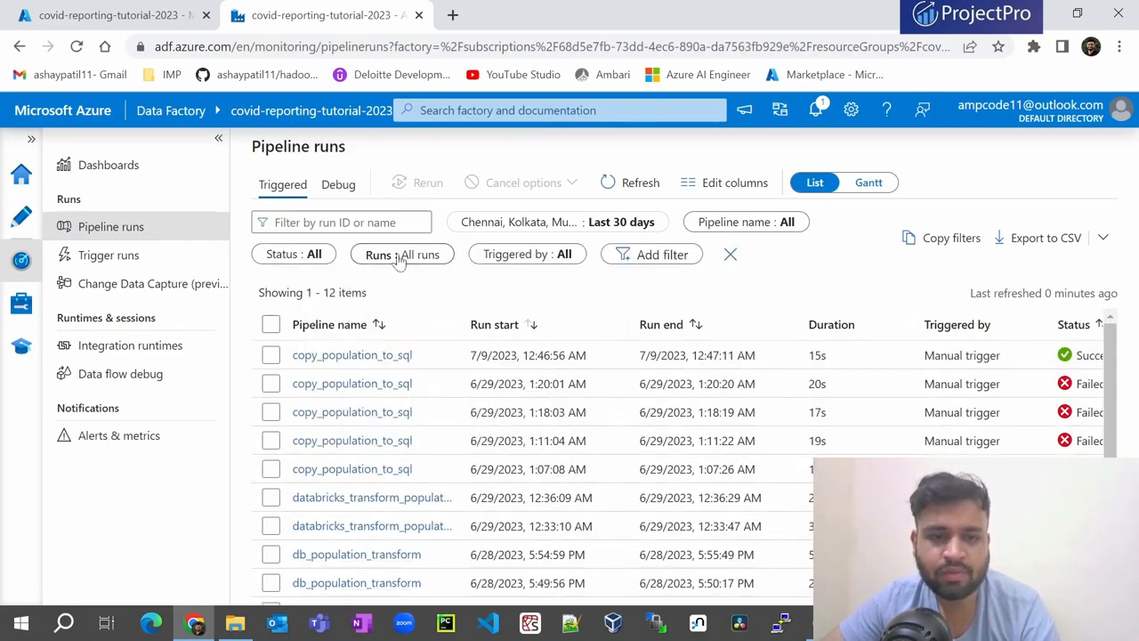
- Inspect the time range, Pipeline name, Runs and Triggered by filters, leaving them unchanged
left_click(339, 227)
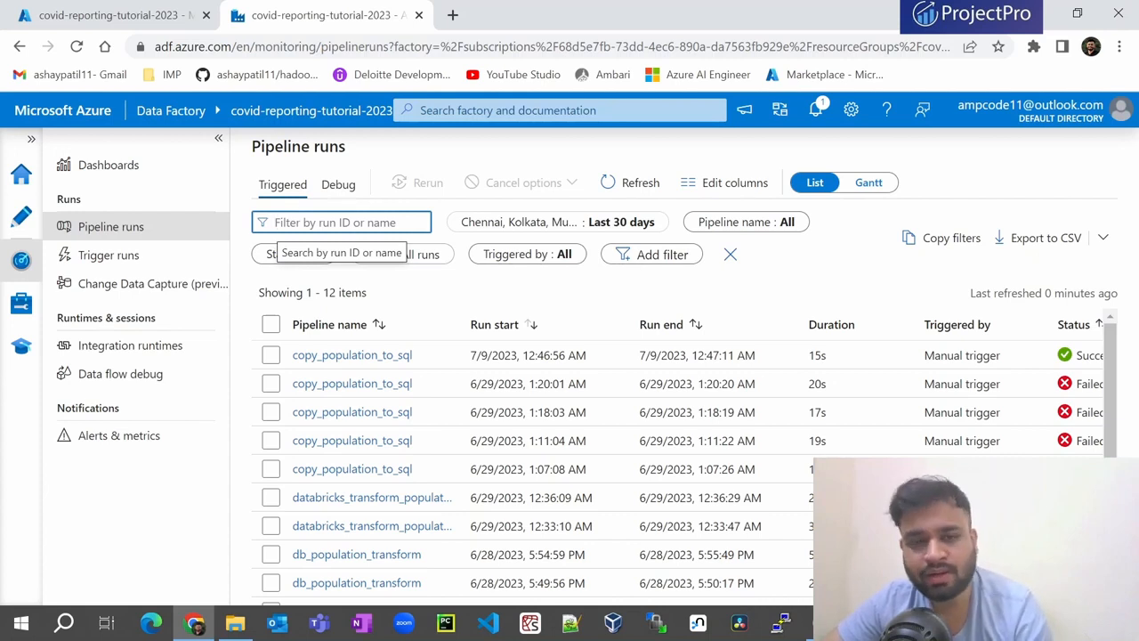
left_click(547, 224)
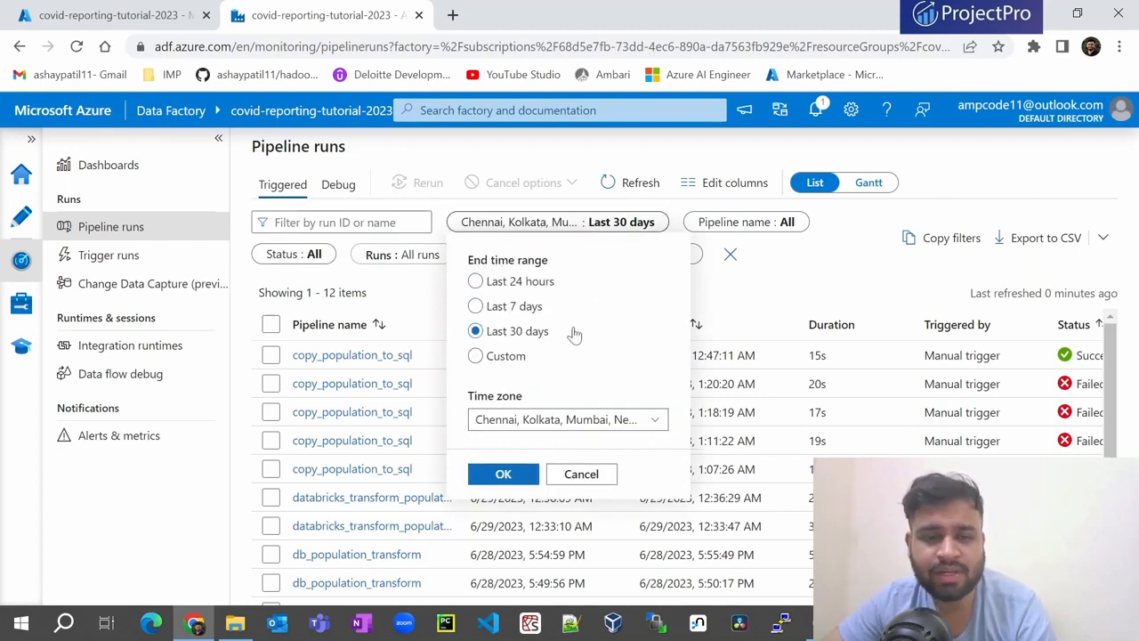
left_click(799, 305)
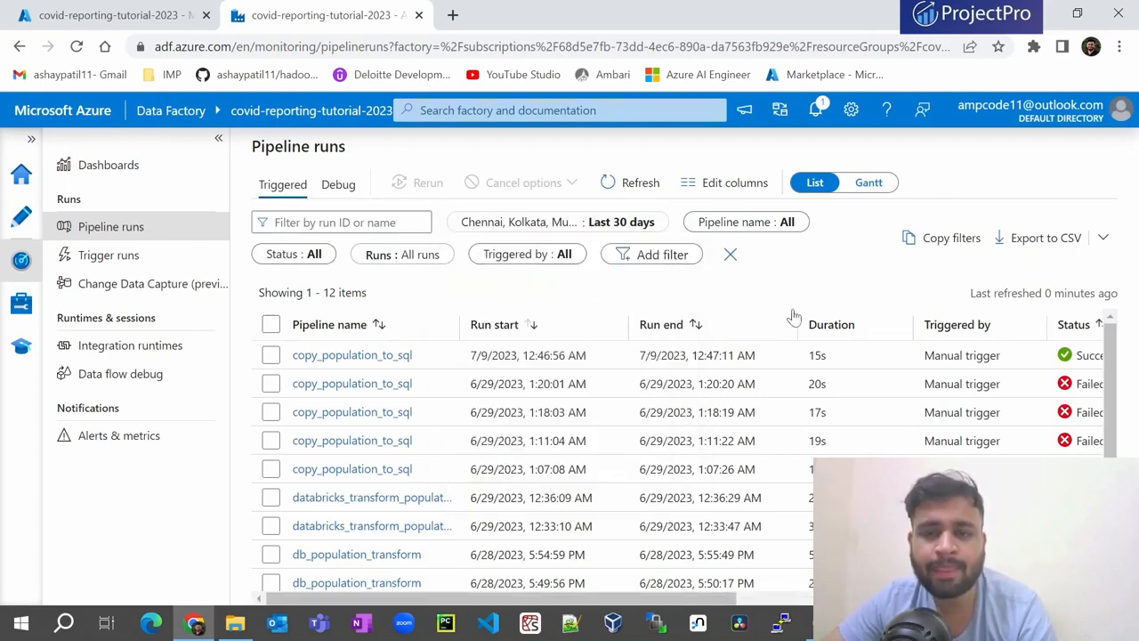
left_click(725, 228)
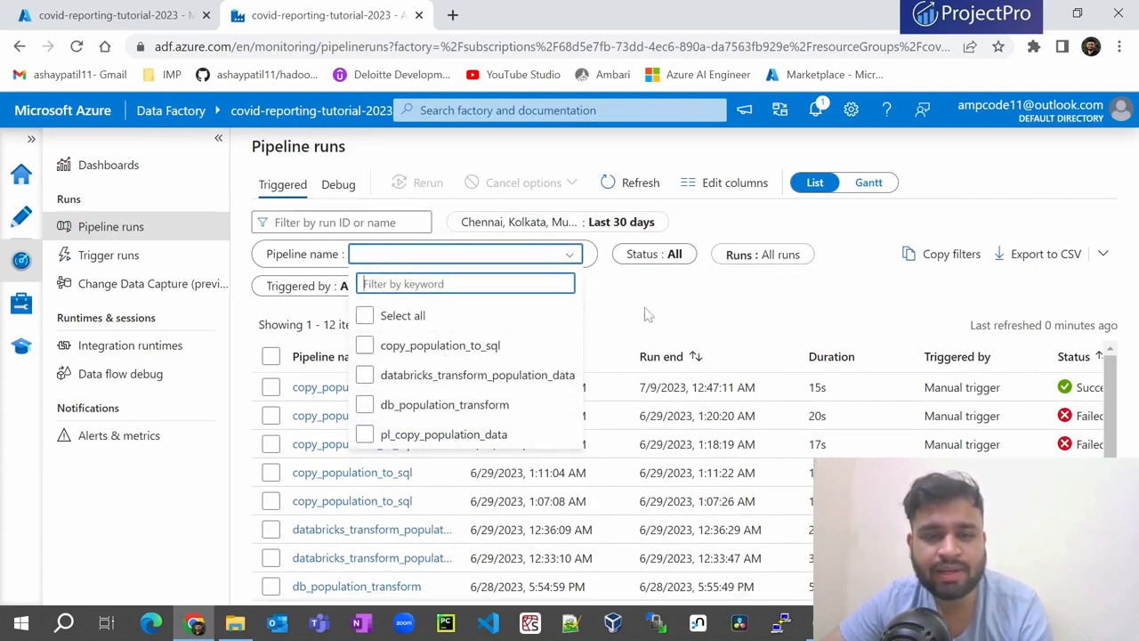
left_click(686, 303)
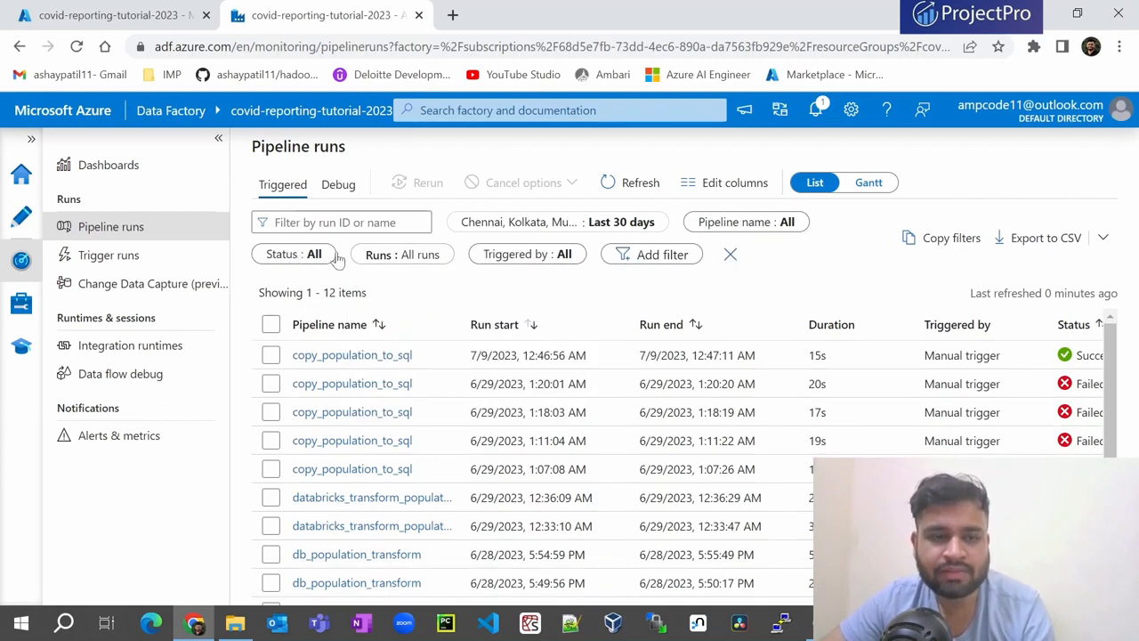
left_click(397, 259)
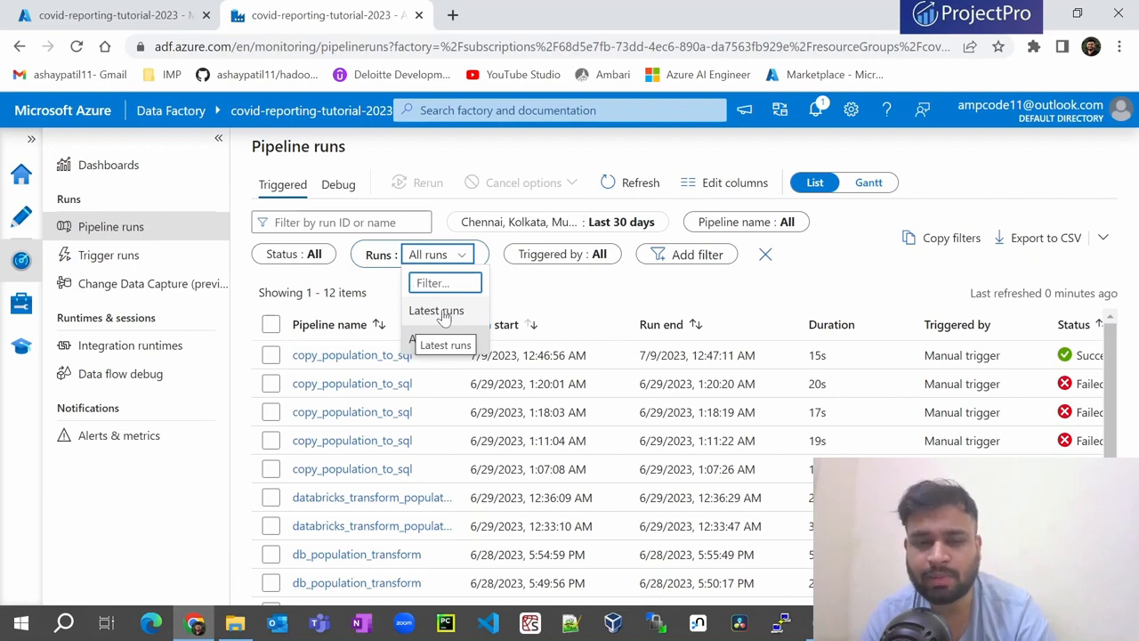
left_click(575, 257)
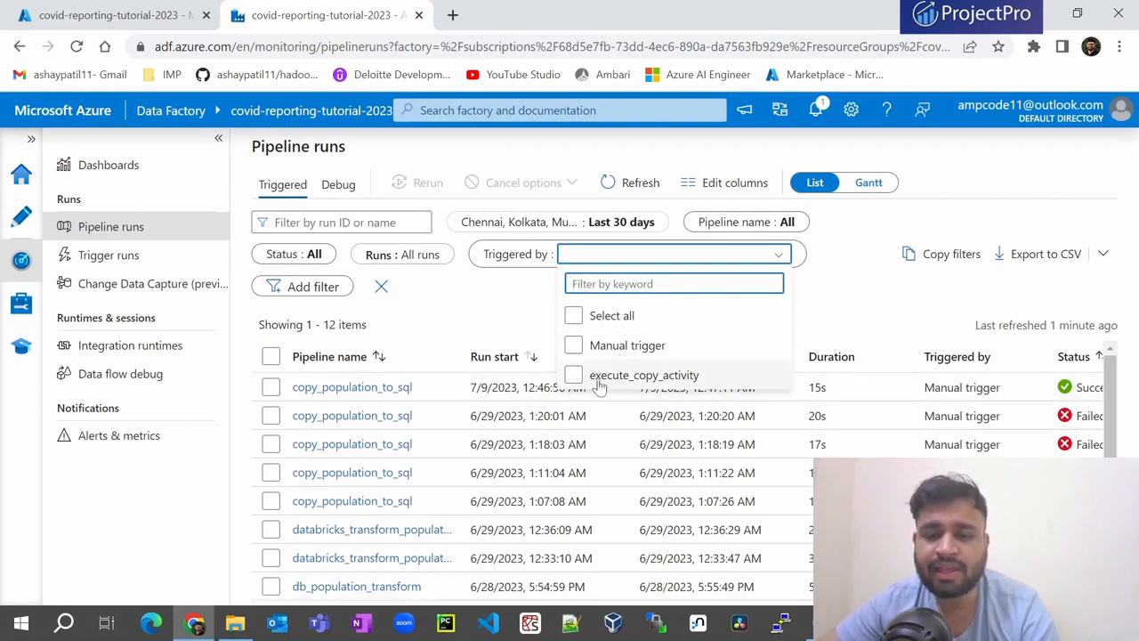
left_click(808, 307)
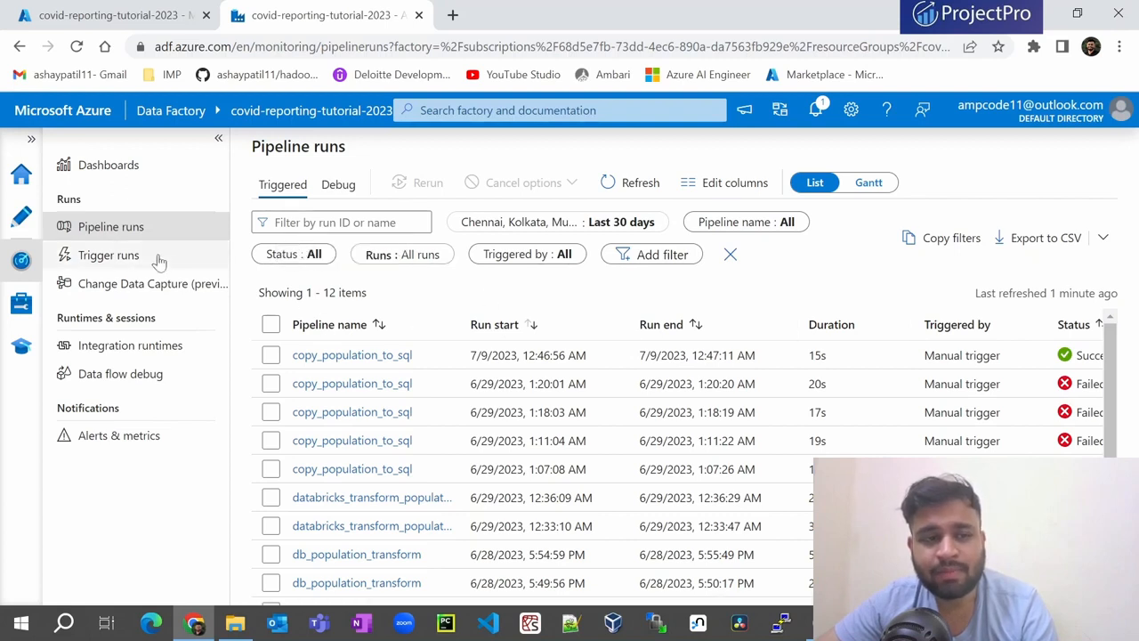
- Browse trigger runs by All, Schedule, Tumbling window, Storage events and Custom events, then open Change Data Capture
left_click(105, 258)
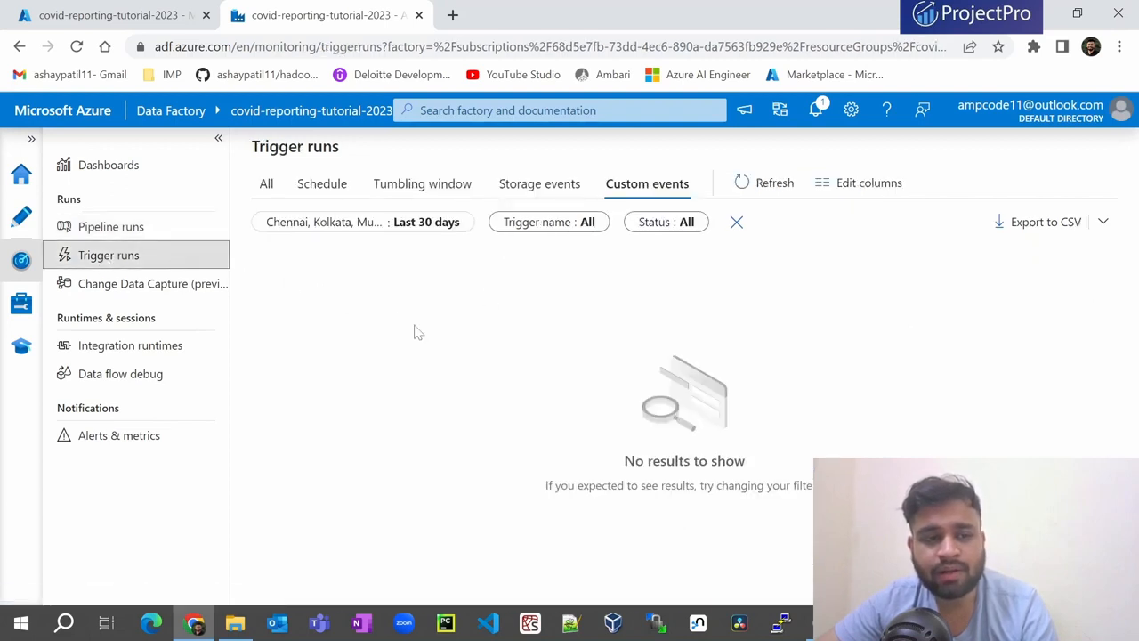
left_click(266, 183)
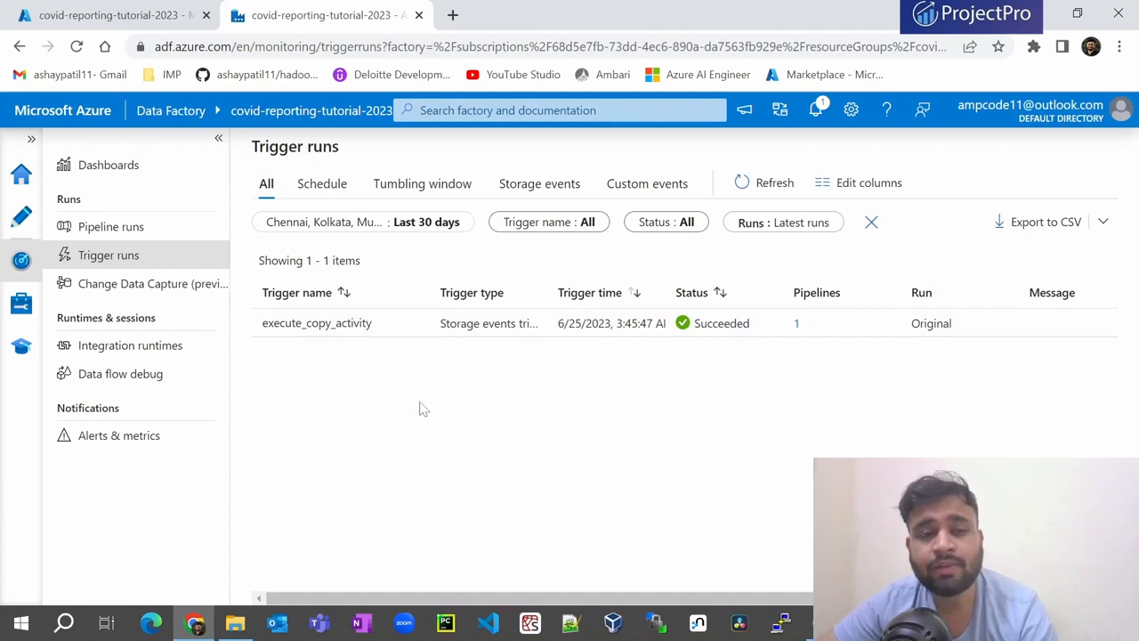
left_click(328, 189)
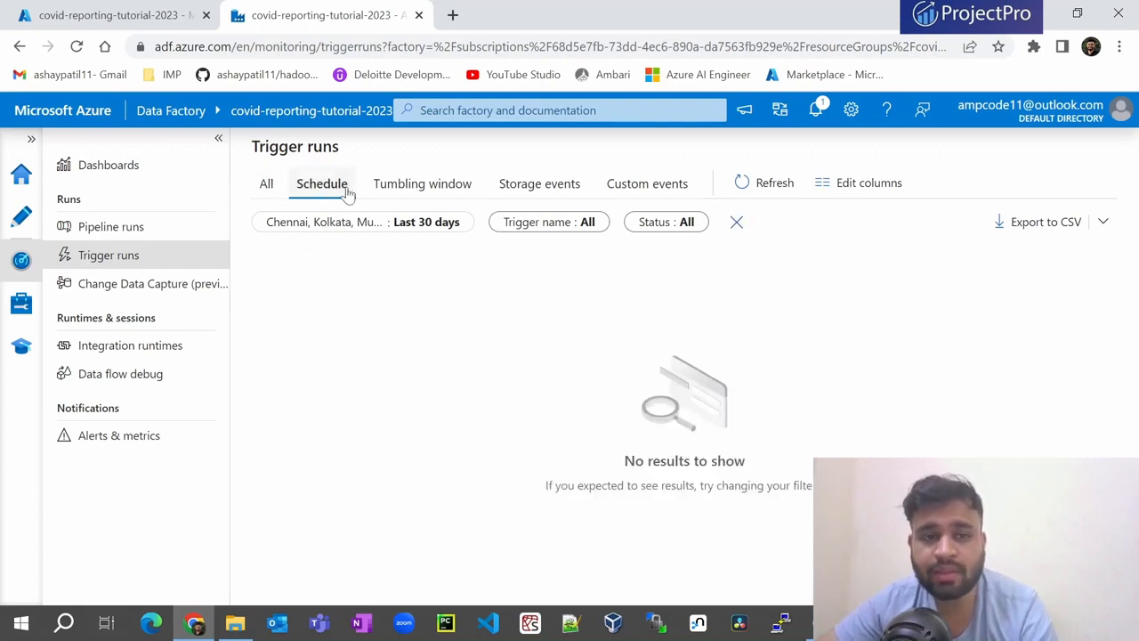
left_click(411, 185)
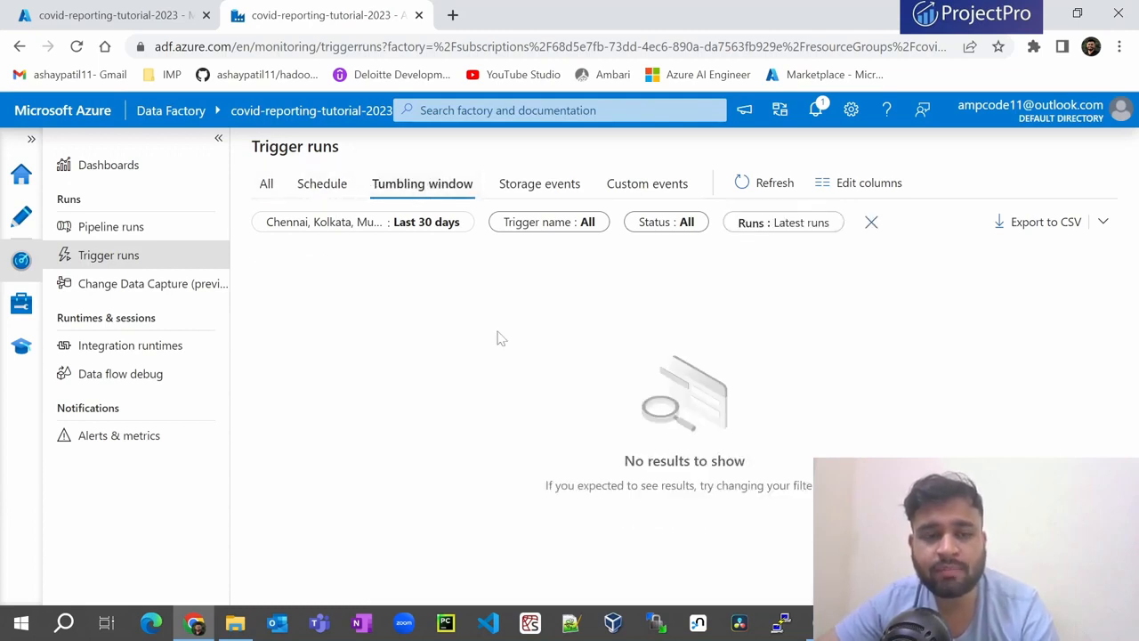
left_click(537, 186)
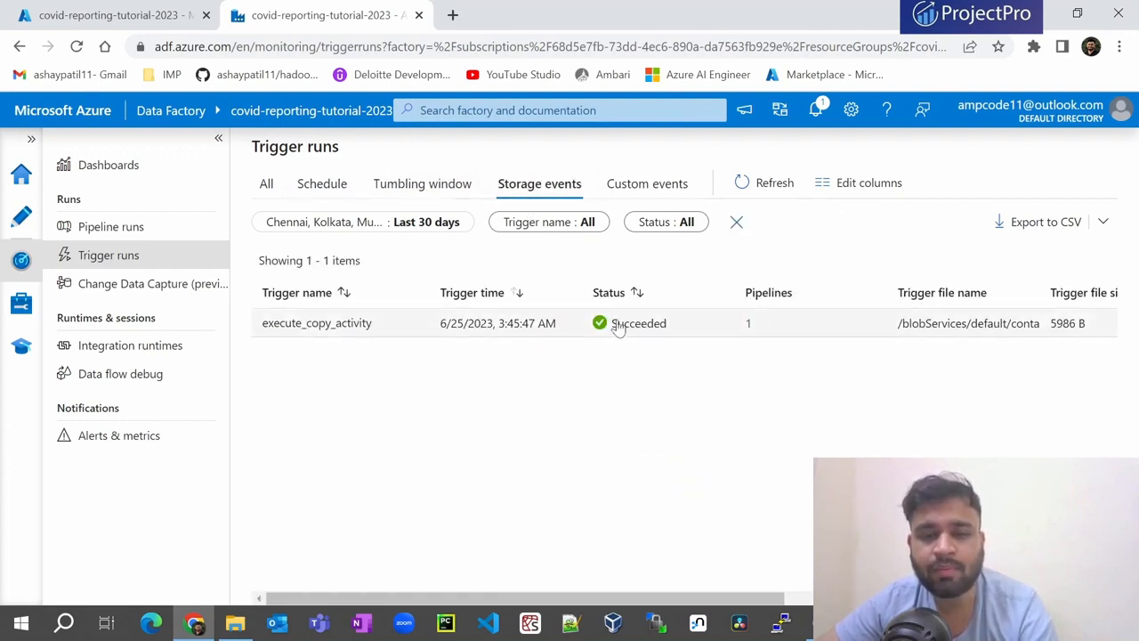
left_click(661, 194)
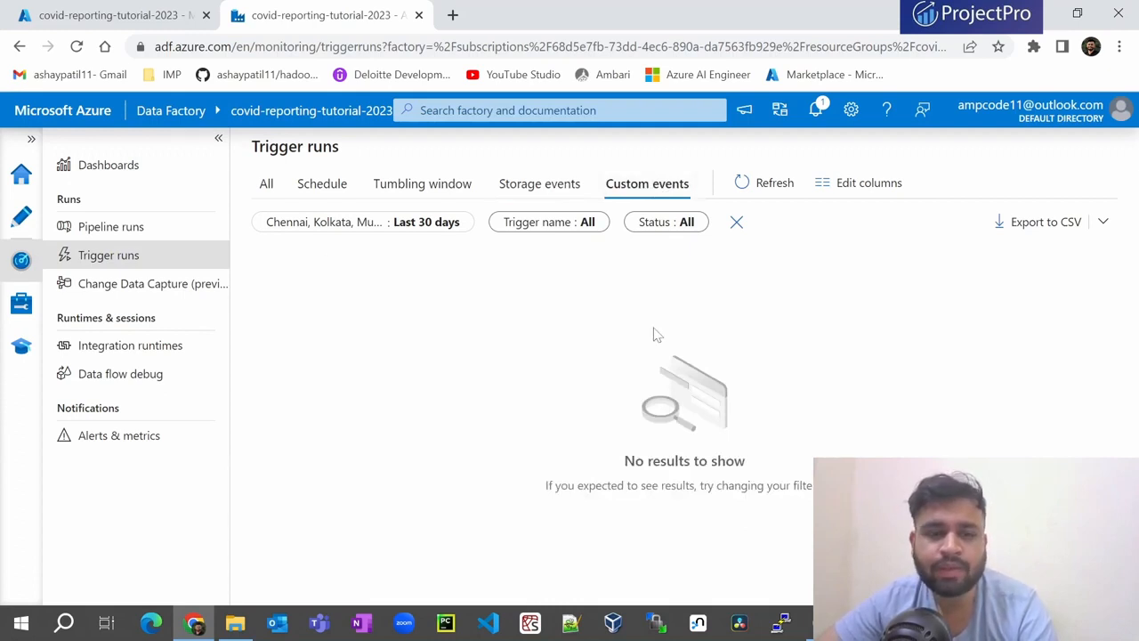
left_click(90, 286)
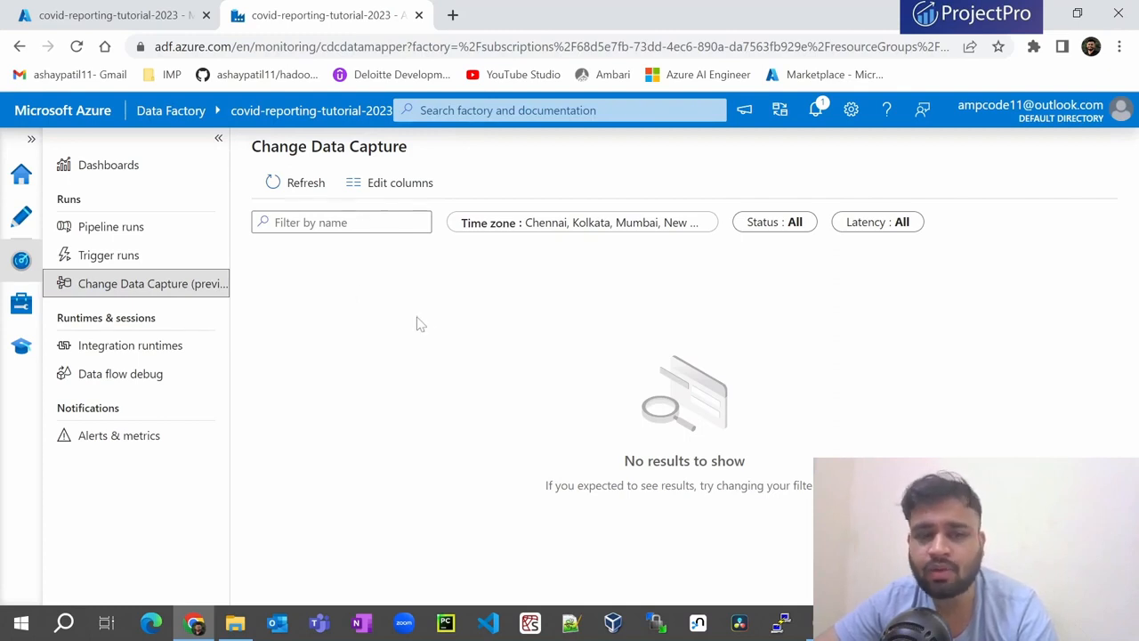
- Check Integration runtimes under Azure-SSIS, Airflow and All, then open Alerts & metrics
left_click(147, 349)
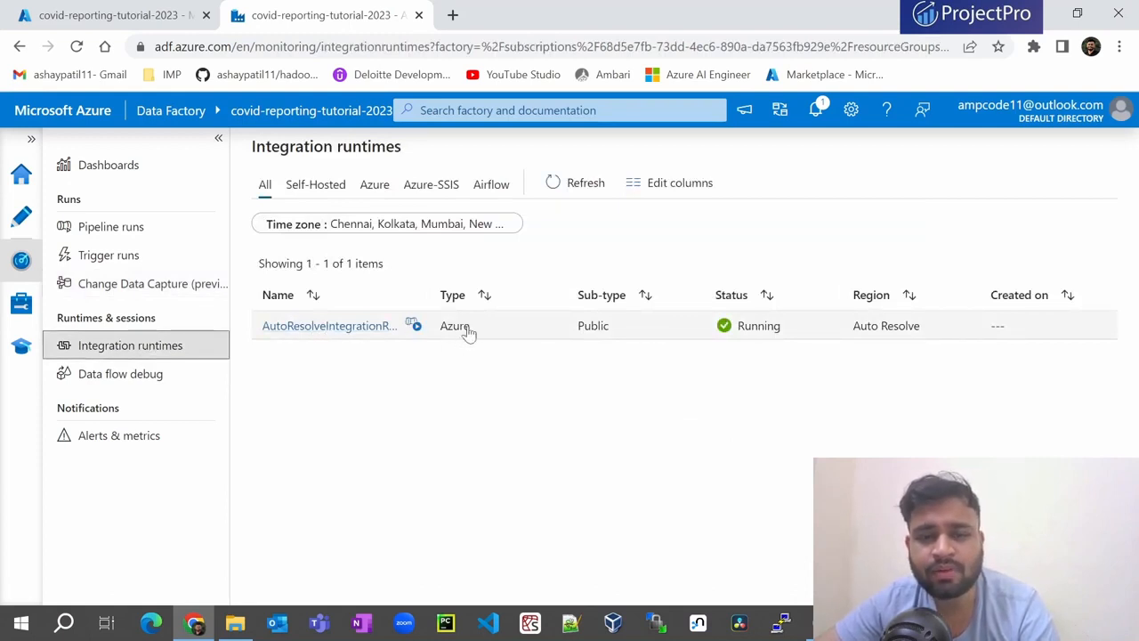
left_click(430, 189)
left_click(483, 187)
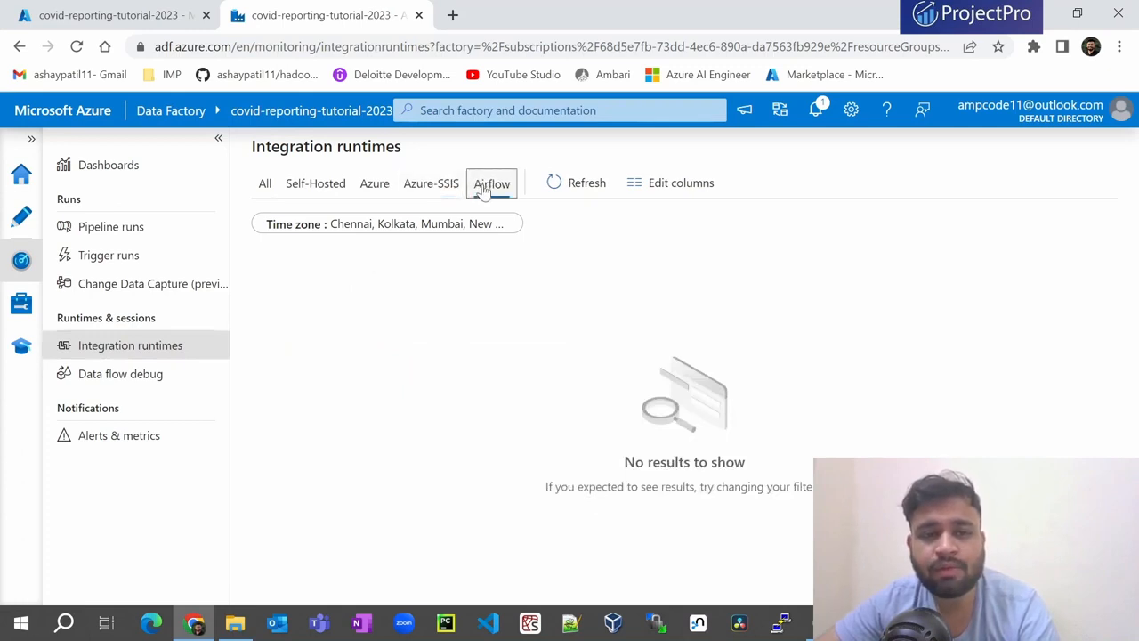
left_click(265, 186)
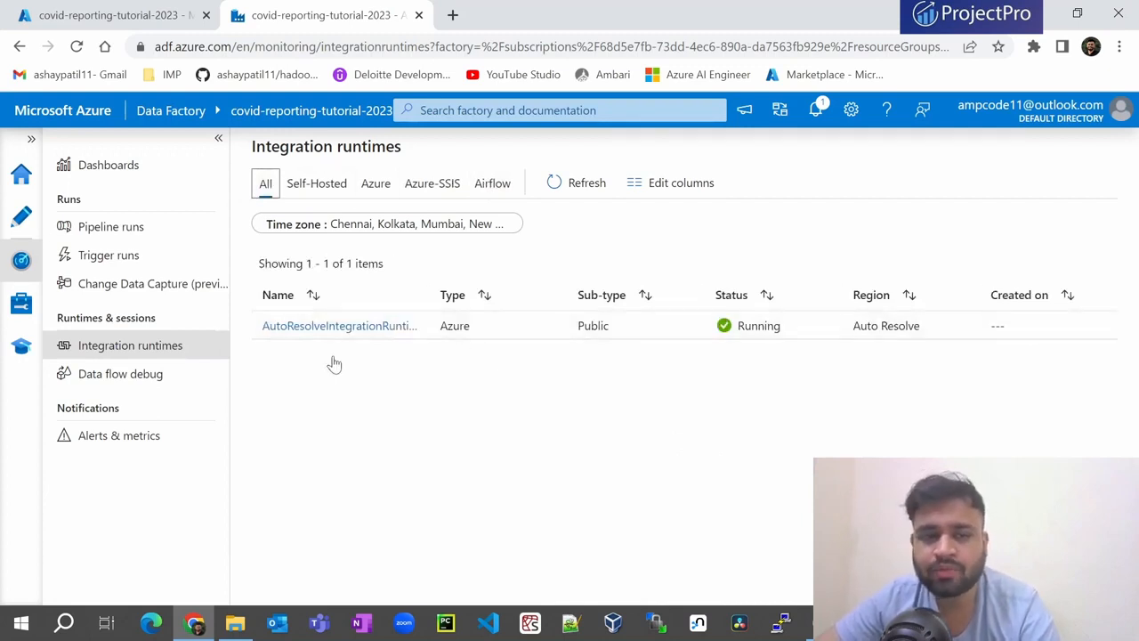
left_click(98, 443)
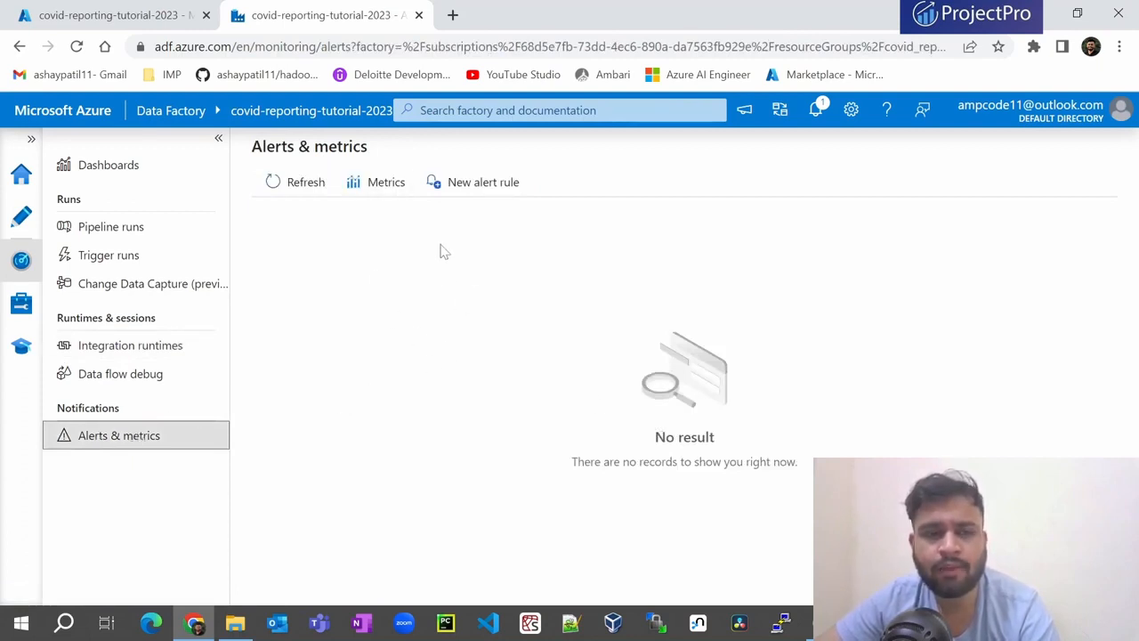
left_click(463, 185)
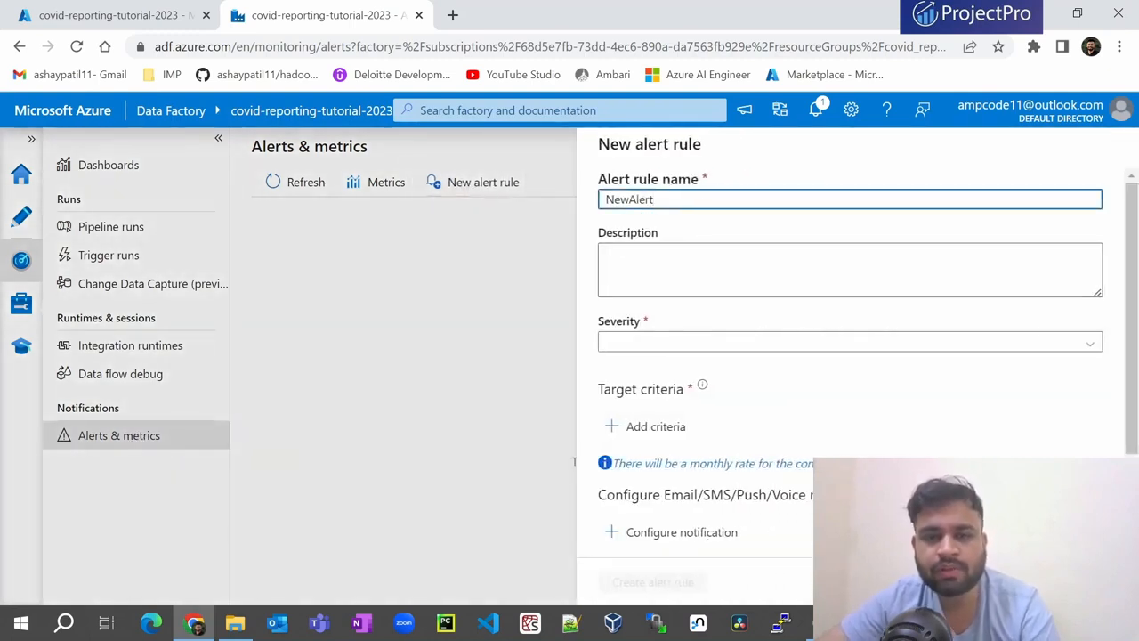
left_click(681, 345)
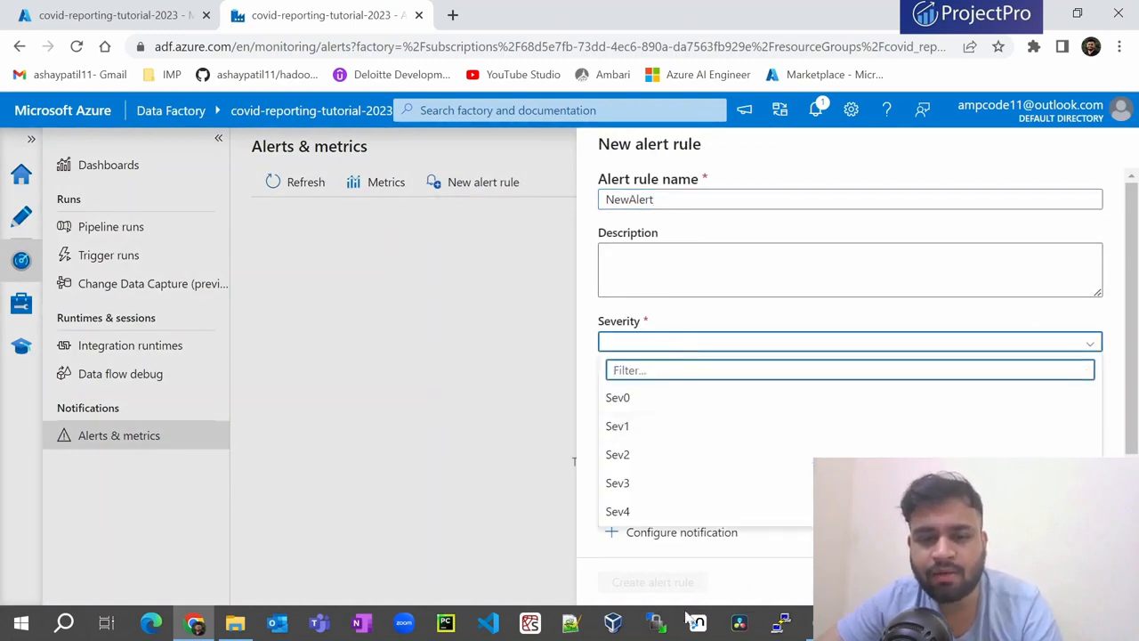
left_click(589, 326)
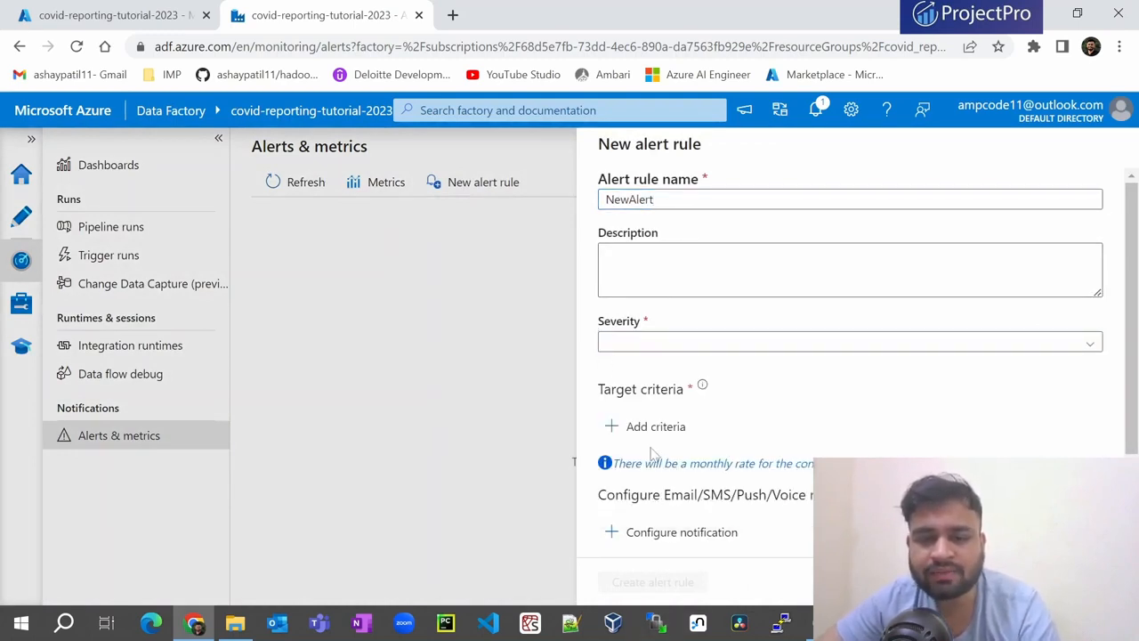
scroll(651, 453, "down", 1)
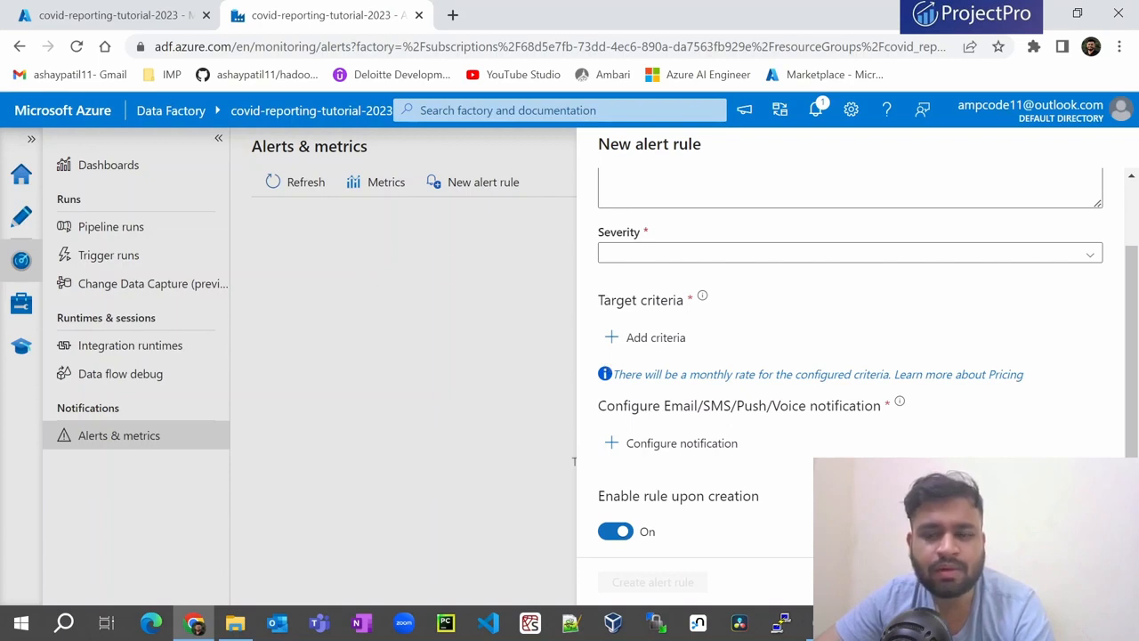
left_click(574, 461)
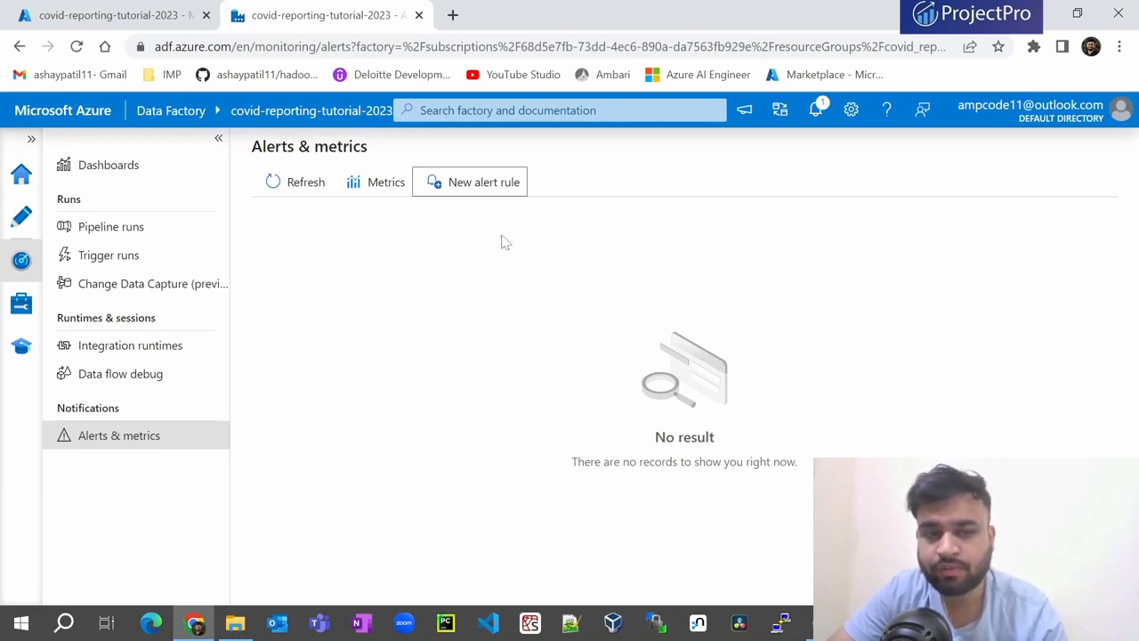
- Start a new alert rule named trigger_fail_rule
left_click(483, 188)
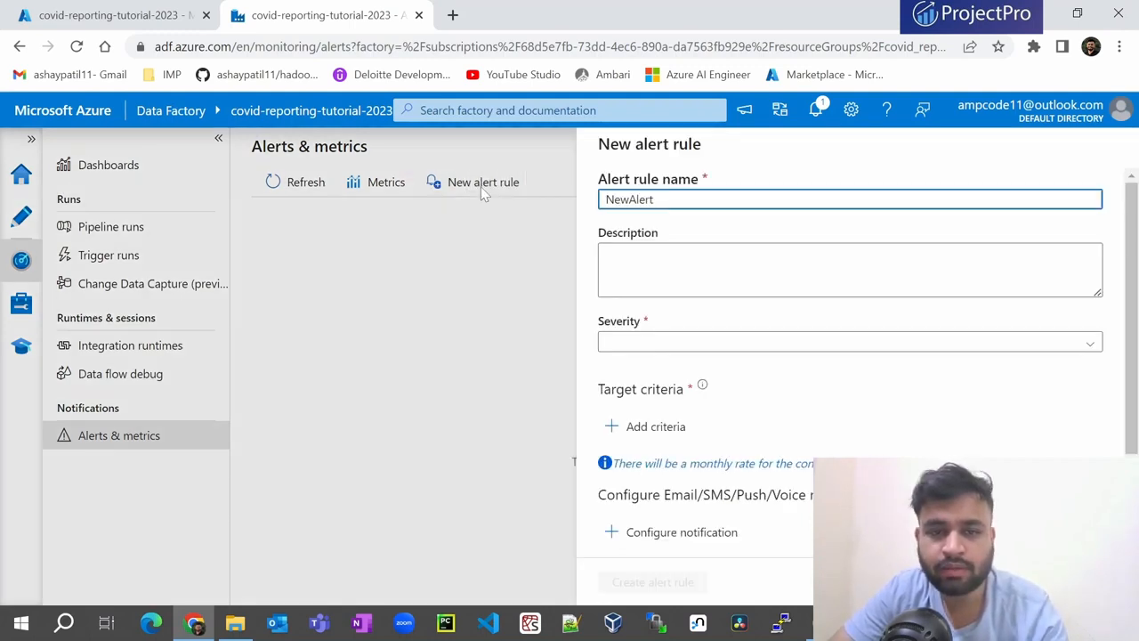
left_click_drag(652, 200, 559, 202)
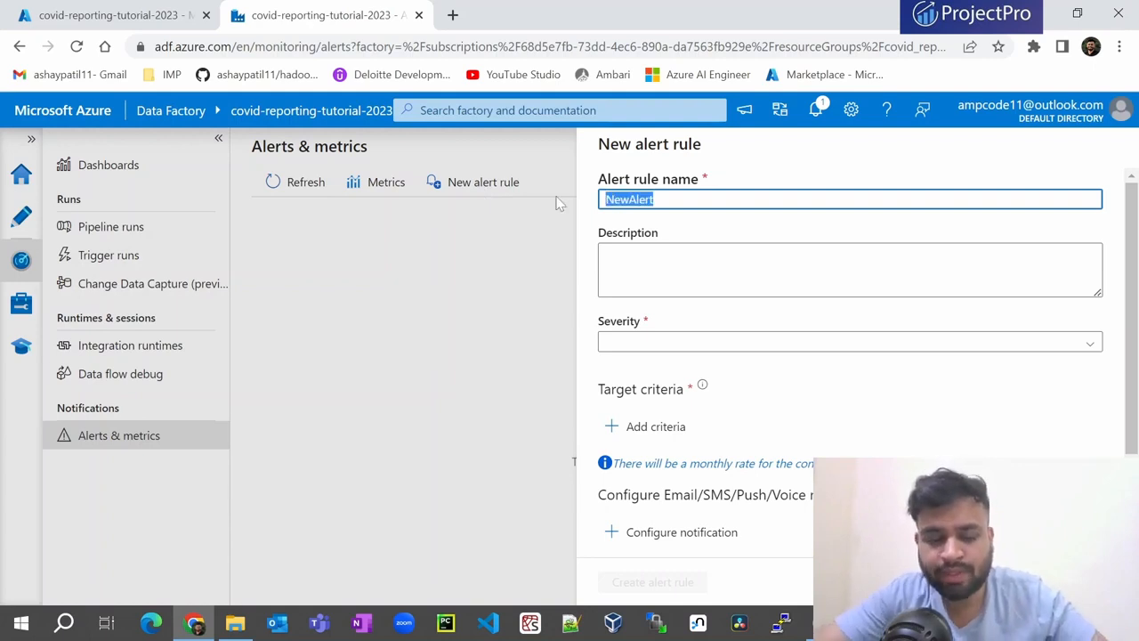
type("trigg")
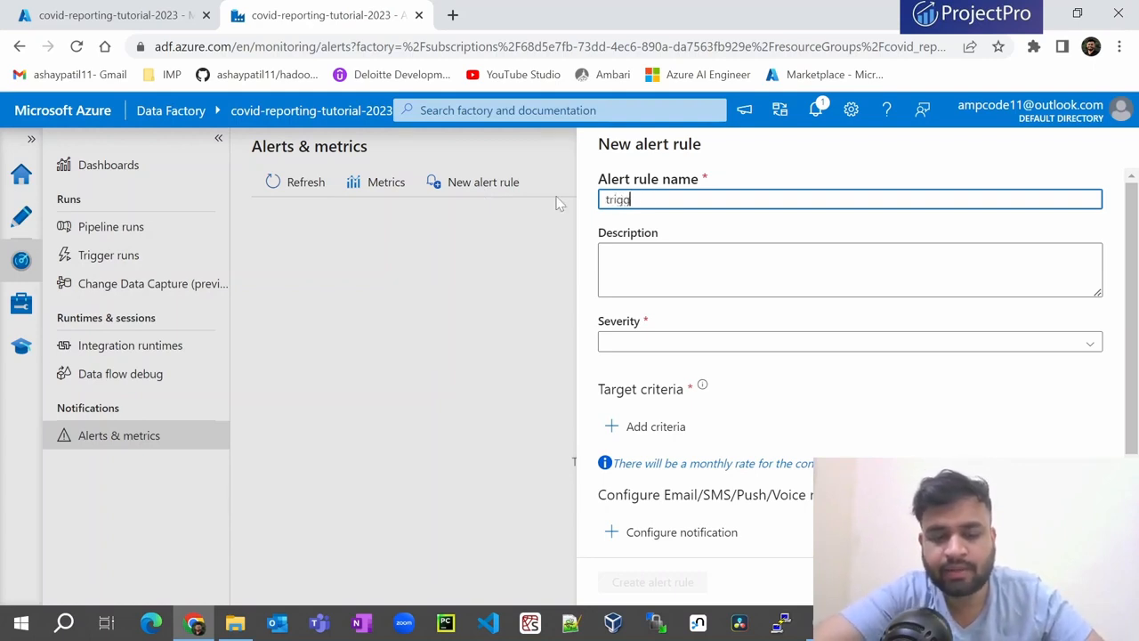
type("er_fail_rule")
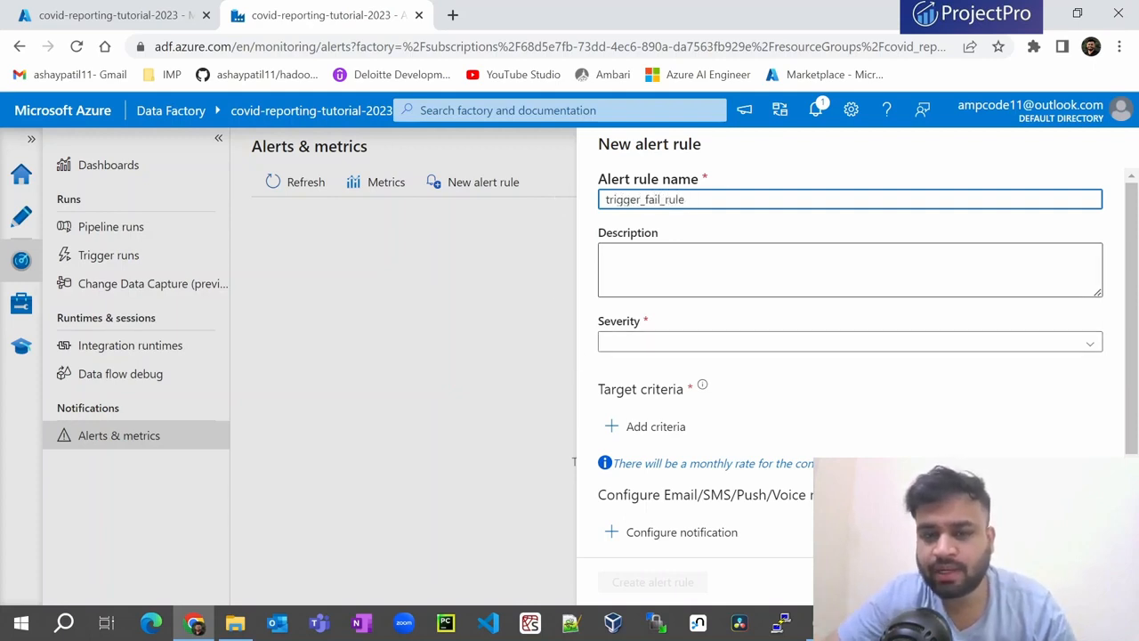
left_click(694, 268)
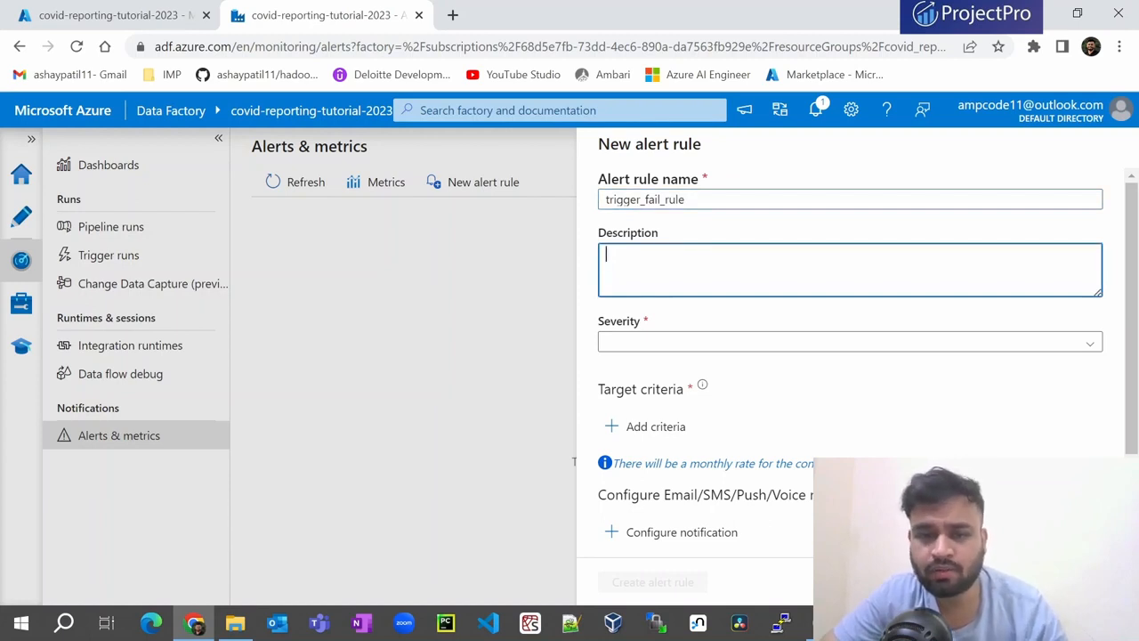
- Set the alert severity to Sev0 and bring up the criteria metric list
left_click(629, 344)
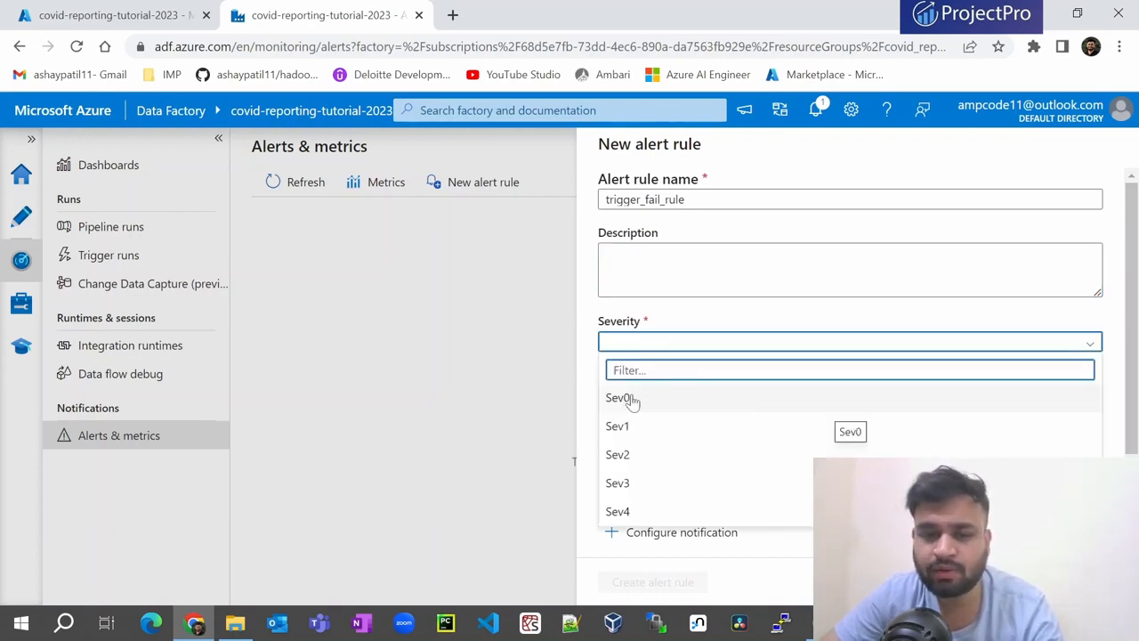
left_click(634, 400)
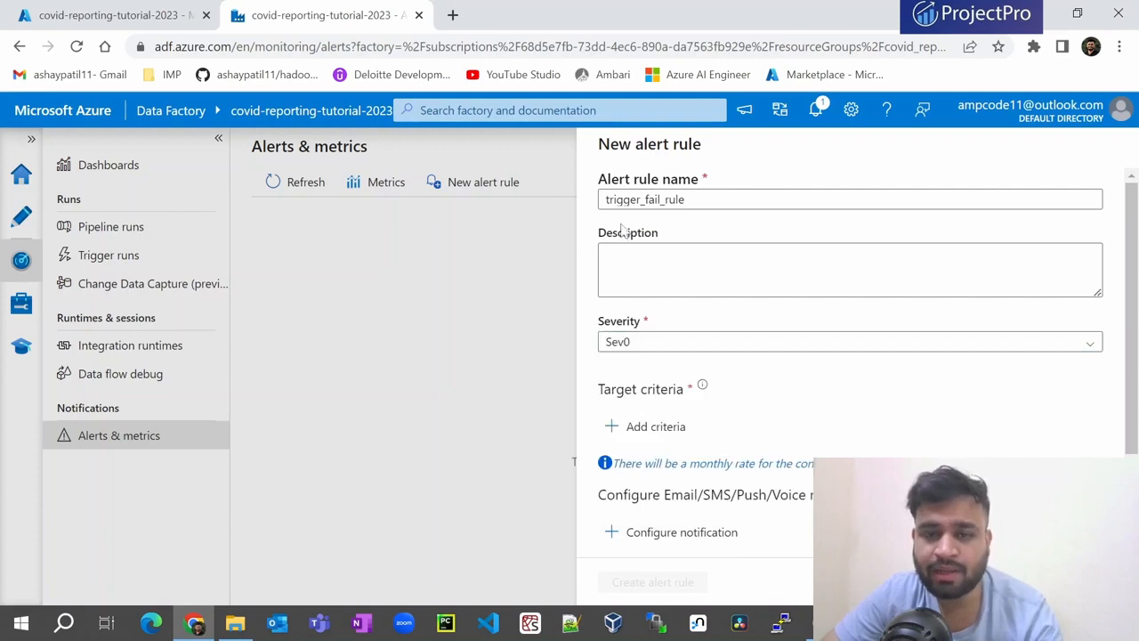
left_click(629, 343)
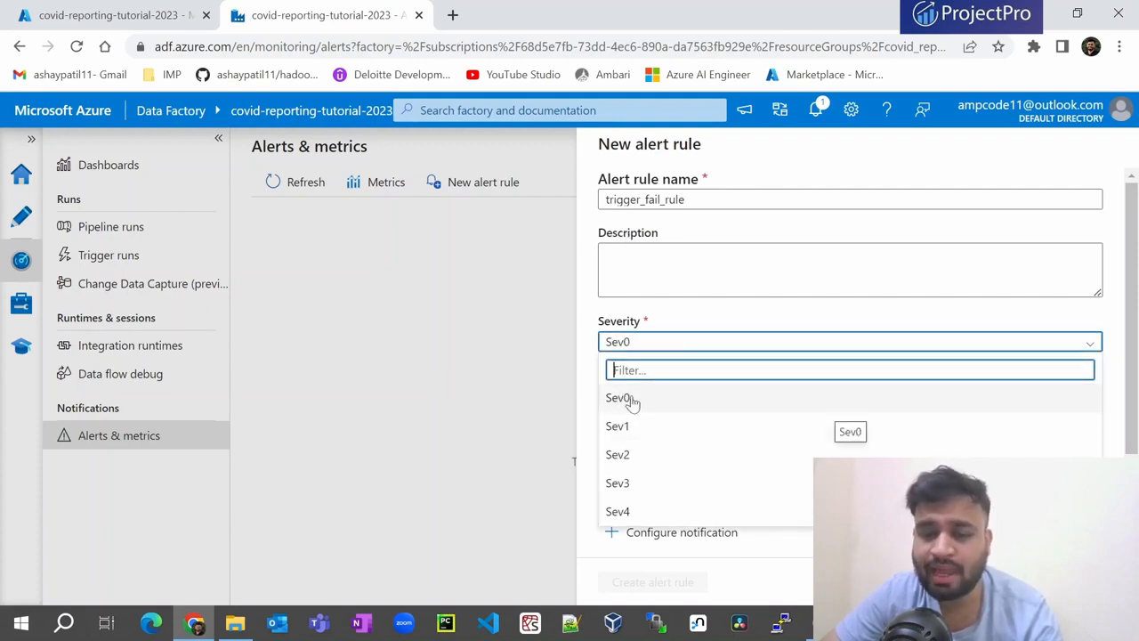
left_click(628, 399)
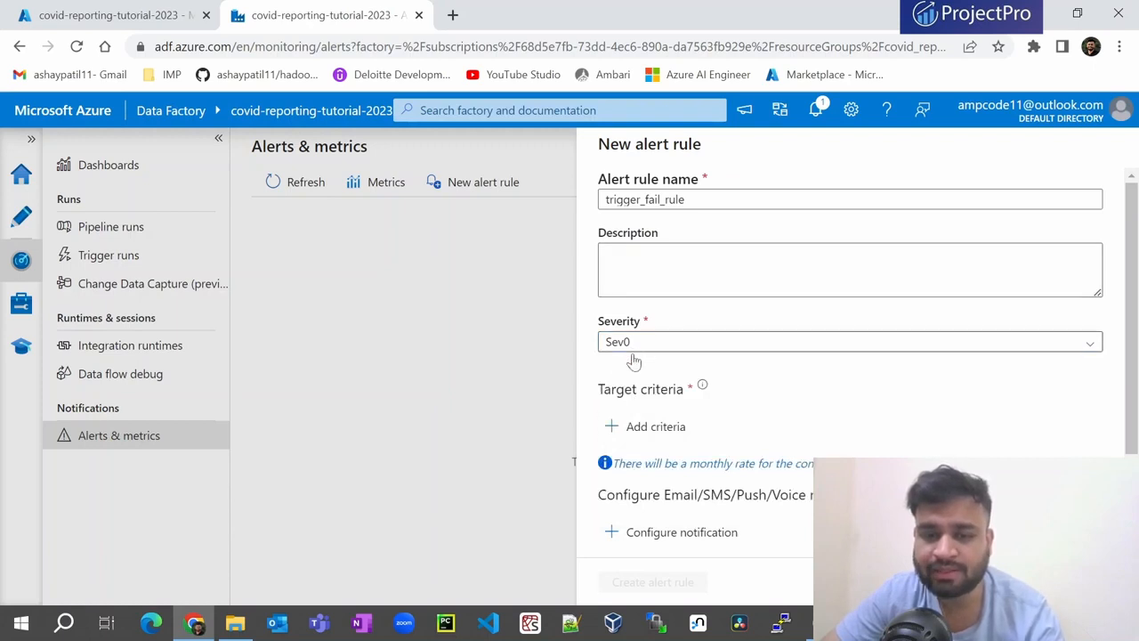
scroll(633, 360, "down", 1)
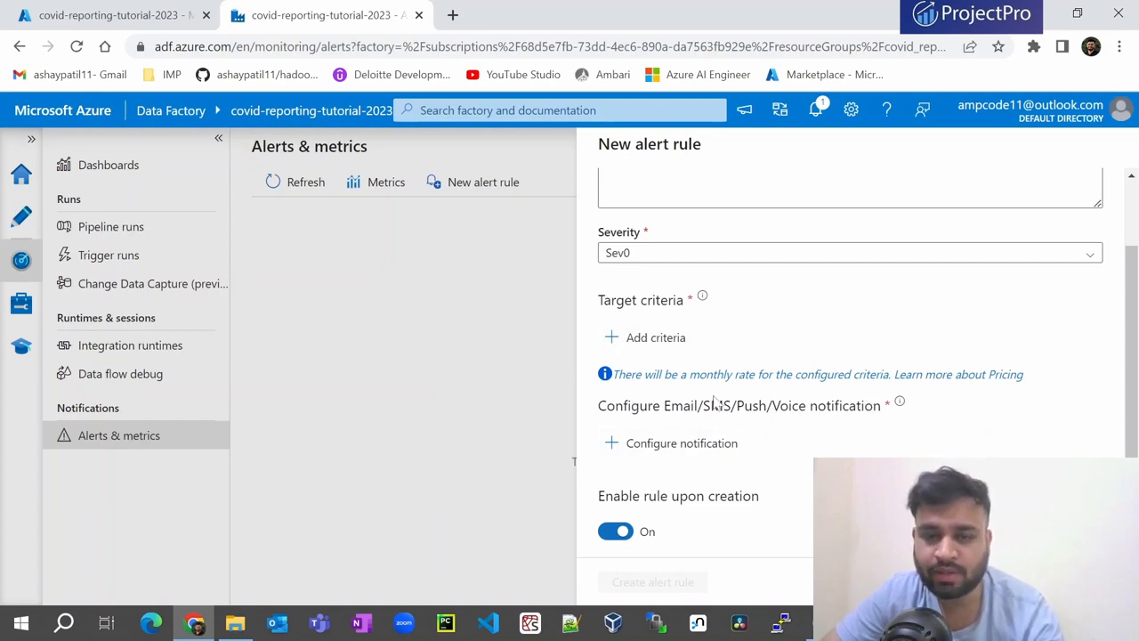
left_click(648, 344)
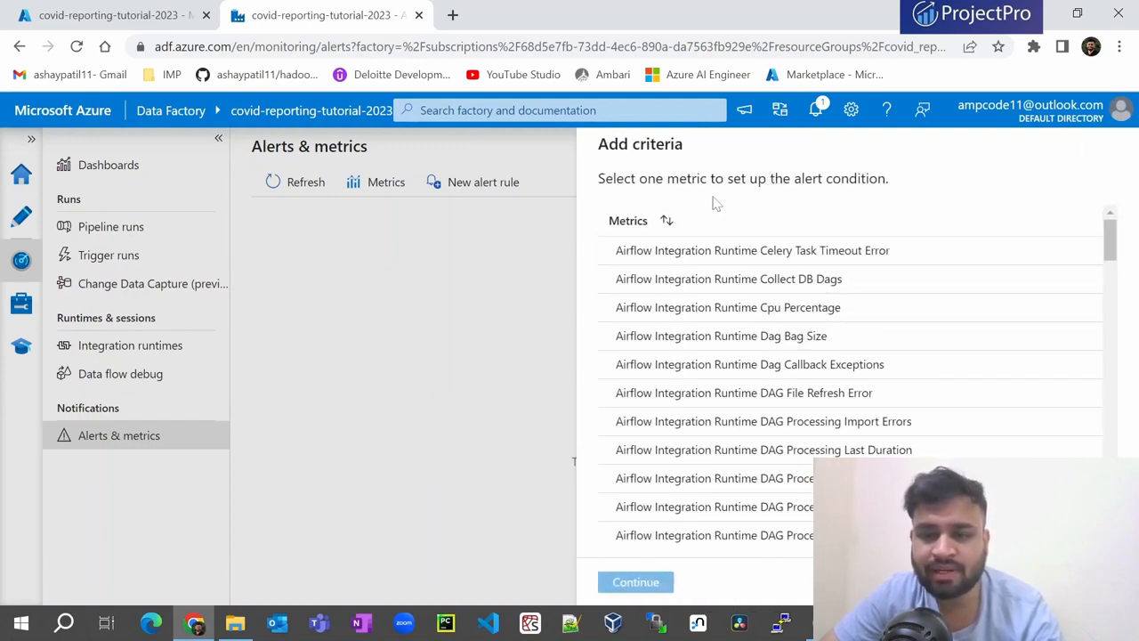
- Choose Failed trigger runs metrics as the alert signal and continue to alert logic
scroll(764, 366, "down", 4)
scroll(763, 372, "down", 10)
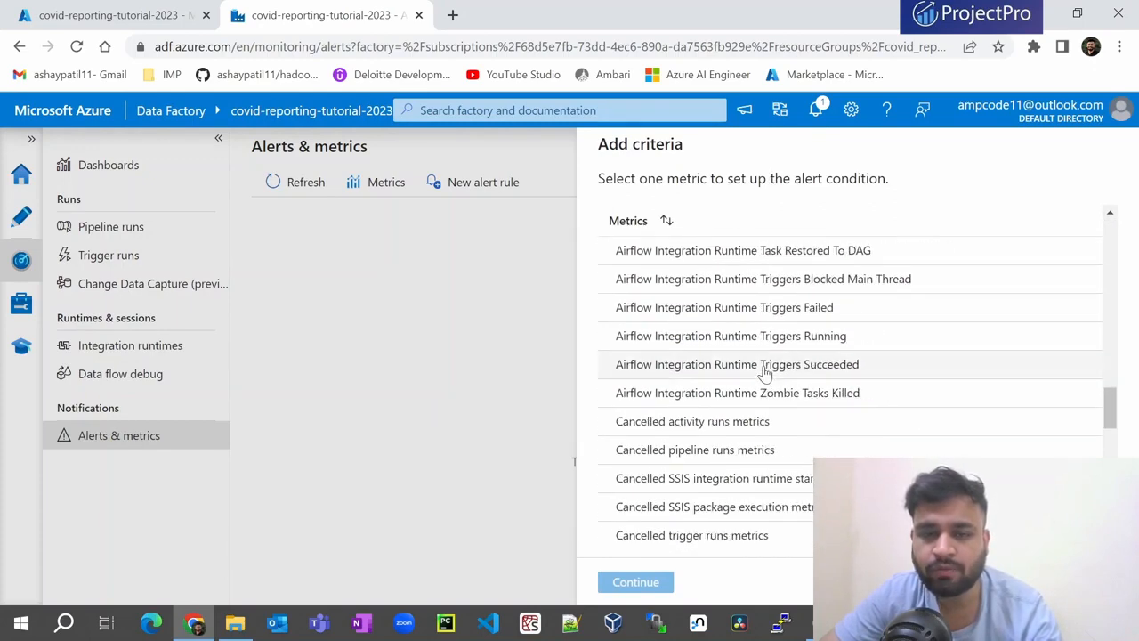
scroll(764, 372, "down", 8)
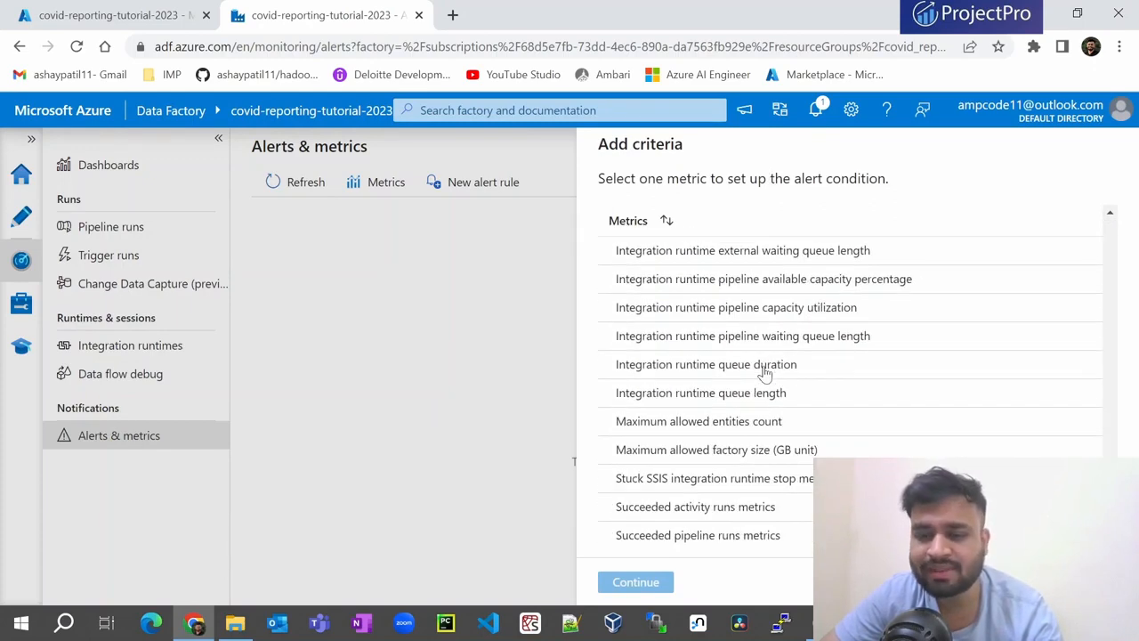
scroll(764, 372, "down", 3)
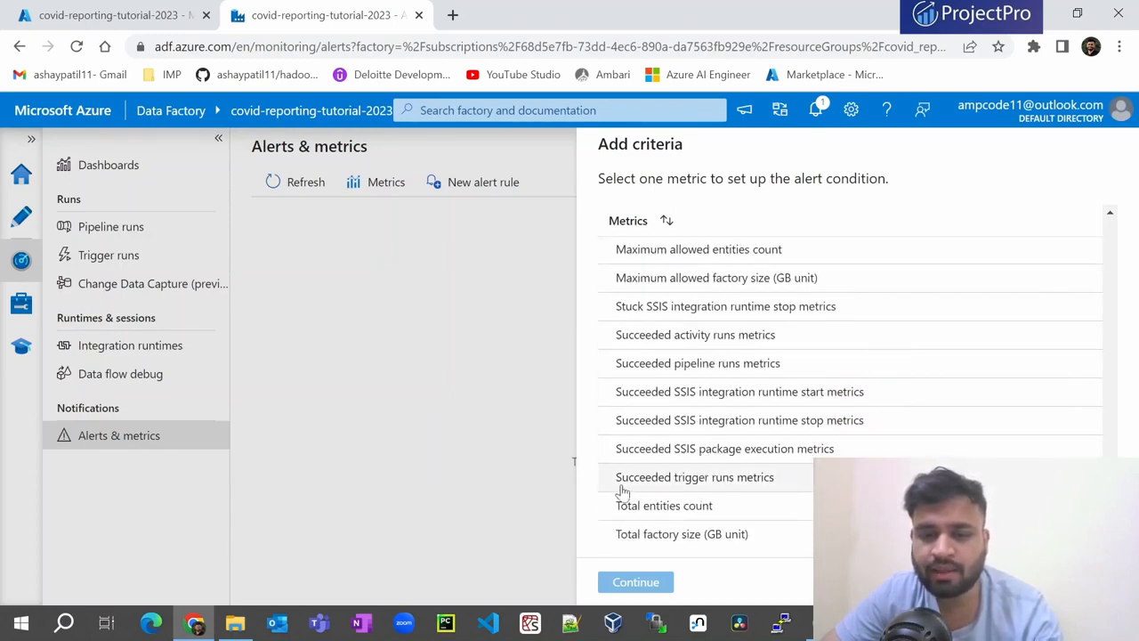
scroll(623, 491, "up", 6)
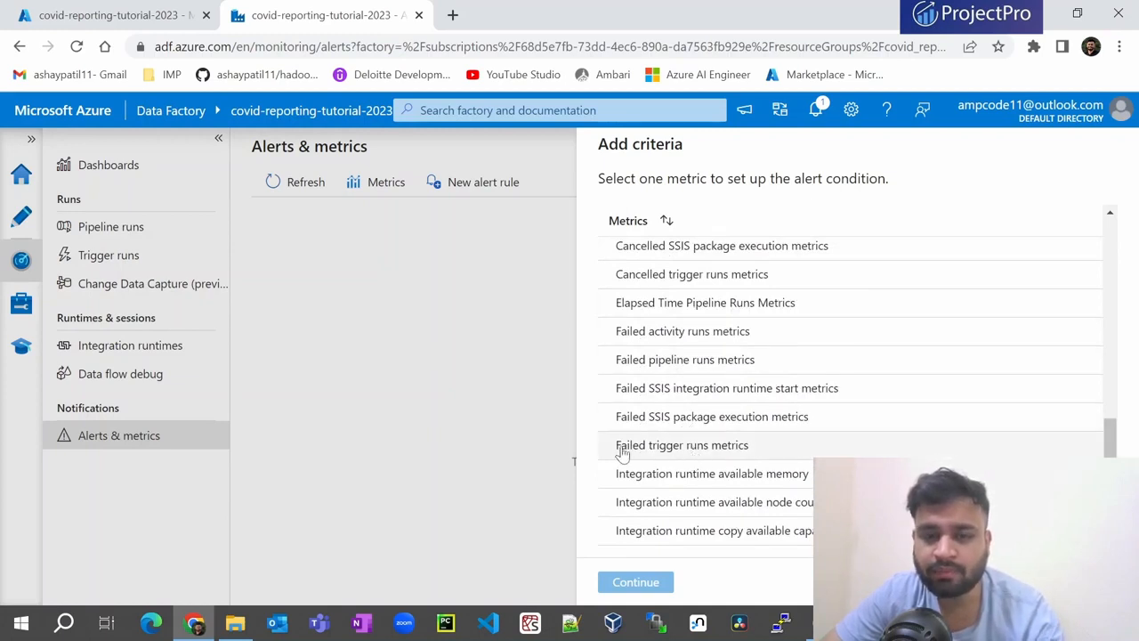
left_click(699, 449)
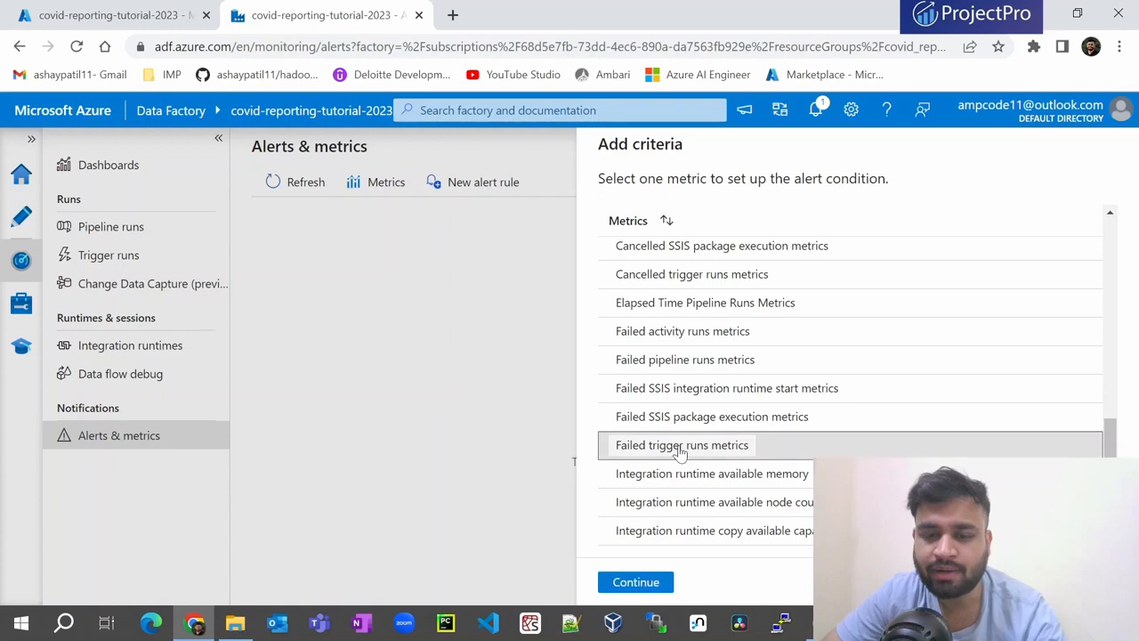
left_click(630, 583)
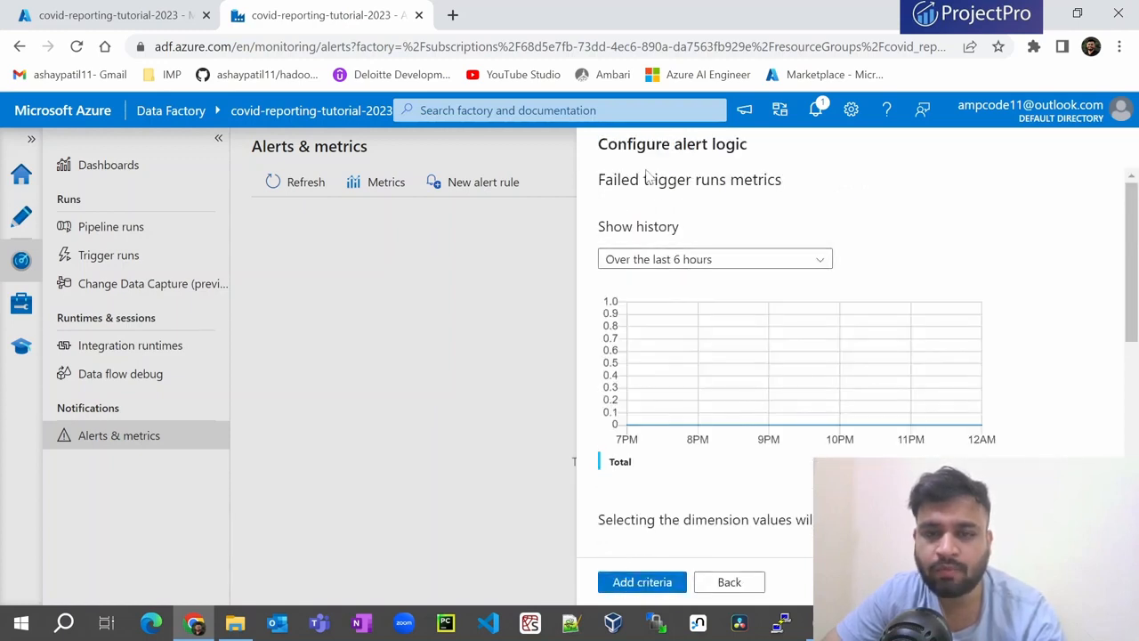
- Show 24-hour metric history and limit the Name dimension to execute_copy_activity
left_click(709, 259)
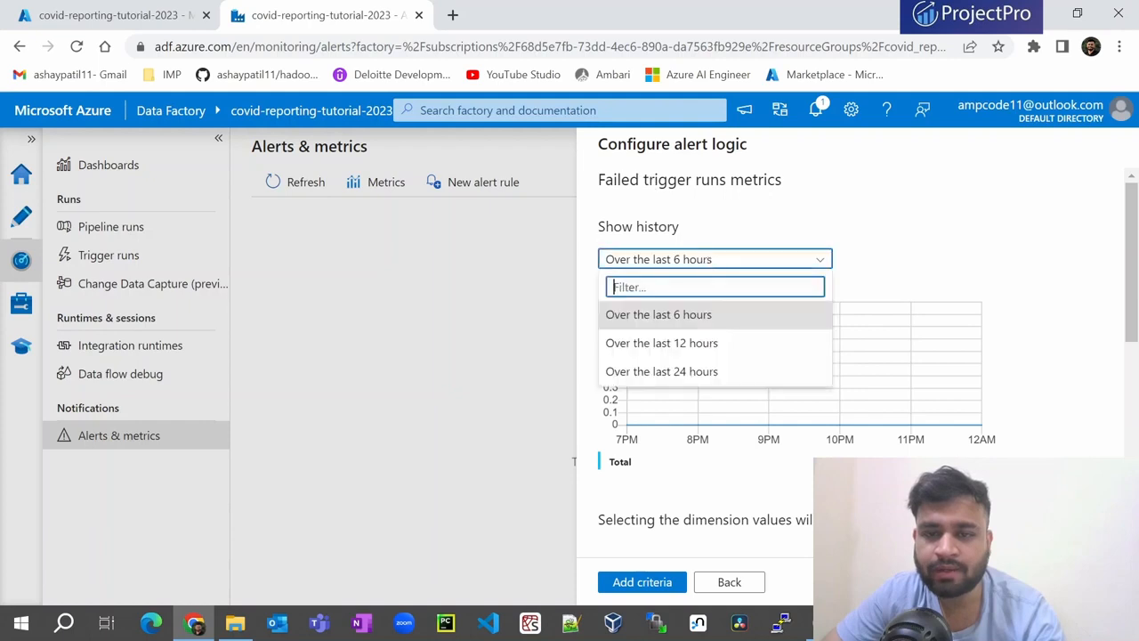
left_click(677, 373)
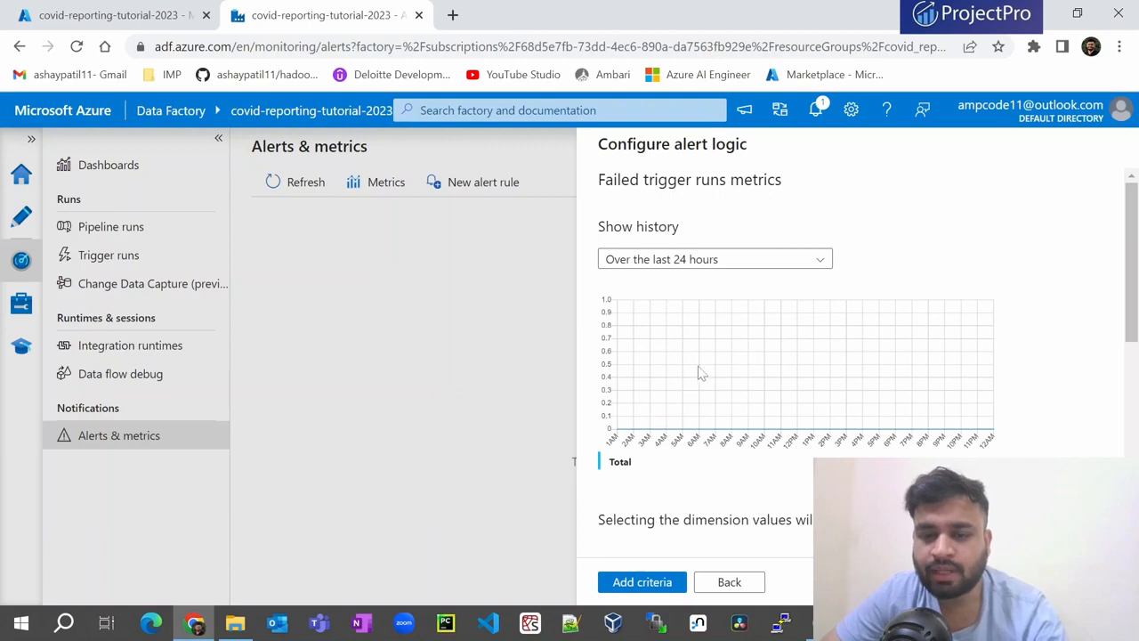
scroll(690, 381, "down", 2)
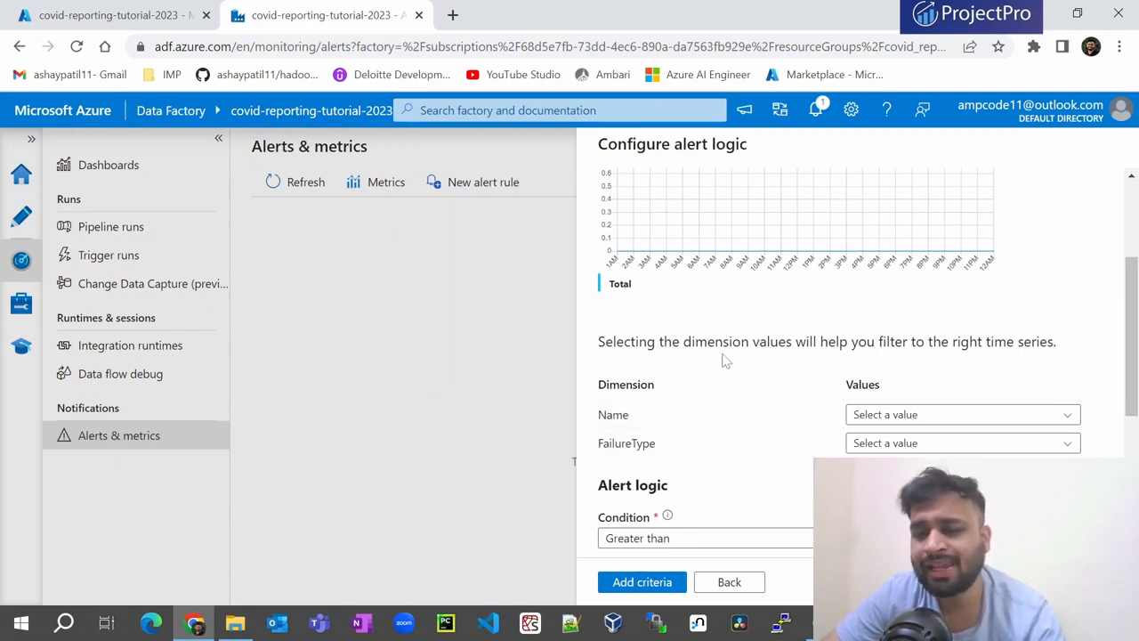
scroll(725, 359, "down", 2)
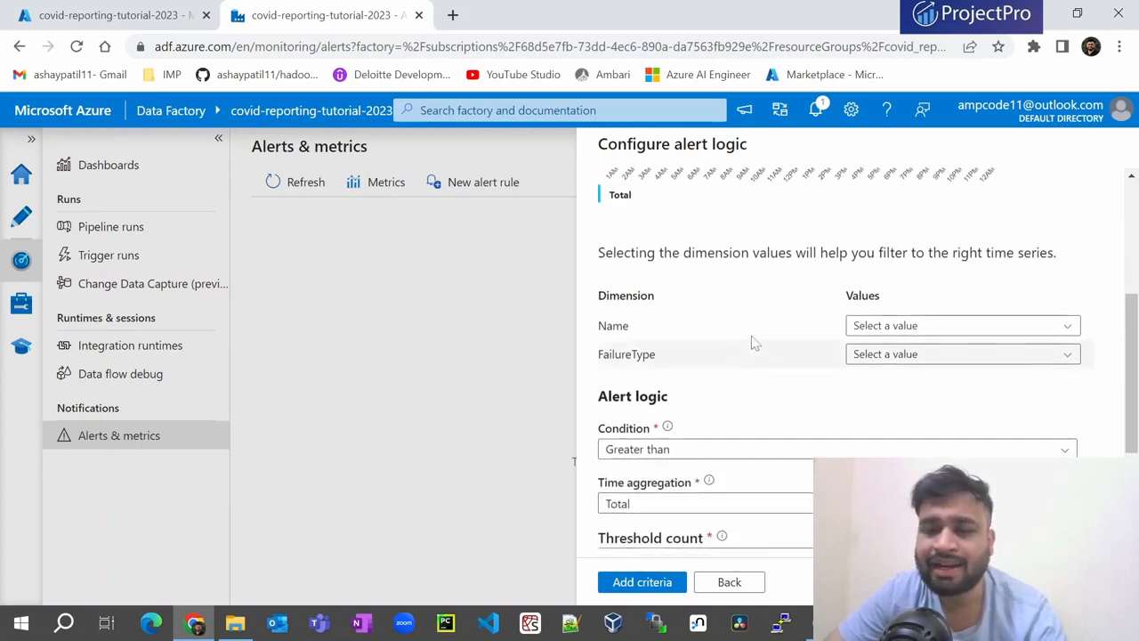
left_click(884, 326)
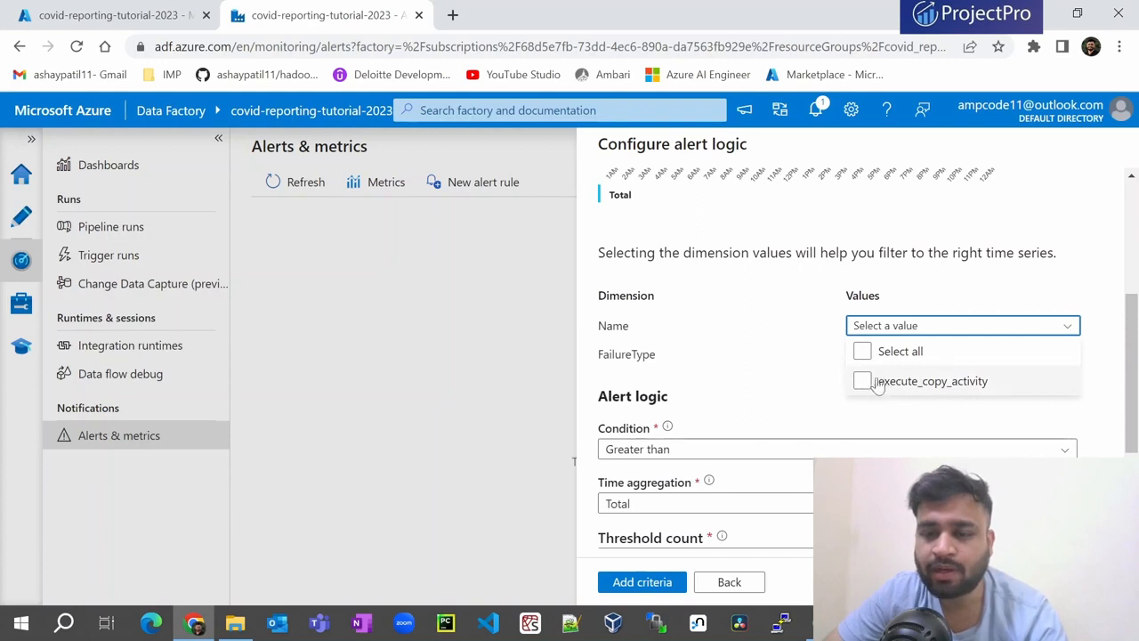
left_click(863, 381)
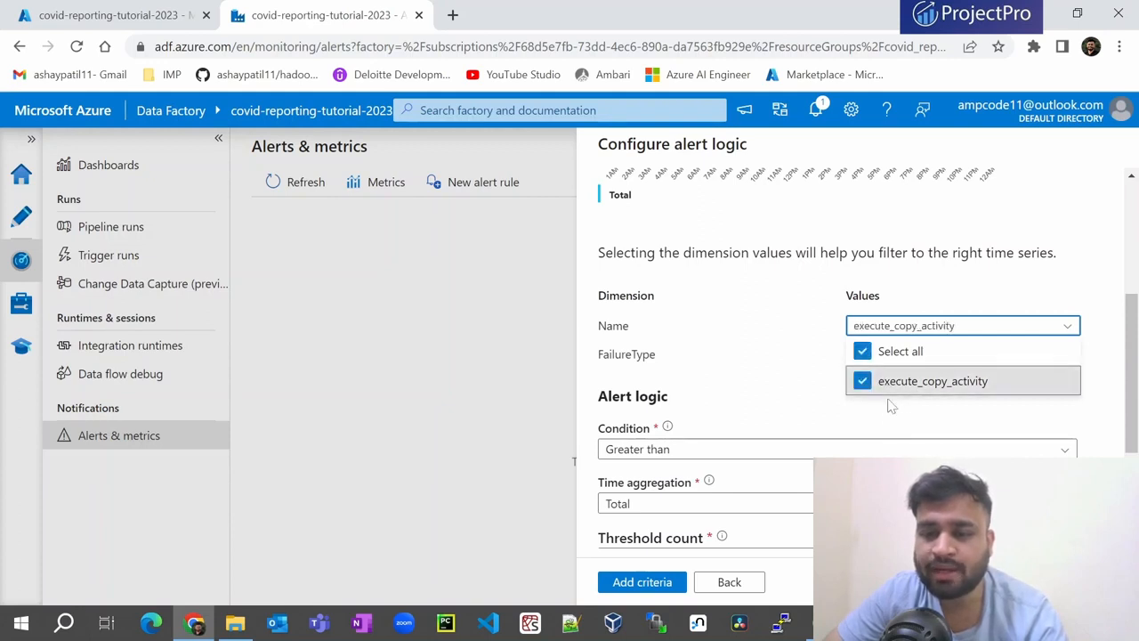
left_click(819, 423)
- Select all FailureType values, UserError and SystemError
left_click(876, 356)
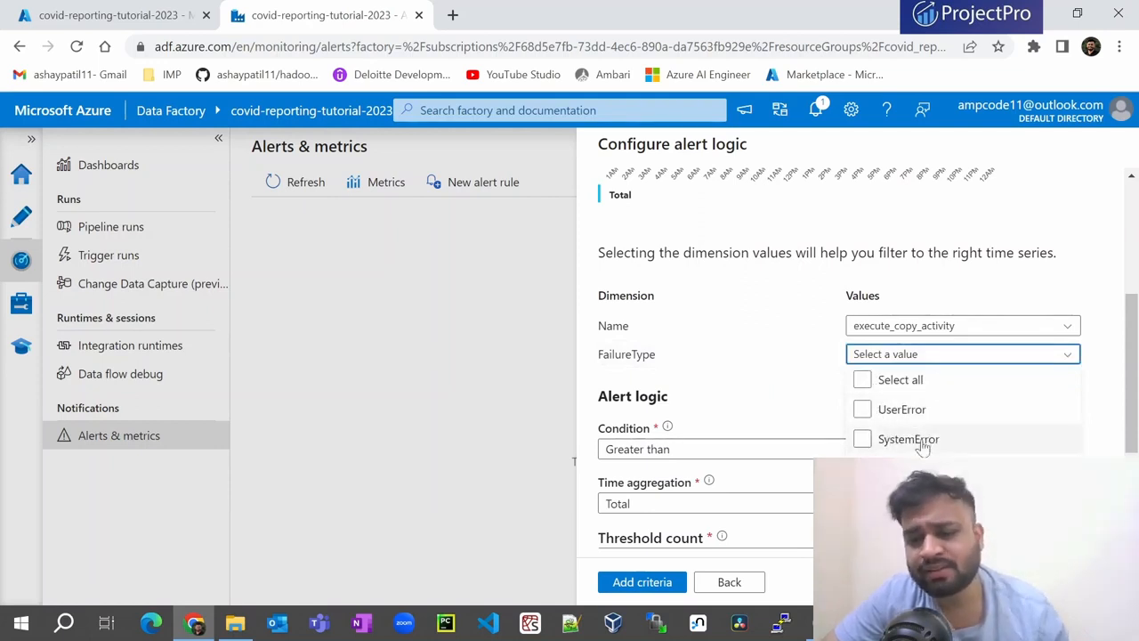
left_click(864, 380)
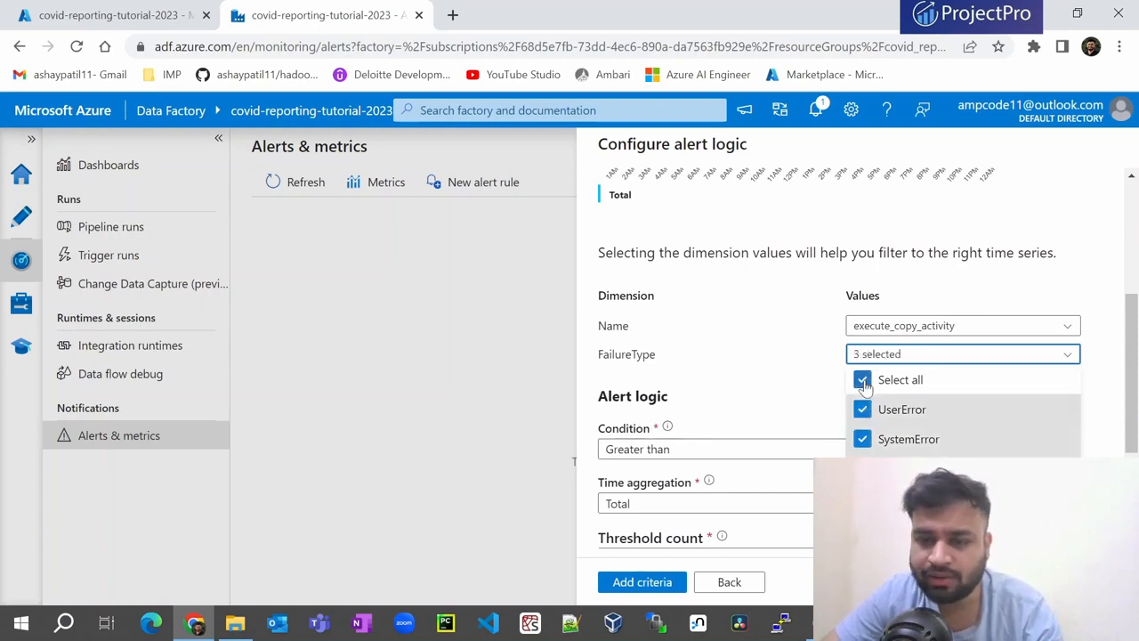
left_click(781, 387)
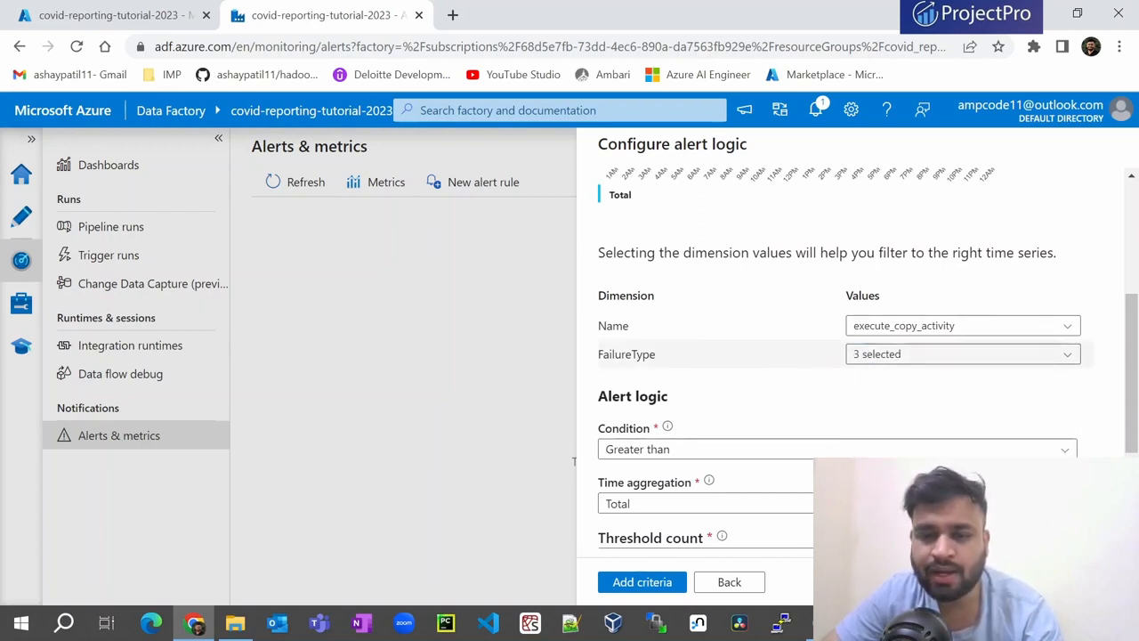
left_click(859, 354)
left_click(781, 392)
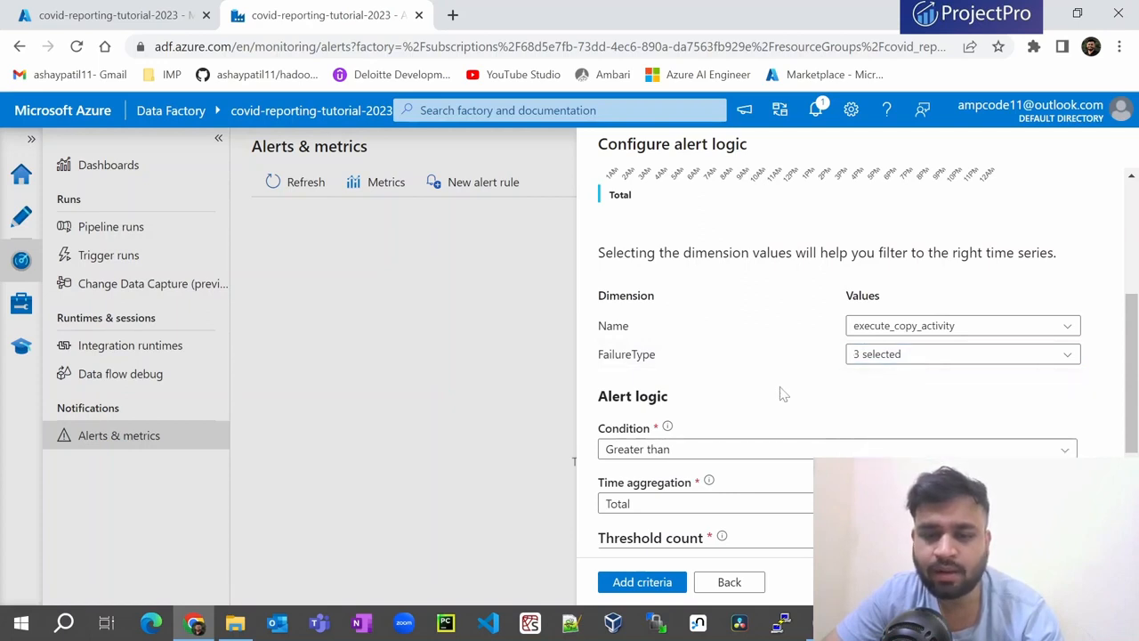
- Keep the threshold count at 0 and set the evaluation period to the last 1 hours
scroll(781, 394, "down", 1)
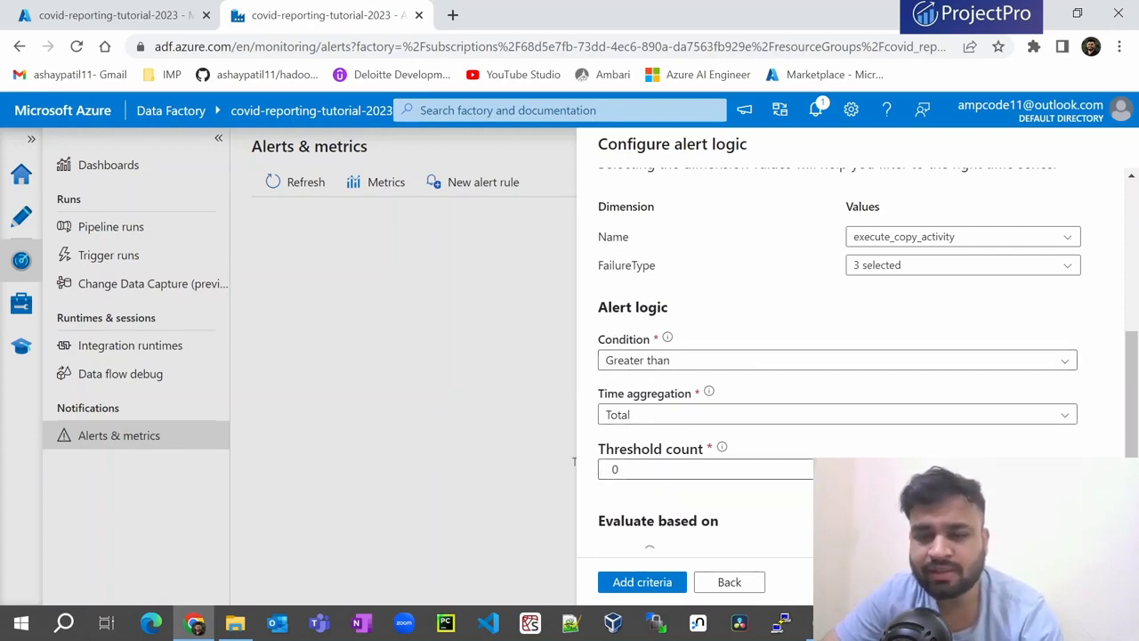
left_click(615, 469)
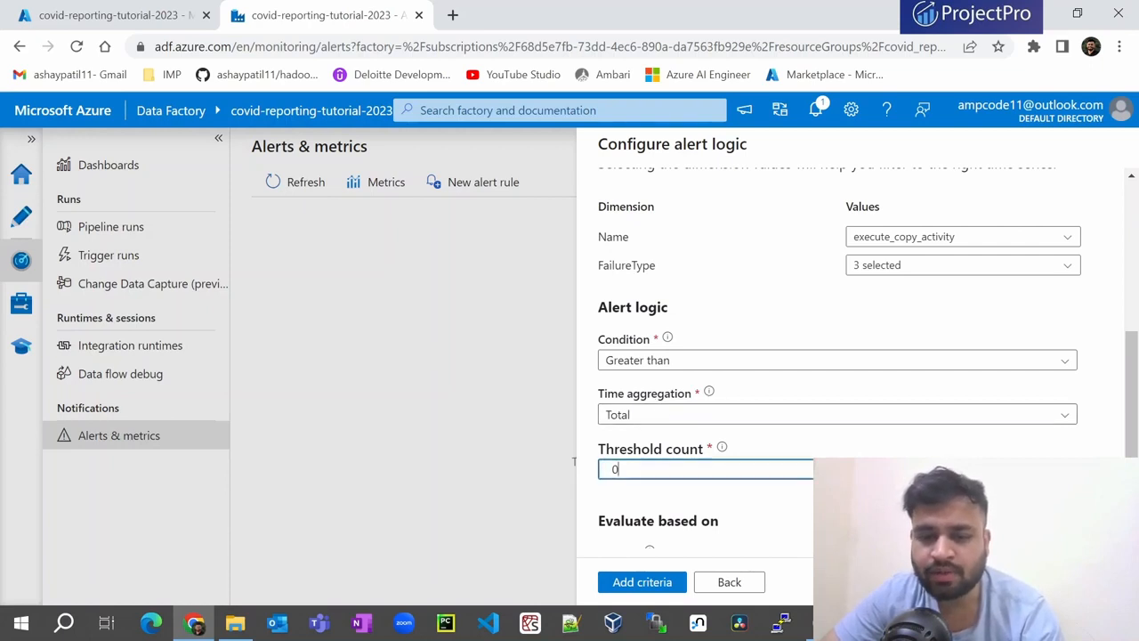
key("BackSpace")
type("1")
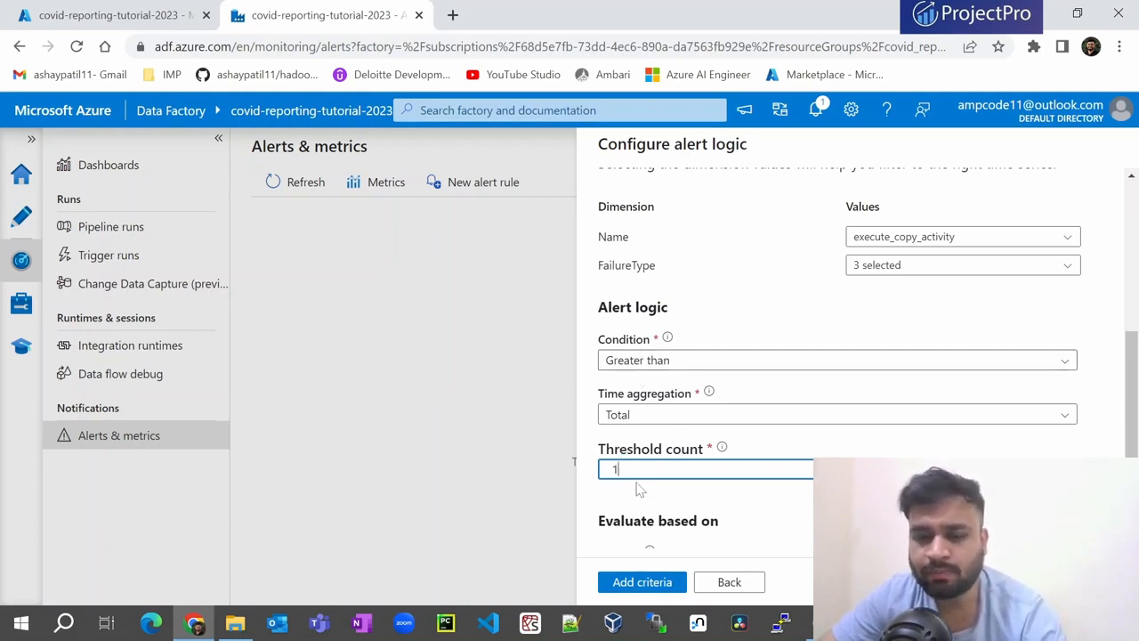
type("0")
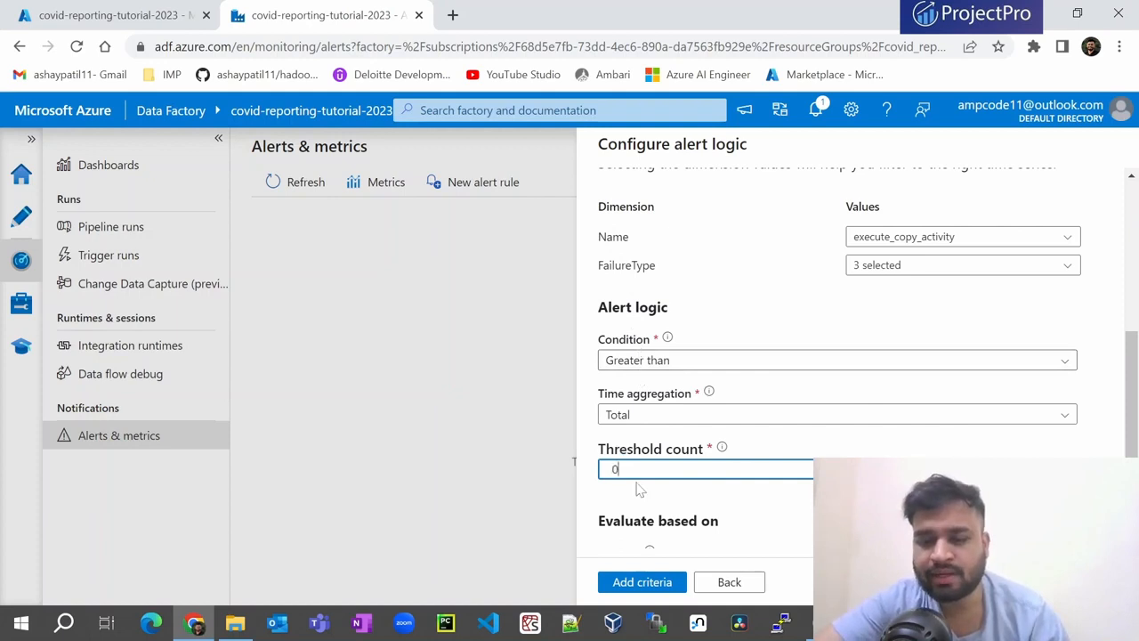
scroll(639, 489, "down", 1)
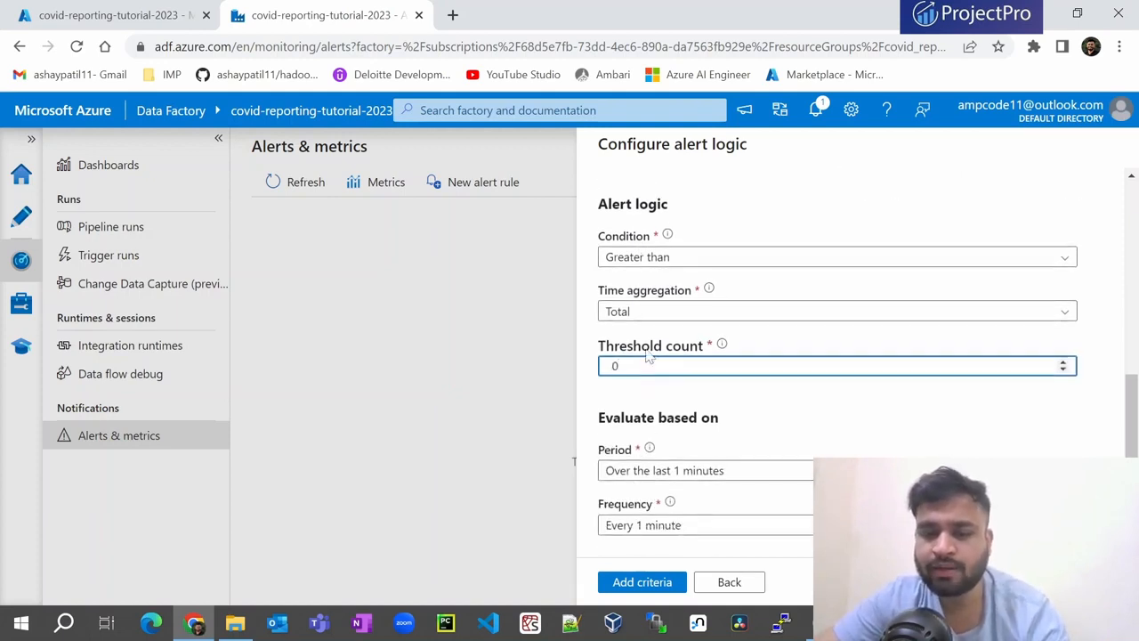
left_click(585, 278)
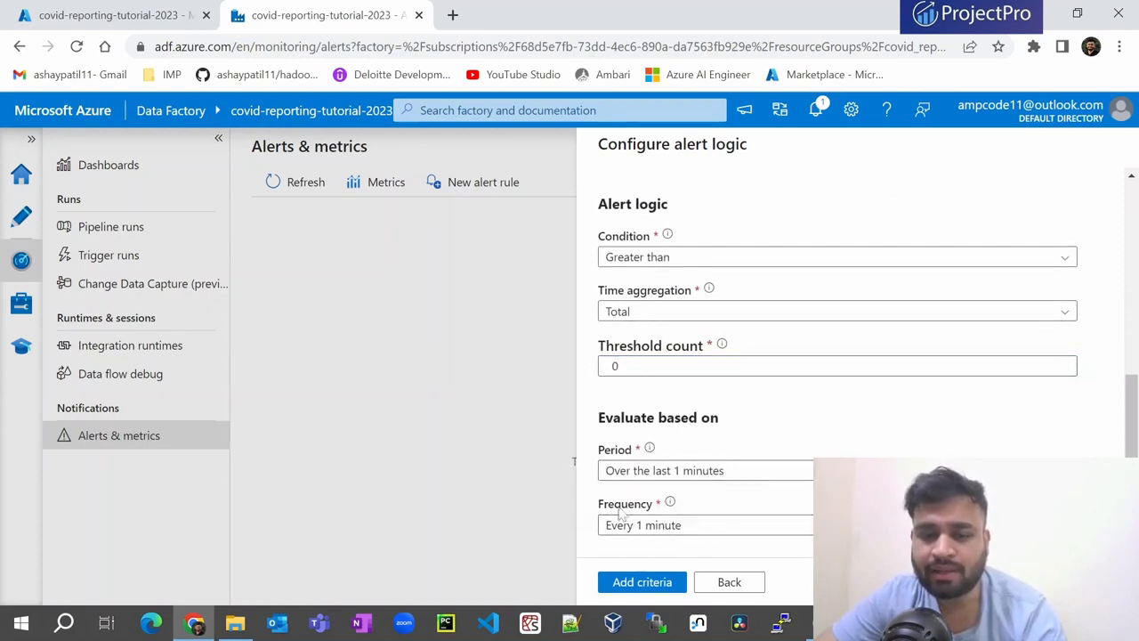
left_click(659, 472)
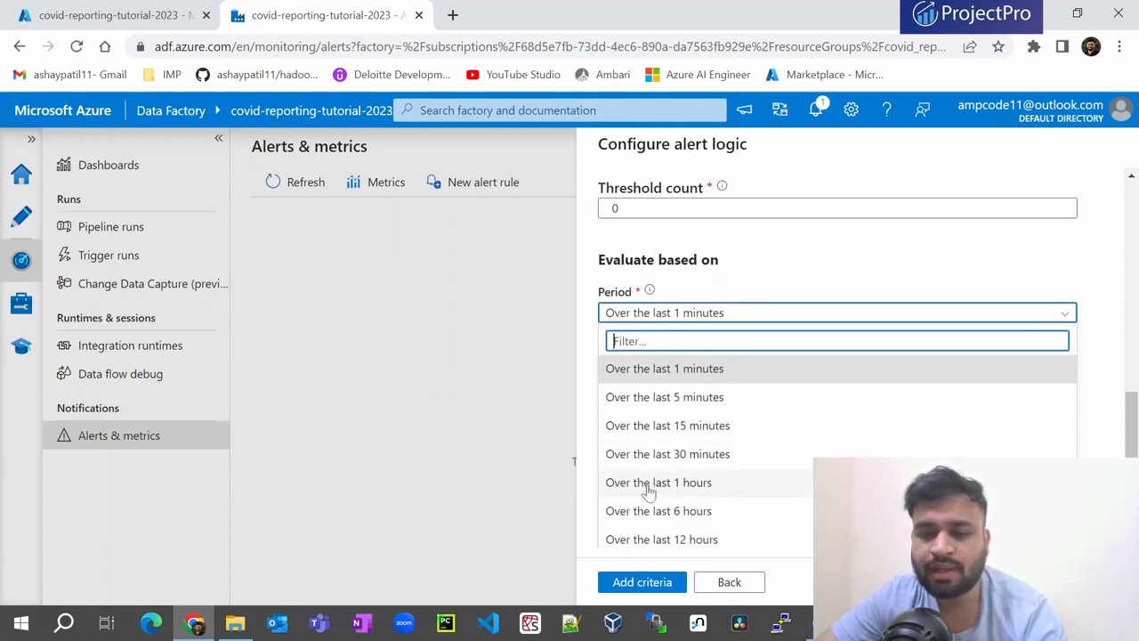
left_click(623, 486)
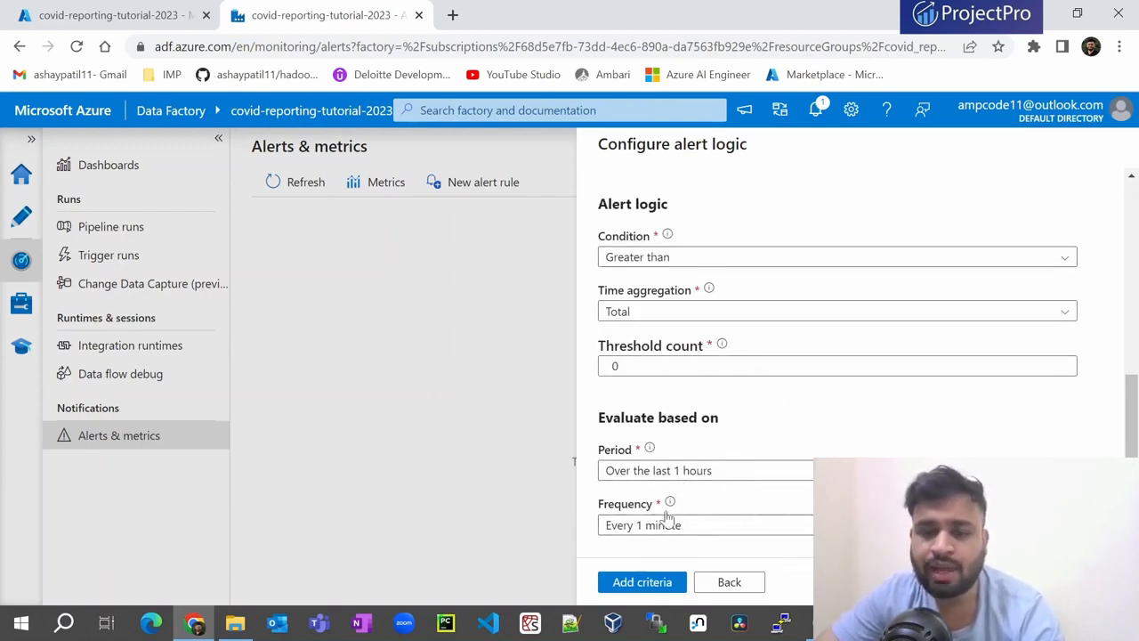
scroll(646, 476, "up", 2)
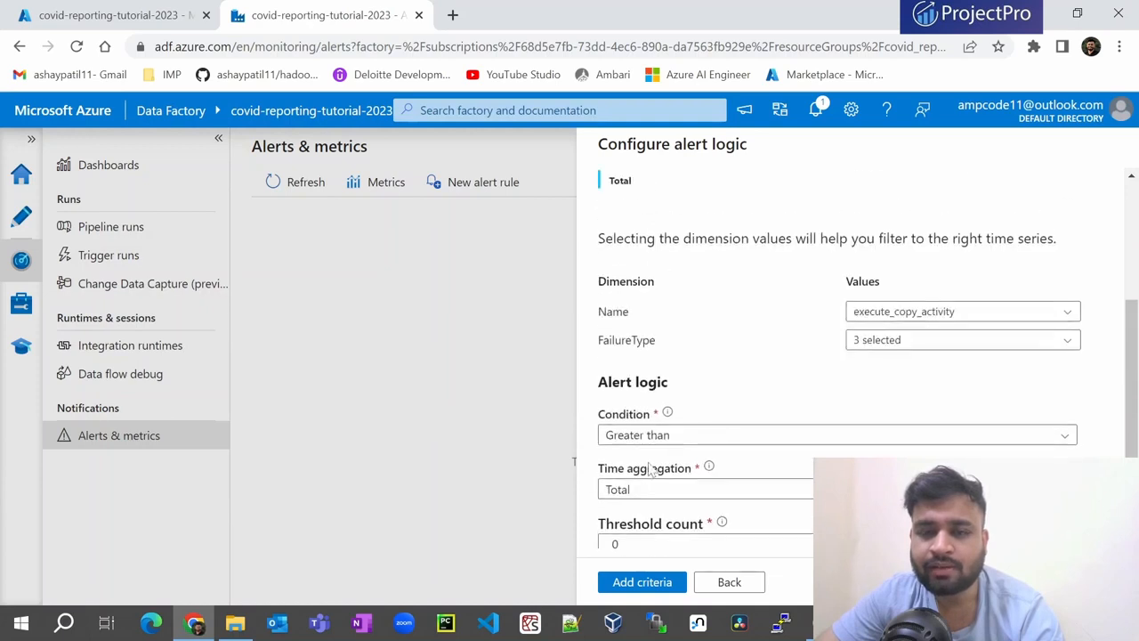
- Add the failure condition to the alert rule and begin configuring notifications
left_click(635, 583)
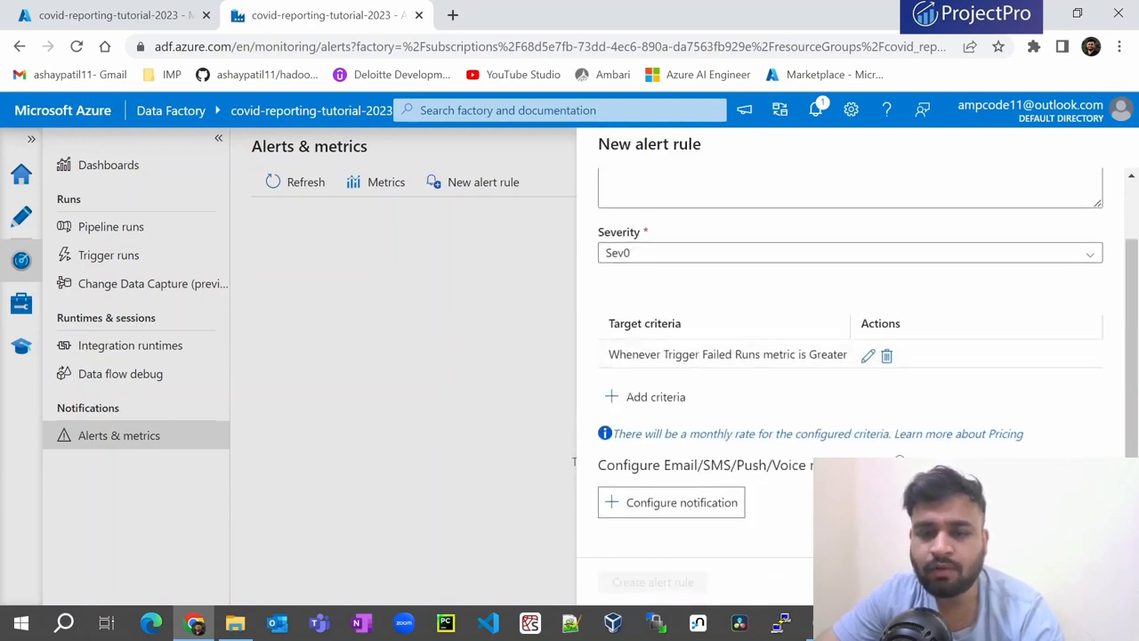
scroll(708, 335, "down", 1)
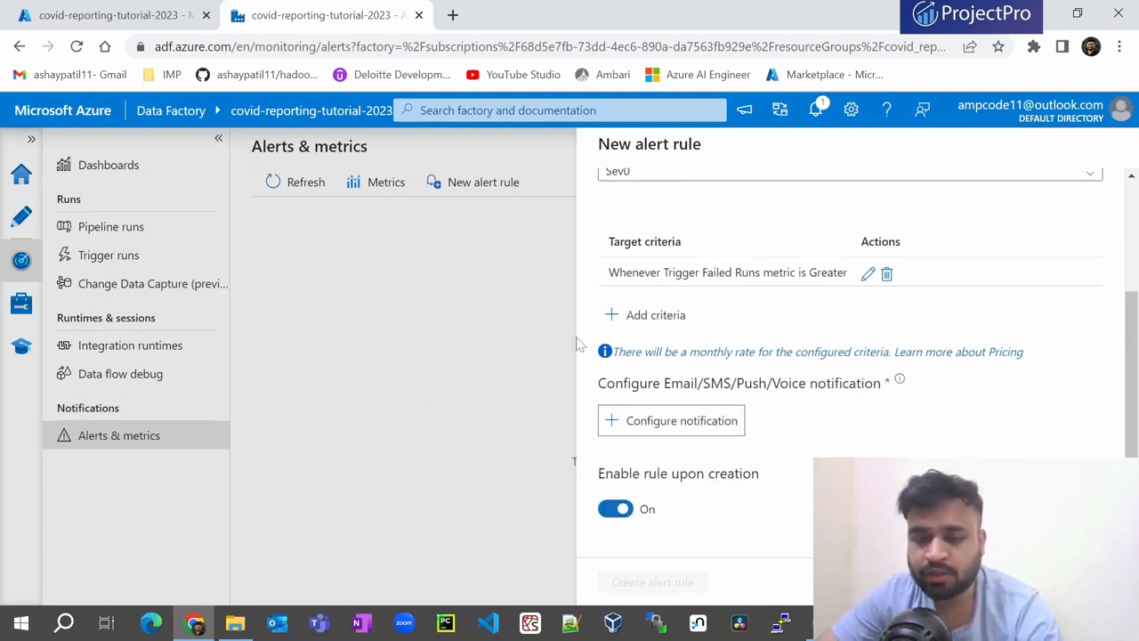
left_click(650, 420)
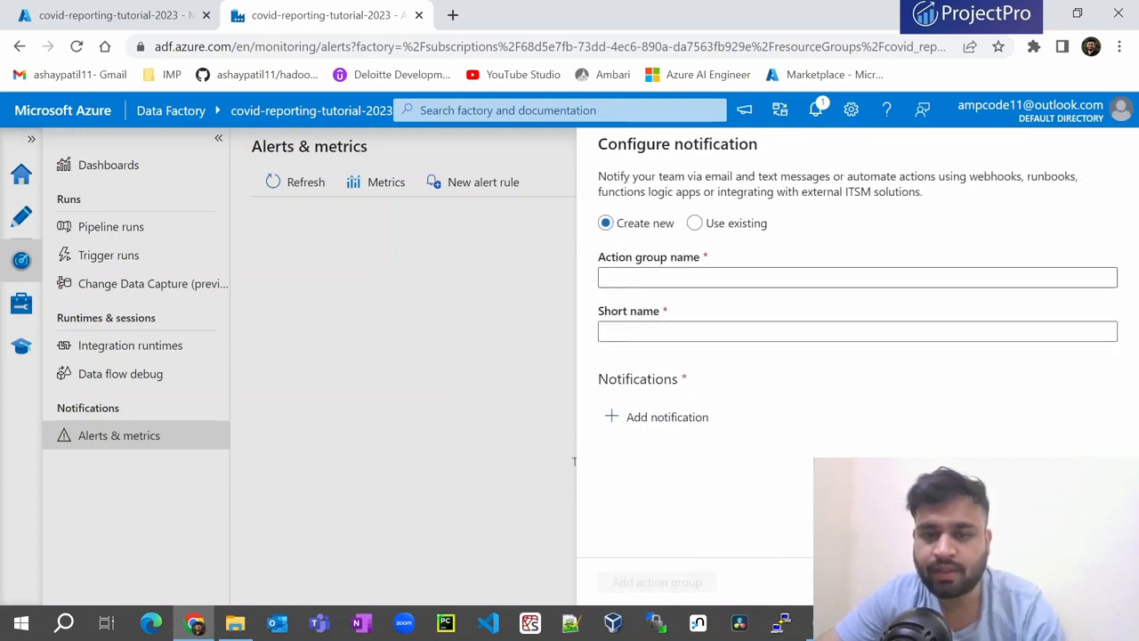
- Name the new action group covid-reporting-alert with short name covid-reporting
left_click(653, 277)
type("covid-")
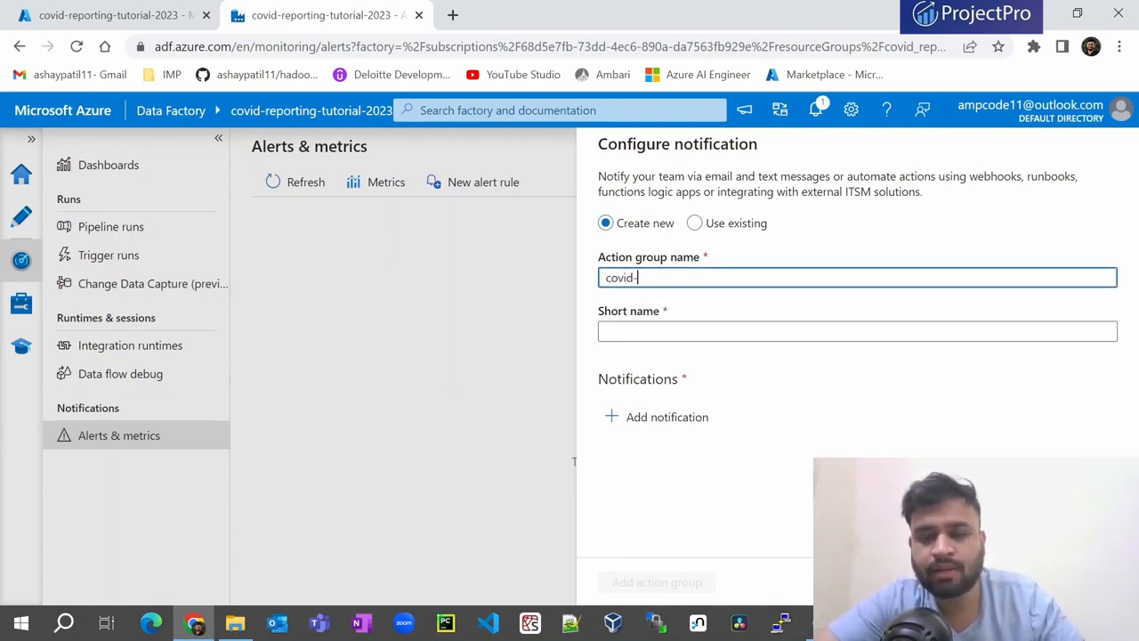
type("reporting-alert")
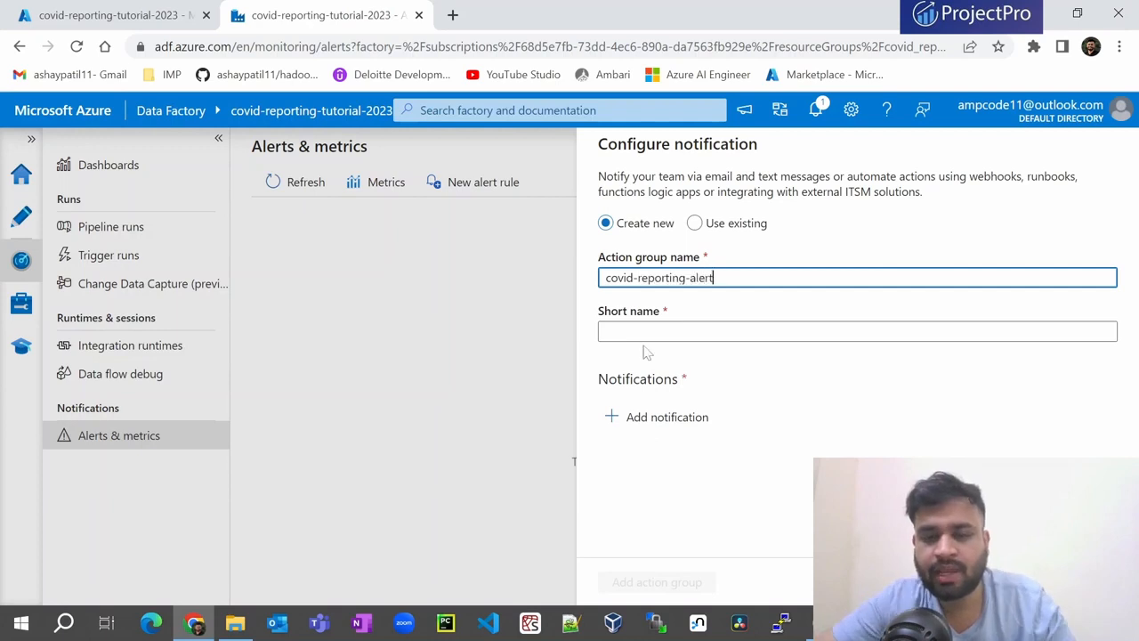
left_click(644, 331)
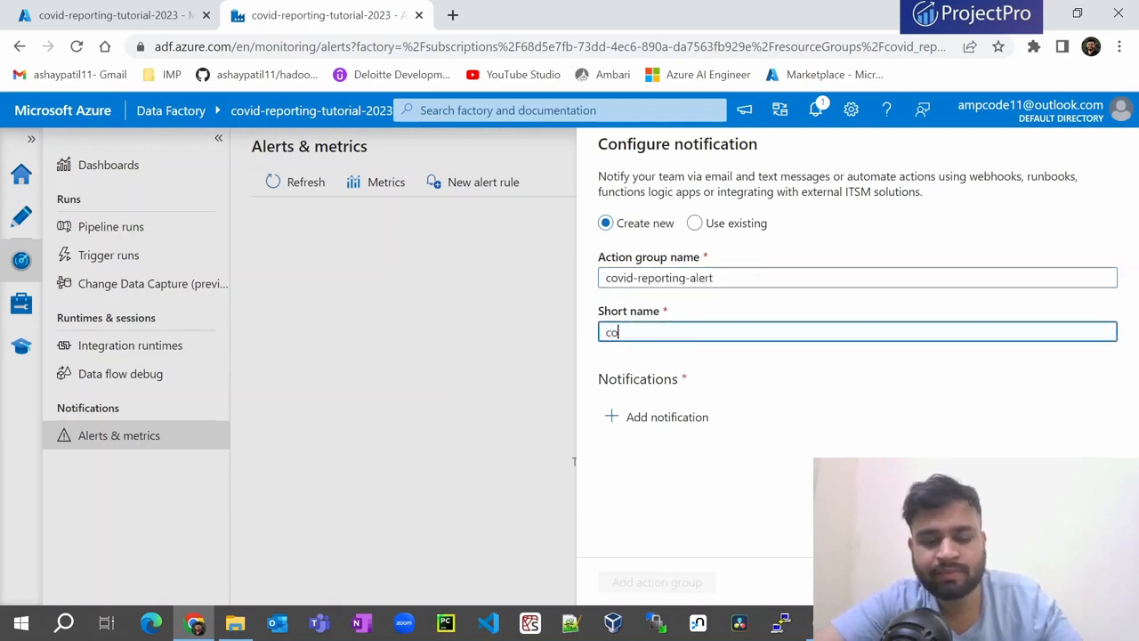
type("covid-")
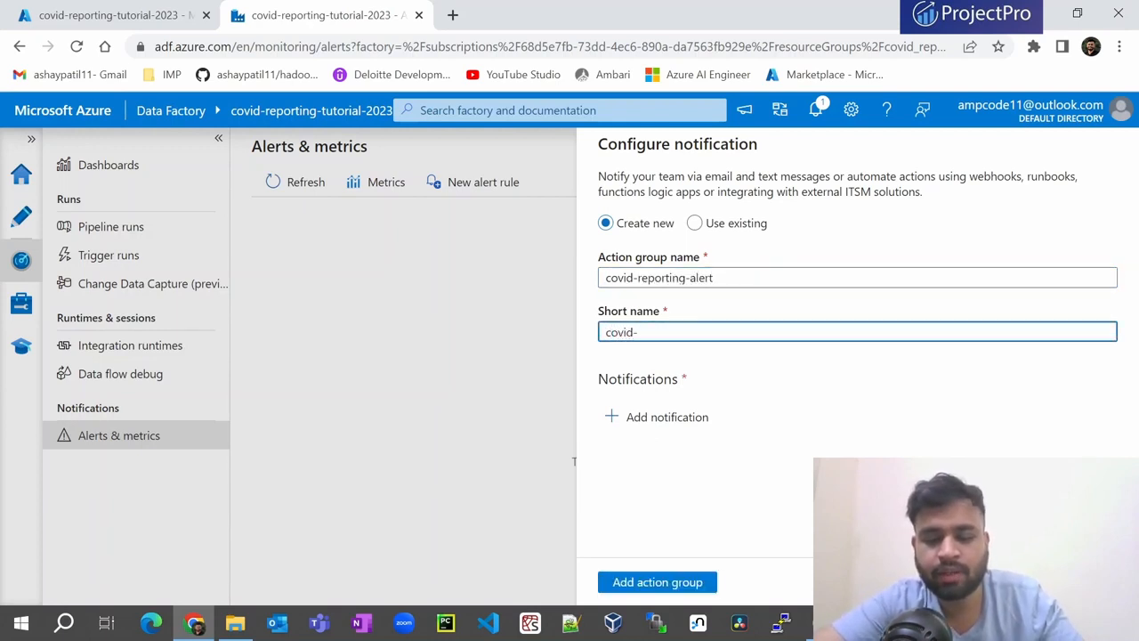
type("reporting")
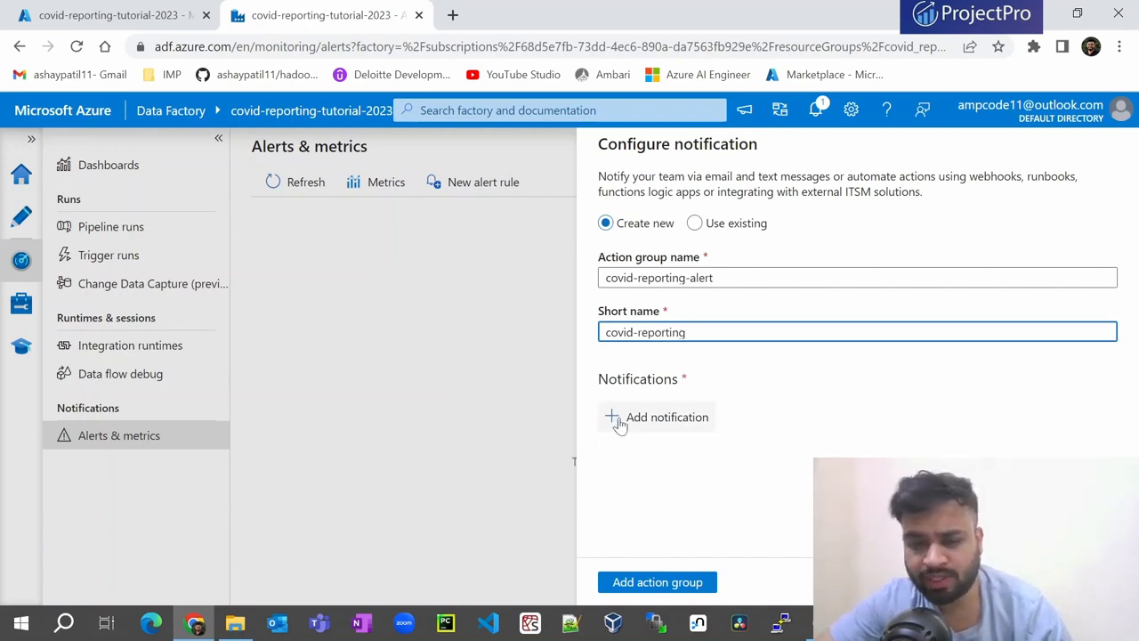
left_click(619, 424)
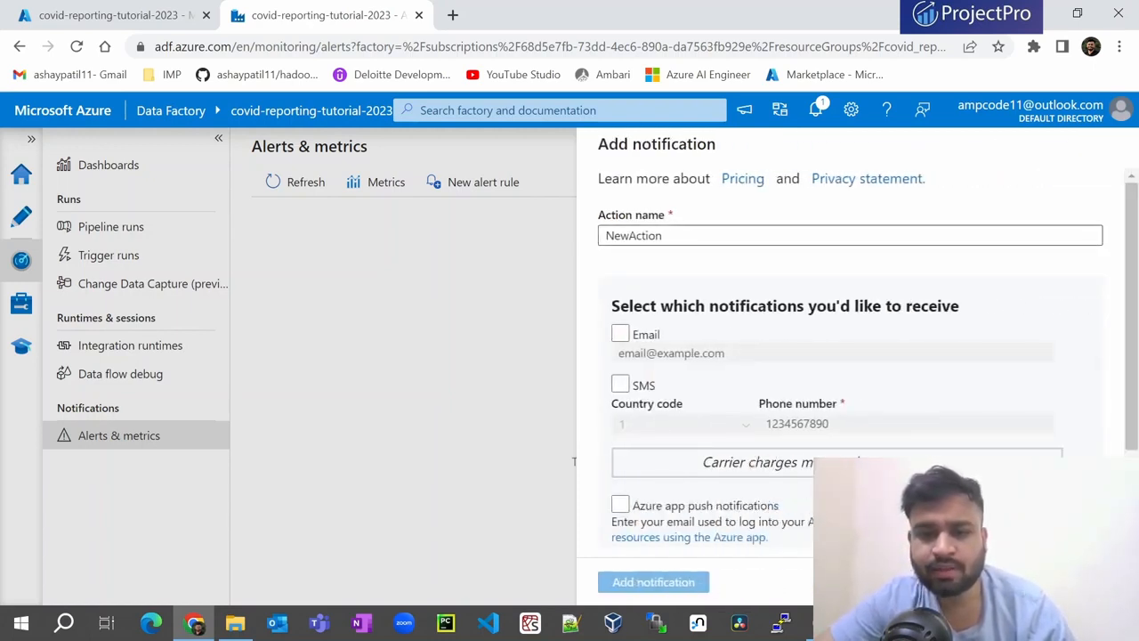
- Rename the notification action to failtrigger, leaving email and app push off for now
double_click(634, 236)
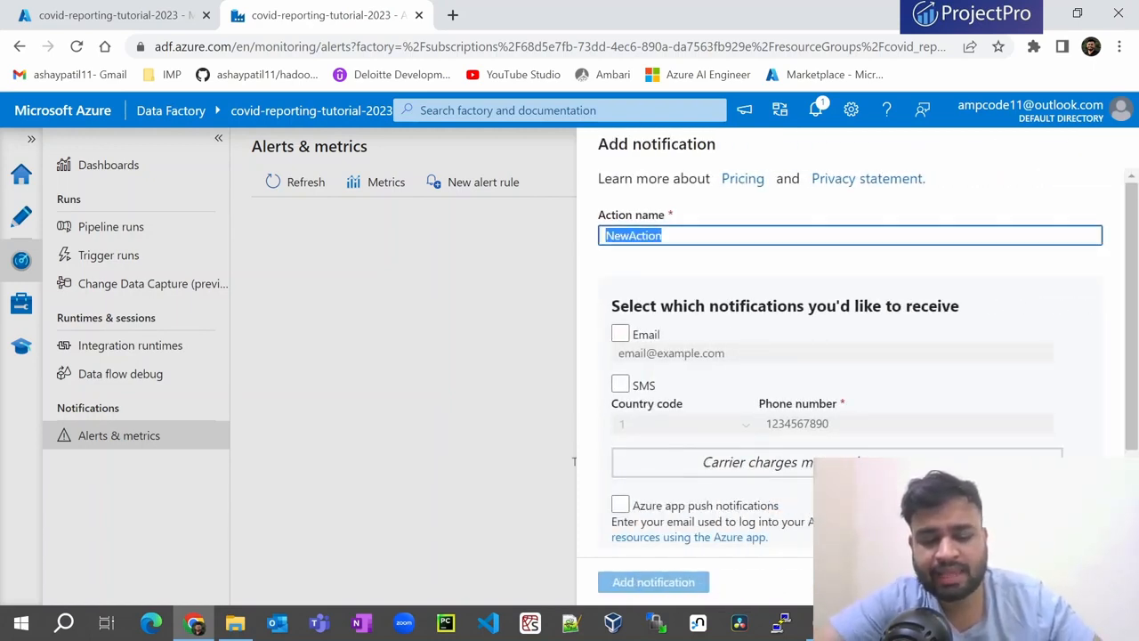
key("BackSpace")
type("failtri")
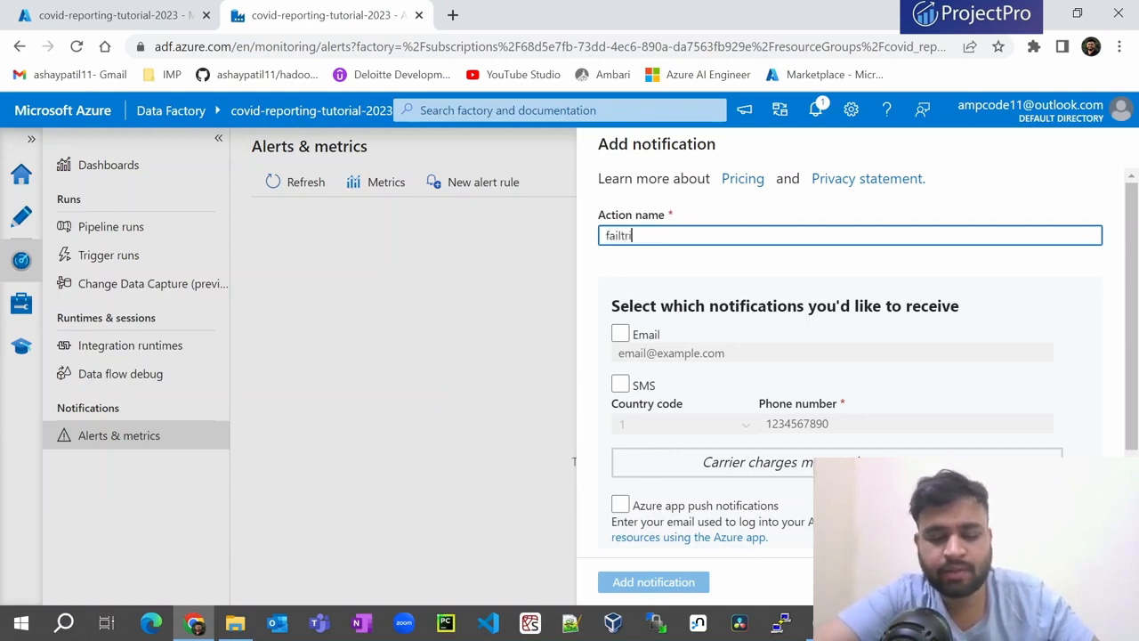
type("gger")
scroll(673, 338, "down", 1)
left_click(640, 252)
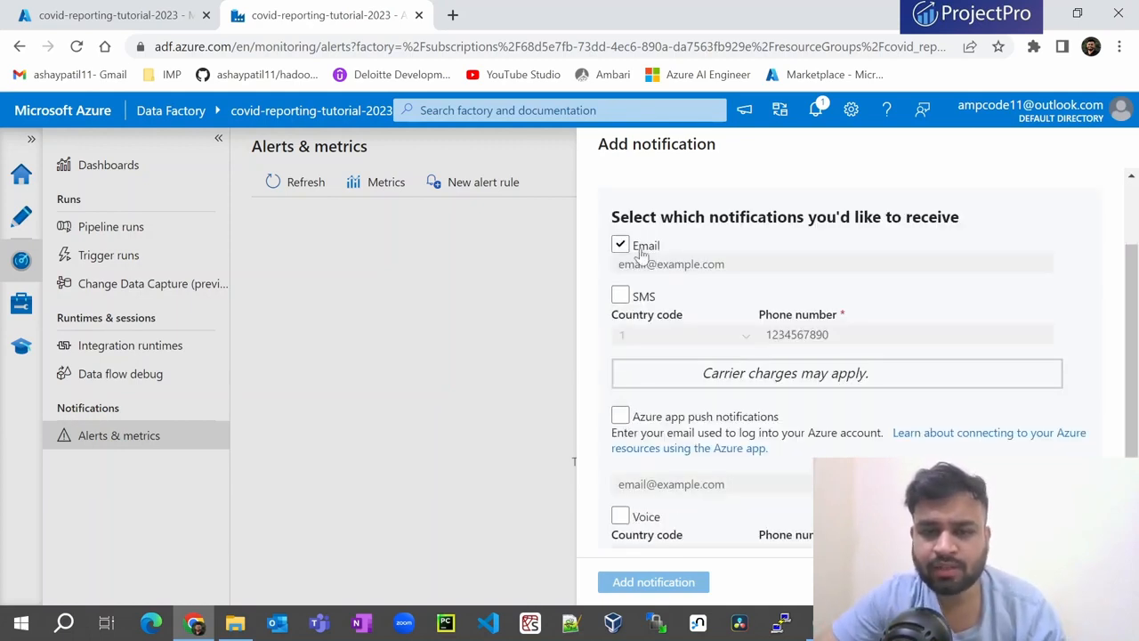
left_click(619, 250)
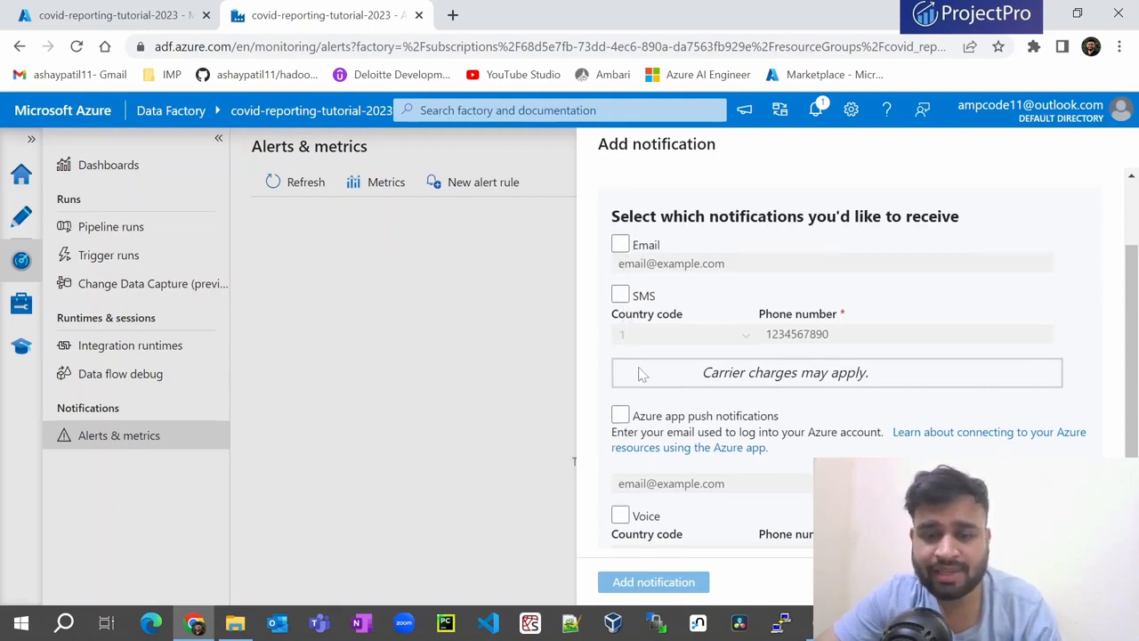
scroll(642, 378, "down", 1)
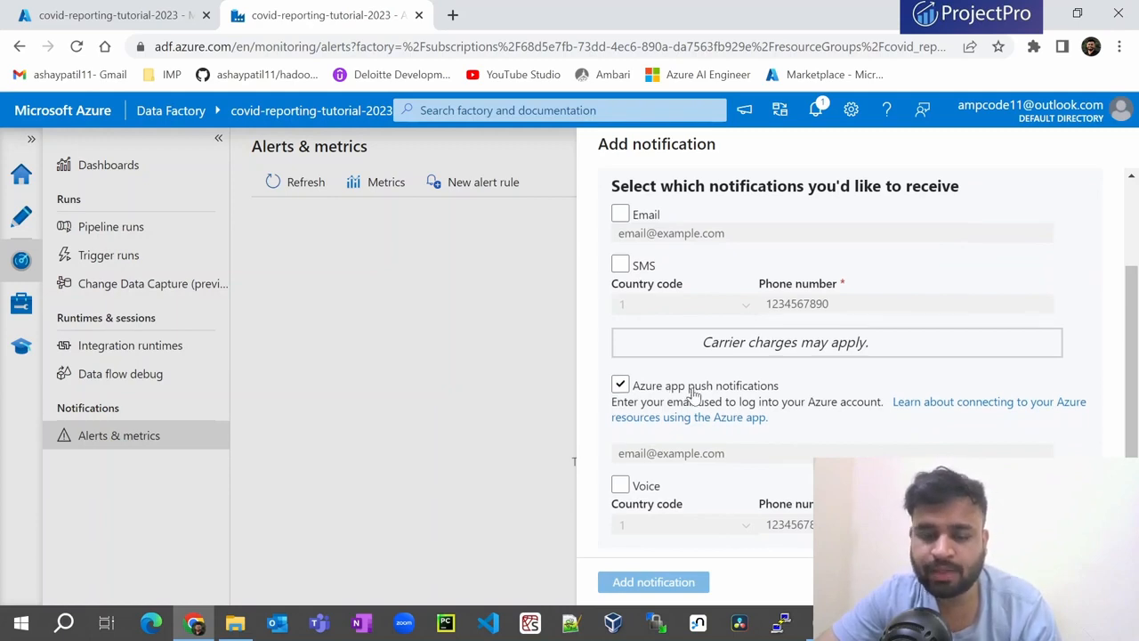
left_click(691, 388)
left_click(621, 486)
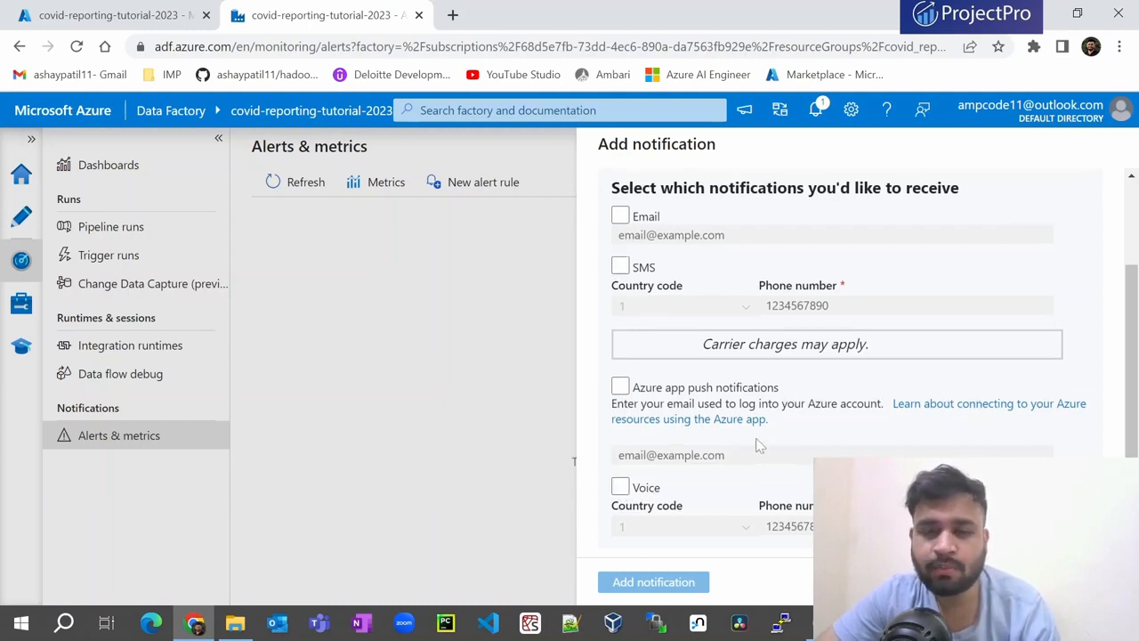
scroll(625, 475, "up", 1)
- Enable email notification to the user's e-mail address, add it, and create the alert rule
left_click(621, 304)
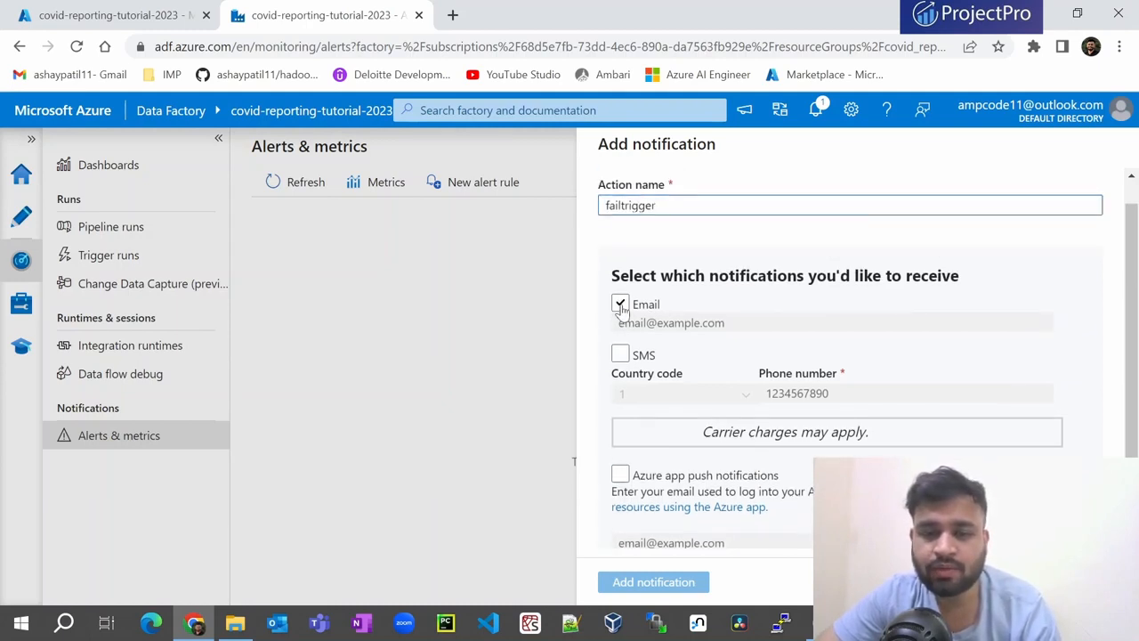
left_click(621, 304)
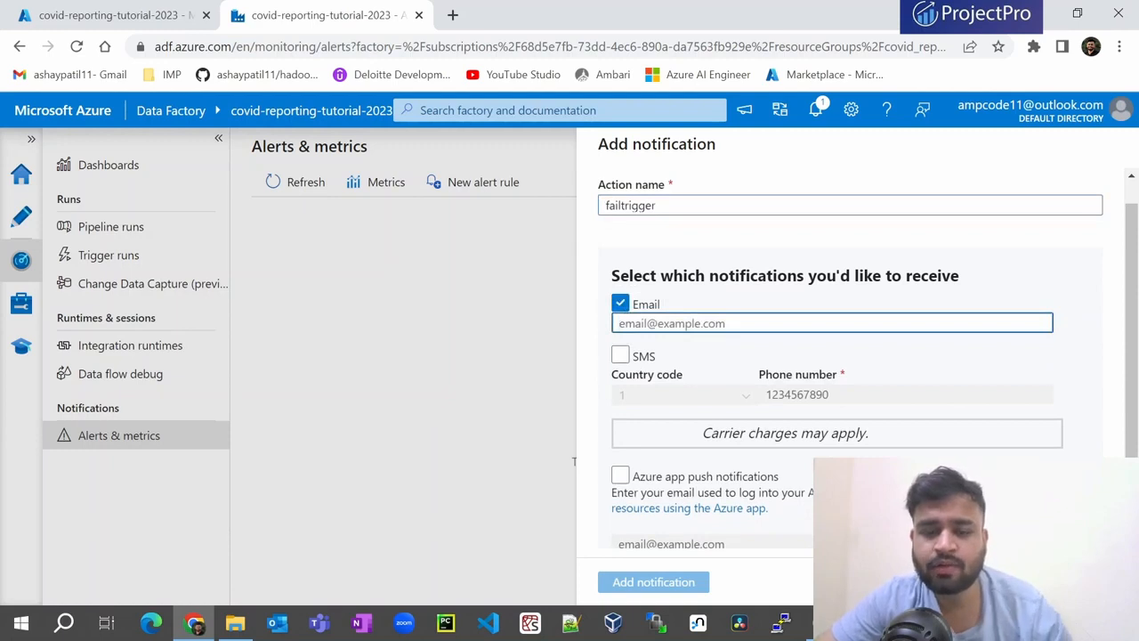
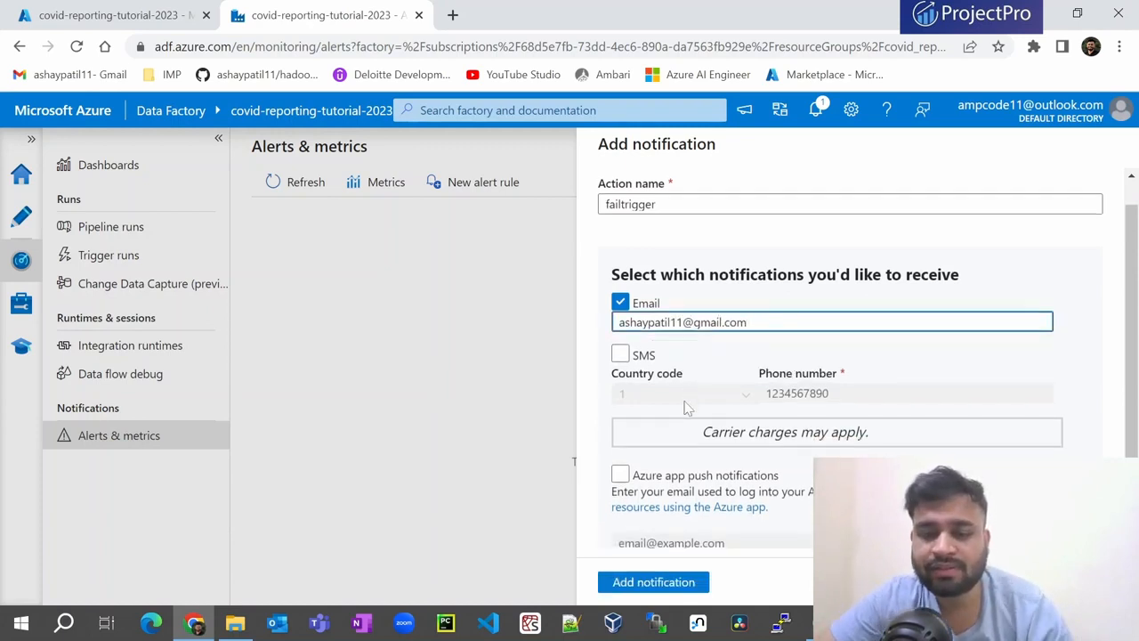
scroll(687, 407, "down", 1)
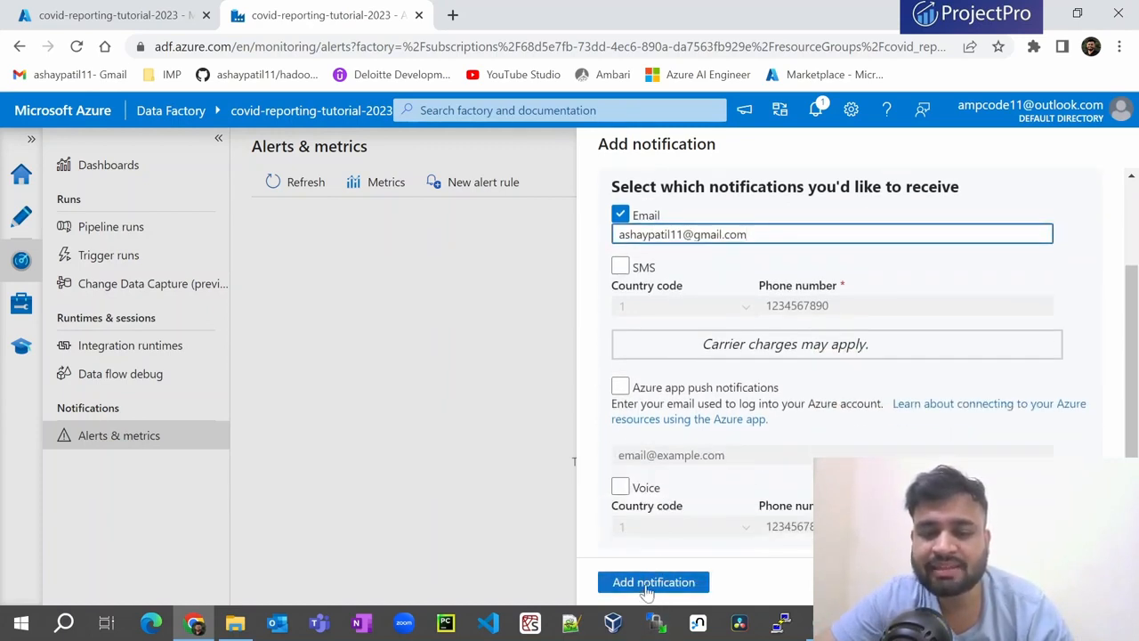
left_click(654, 582)
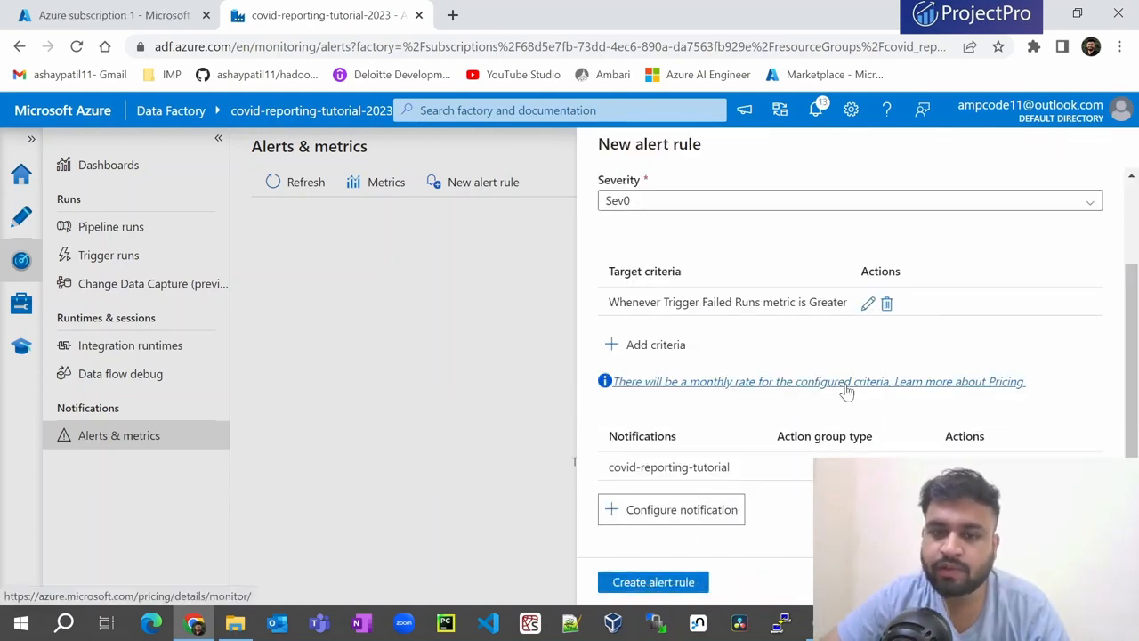
scroll(712, 356, "down", 1)
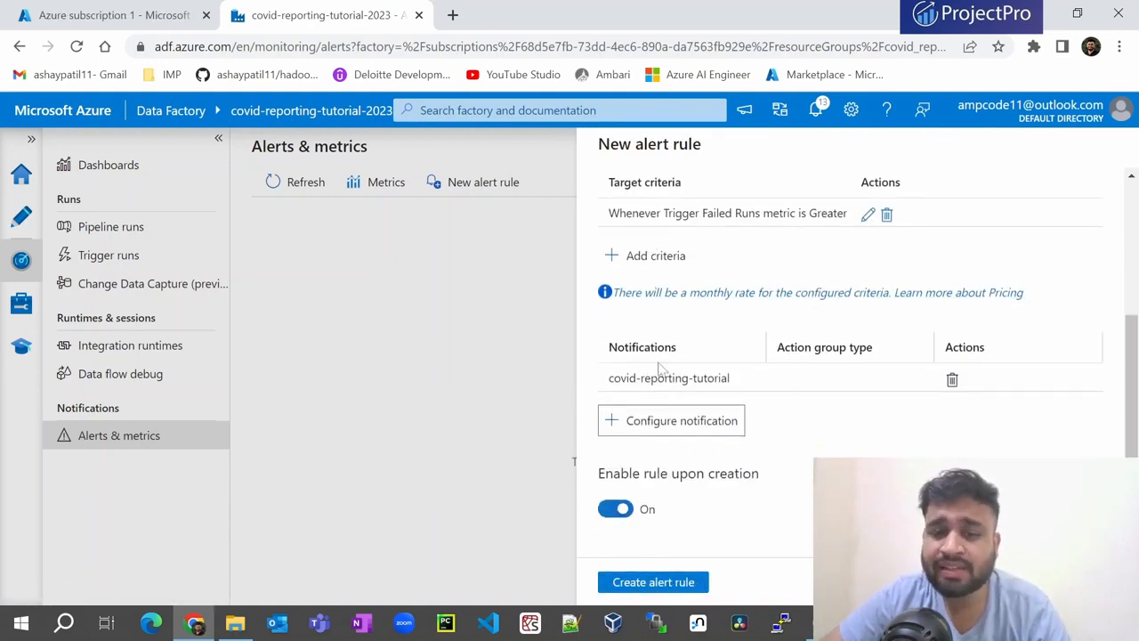
left_click(636, 588)
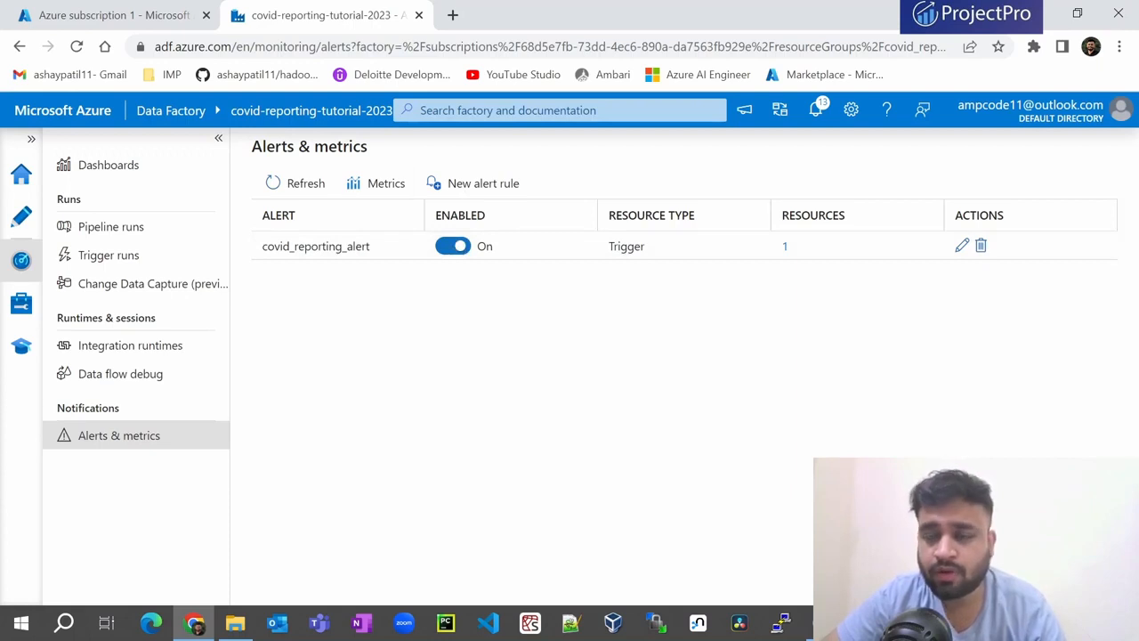
- Switch covid_reporting_alert off and back on so it stays enabled, then go to monitoring Dashboards
left_click(453, 247)
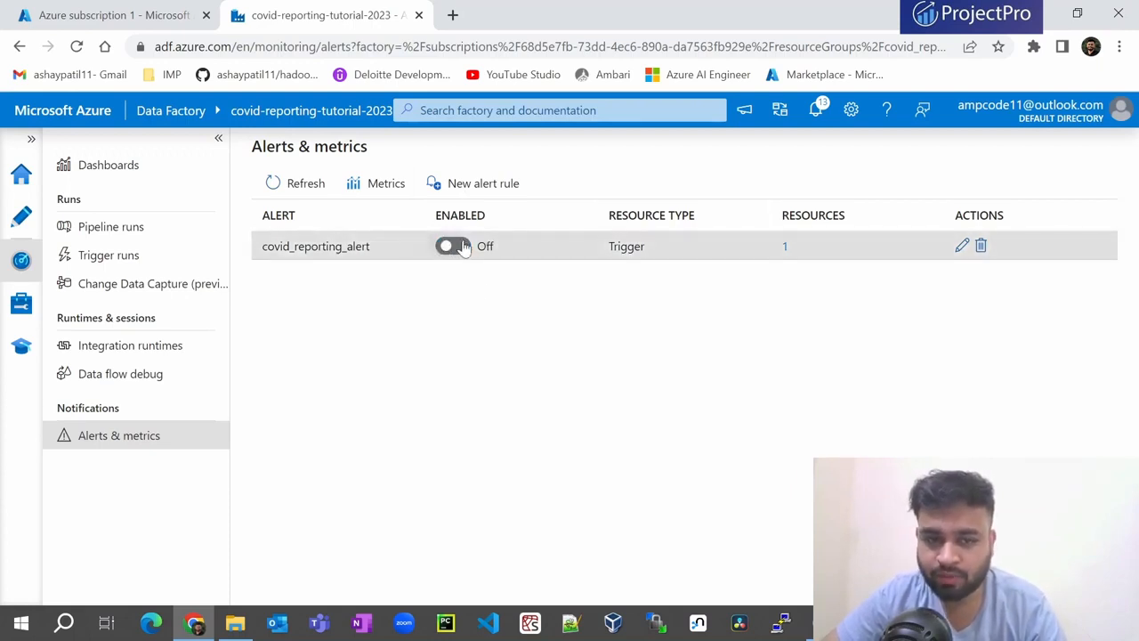
left_click(455, 247)
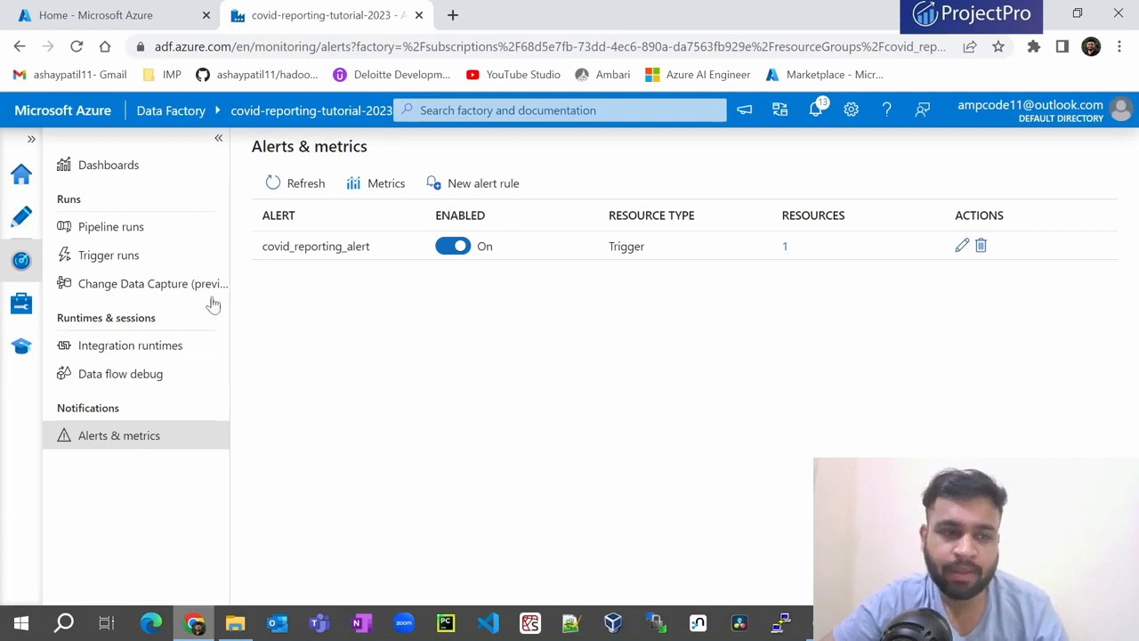
left_click(110, 171)
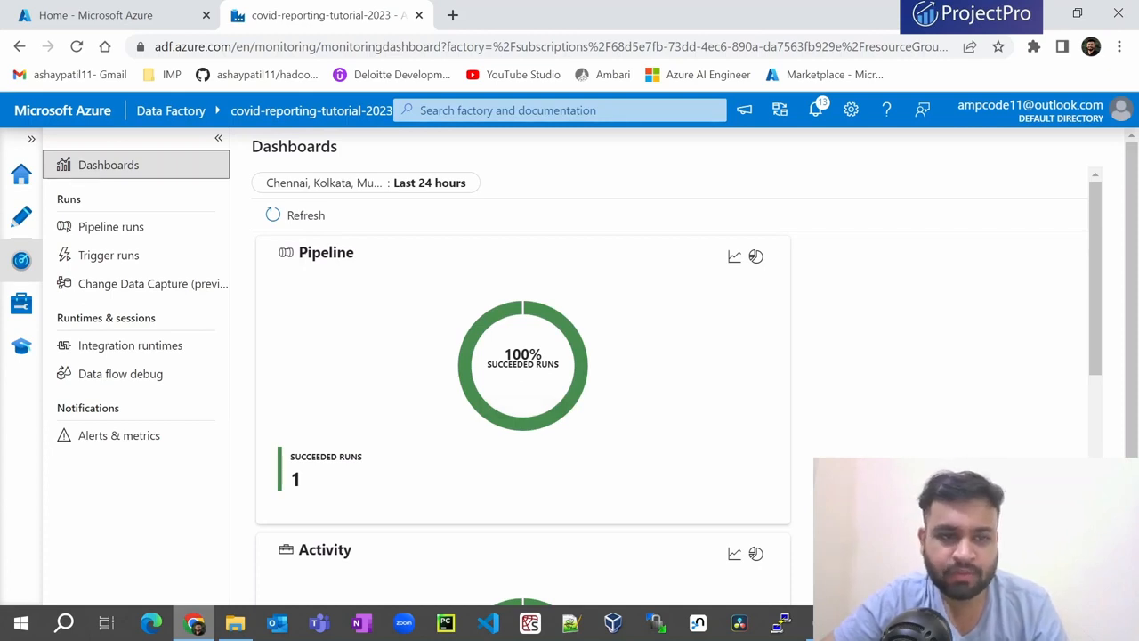
- Set the dashboard to the last 30 days (5 succeeded, 7 failed runs), then return to the portal home
scroll(350, 317, "down", 1)
scroll(318, 279, "down", 5)
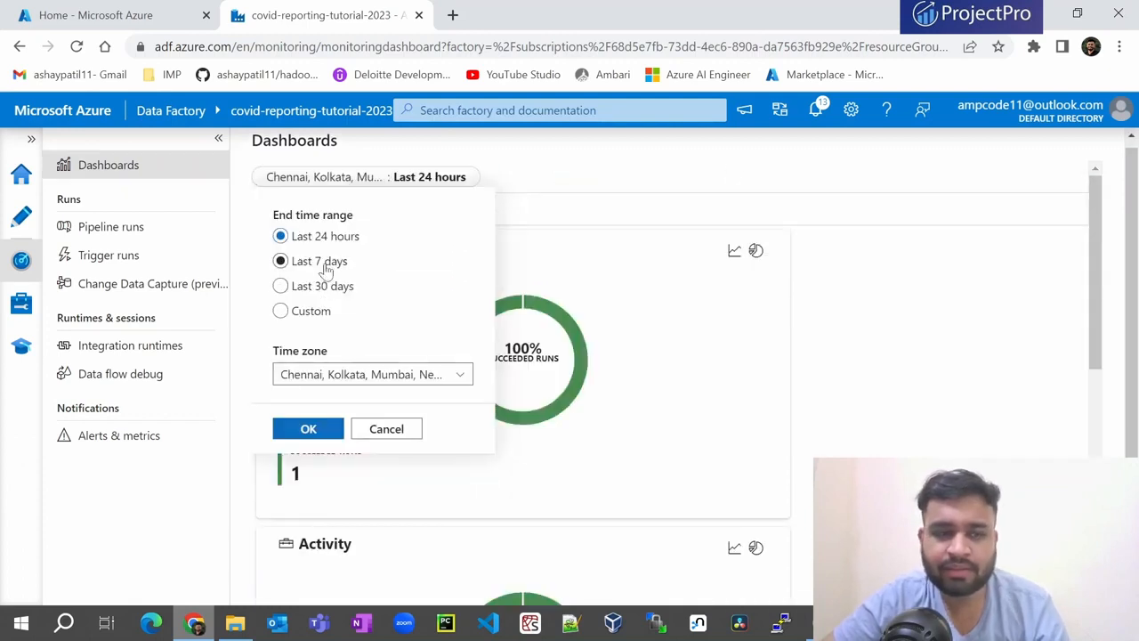
left_click(323, 262)
left_click(311, 286)
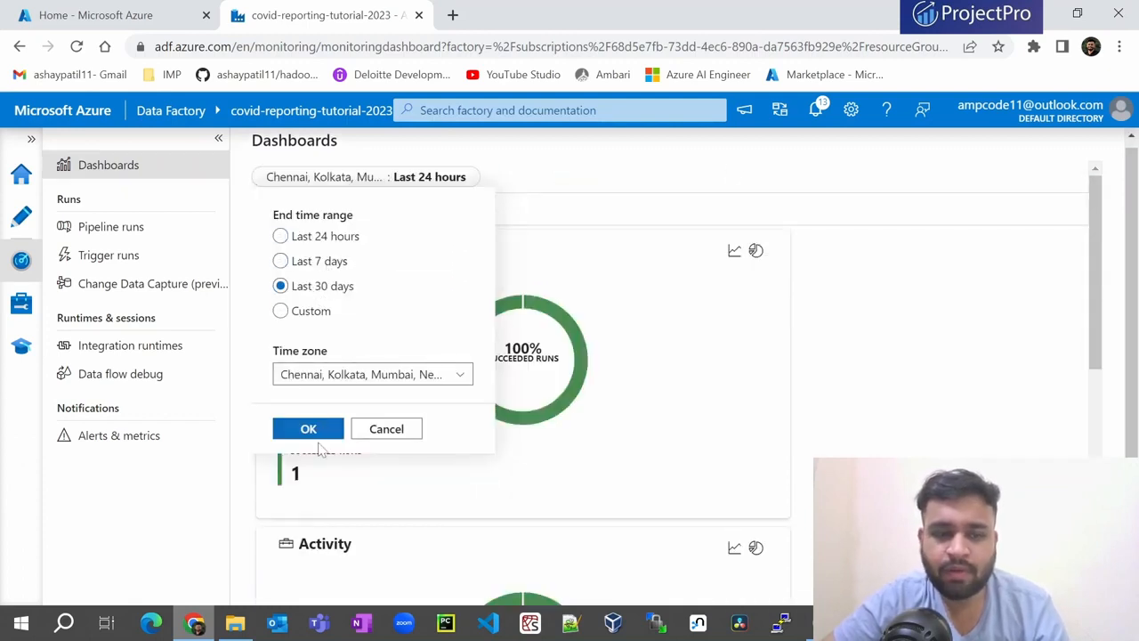
left_click(311, 431)
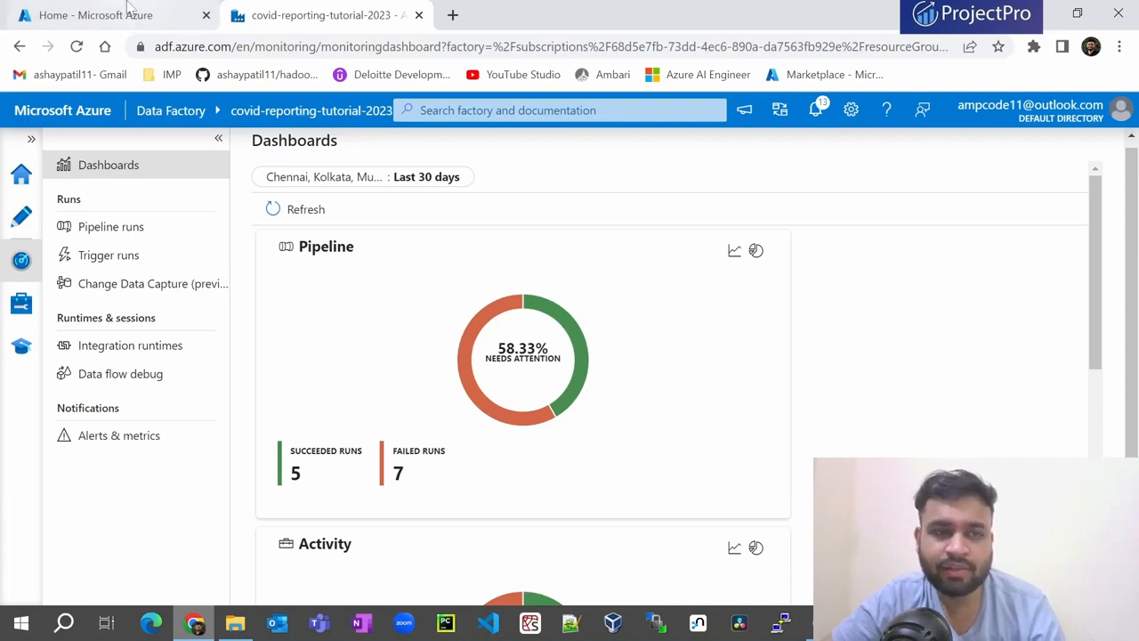
left_click(185, 15)
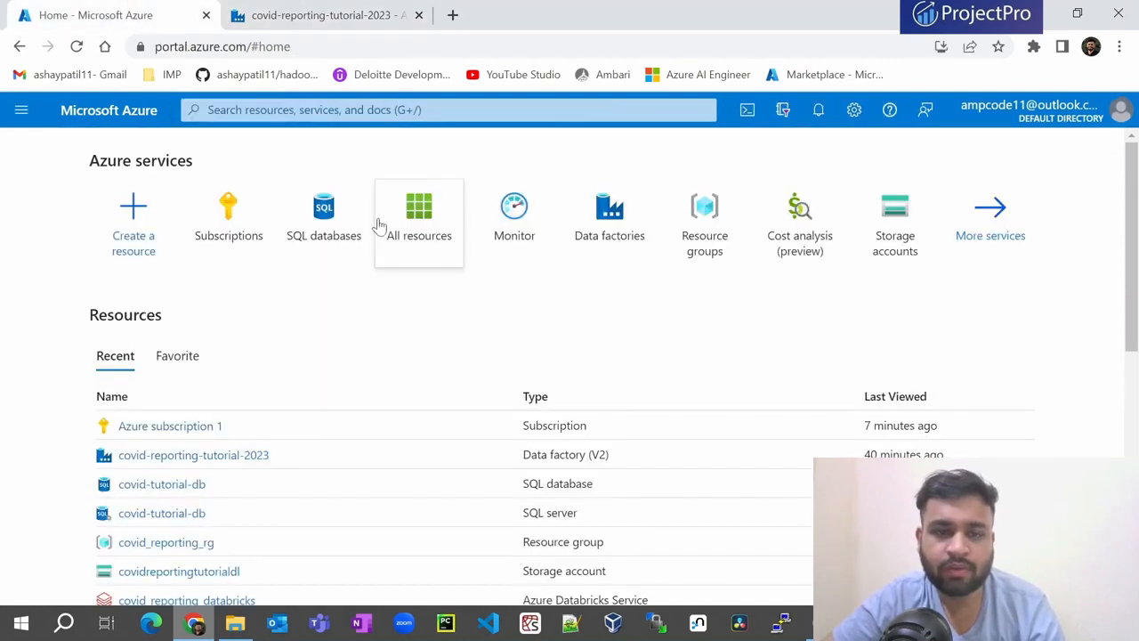
- Open Azure Monitor from the portal home and go to Metrics
left_click(514, 218)
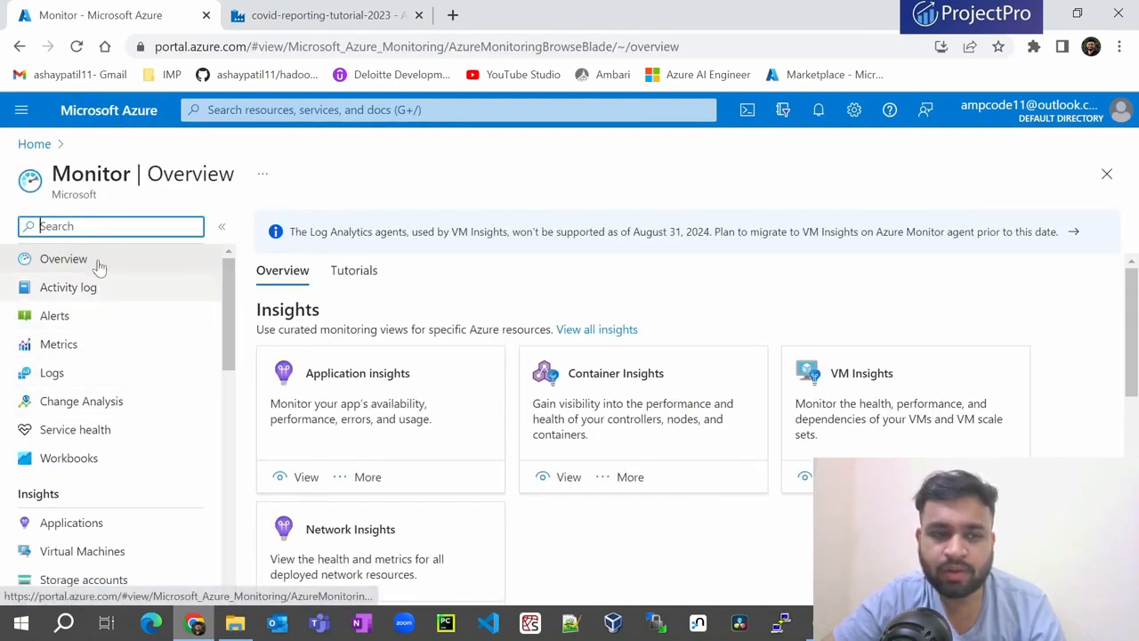
left_click(27, 349)
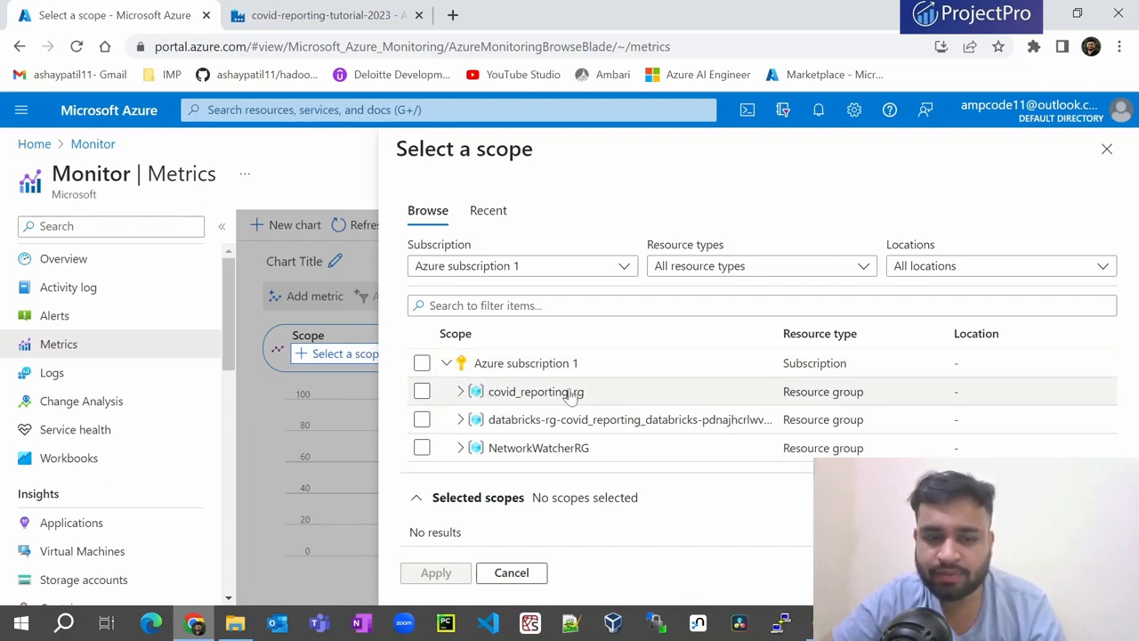
- Set the chart scope to the covid-reporting-tutorial-2023 data factory in covid_reporting_rg
left_click(461, 392)
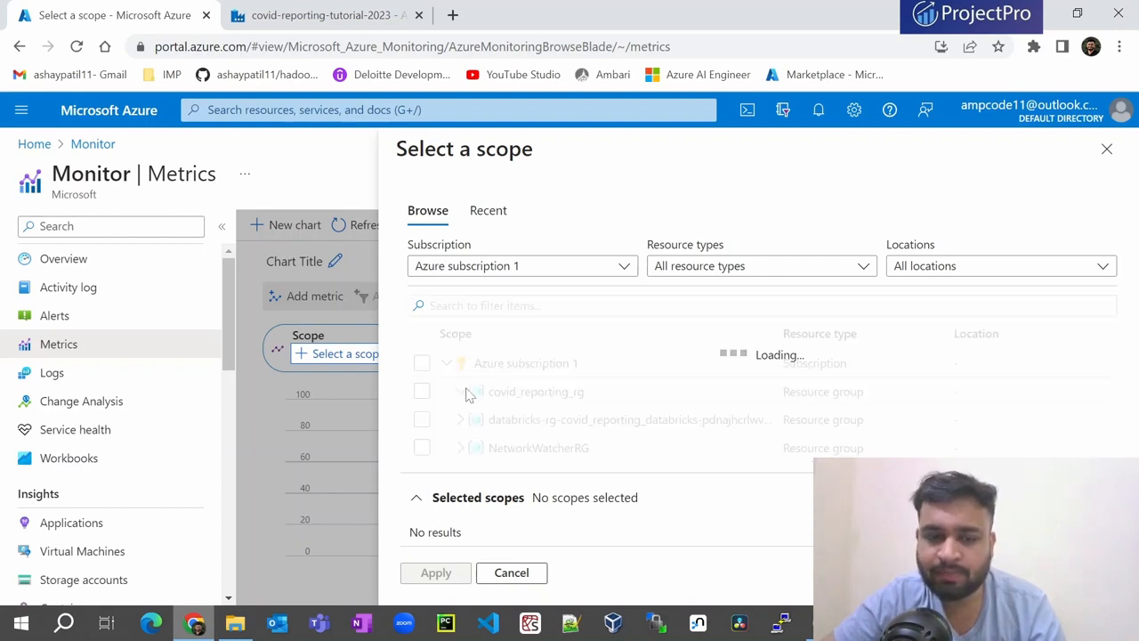
left_click(422, 419)
scroll(580, 519, "down", 1)
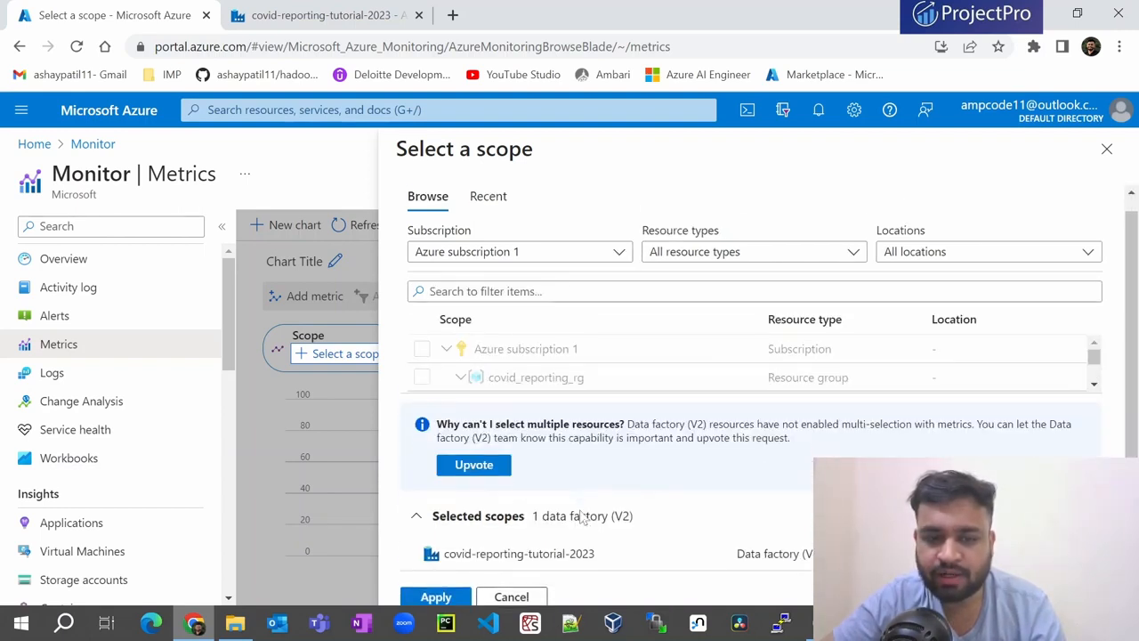
left_click(436, 573)
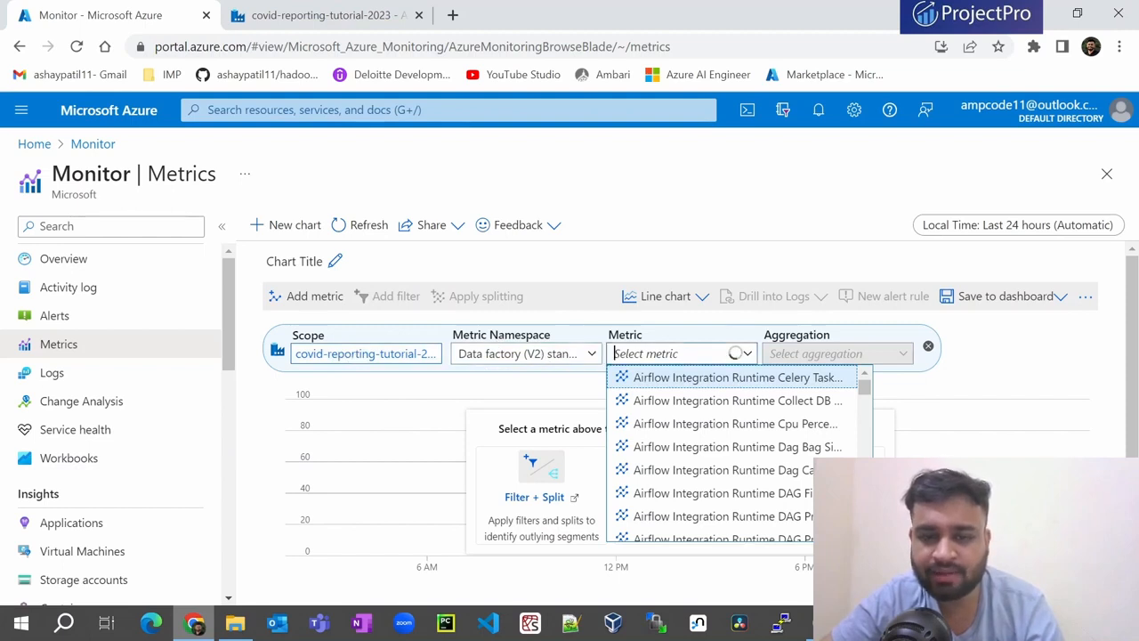
- Choose 'Failed pipeline runs metrics' as the charted metric
scroll(654, 405, "down", 2)
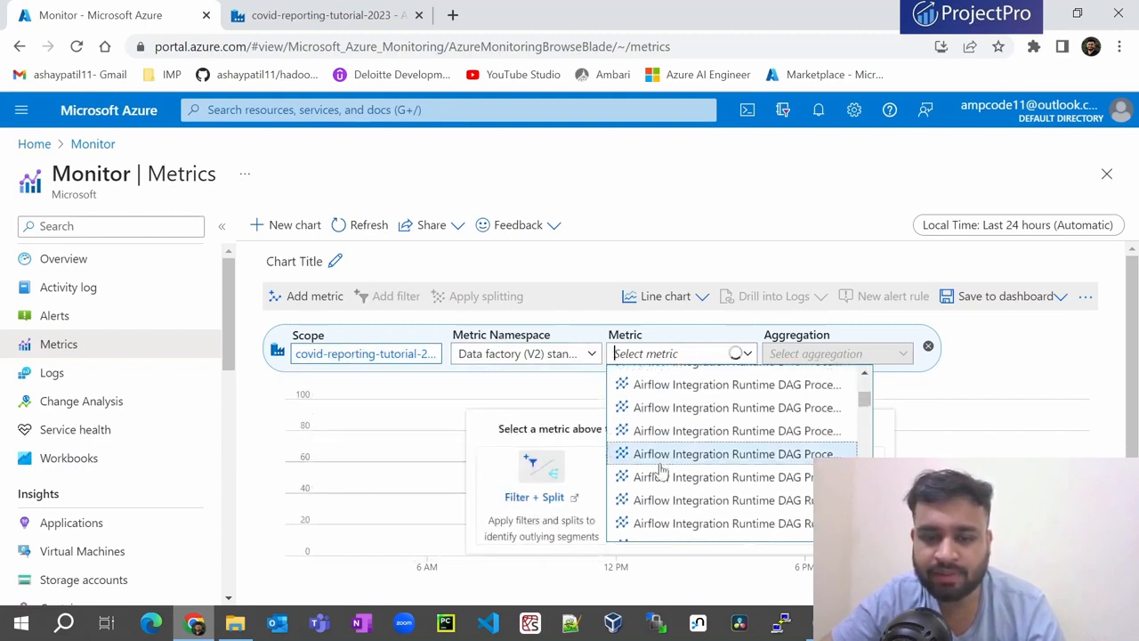
scroll(654, 405, "up", 3)
scroll(654, 401, "down", 4)
scroll(652, 398, "down", 8)
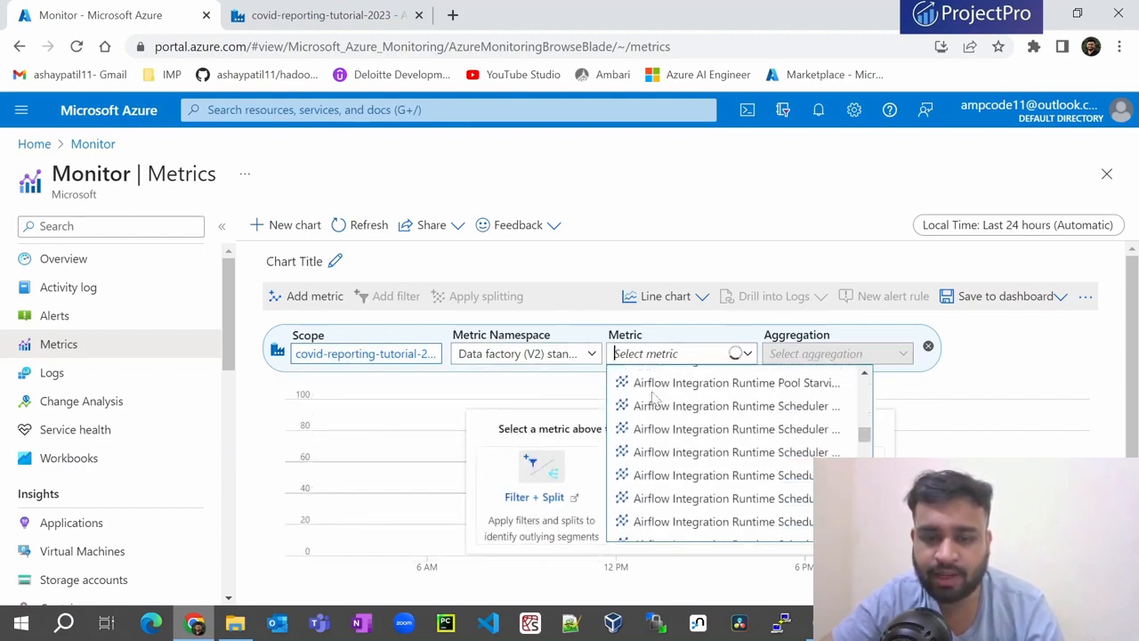
scroll(676, 463, "up", 3)
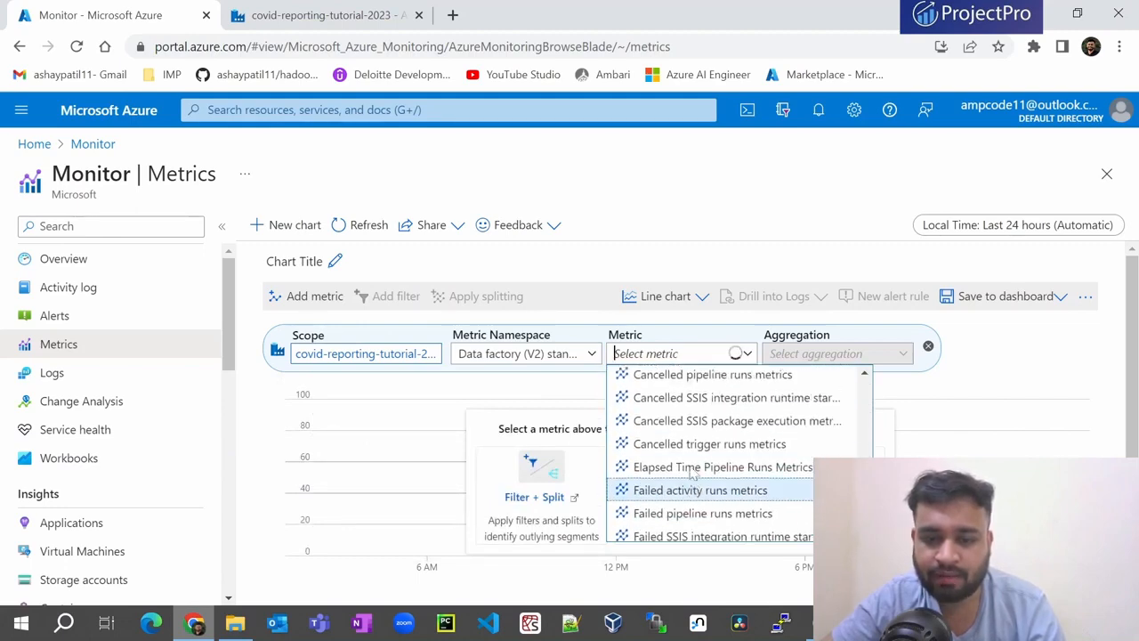
scroll(728, 465, "up", 3)
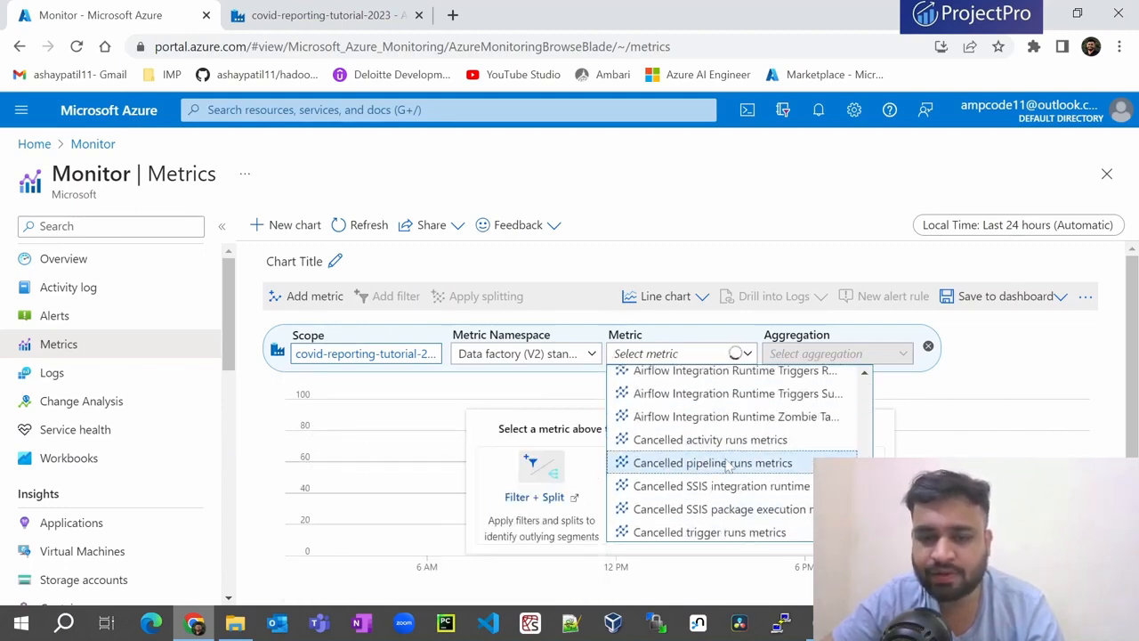
scroll(728, 465, "down", 5)
scroll(728, 464, "down", 3)
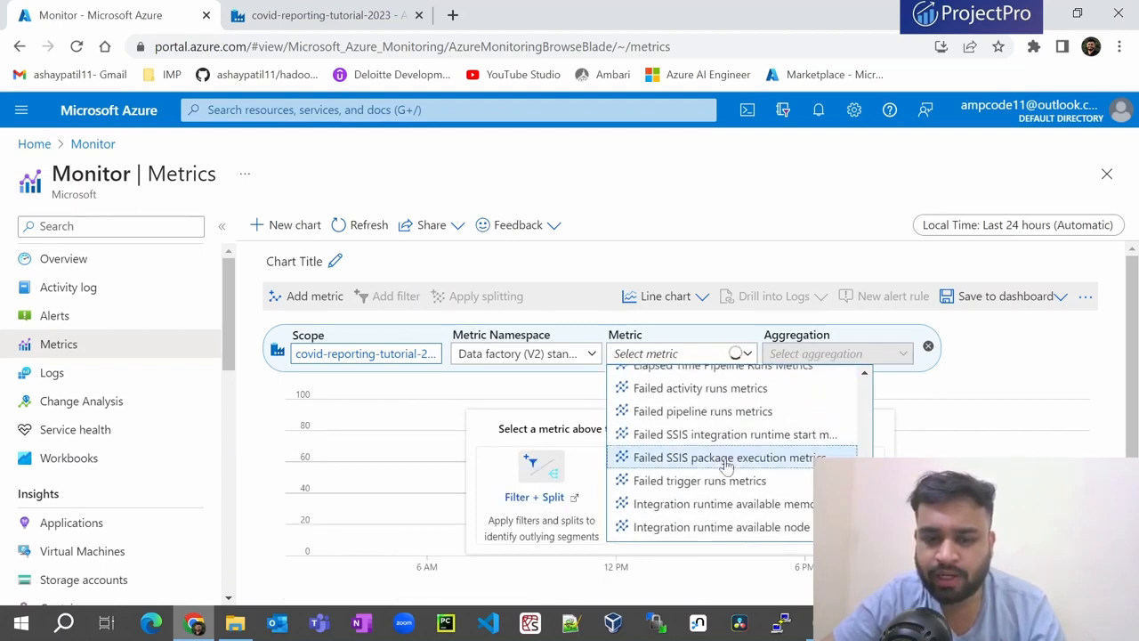
mouse_move(684, 398)
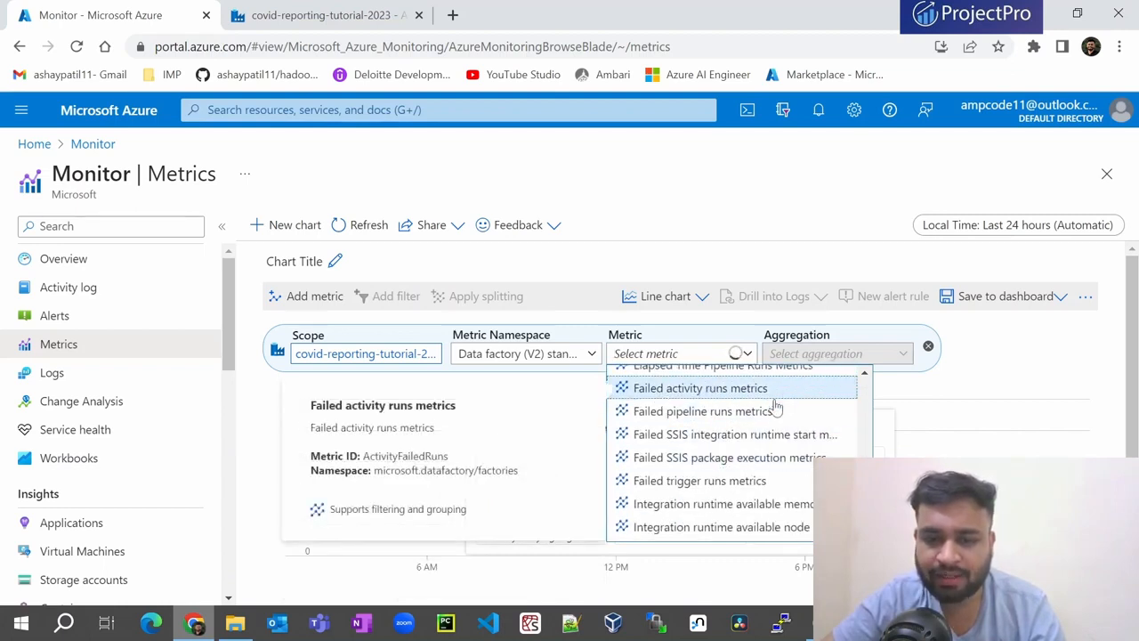
left_click(646, 416)
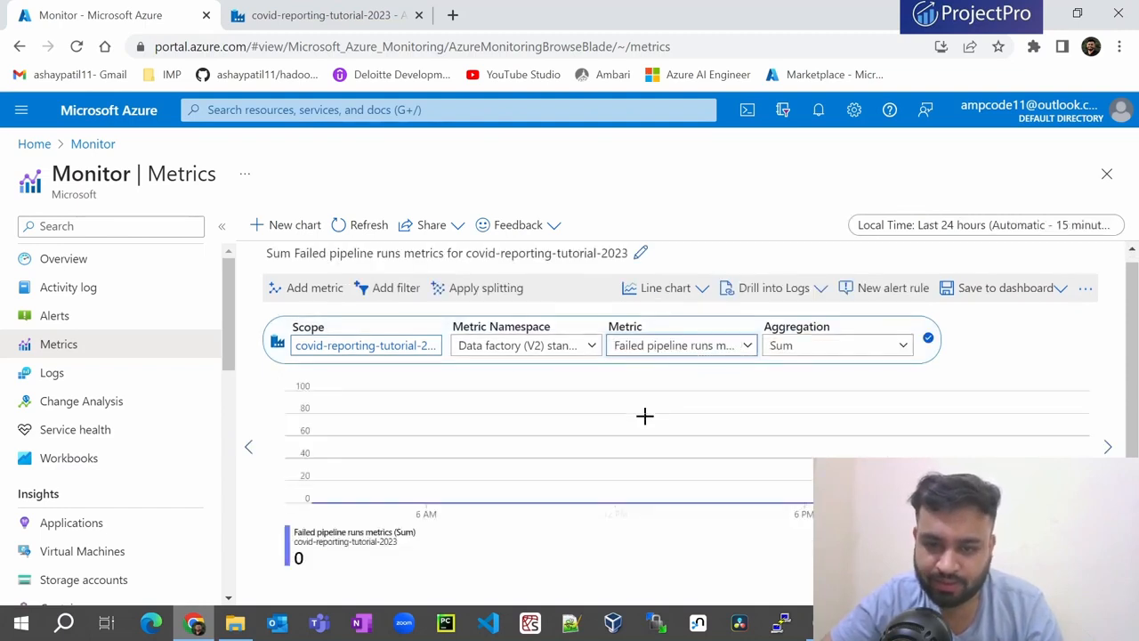
- Aggregate the failed pipeline runs by Count over the last 30 days
left_click(794, 349)
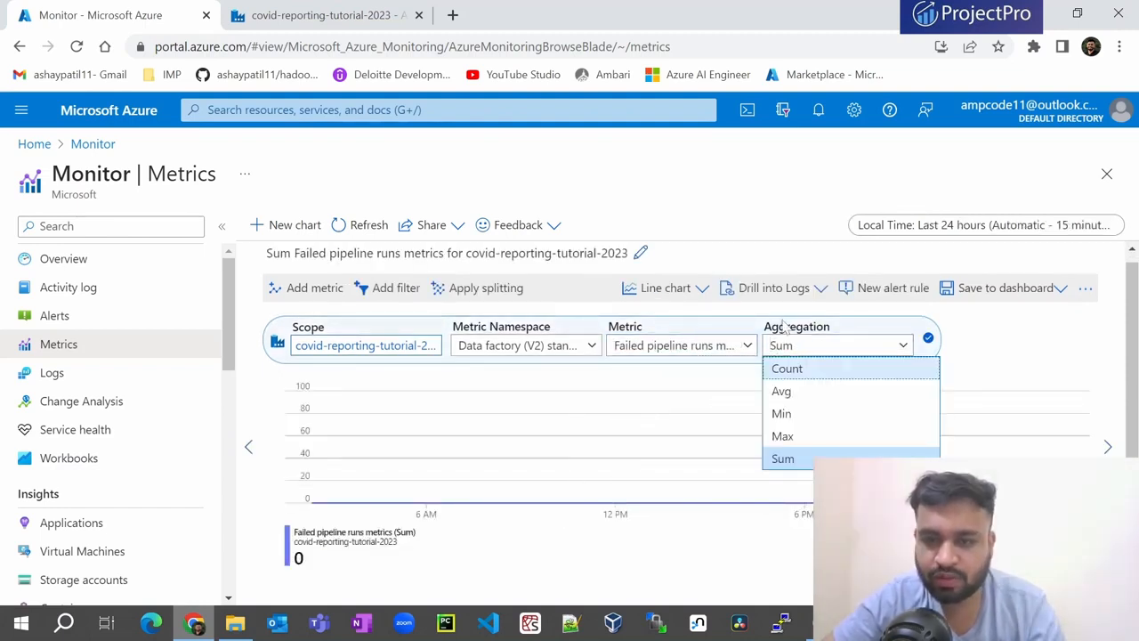
left_click(788, 372)
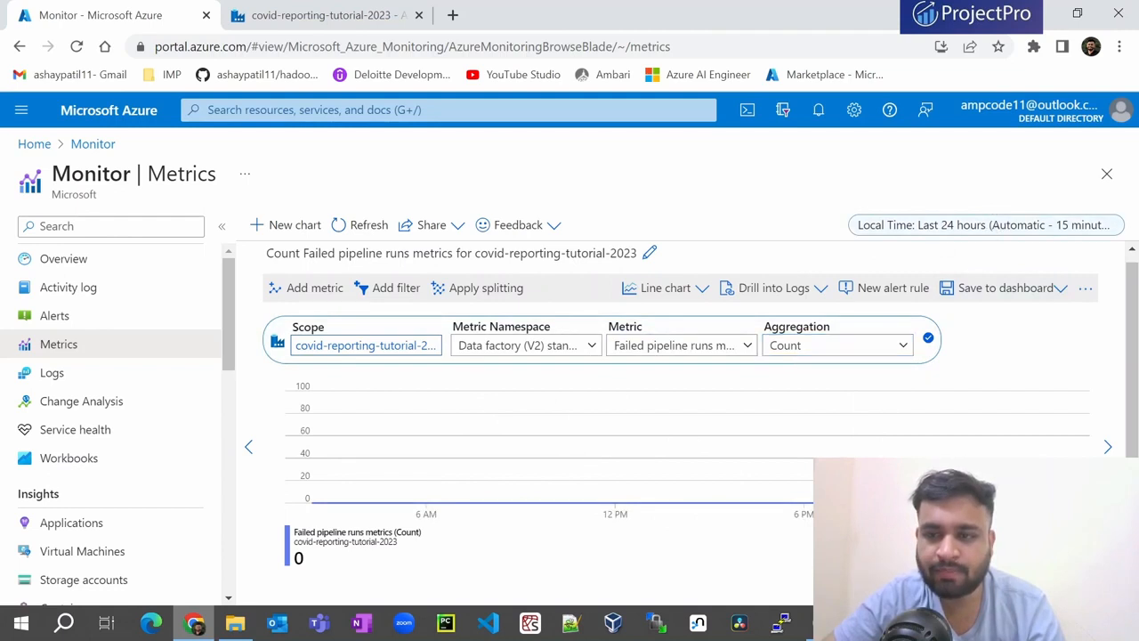
left_click(997, 228)
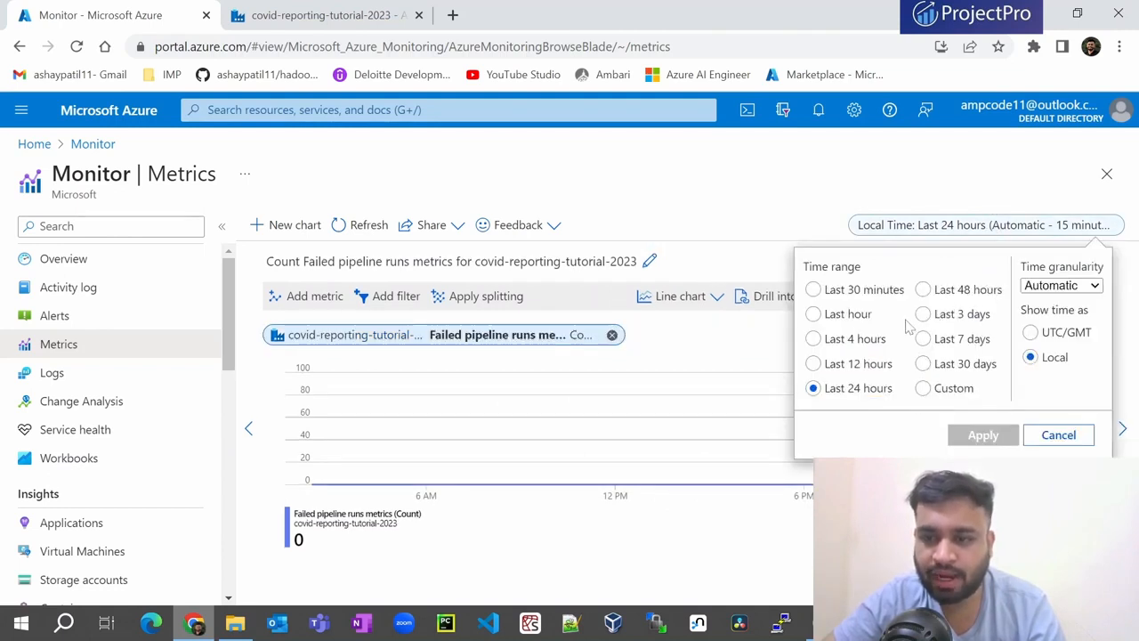
left_click(925, 364)
left_click(963, 435)
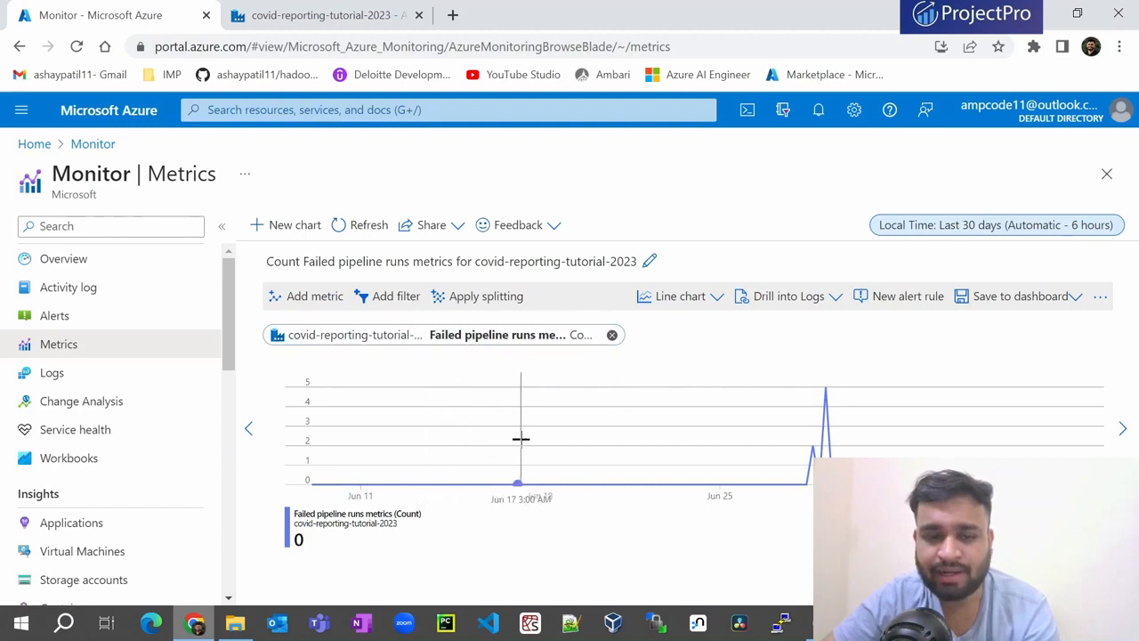
- Change the chart type to Bar, then to Scatter chart
left_click(694, 301)
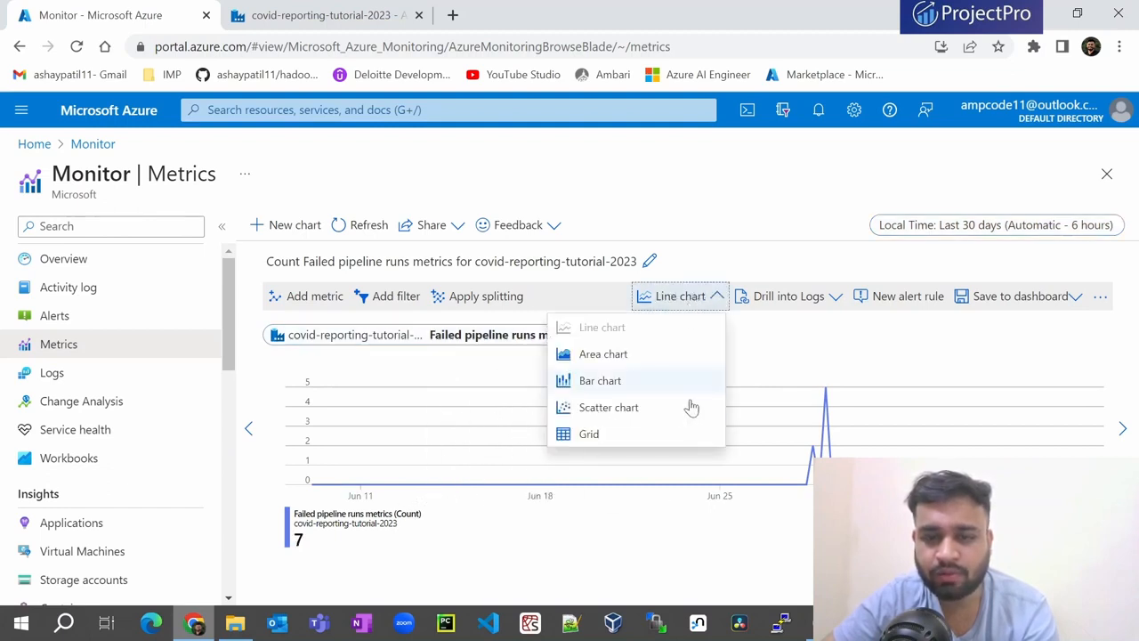
left_click(598, 381)
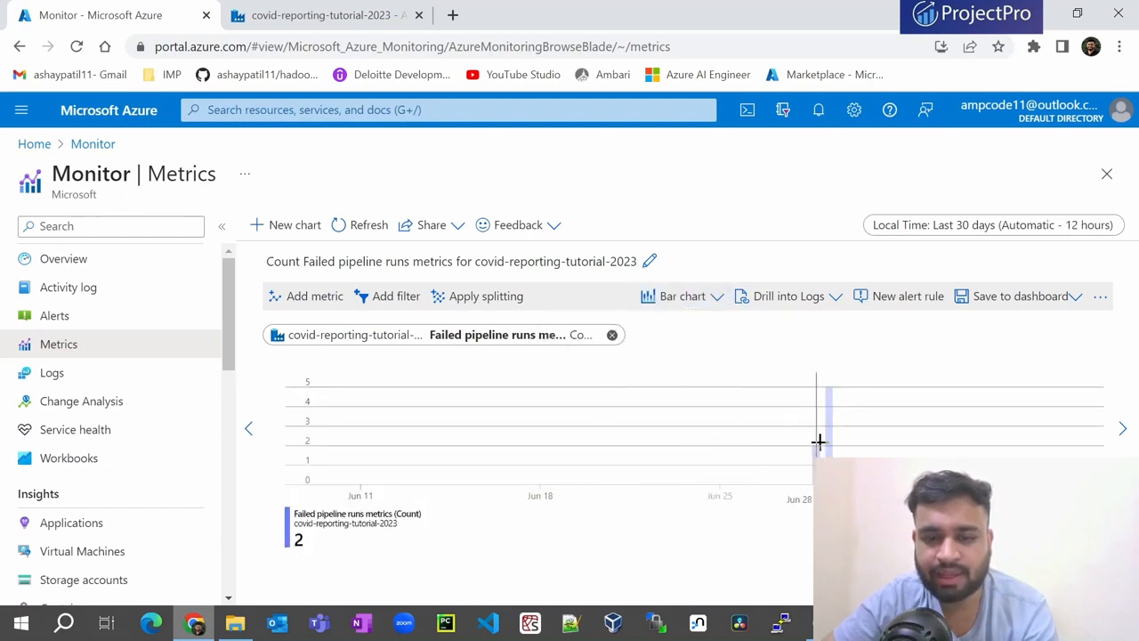
left_click(696, 299)
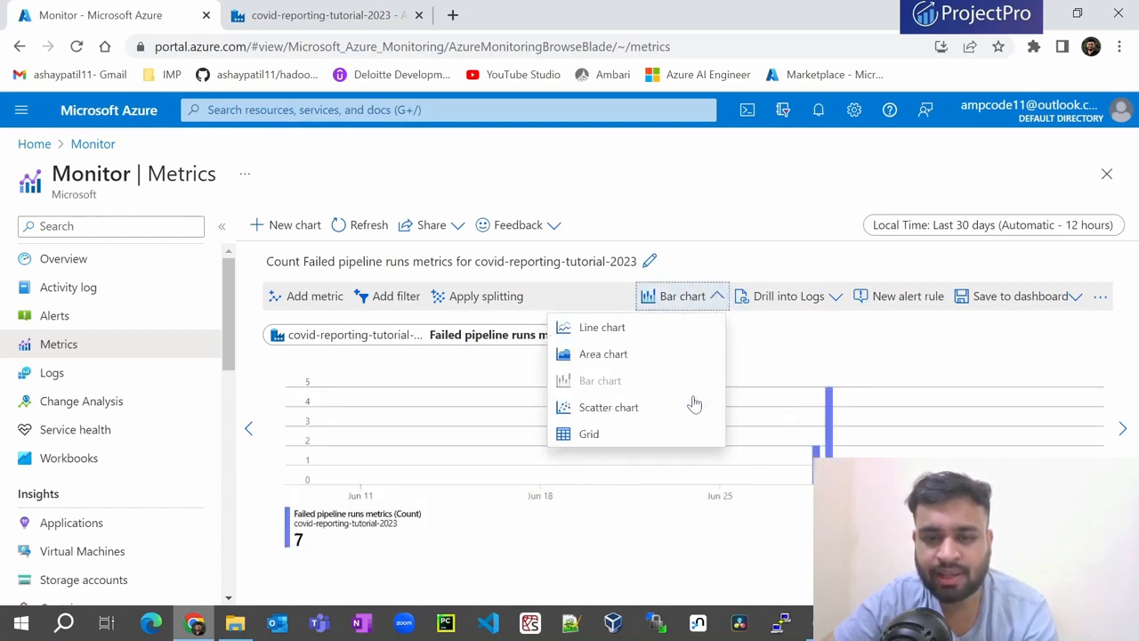
left_click(623, 410)
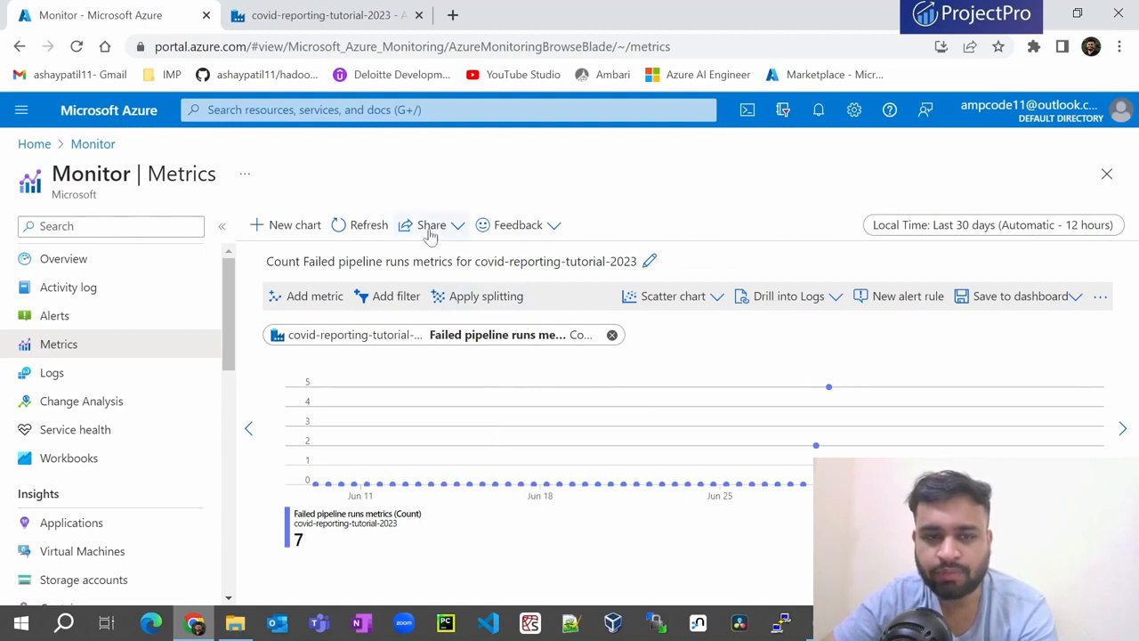
- Pin the failed pipeline runs chart to the covid_reporting dashboard, then view that dashboard
left_click(1028, 298)
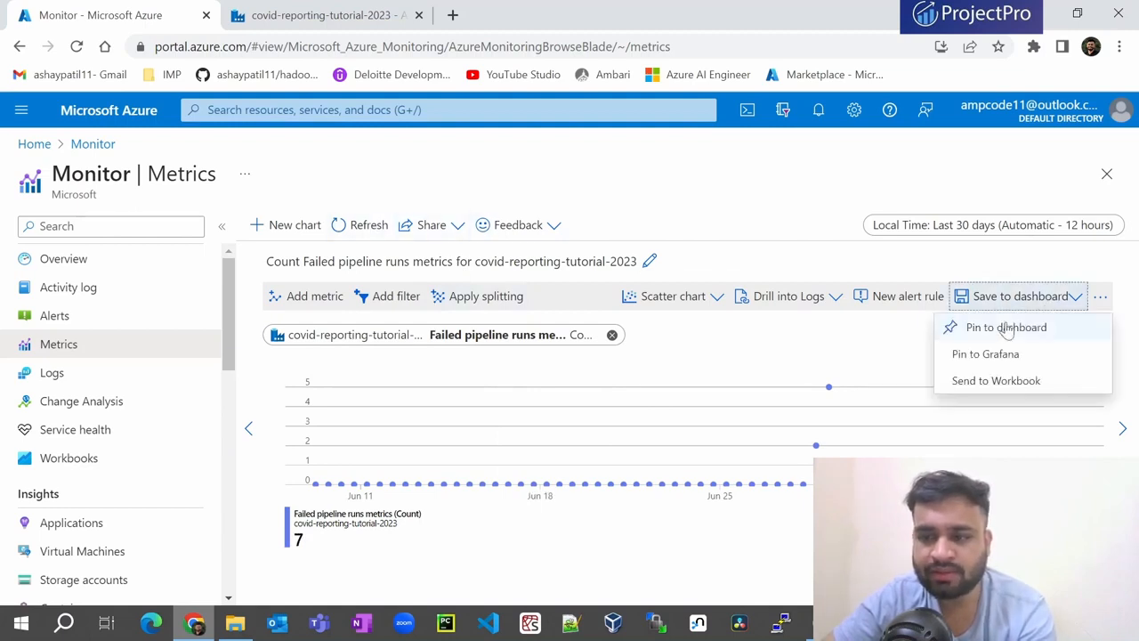
left_click(1044, 331)
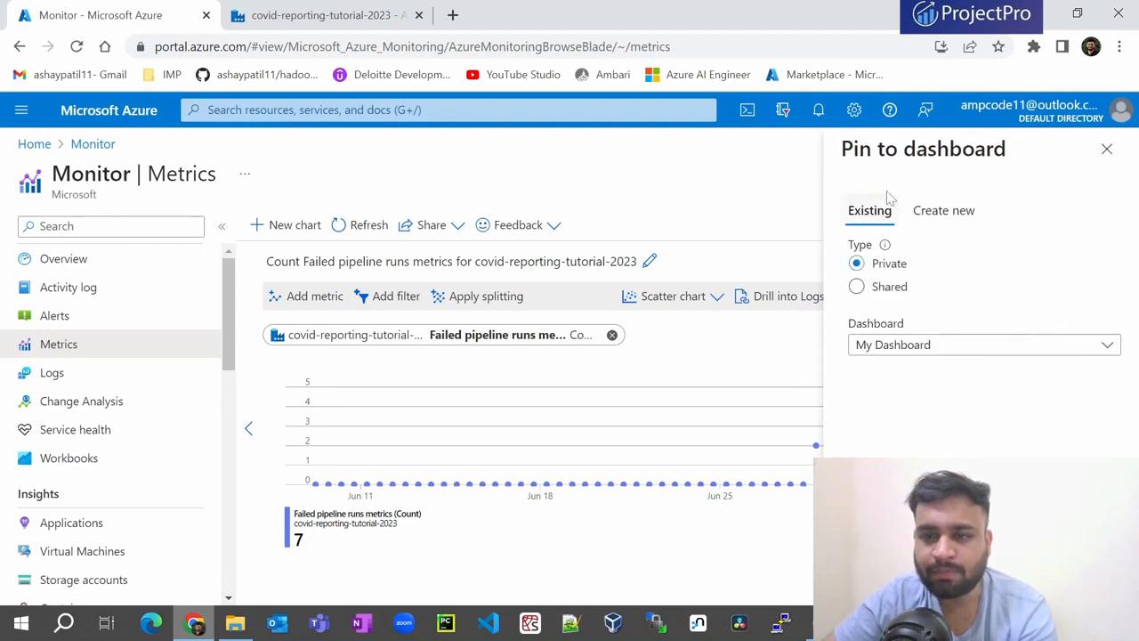
left_click(900, 352)
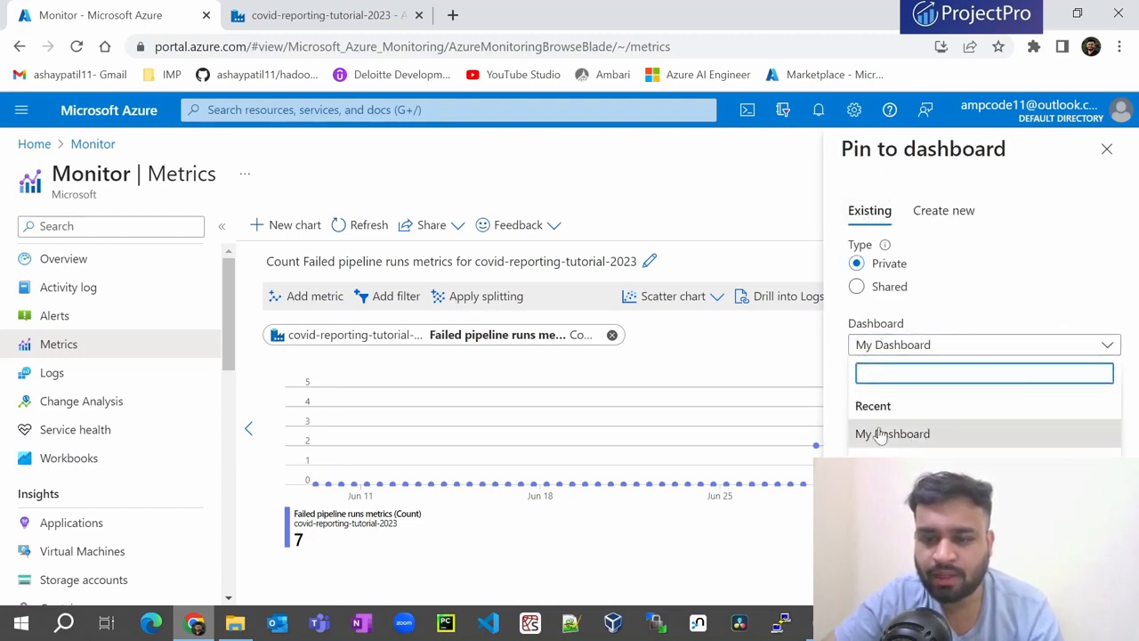
left_click(899, 487)
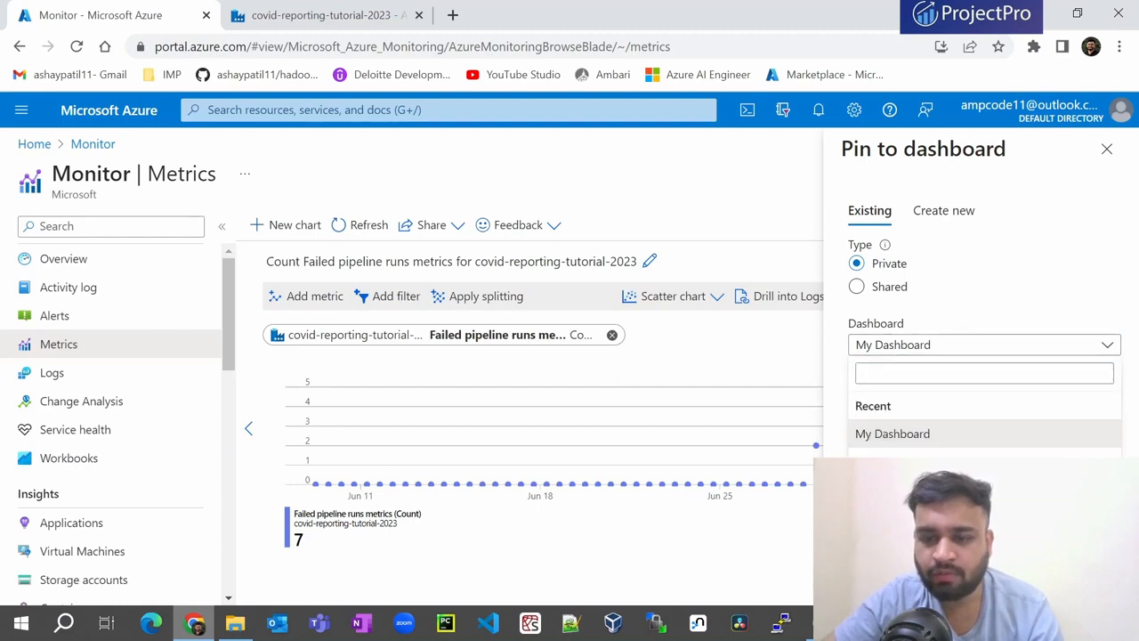
left_click(877, 583)
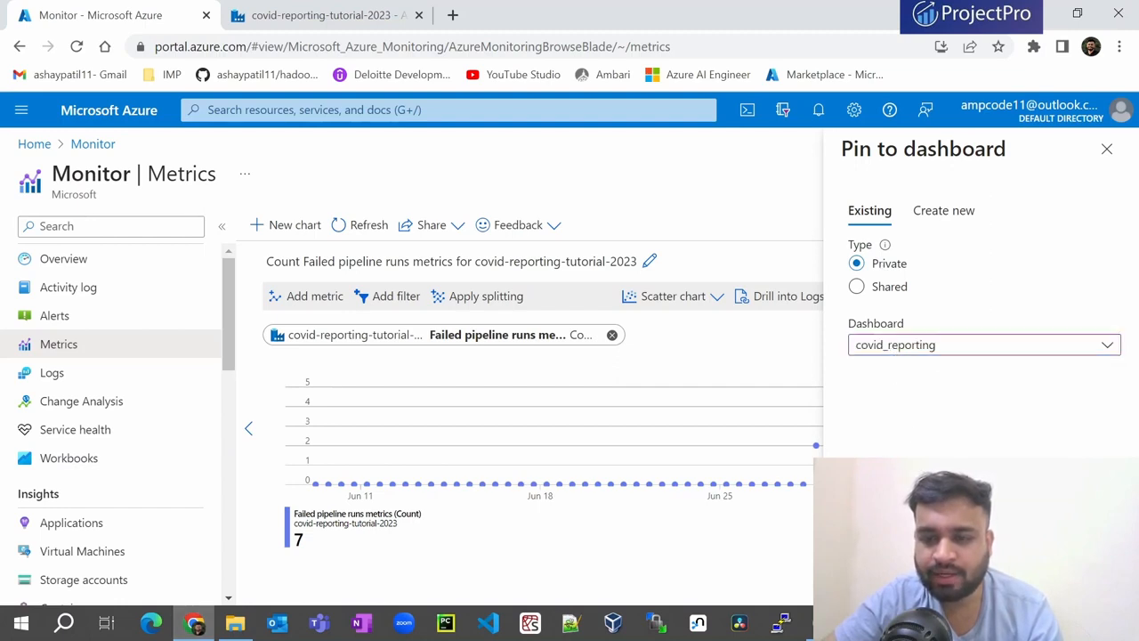
left_click(30, 112)
left_click(47, 206)
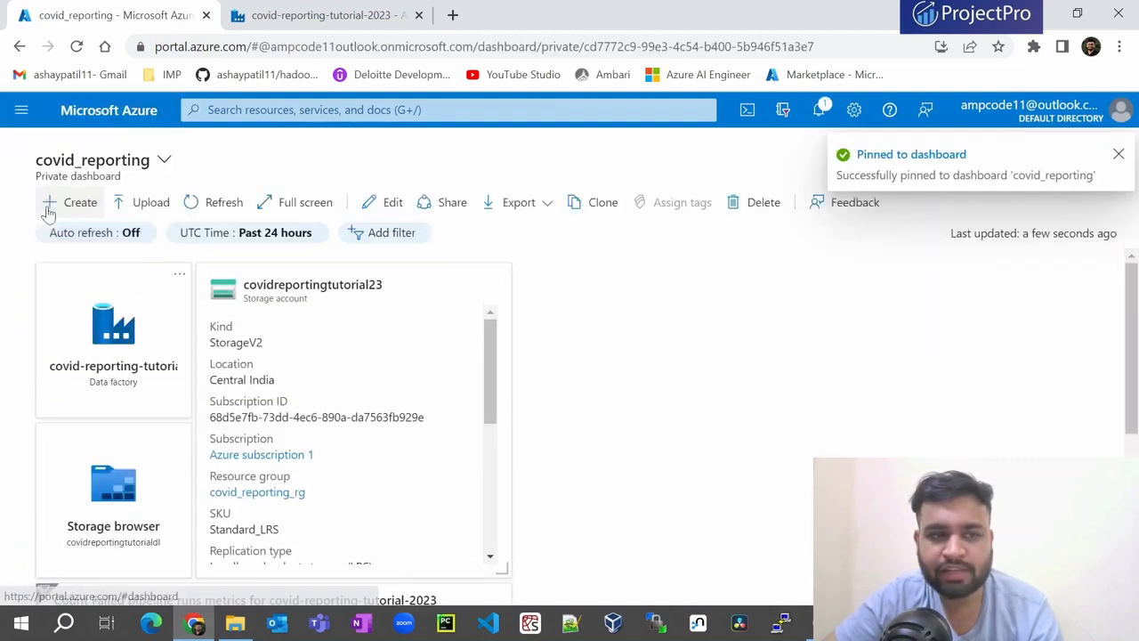
scroll(467, 409, "down", 4)
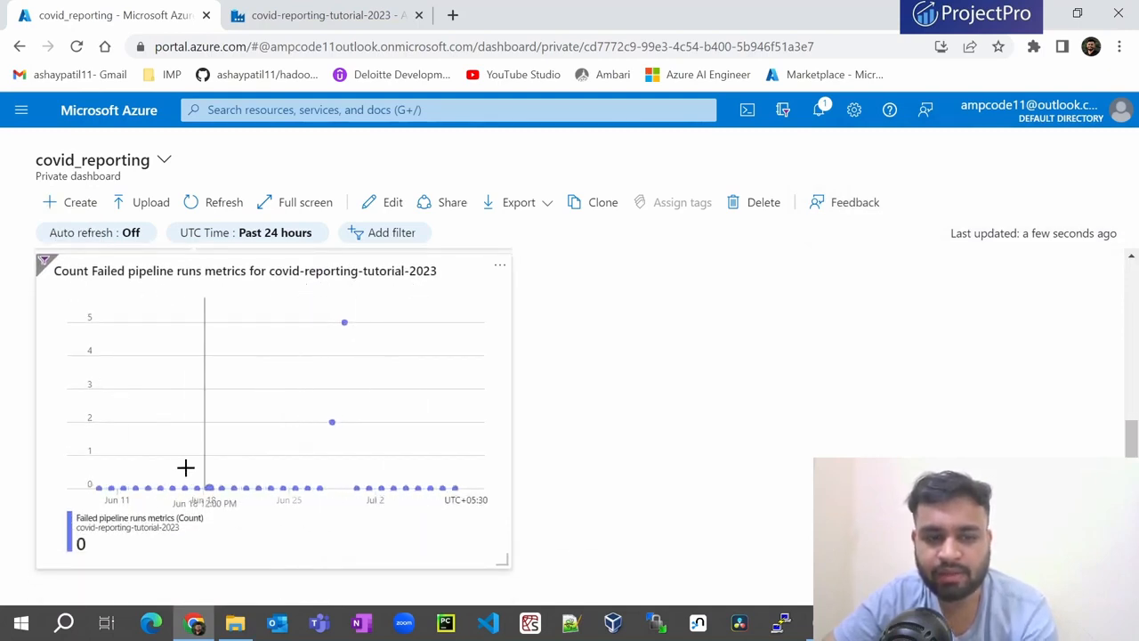
left_click_drag(503, 561, 520, 541)
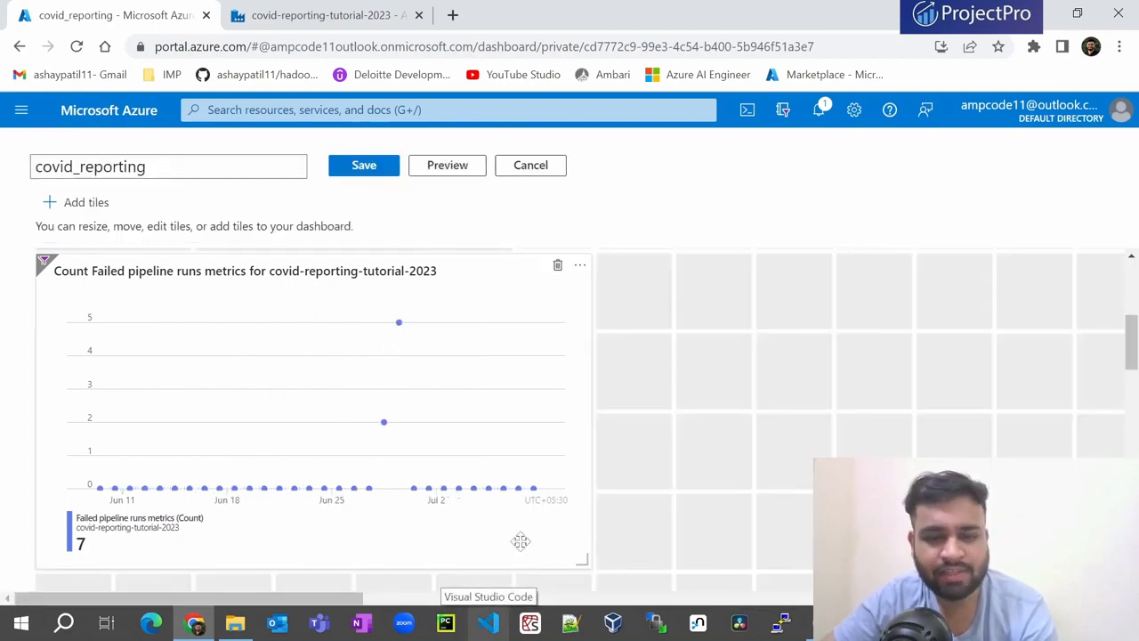
scroll(565, 524, "up", 3)
scroll(563, 519, "down", 2)
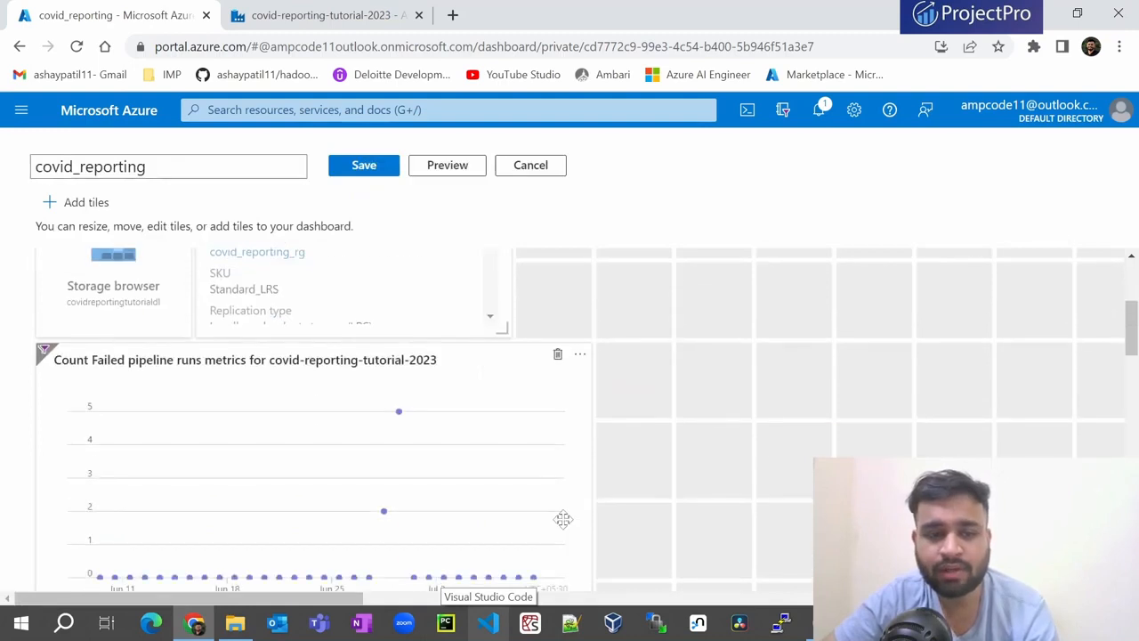
scroll(564, 520, "down", 2)
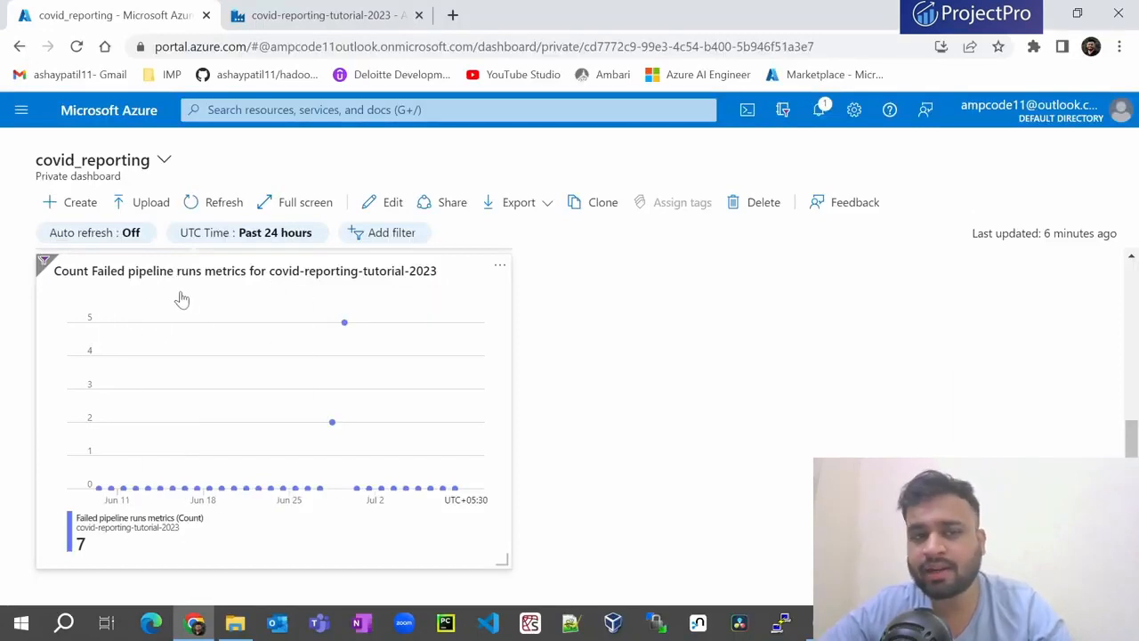
scroll(137, 209, "up", 4)
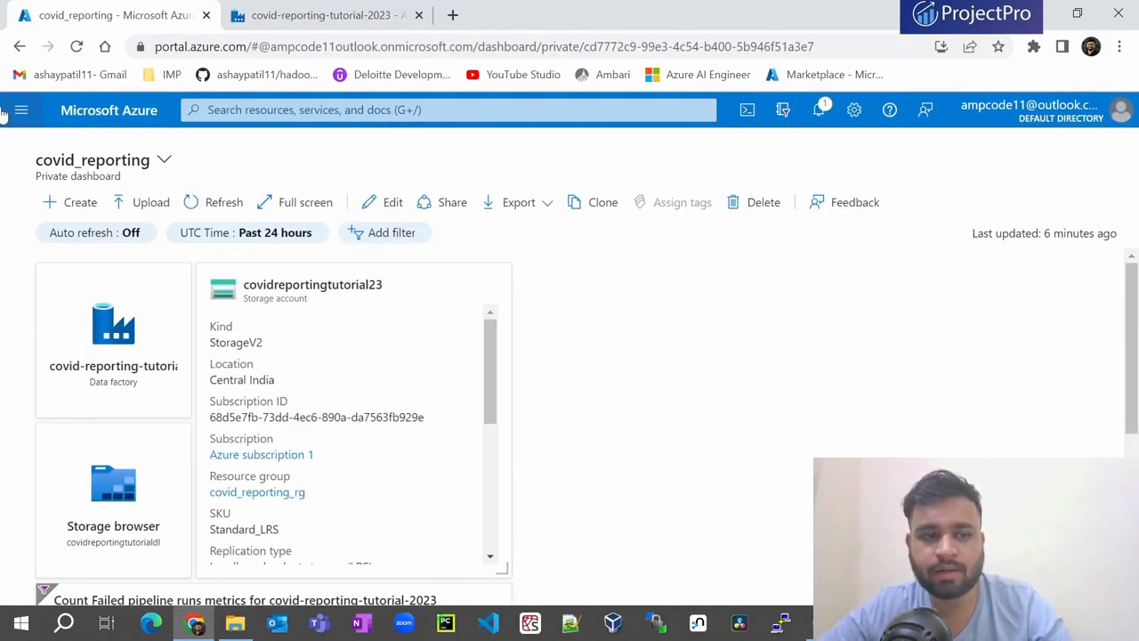
- Go to Monitor's Diagnostic settings page from the portal search
left_click(265, 111)
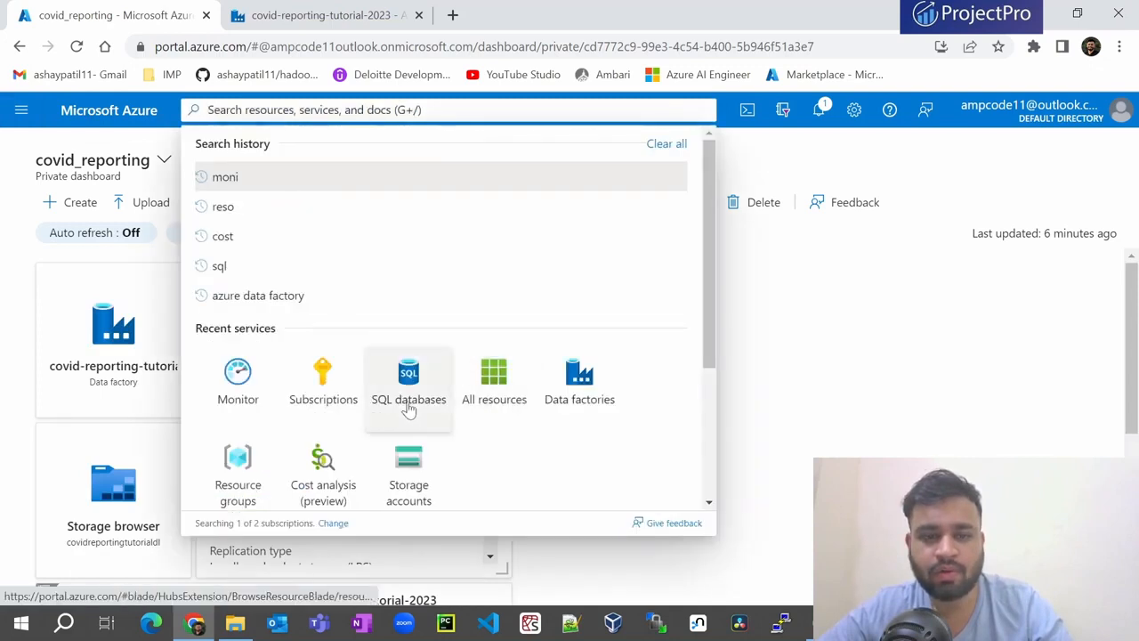
left_click(236, 381)
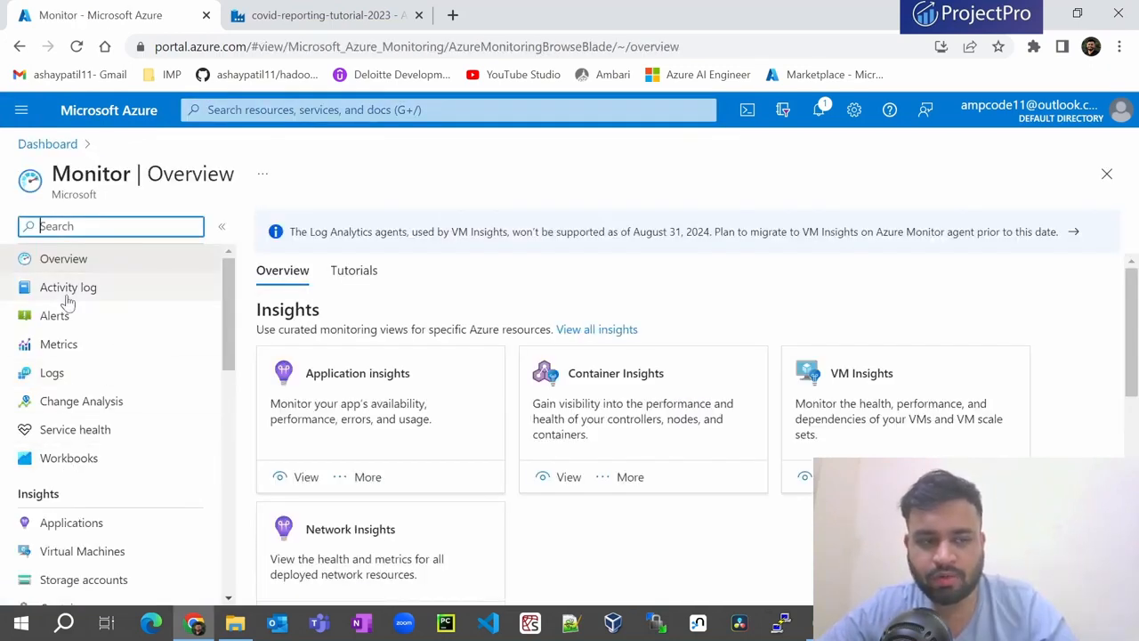
scroll(61, 397, "down", 2)
scroll(57, 391, "down", 5)
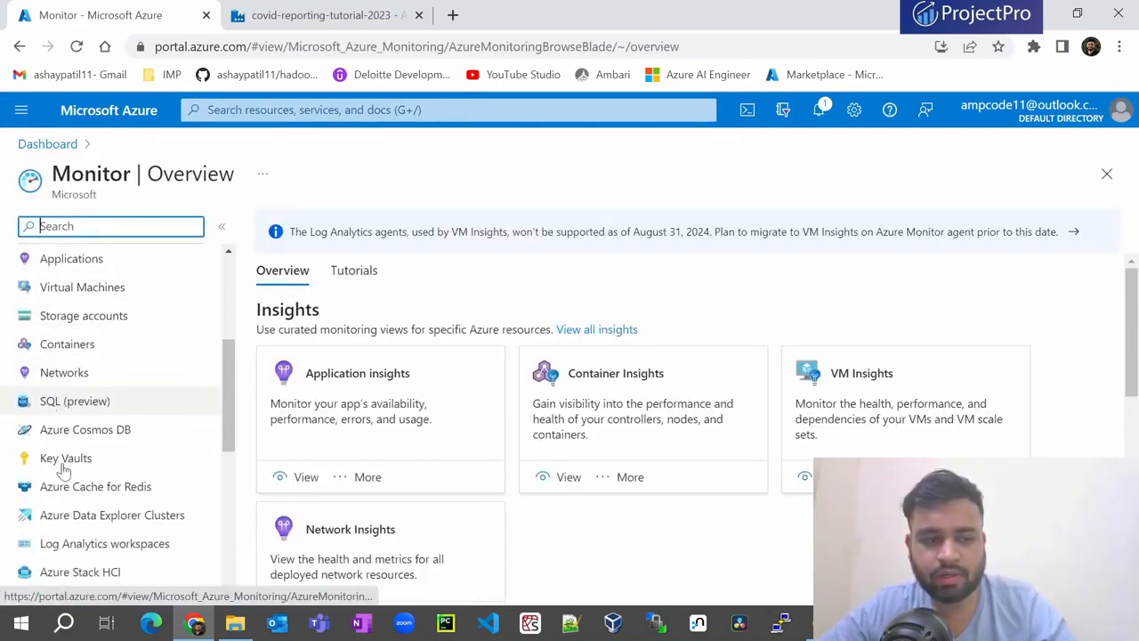
left_click(63, 475)
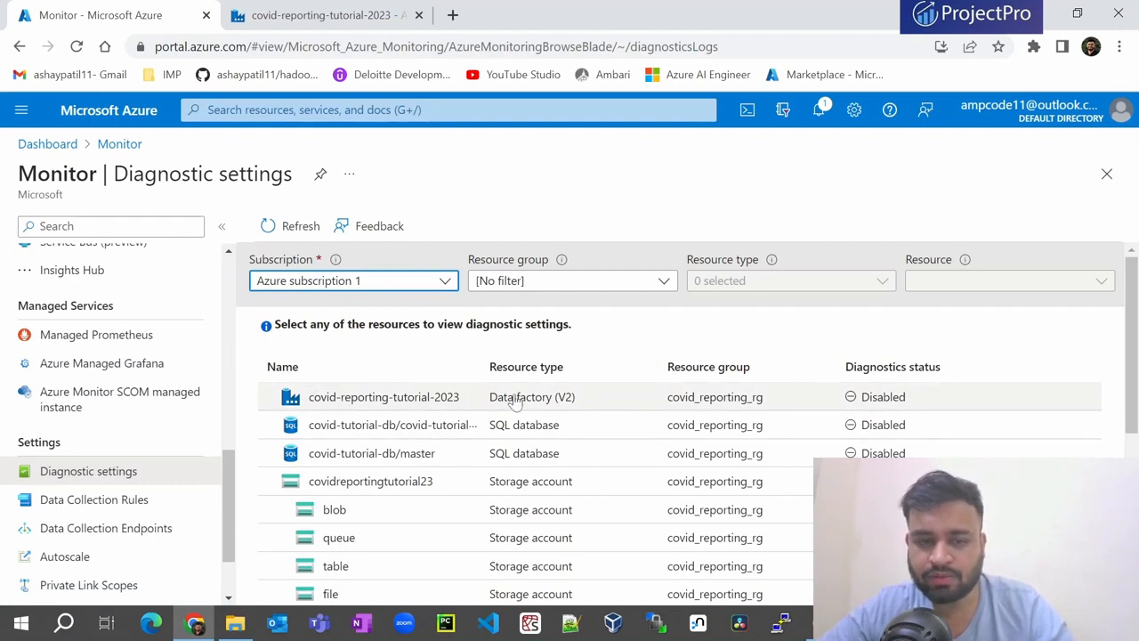
- Select the covid-reporting-tutorial-2023 data factory and add a new diagnostic setting
left_click(436, 401)
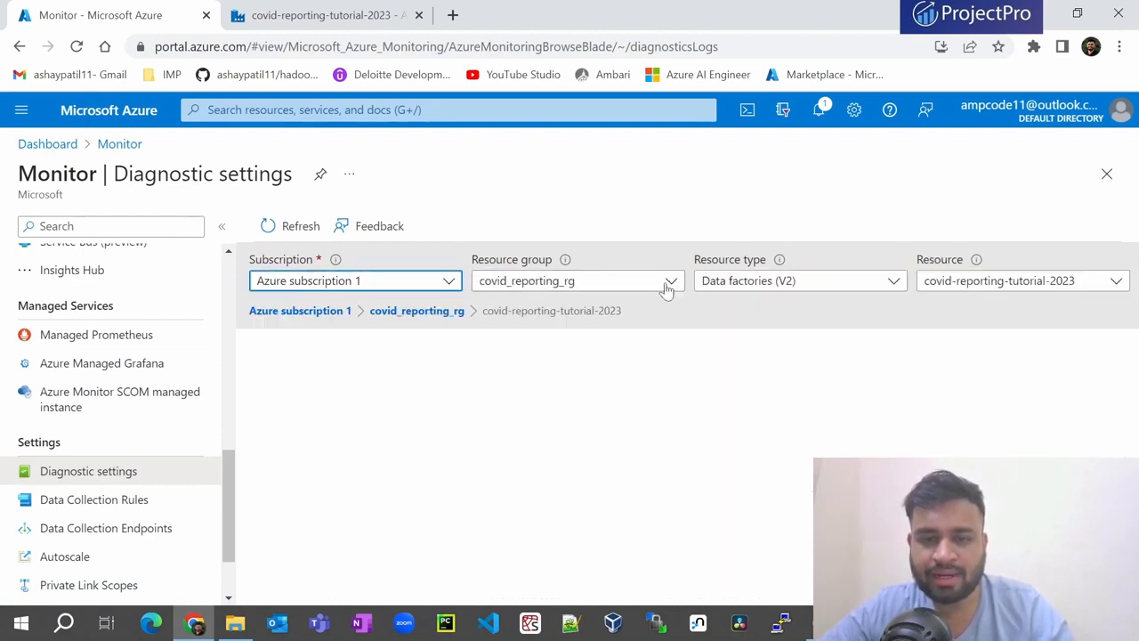
left_click(1006, 283)
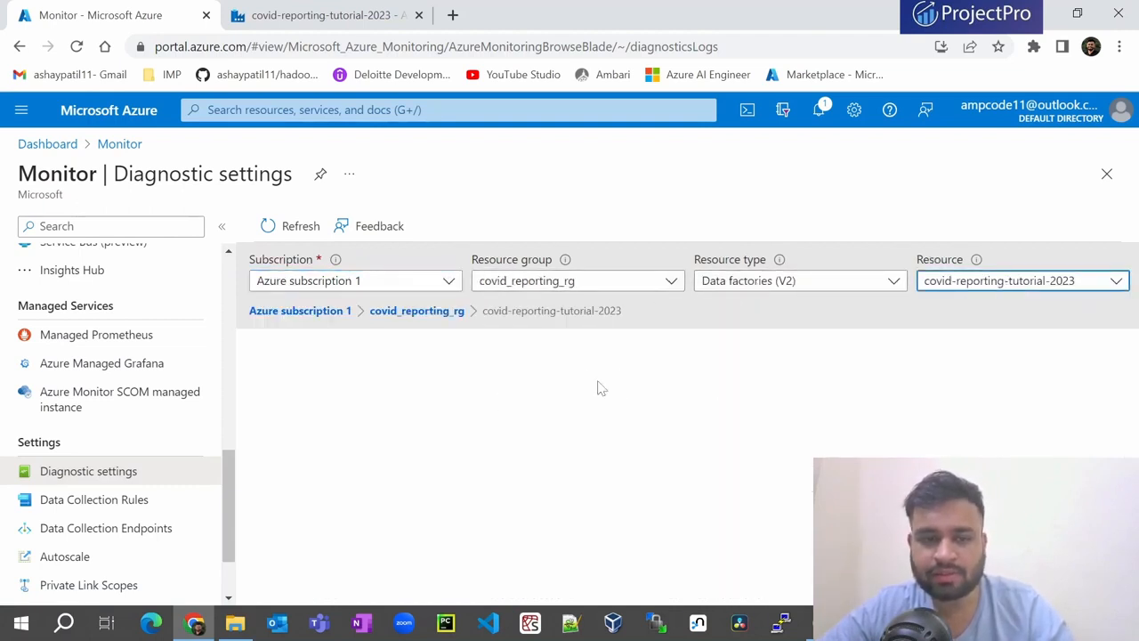
left_click(799, 281)
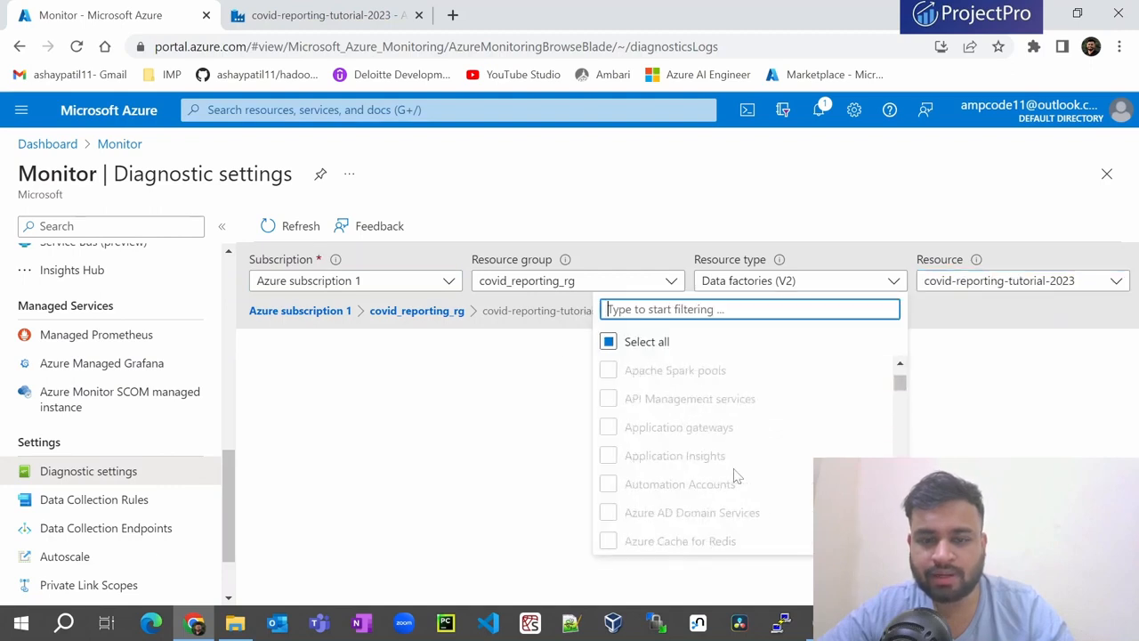
left_click(1005, 281)
left_click(997, 342)
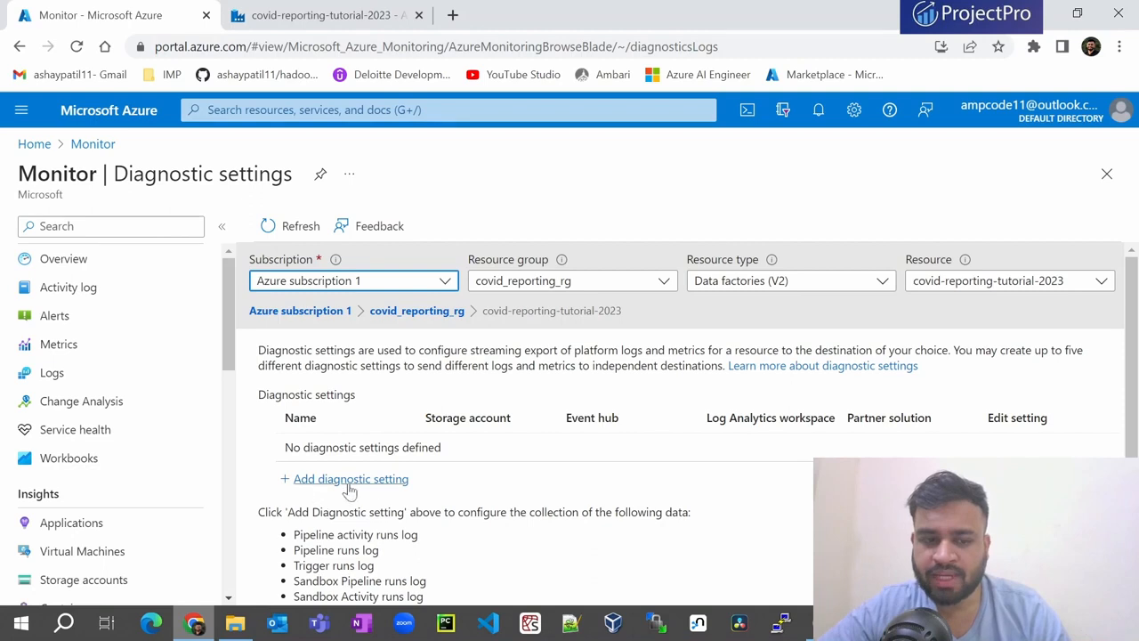
left_click(349, 480)
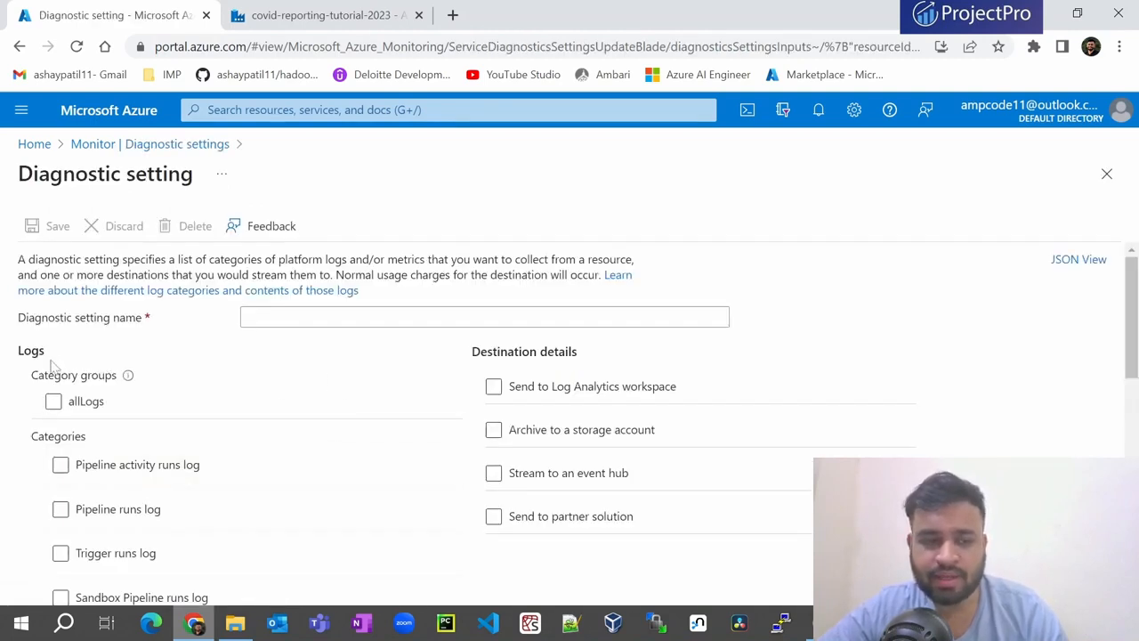
- Tick the all-logs category group, then untick it to choose log categories individually
left_click(74, 403)
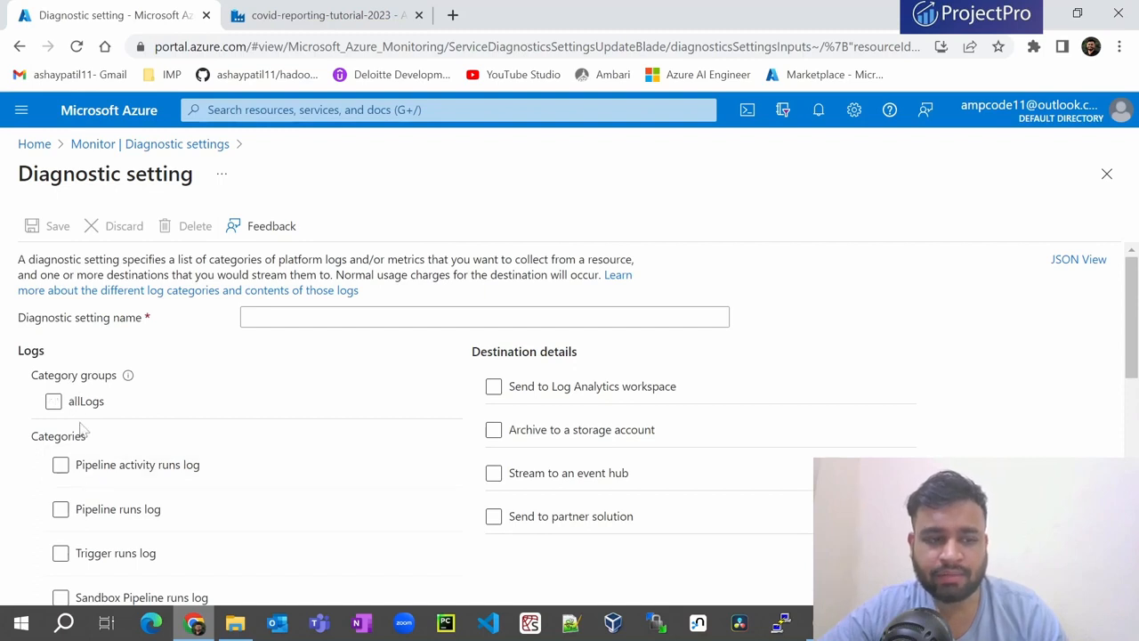
scroll(187, 427, "down", 1)
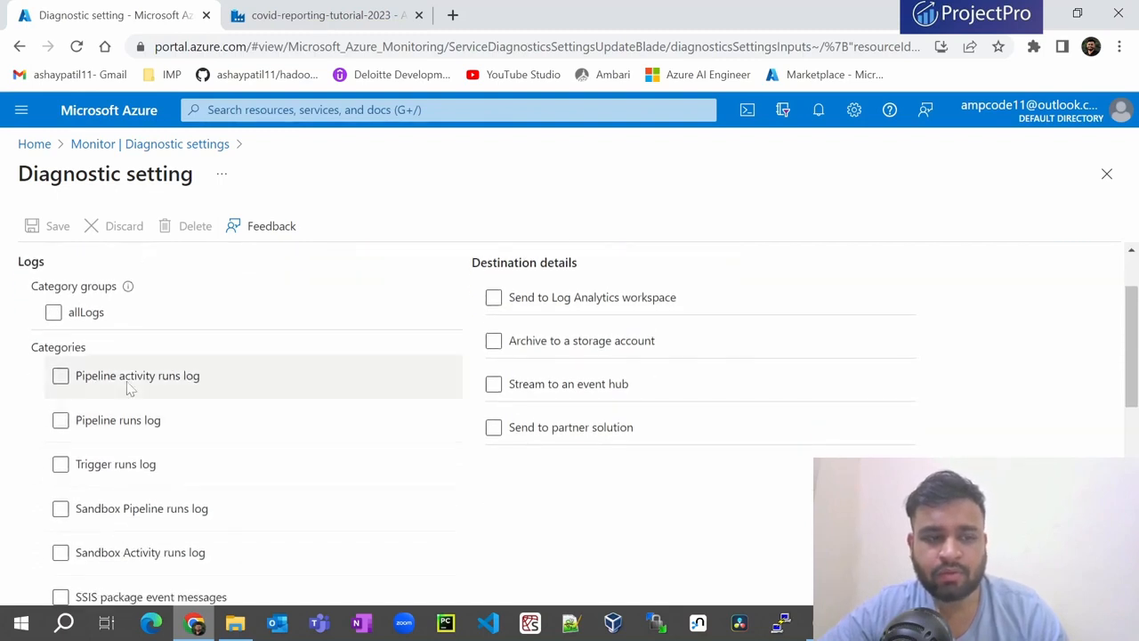
left_click(54, 314)
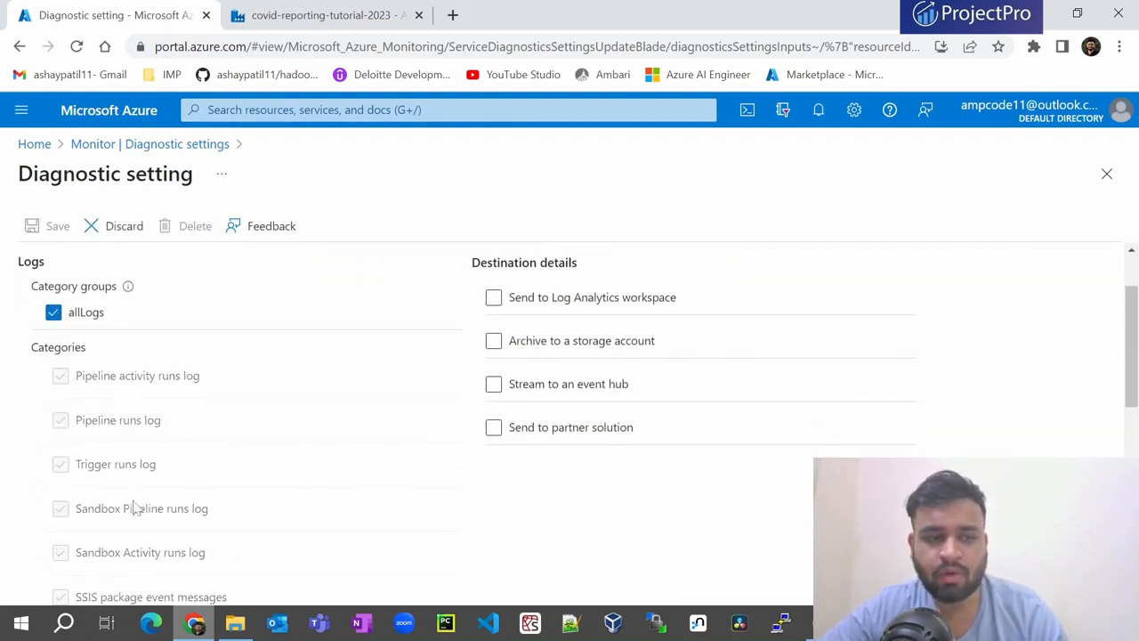
scroll(136, 509, "down", 2)
scroll(122, 508, "up", 2)
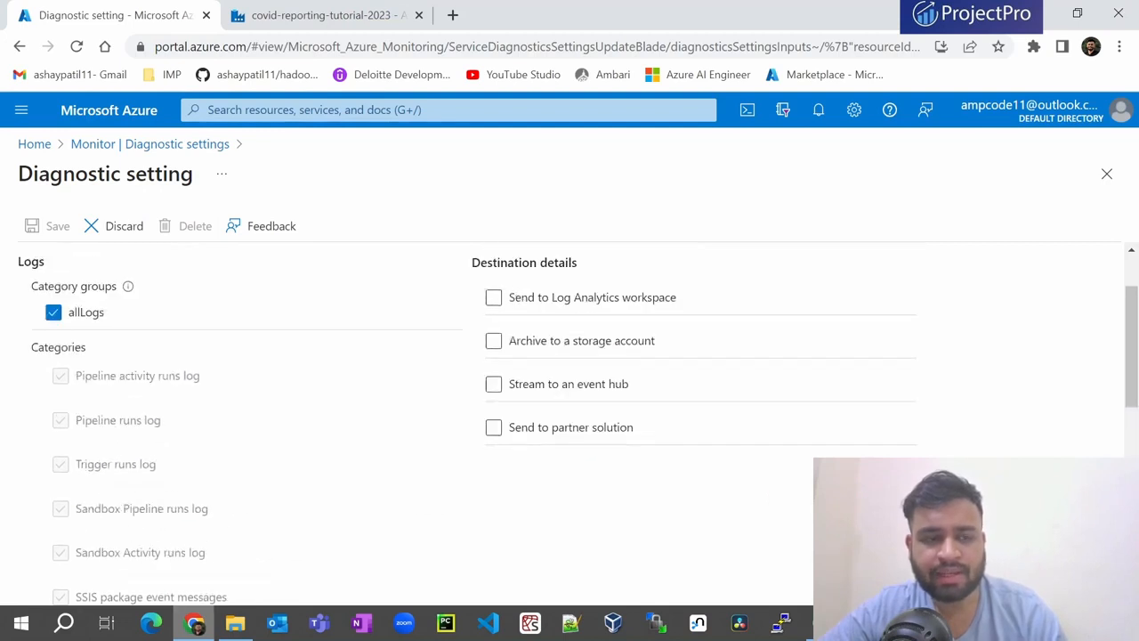
left_click(53, 313)
- Untick all SSIS, Airflow and Sandbox categories, keeping Pipeline activity runs, Pipeline runs and Trigger runs logs
scroll(89, 445, "down", 2)
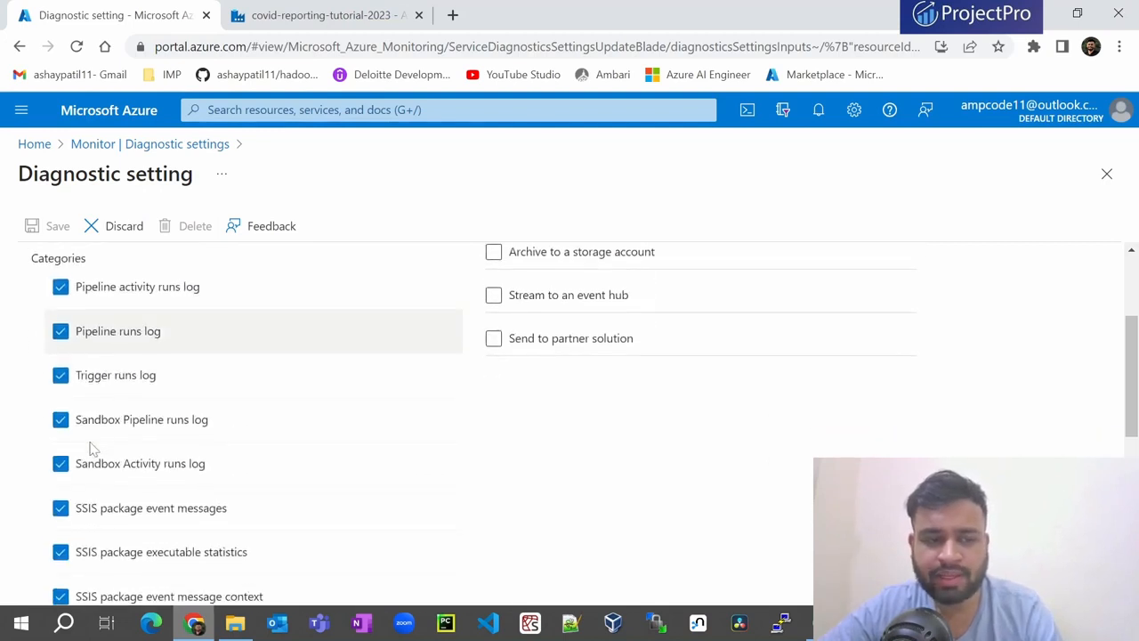
left_click(62, 420)
scroll(89, 427, "down", 1)
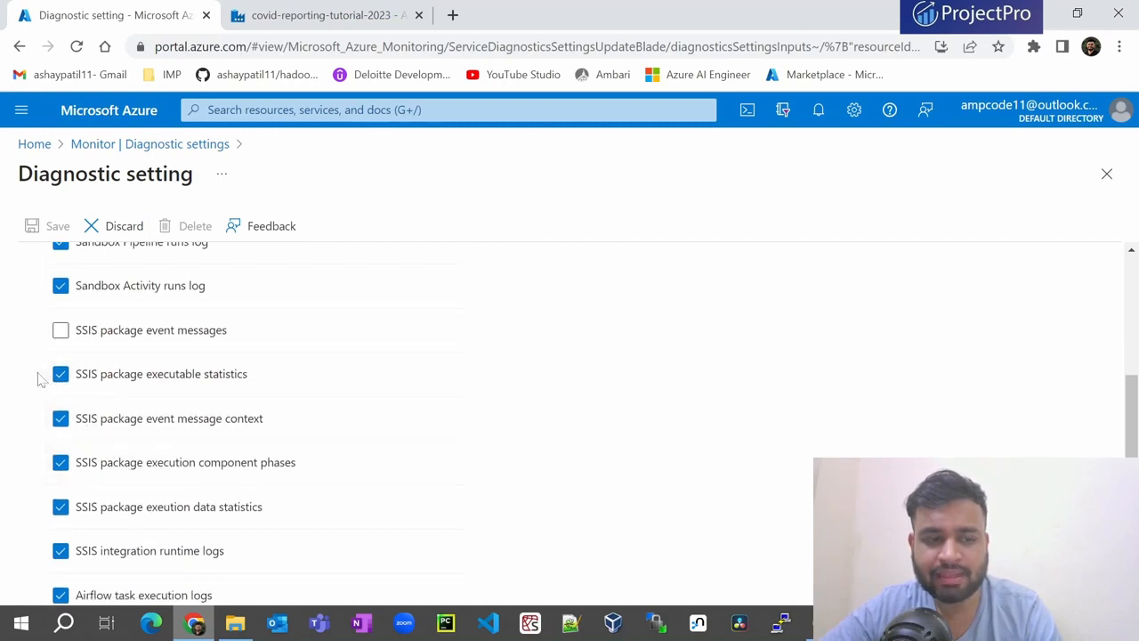
left_click(61, 376)
left_click(61, 418)
left_click(59, 462)
scroll(56, 460, "down", 2)
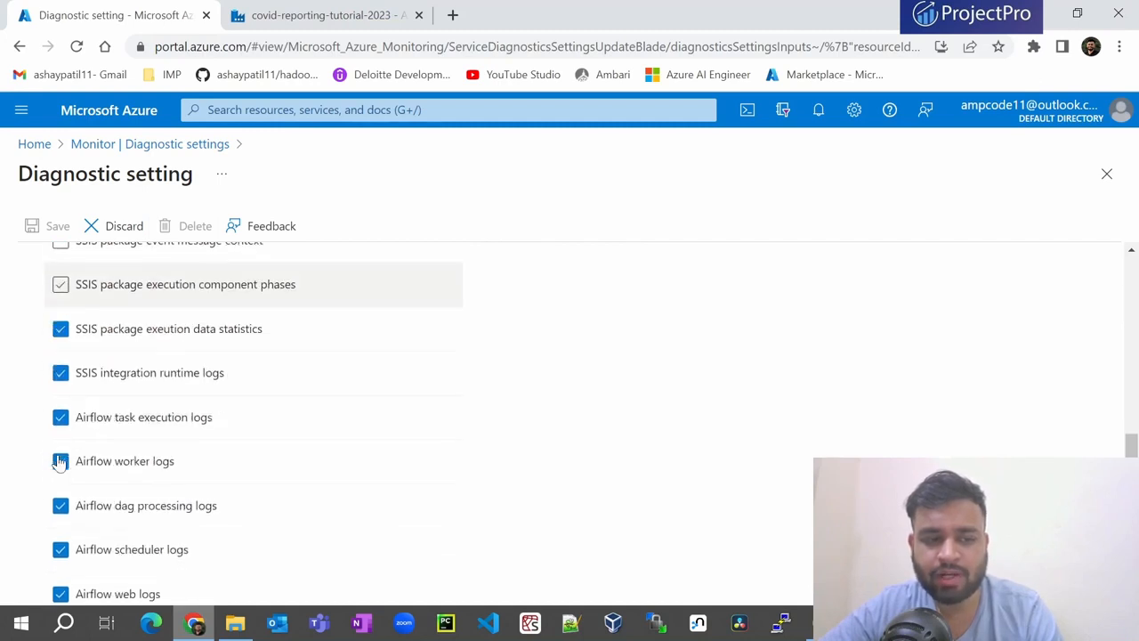
left_click(60, 331)
left_click(59, 372)
scroll(58, 374, "down", 1)
left_click(59, 485)
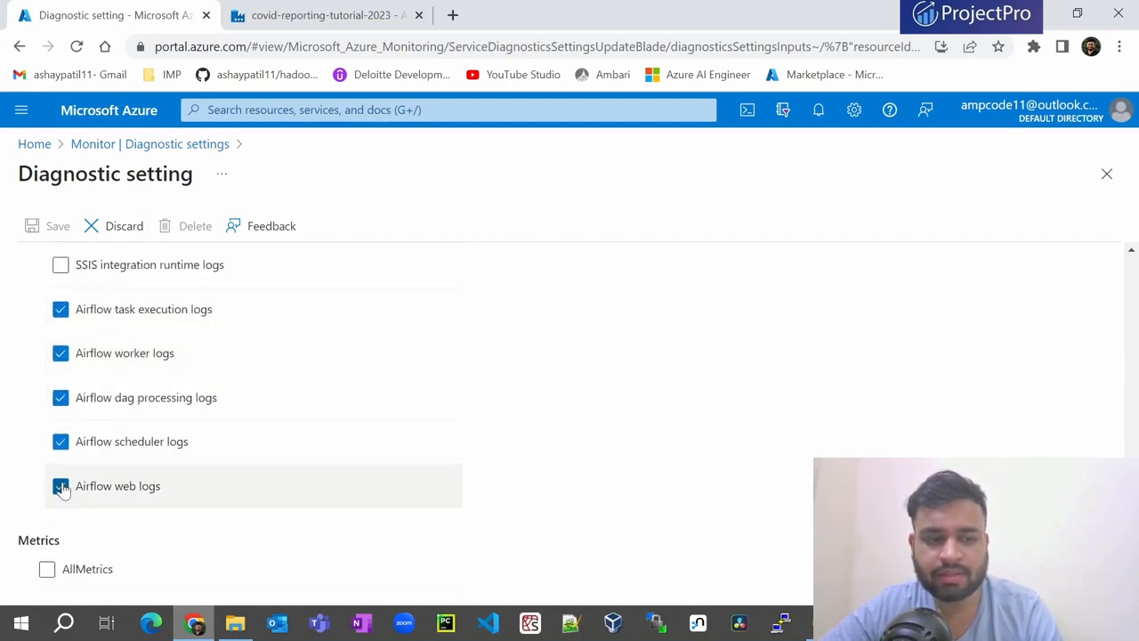
left_click(60, 441)
left_click(59, 397)
left_click(59, 354)
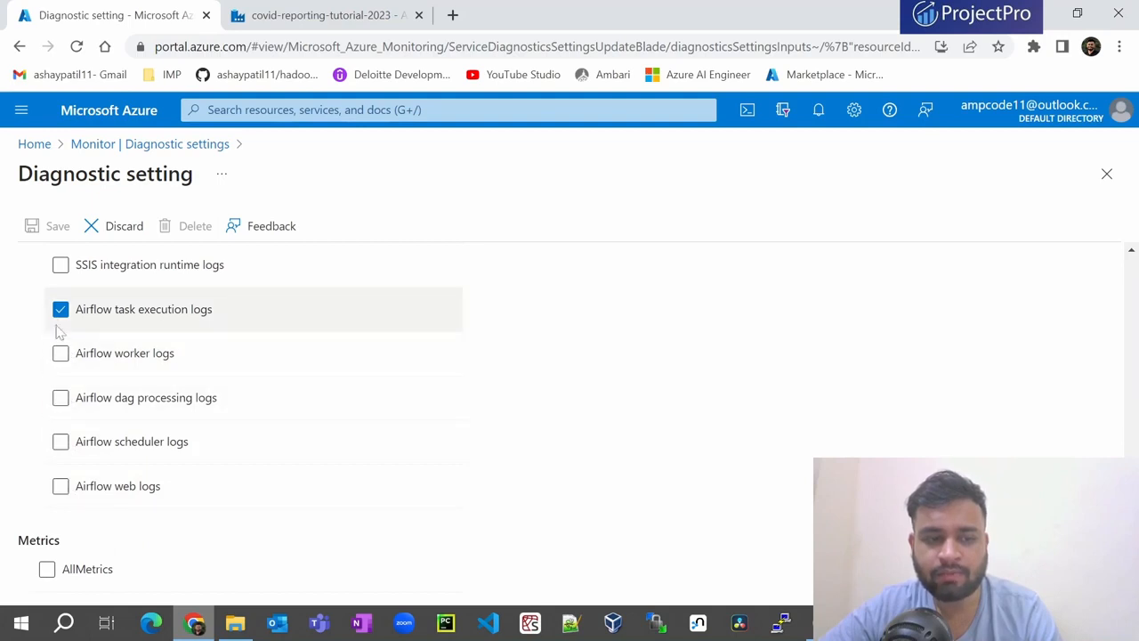
left_click(59, 309)
scroll(133, 391, "up", 5)
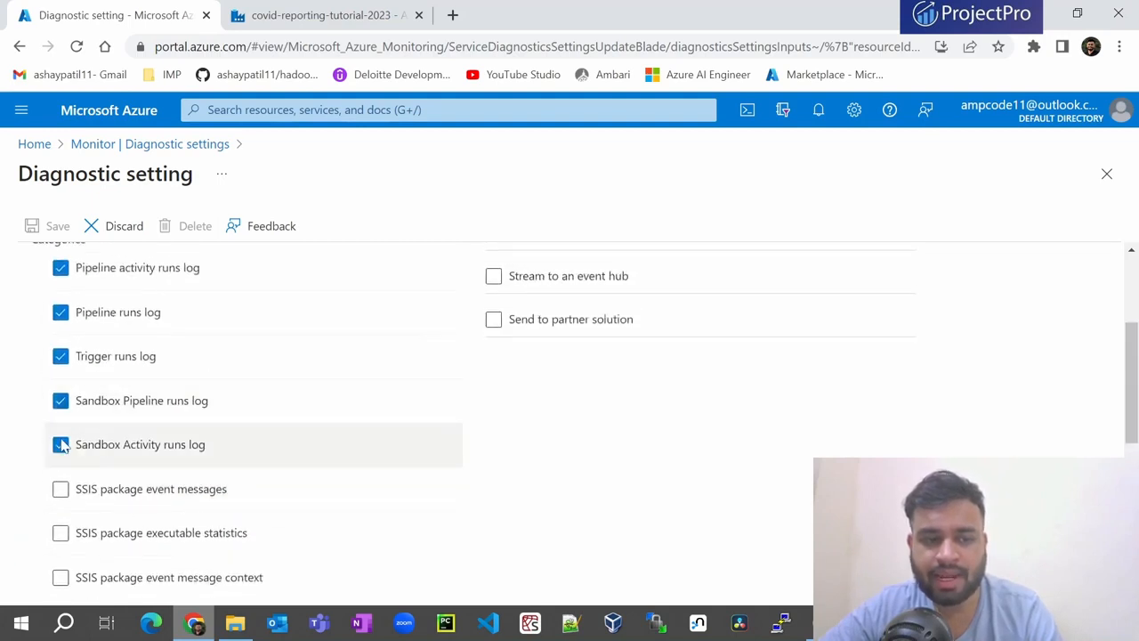
left_click(59, 444)
left_click(59, 401)
scroll(89, 358, "up", 1)
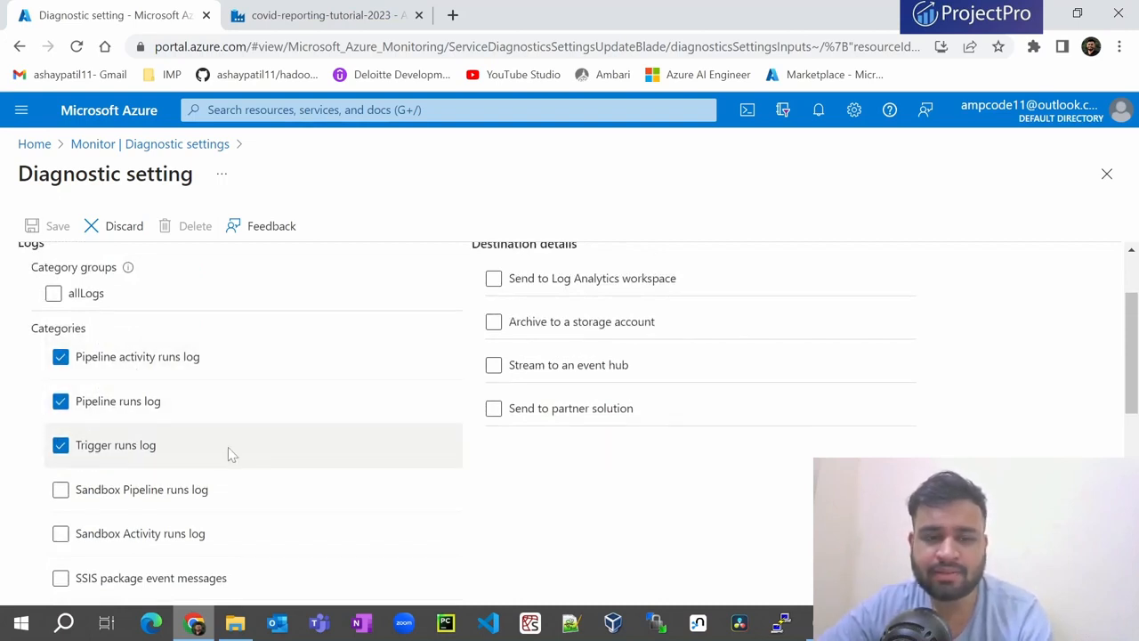
- Also tick AllMetrics for the diagnostic setting
scroll(228, 447, "down", 2)
scroll(228, 452, "down", 4)
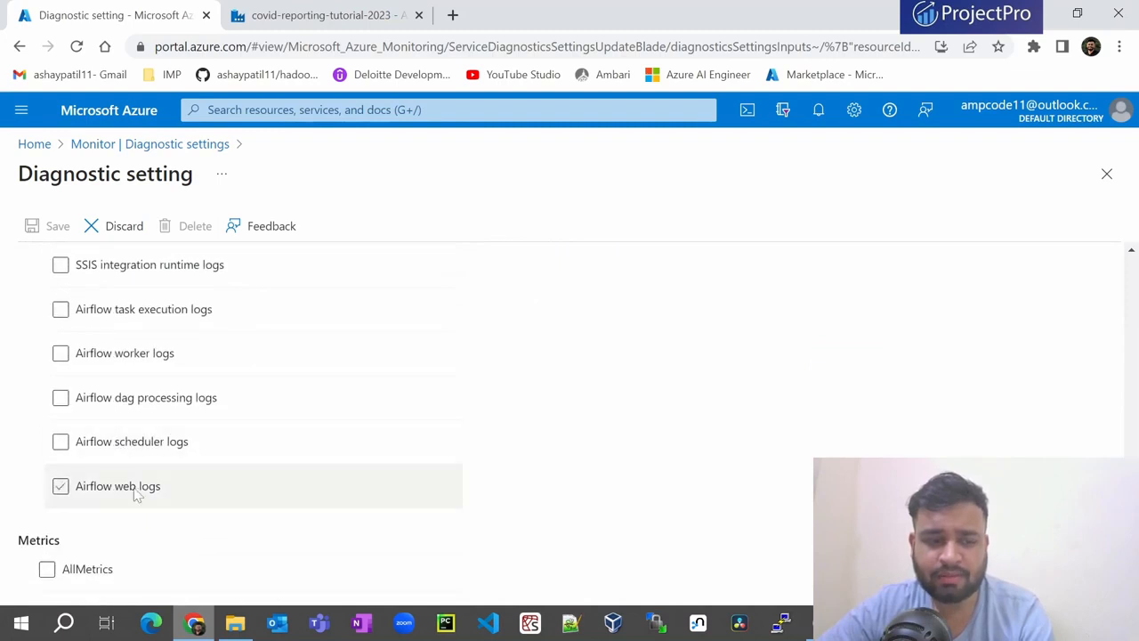
left_click(47, 569)
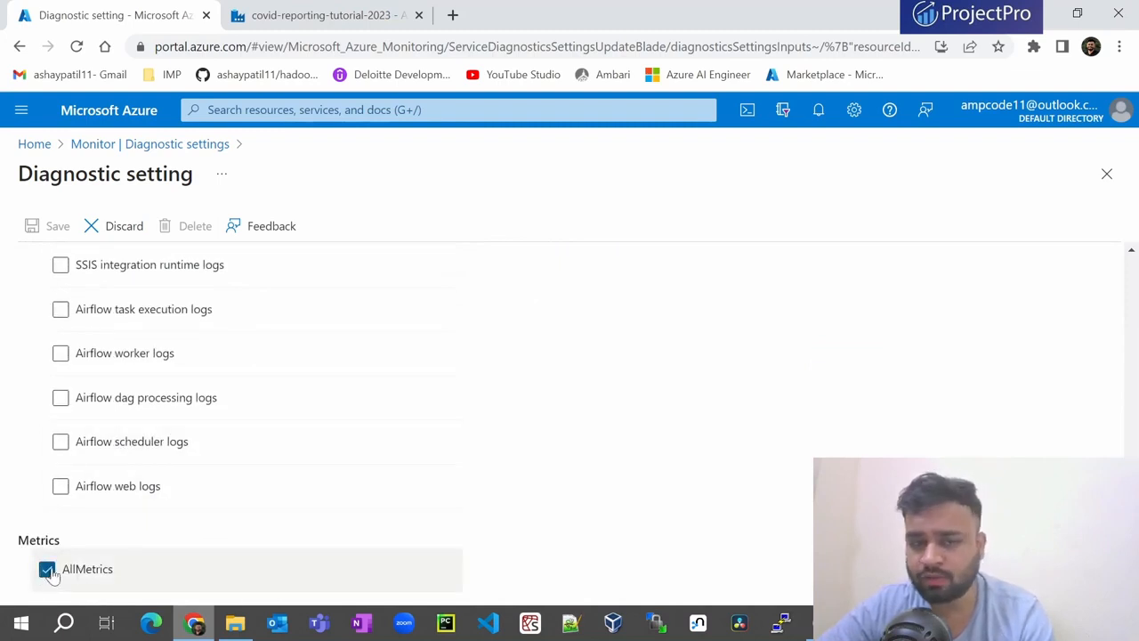
scroll(110, 499, "up", 10)
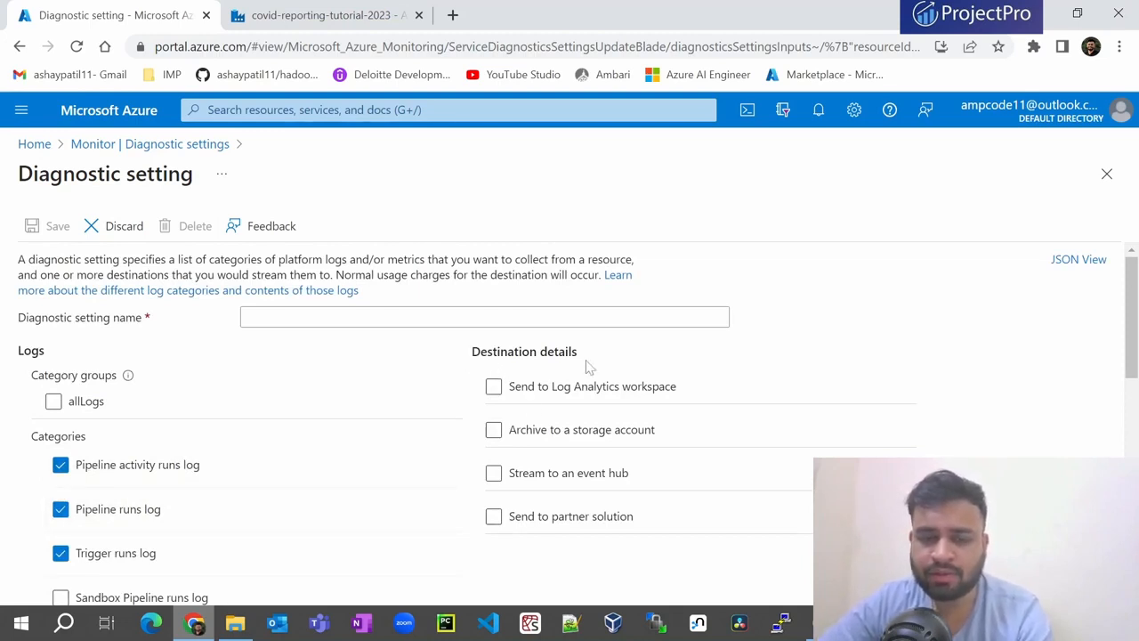
- Try Log Analytics (no workspace listed), then tick storage archiving with covidreportingtutorial23
left_click(495, 387)
scroll(753, 379, "down", 1)
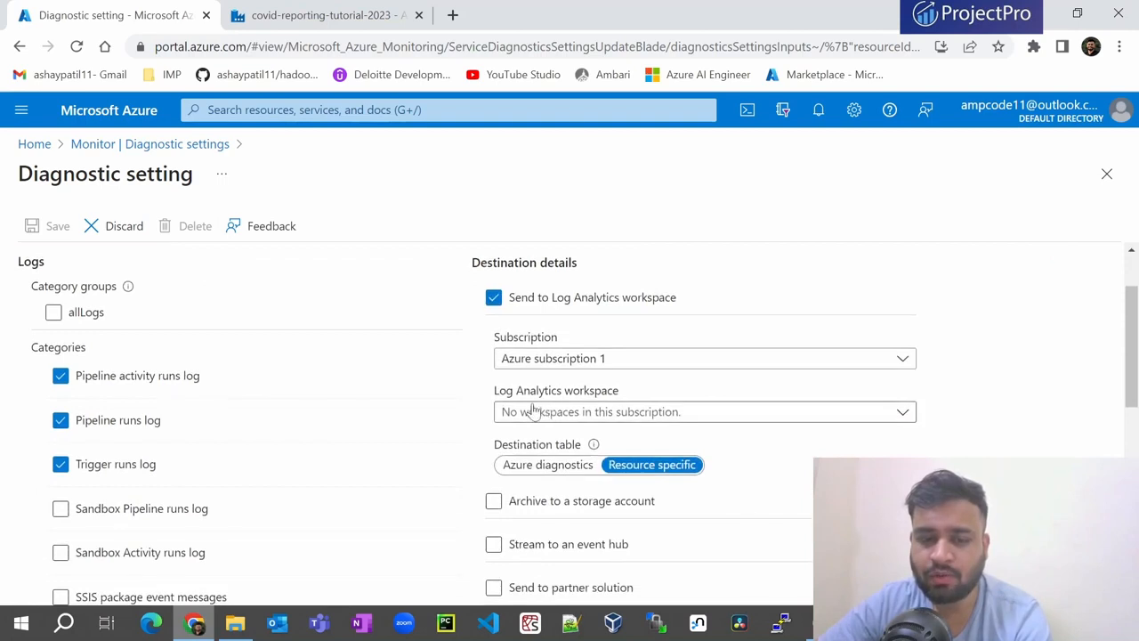
left_click(532, 410)
left_click(964, 422)
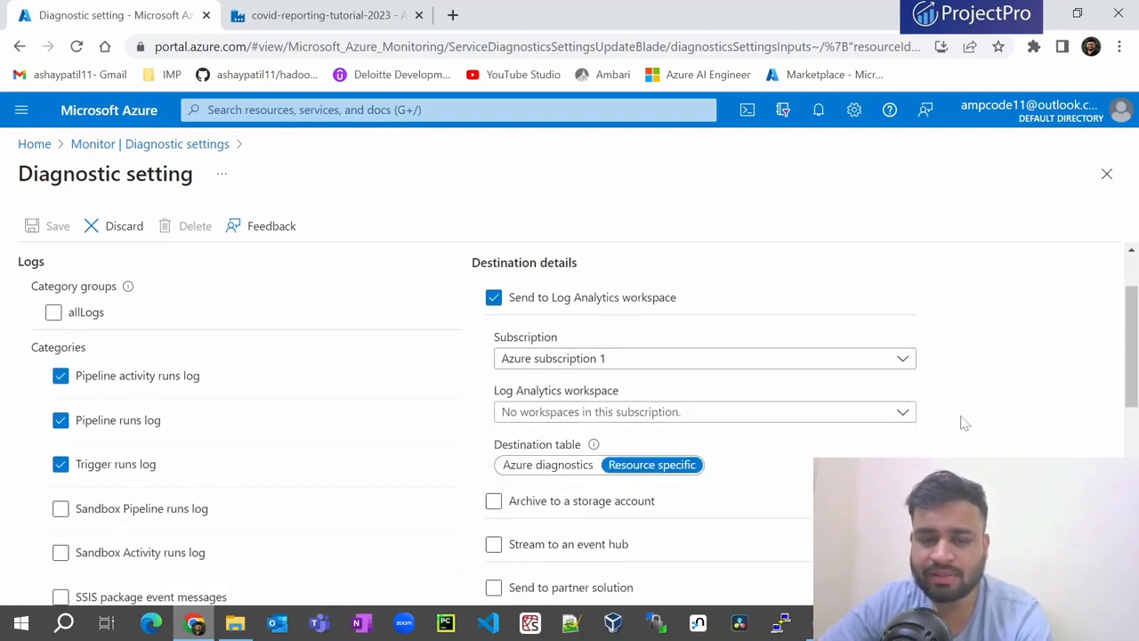
left_click(493, 299)
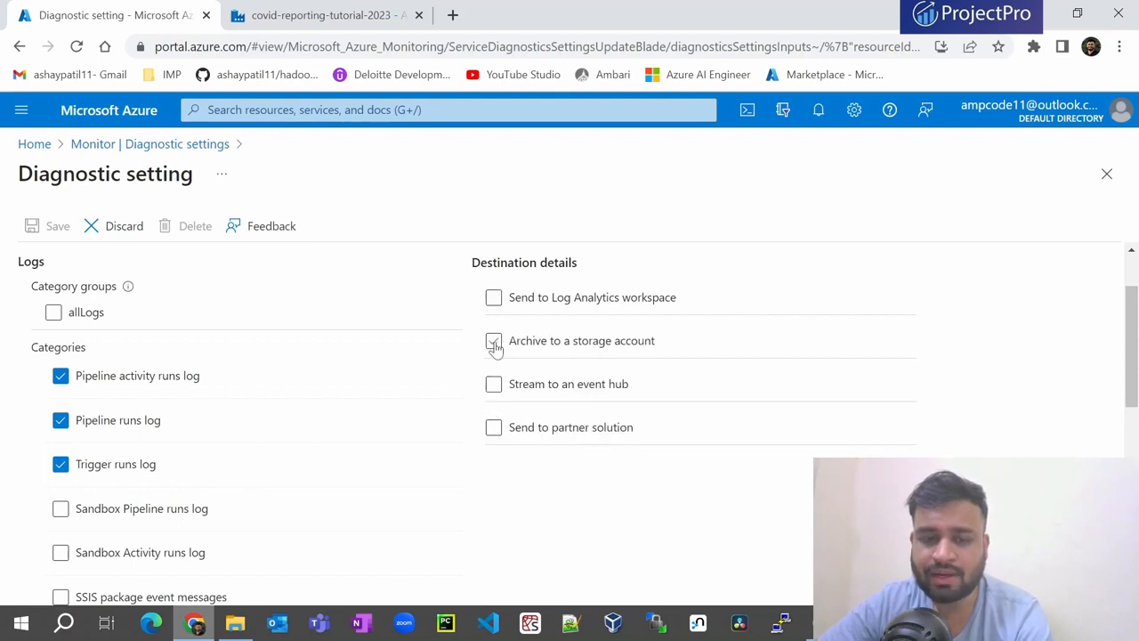
left_click(494, 343)
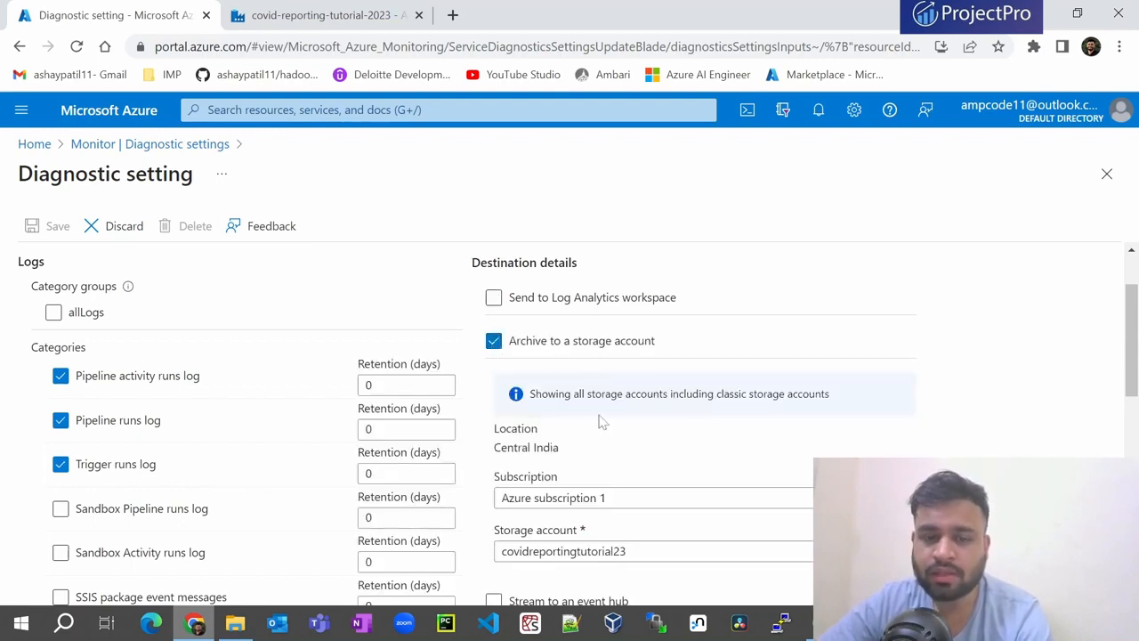
scroll(601, 424, "down", 1)
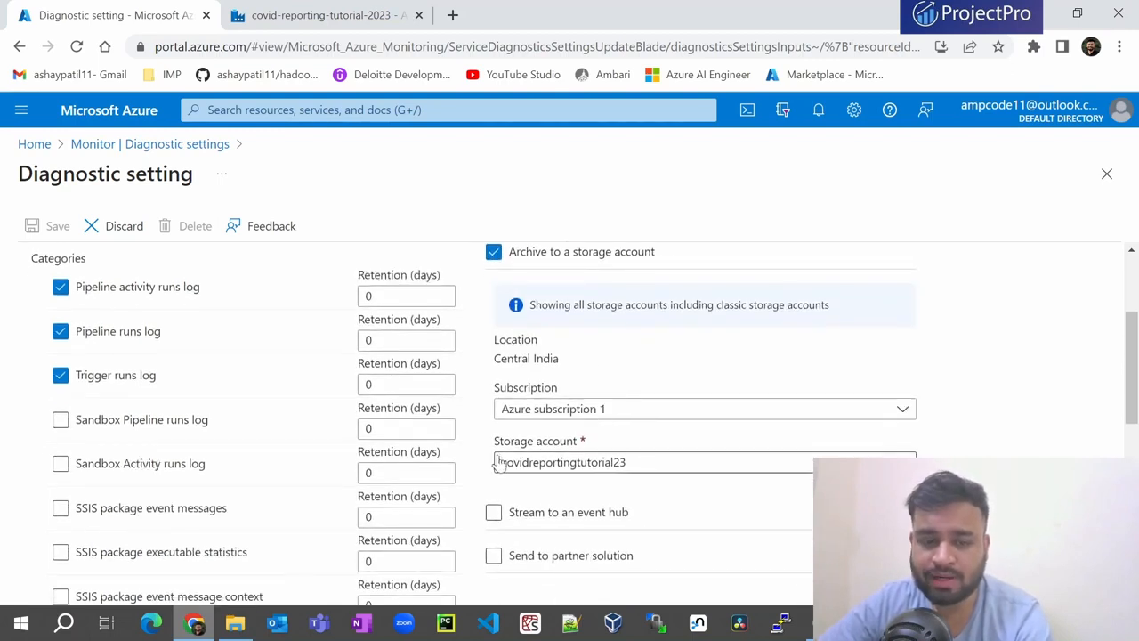
left_click(598, 470)
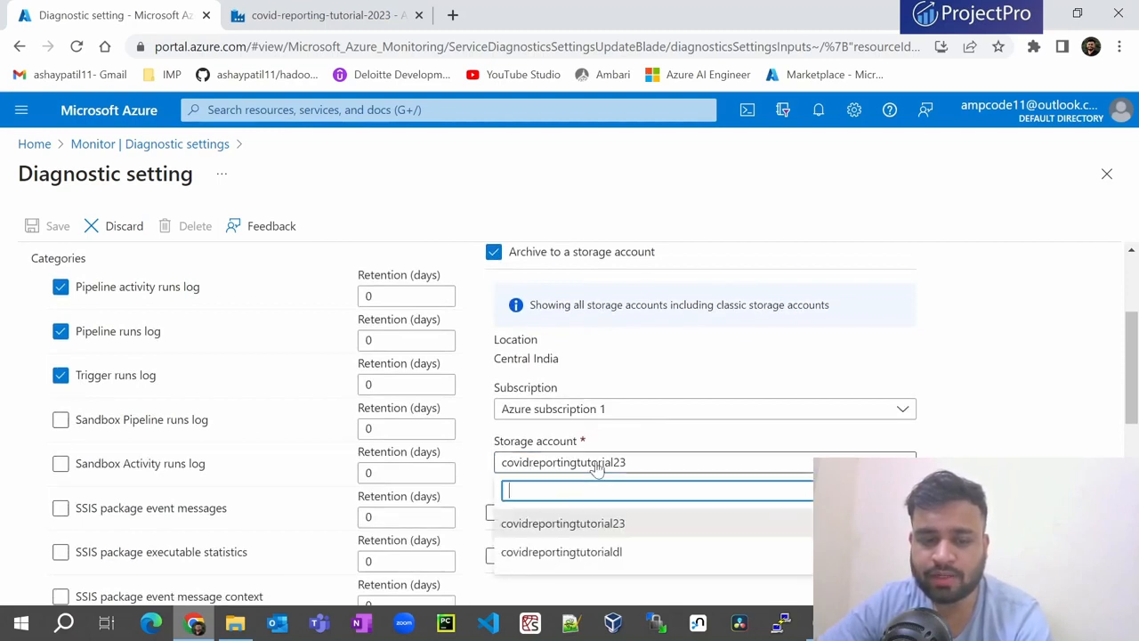
left_click(600, 517)
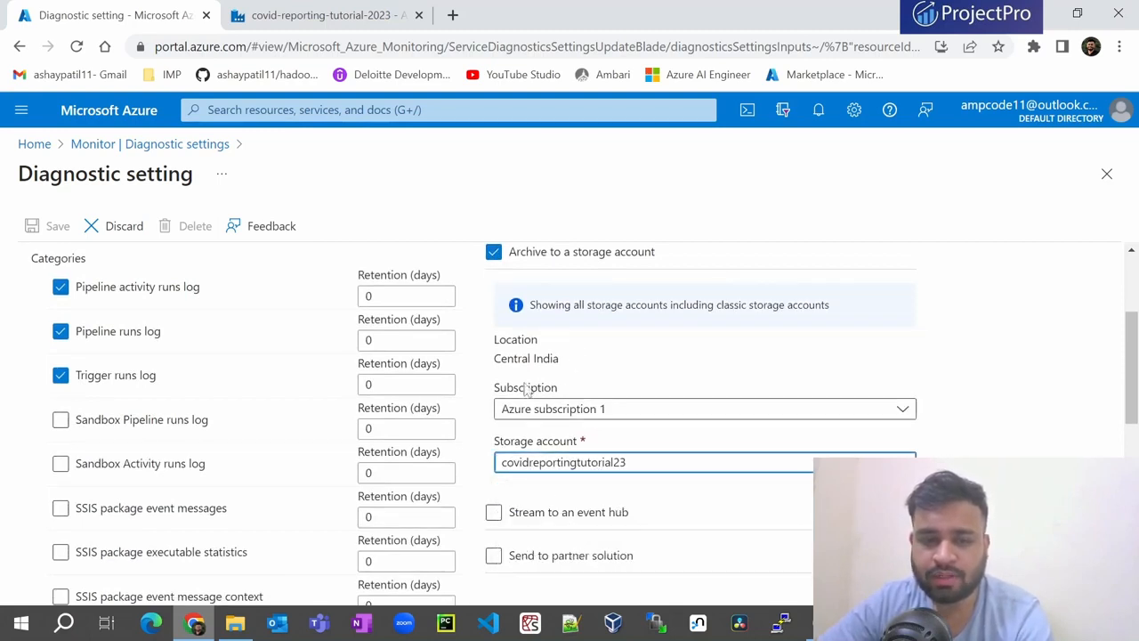
- Untick storage, then try and clear the event hub and partner solution destinations
left_click(493, 252)
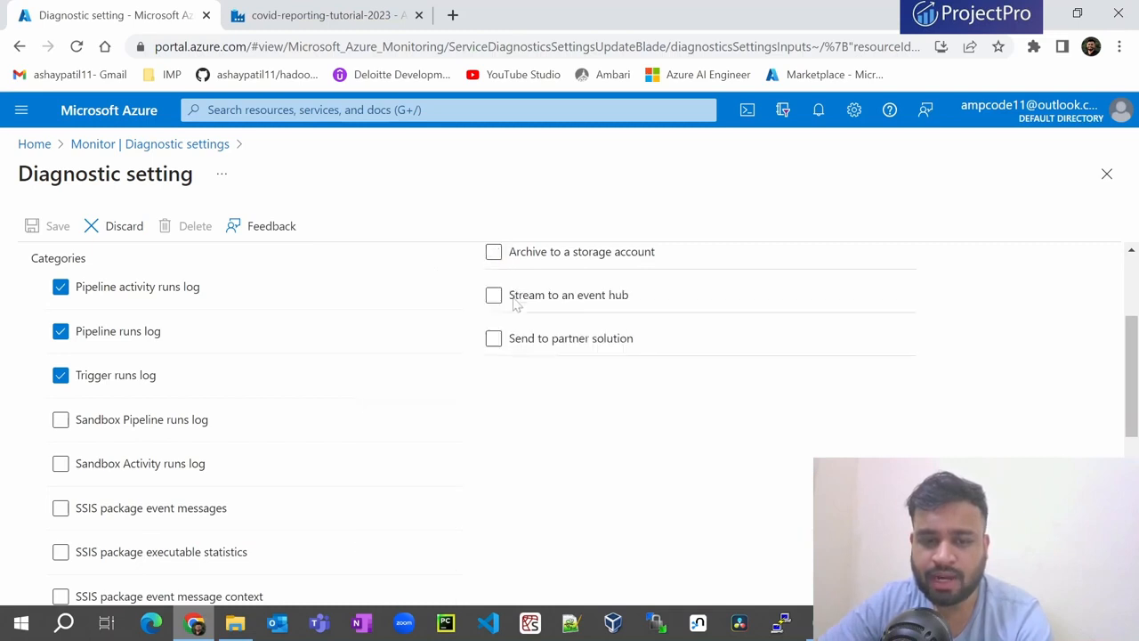
left_click(490, 301)
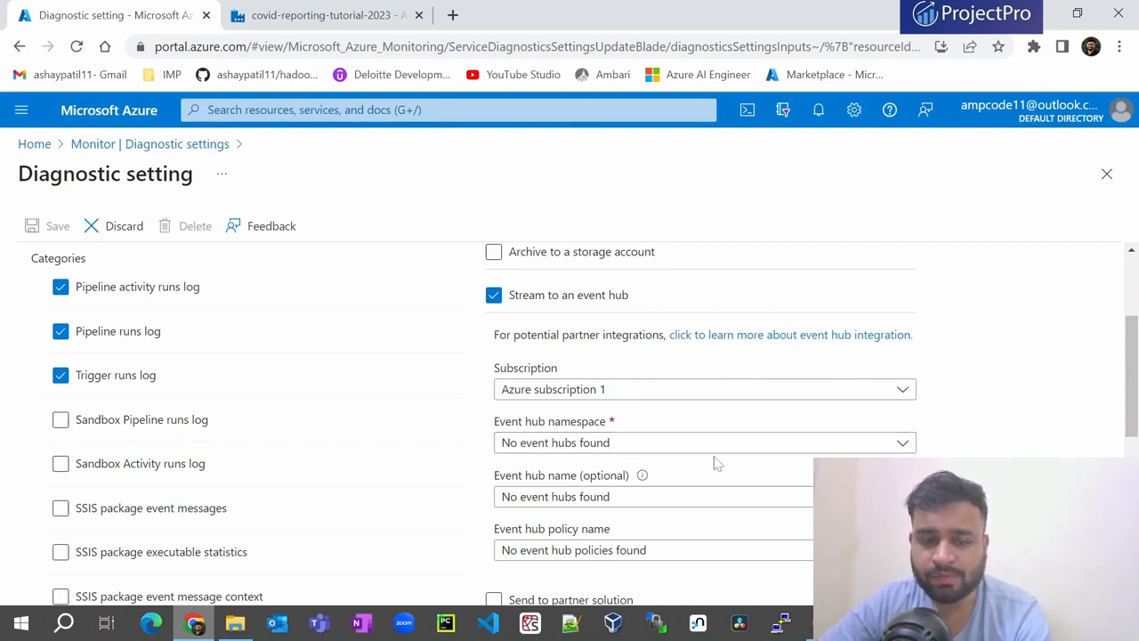
scroll(579, 463, "down", 1)
scroll(590, 453, "up", 2)
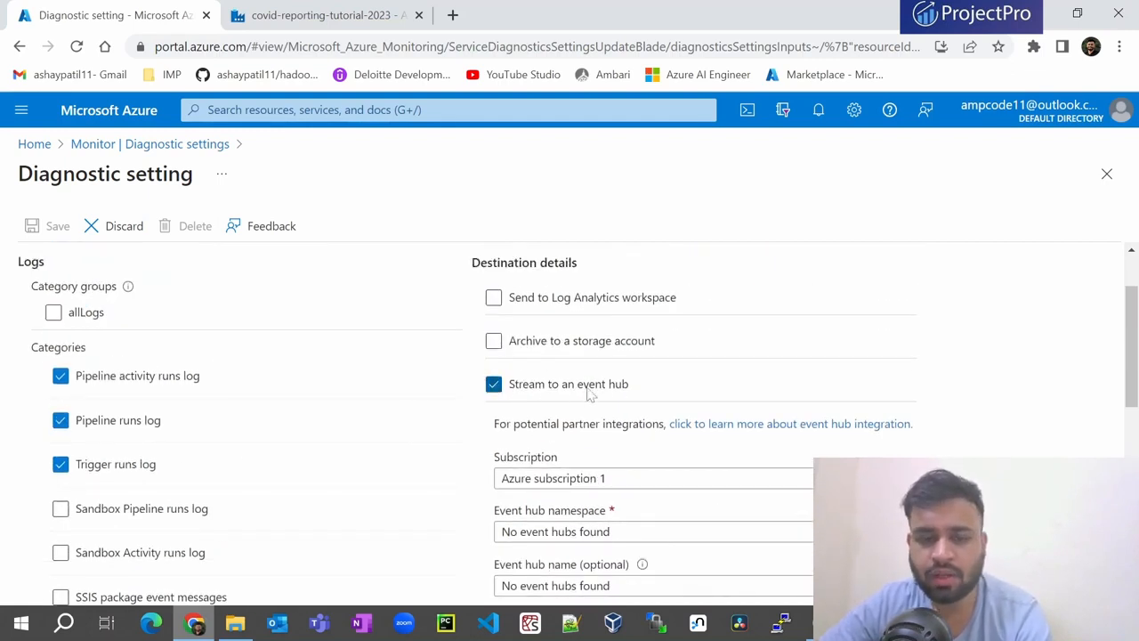
left_click(489, 385)
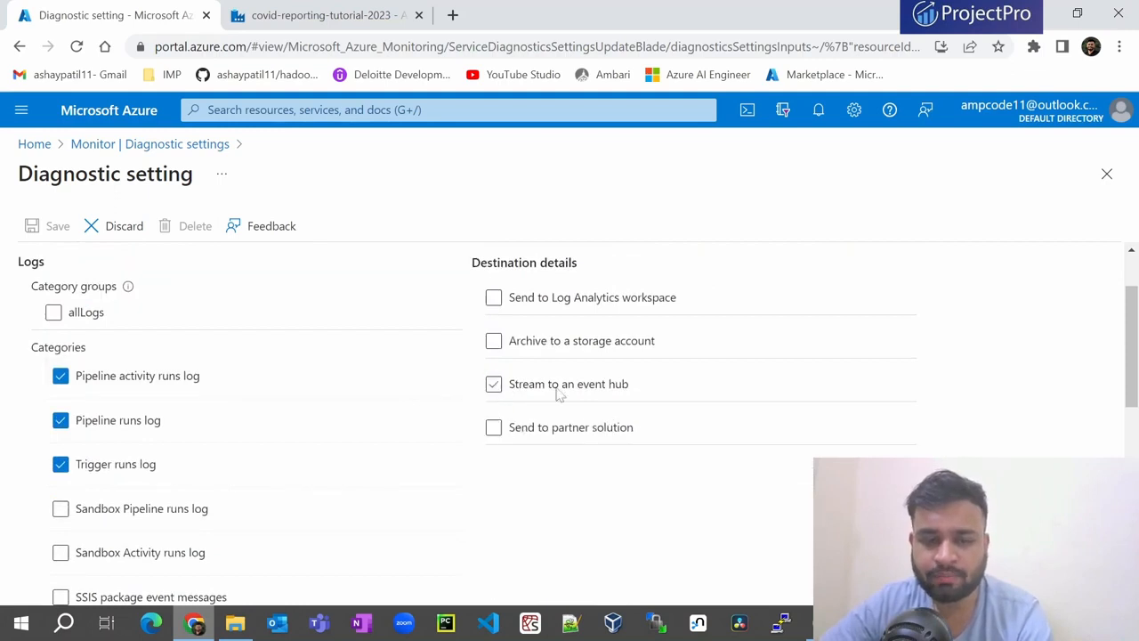
left_click(494, 429)
scroll(579, 499, "down", 2)
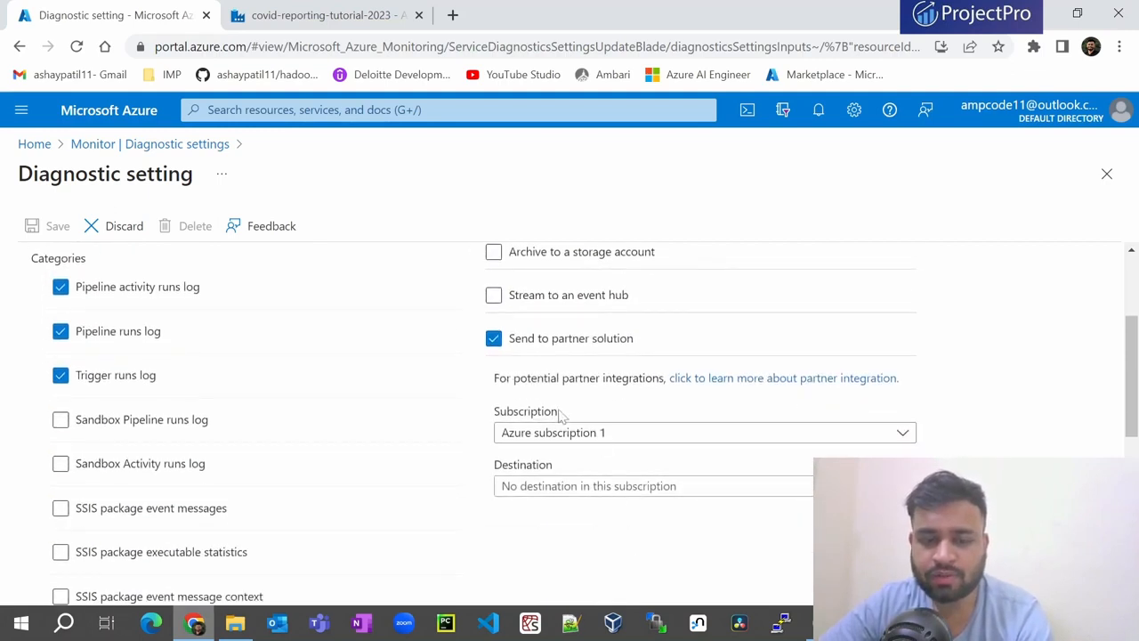
scroll(525, 445, "up", 3)
left_click(493, 518)
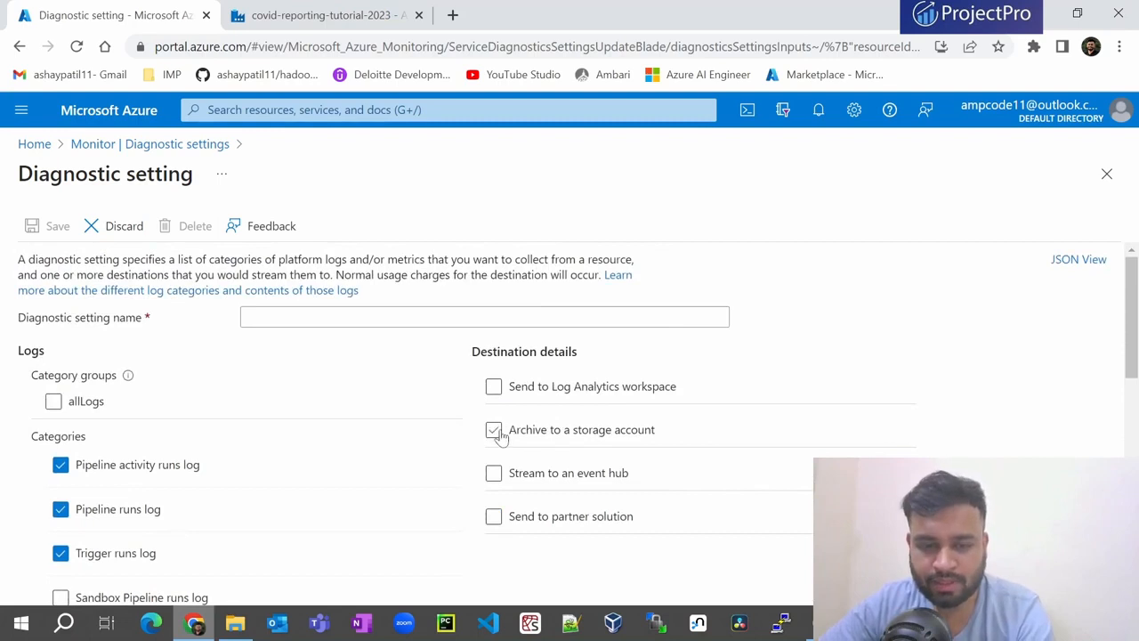
- Archive the logs to the covidreportingtutorial23 storage account
left_click(495, 430)
scroll(567, 443, "down", 2)
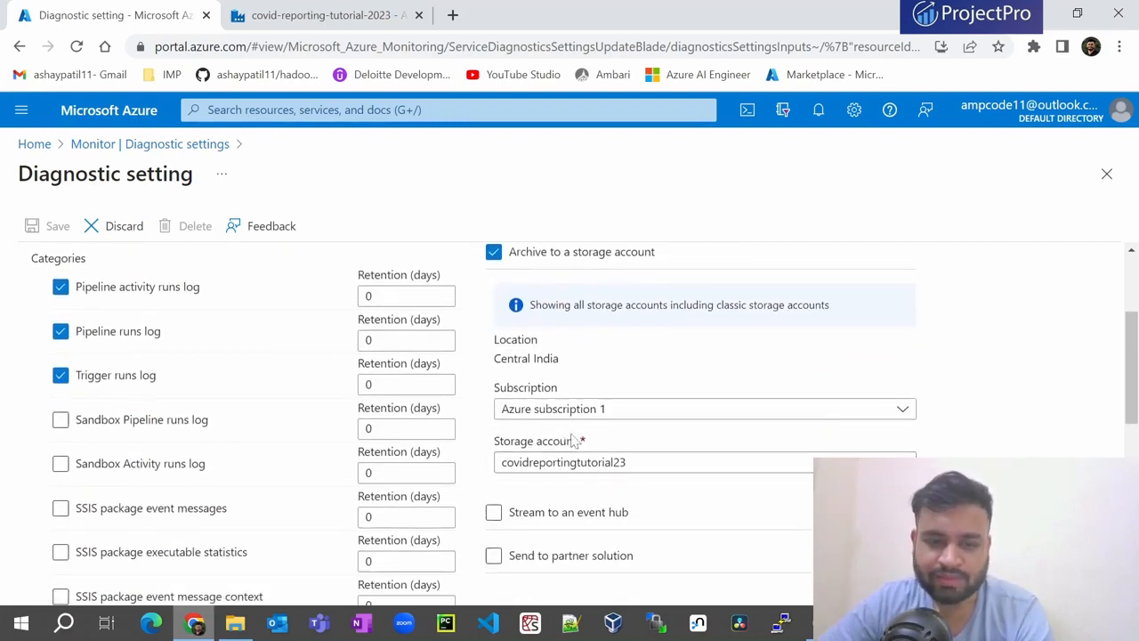
left_click(534, 462)
left_click(570, 525)
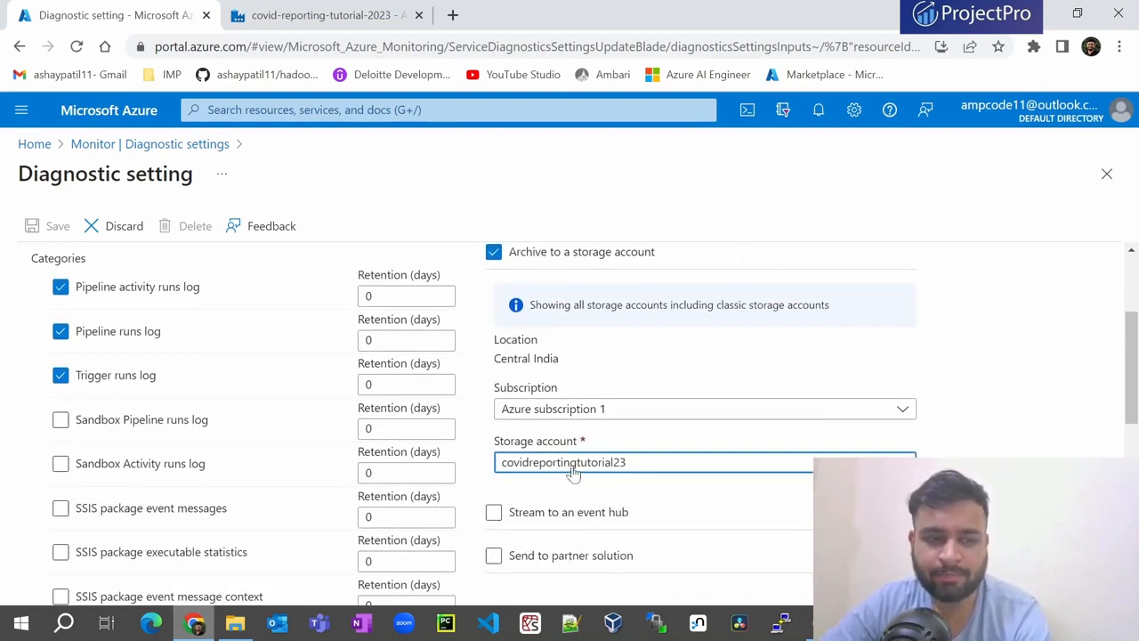
scroll(122, 389, "up", 1)
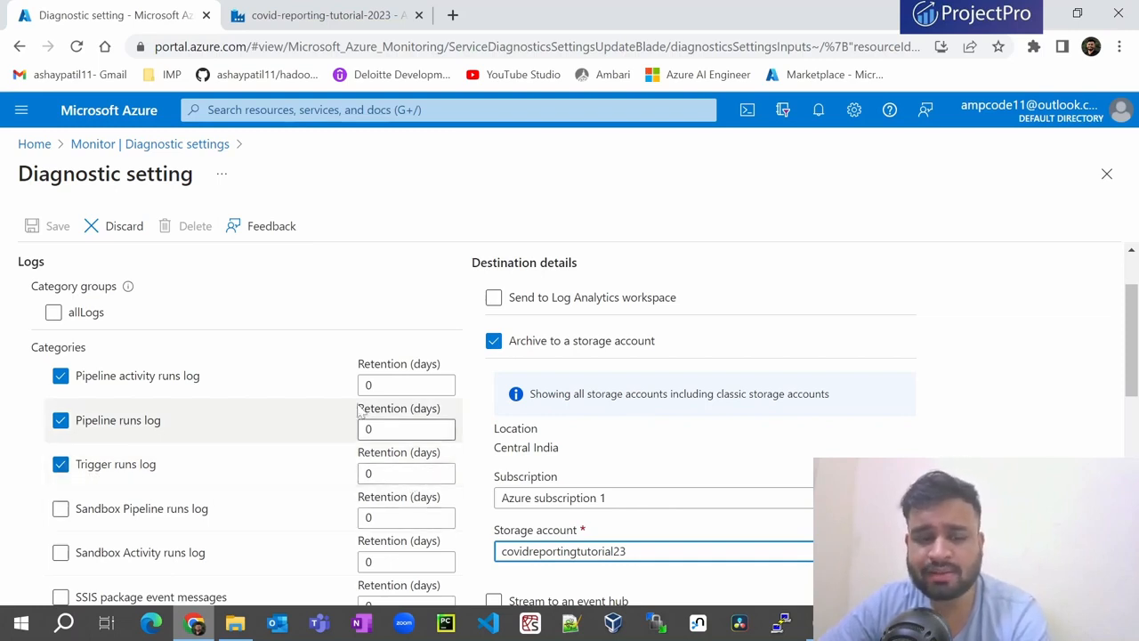
scroll(356, 472, "down", 1)
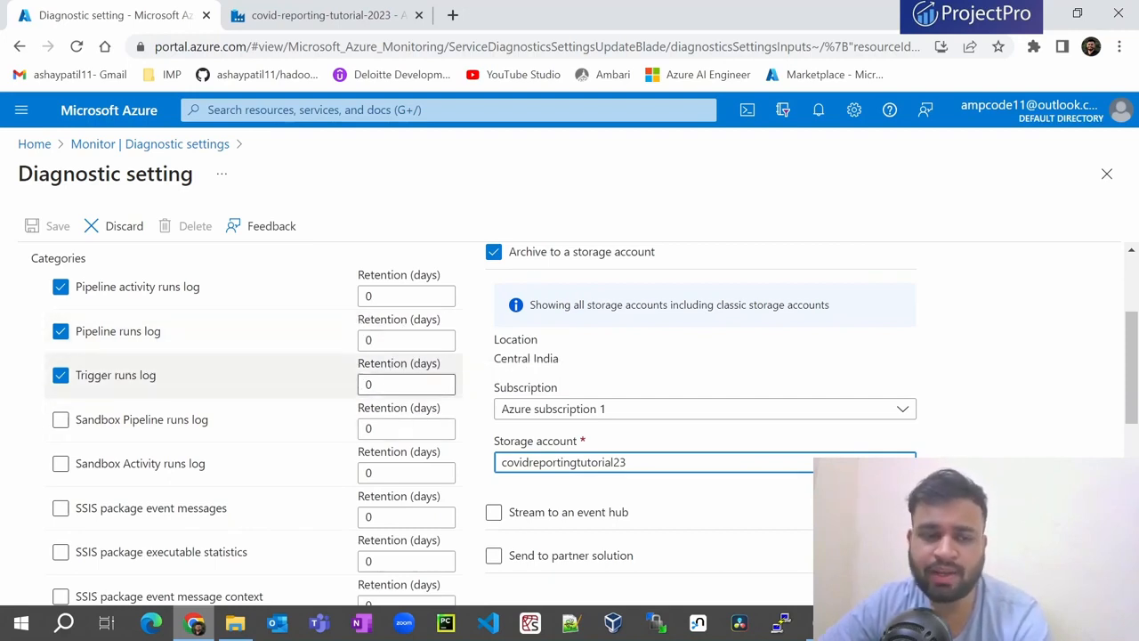
scroll(180, 384, "down", 3)
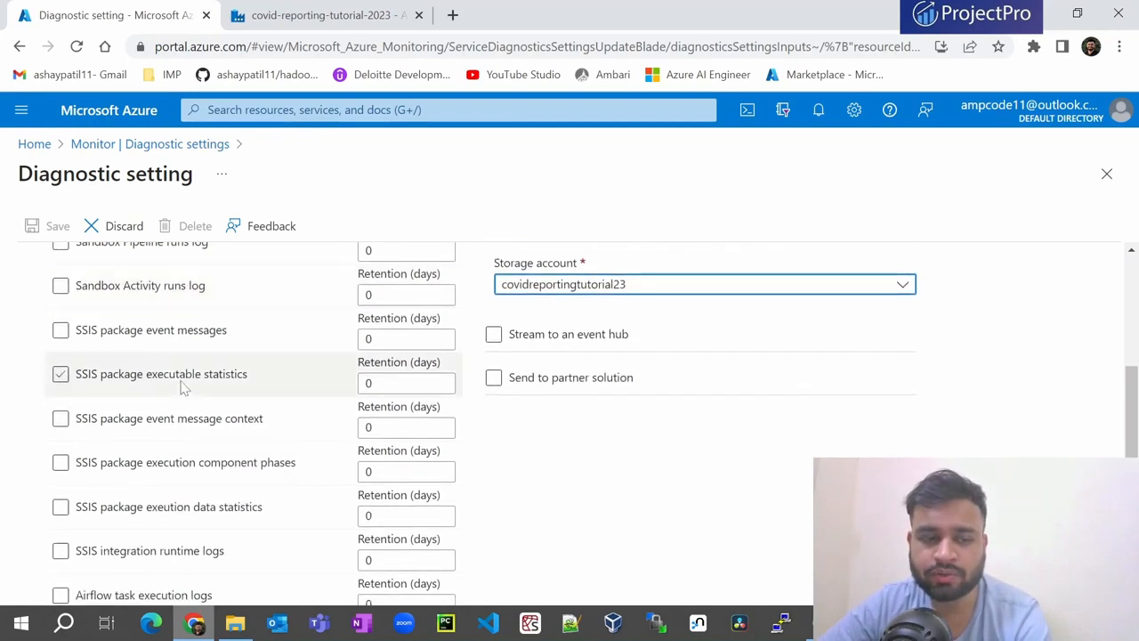
scroll(181, 384, "down", 4)
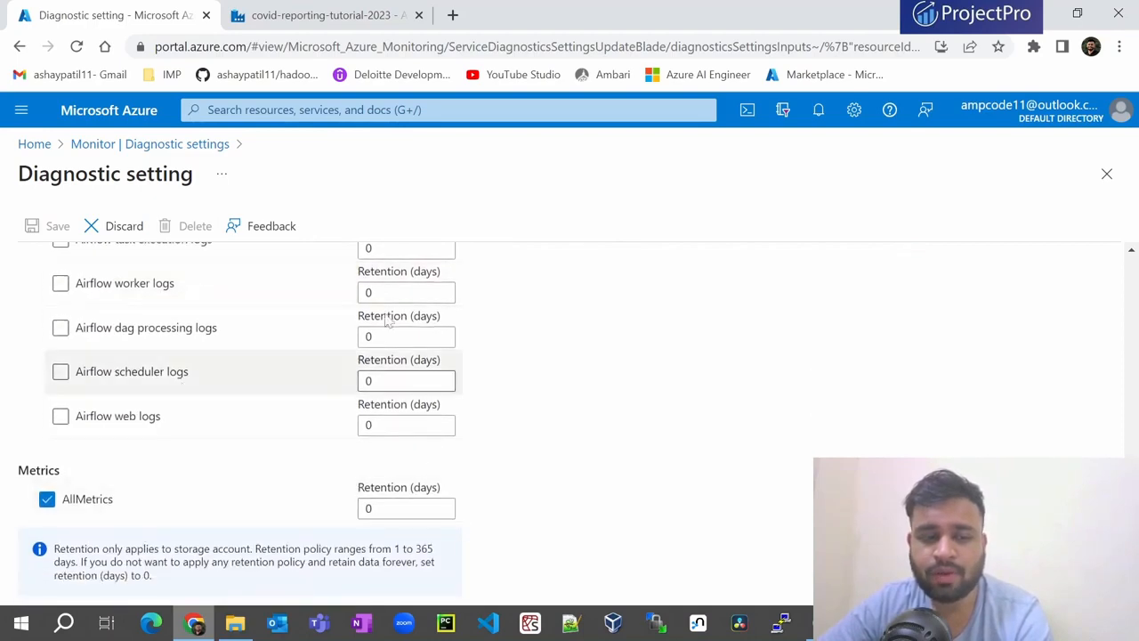
scroll(391, 329, "up", 7)
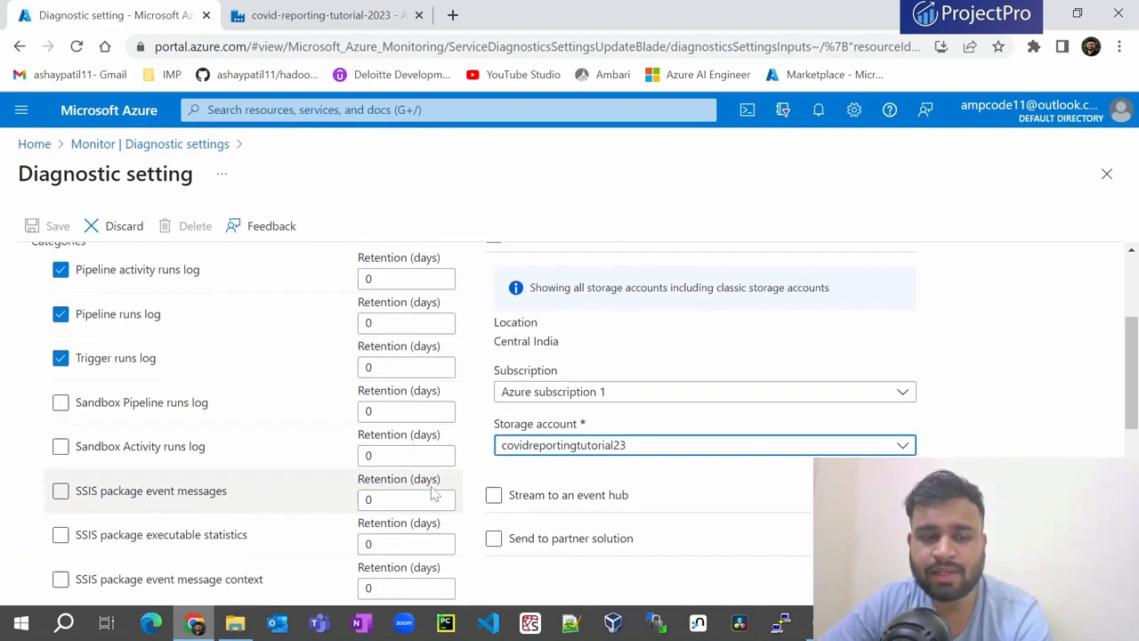
scroll(433, 496, "up", 1)
scroll(434, 495, "down", 6)
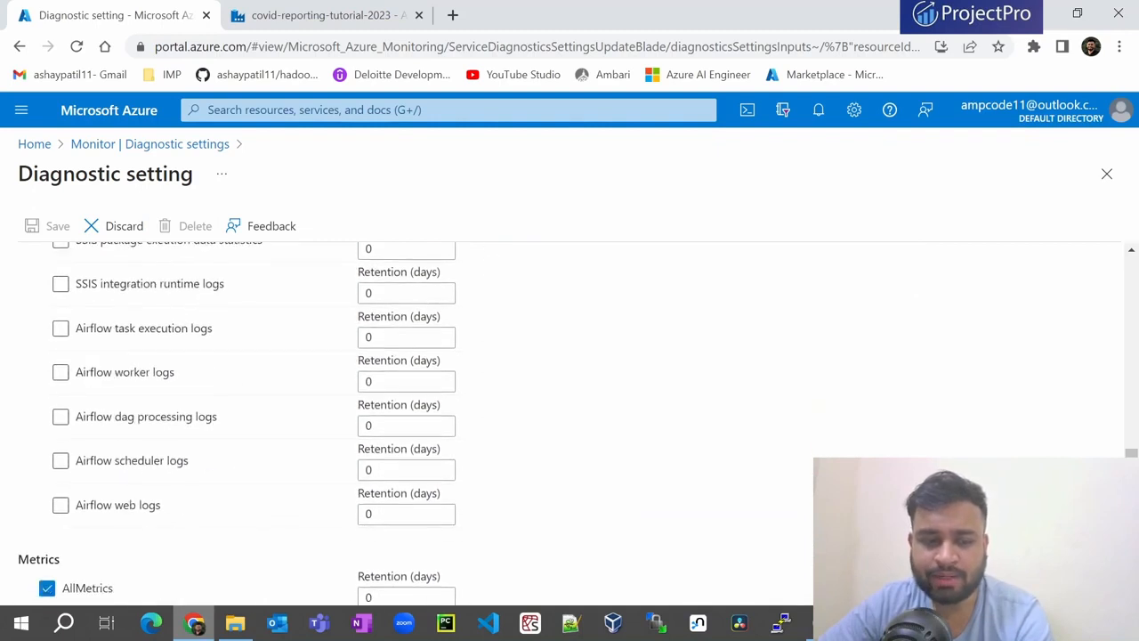
scroll(241, 426, "down", 1)
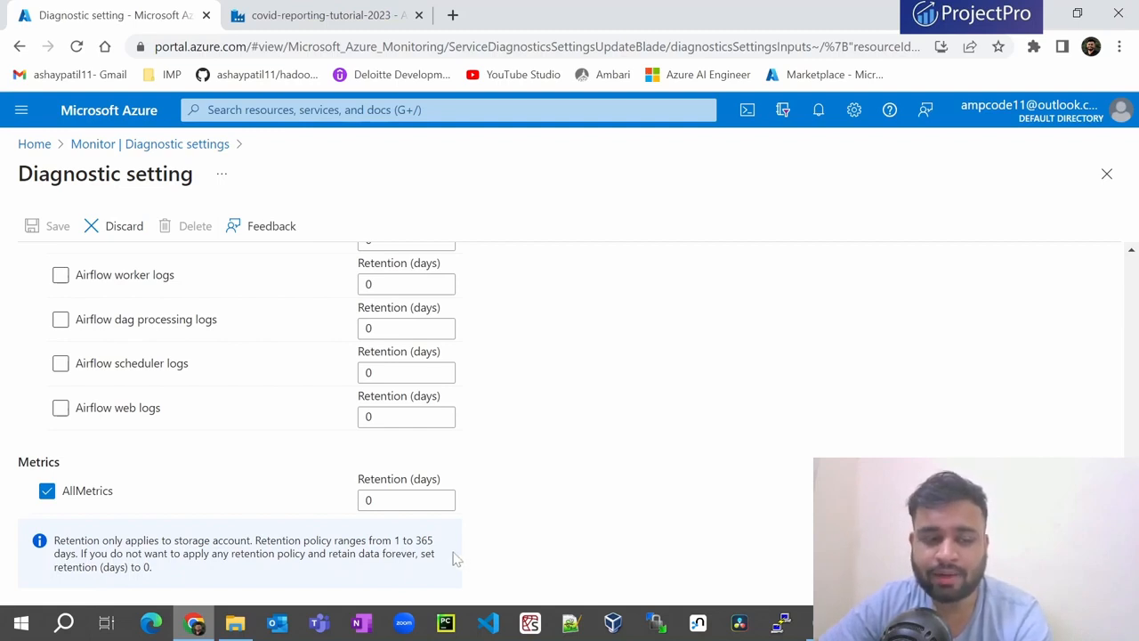
scroll(456, 558, "up", 15)
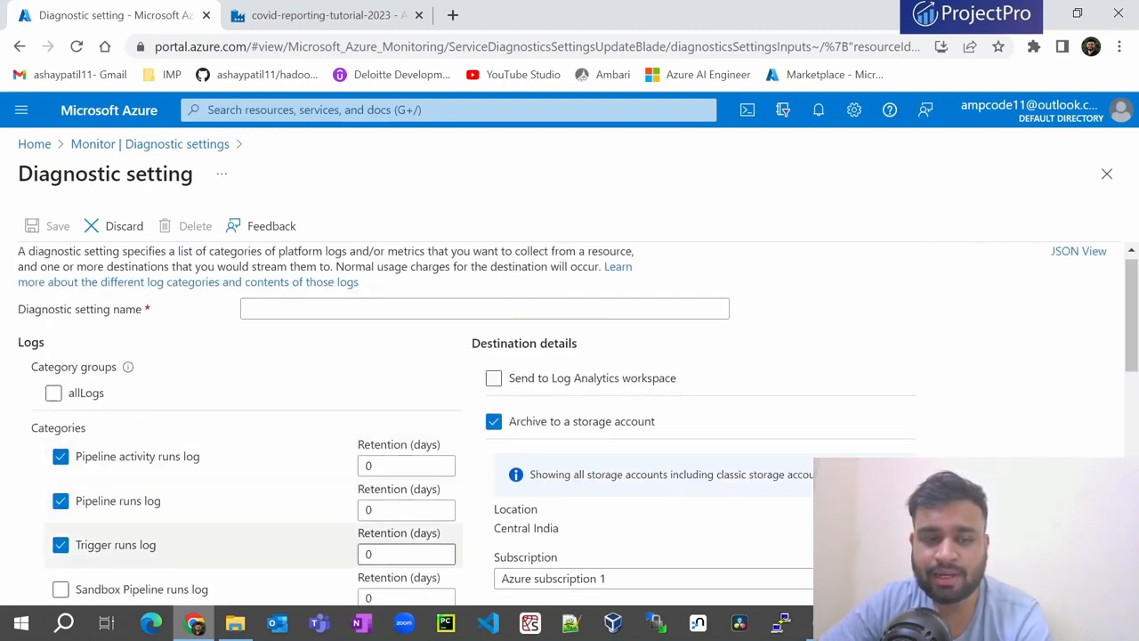
scroll(406, 534, "down", 1)
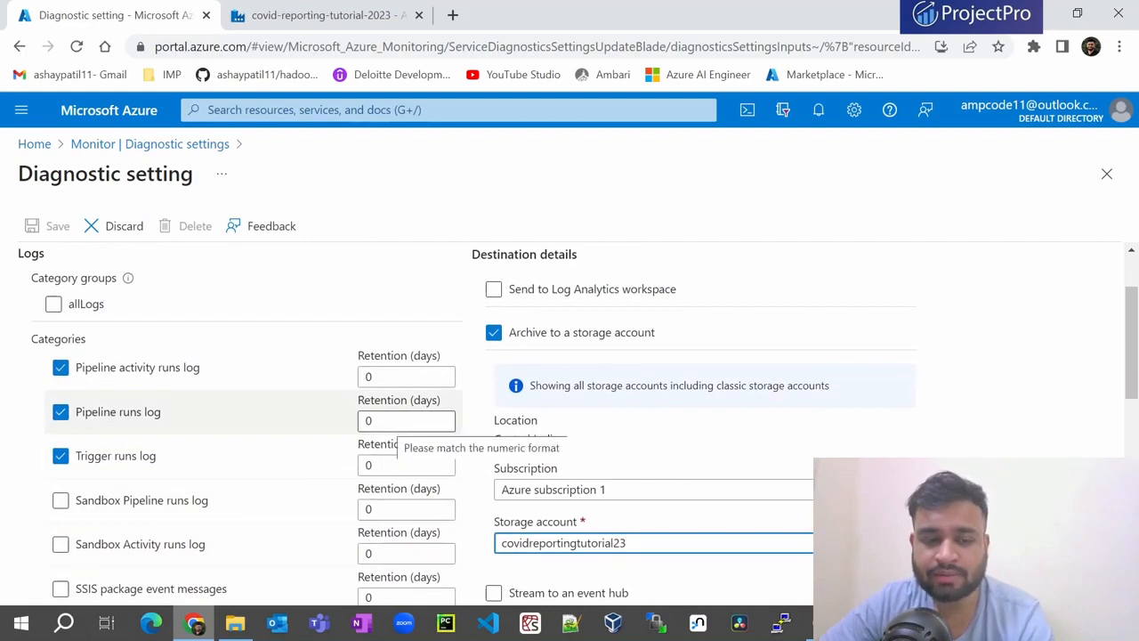
- Change the Pipeline runs log retention from 0 to 1 day
left_click(397, 421)
left_click(398, 377)
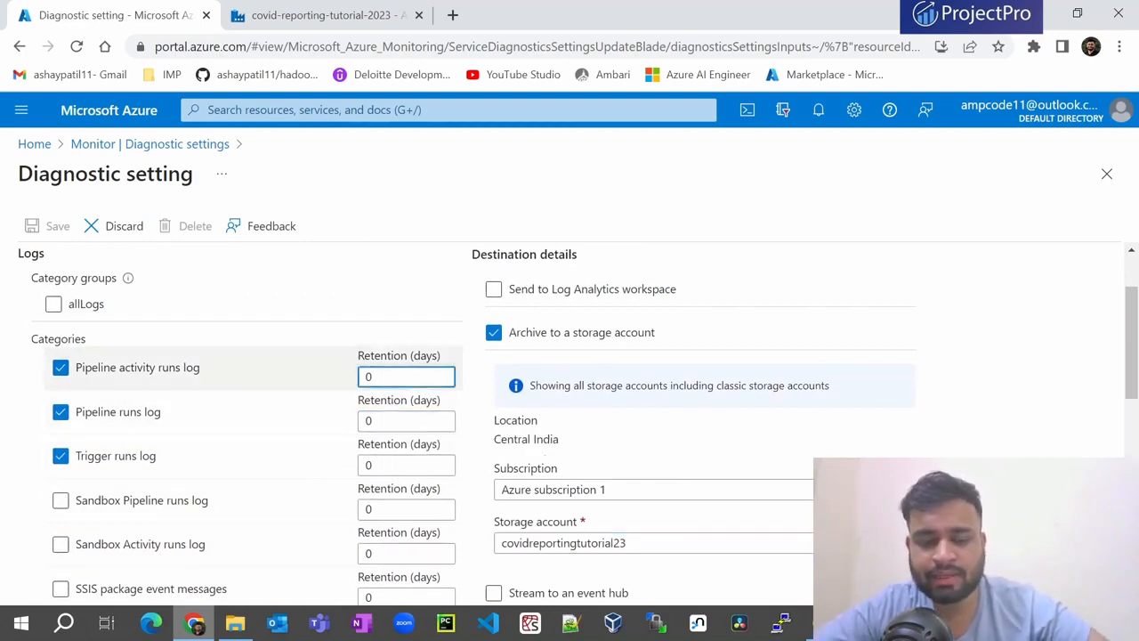
left_click(398, 421)
key("BackSpace")
type("1")
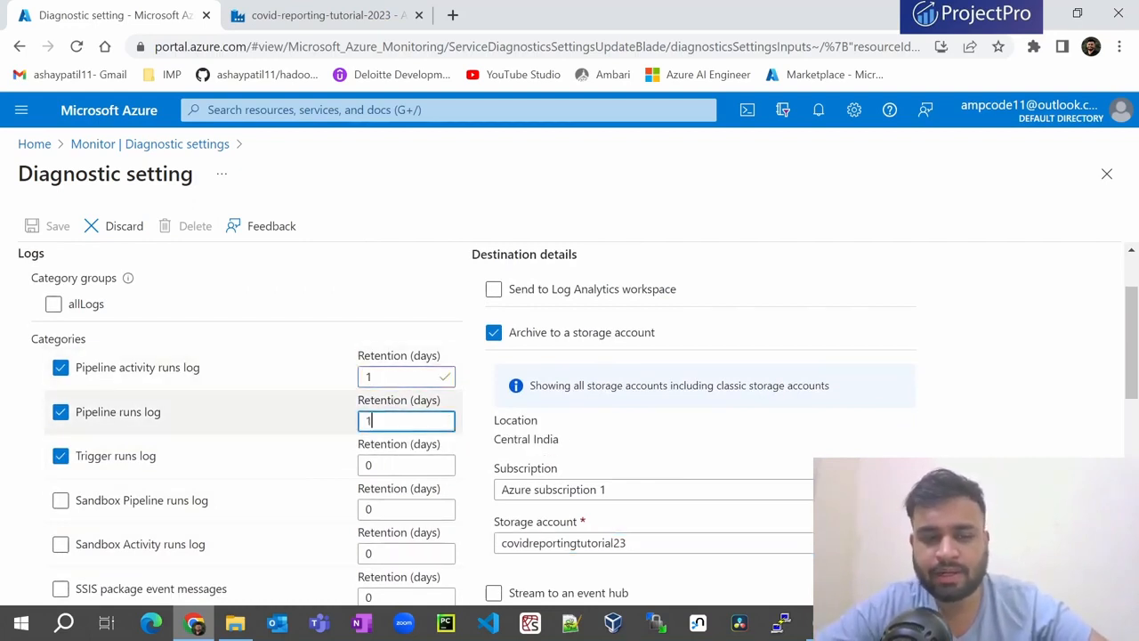
left_click(398, 465)
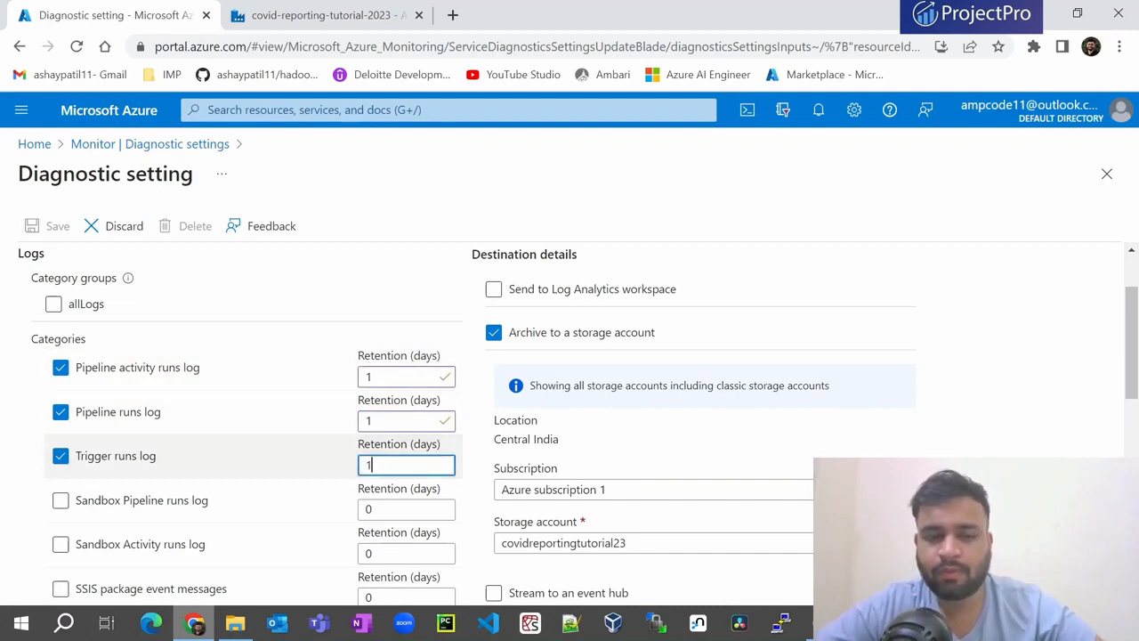
scroll(511, 414, "down", 4)
scroll(511, 415, "up", 5)
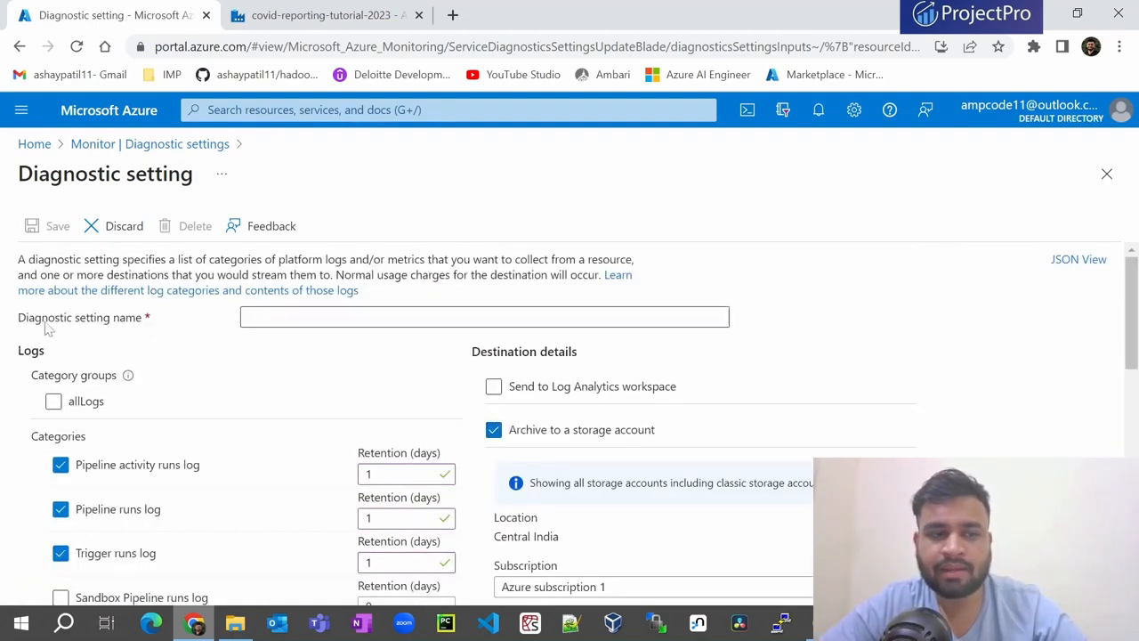
- Name the setting covid_reporting, save it, and view Data Factory's Pipeline runs list
left_click(252, 318)
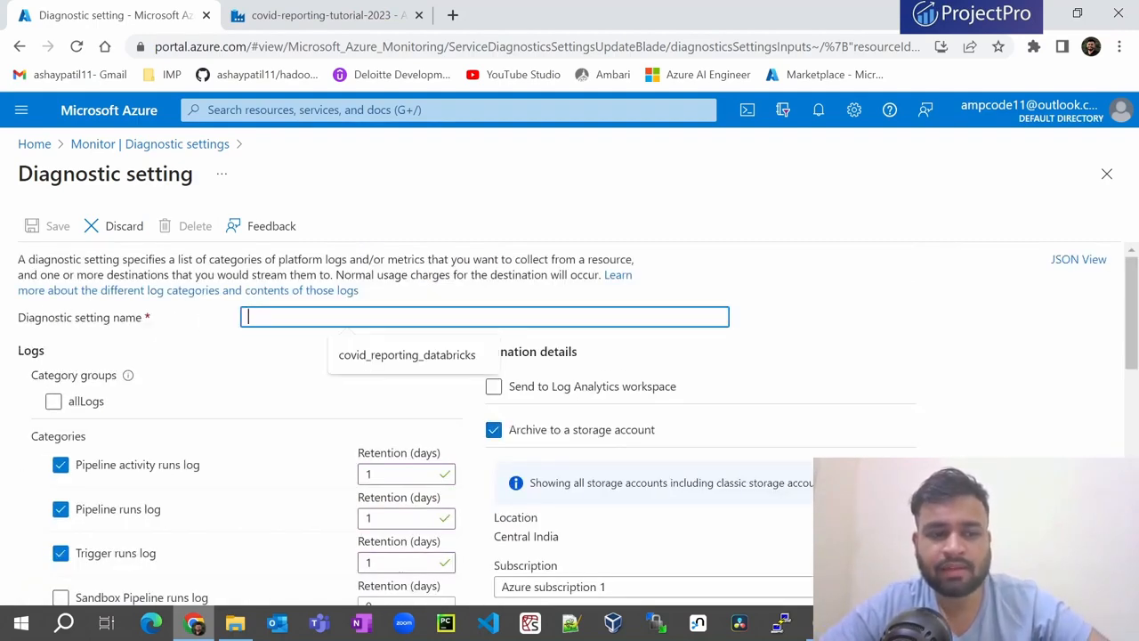
type("covid_r")
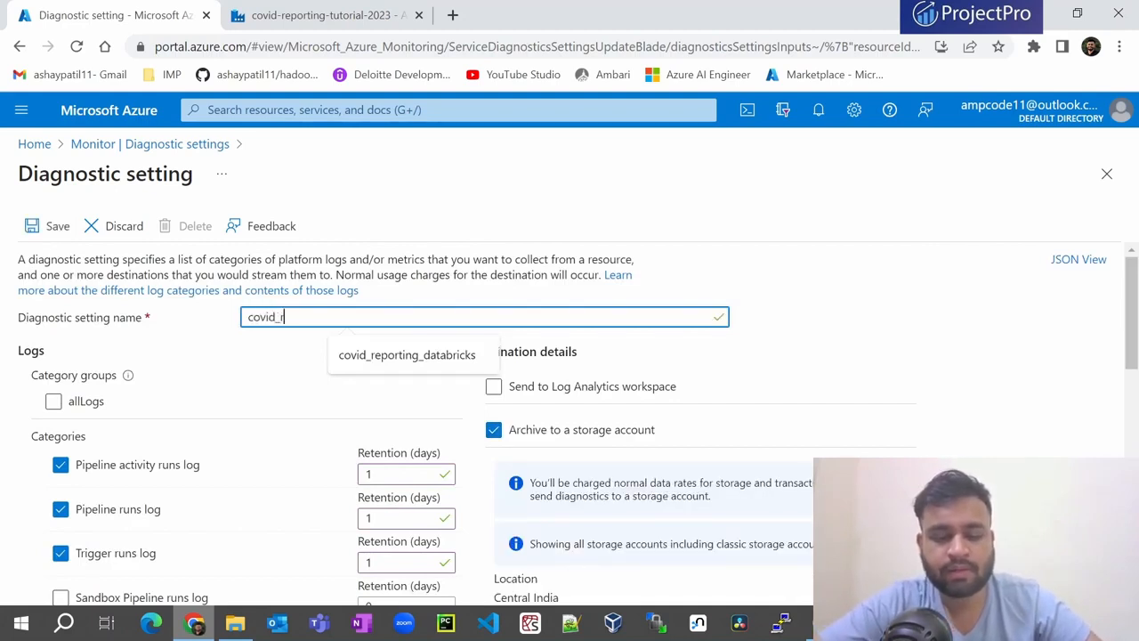
type("eporting")
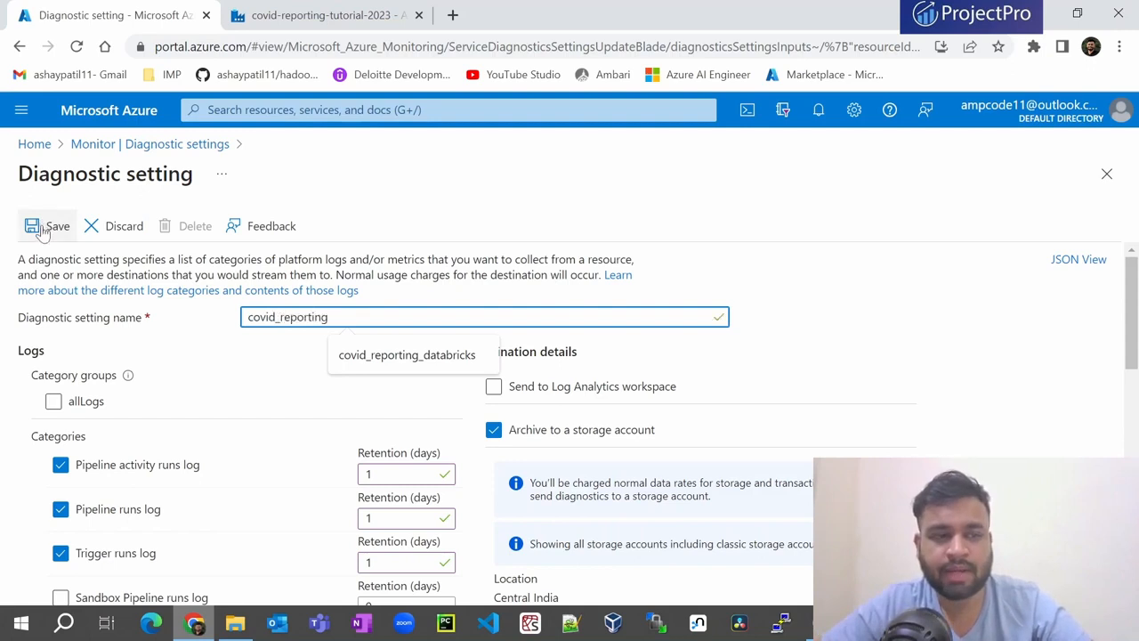
left_click(35, 230)
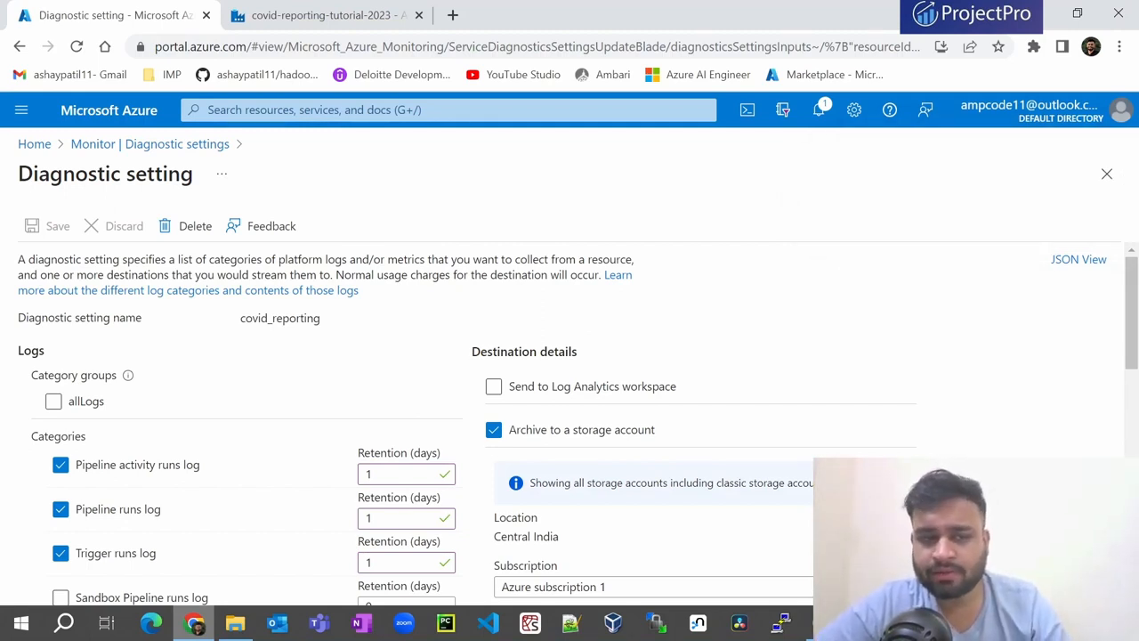
left_click(285, 16)
left_click(106, 227)
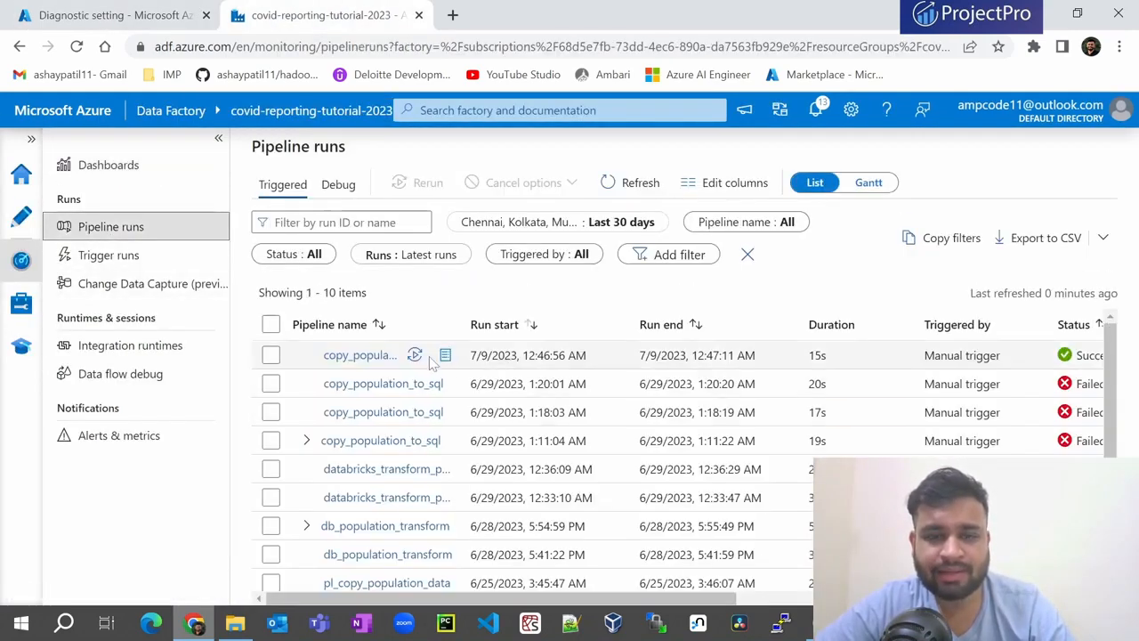
- Rerun the copy_population_to_sql and Databricks transform pipeline runs, then return to the diagnostic setting tab
left_click(414, 355)
left_click(461, 402)
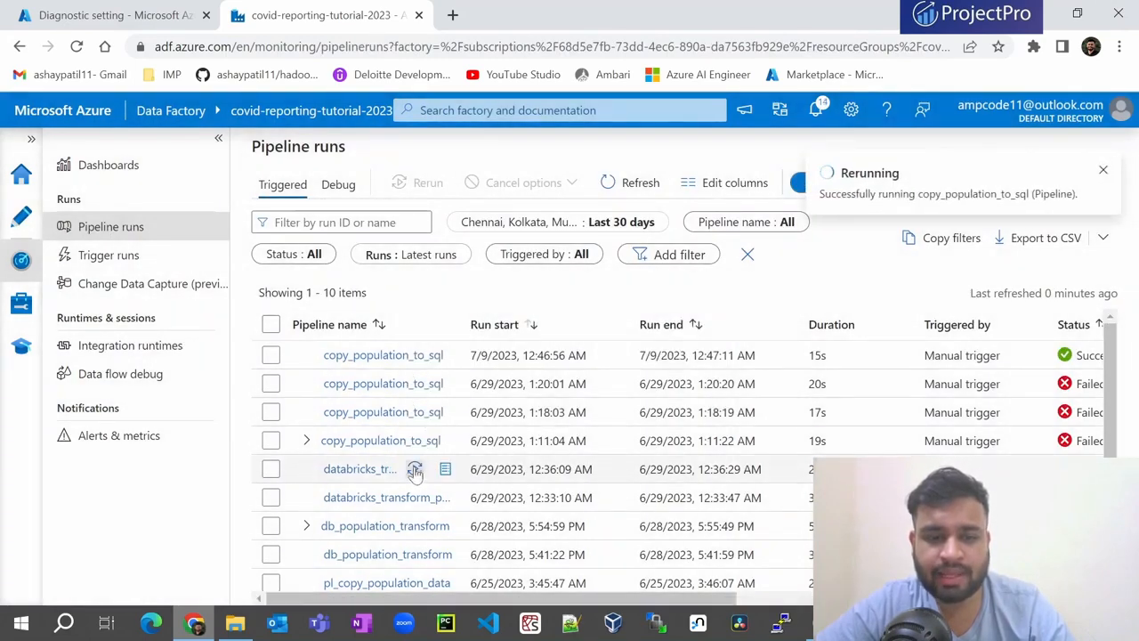
left_click(415, 469)
left_click(461, 400)
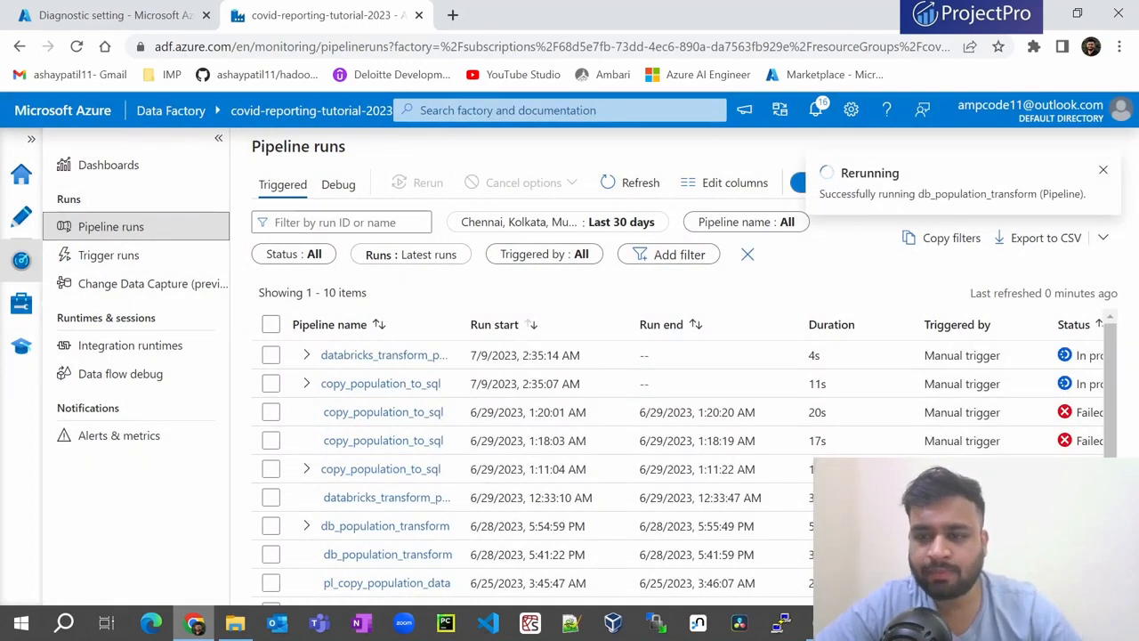
scroll(948, 400, "down", 1)
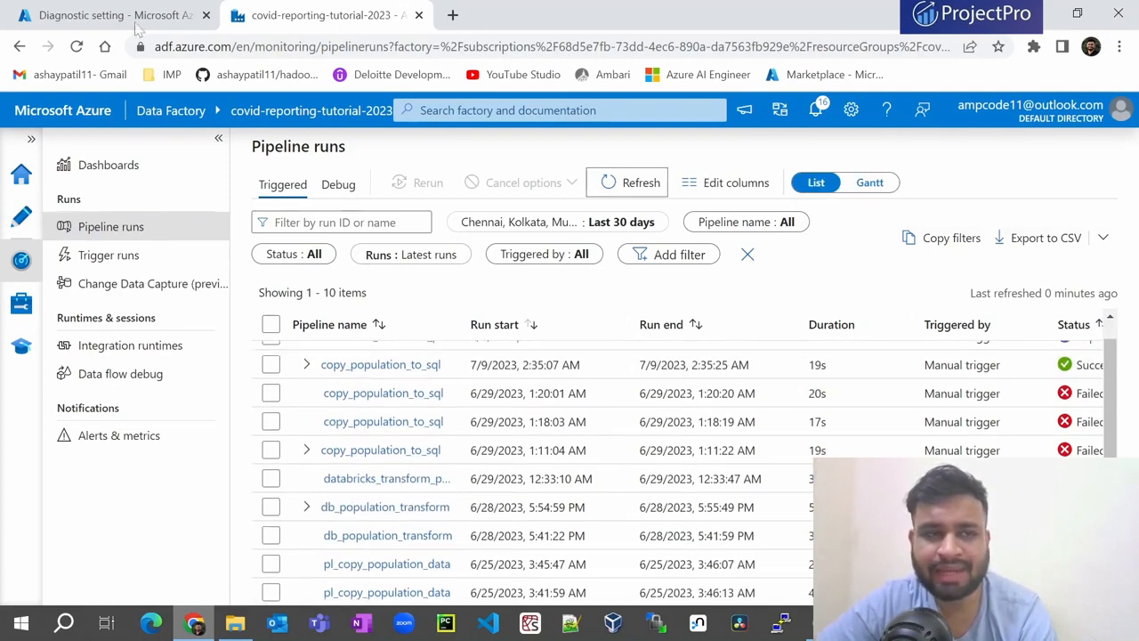
key("ctrl+shift+Tab")
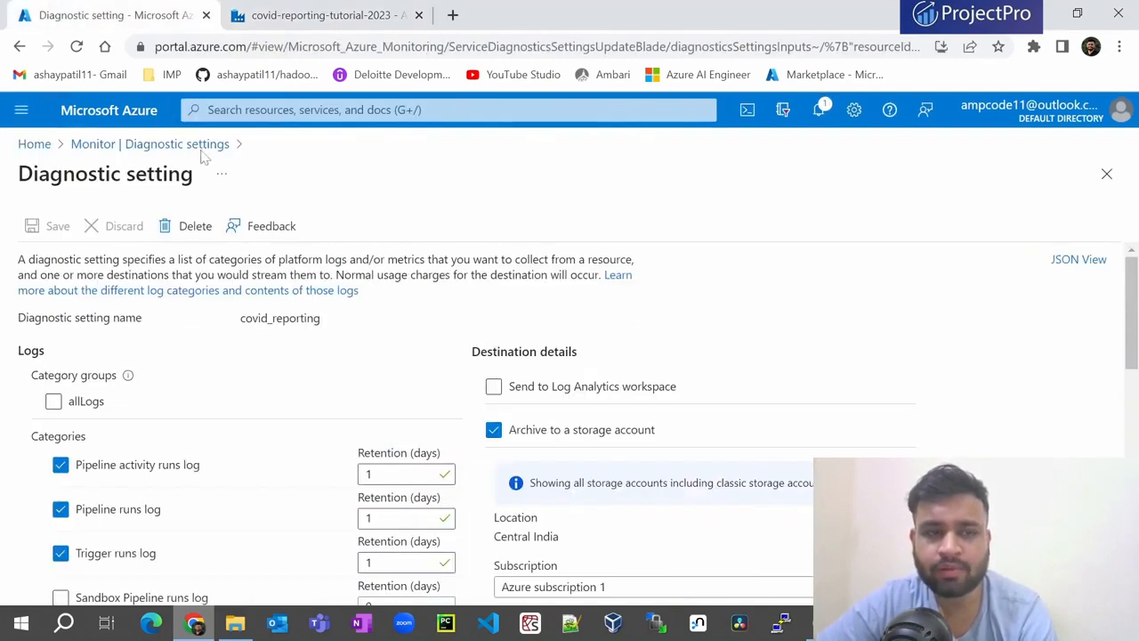
- View the covidreportingtutorial23 storage account's activity log, then return to the Azure home page
left_click(36, 152)
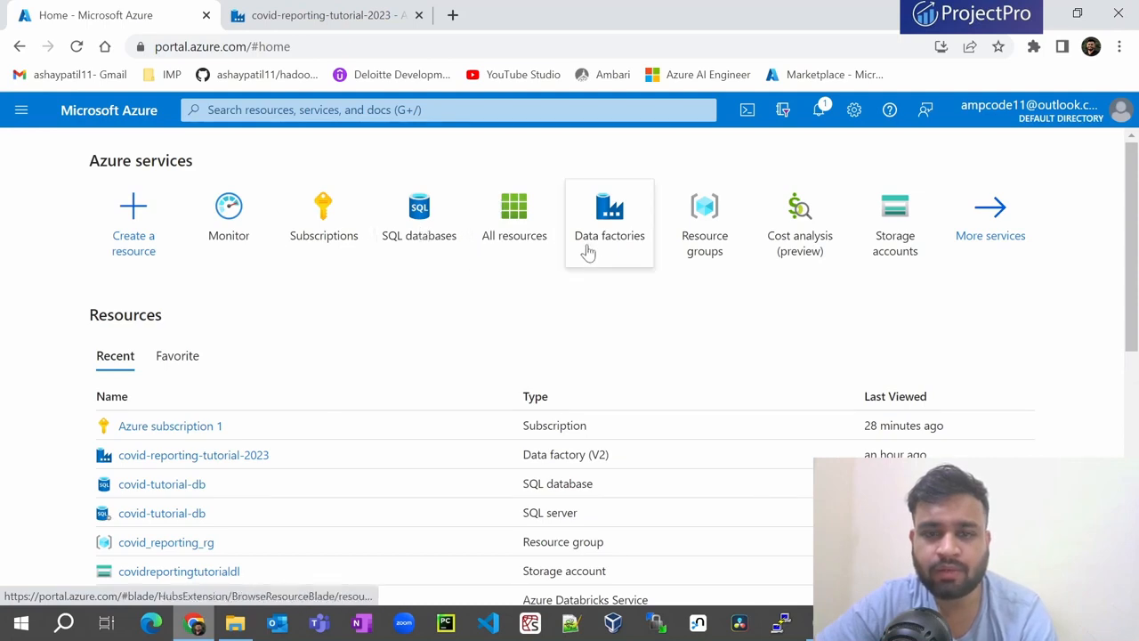
left_click(888, 238)
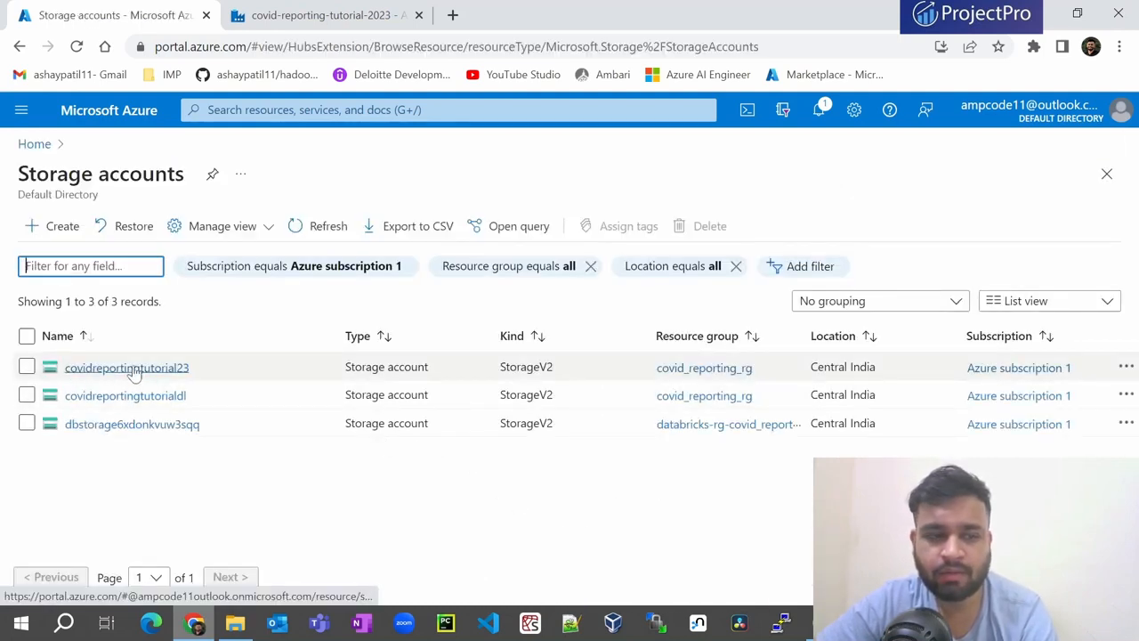
left_click(132, 370)
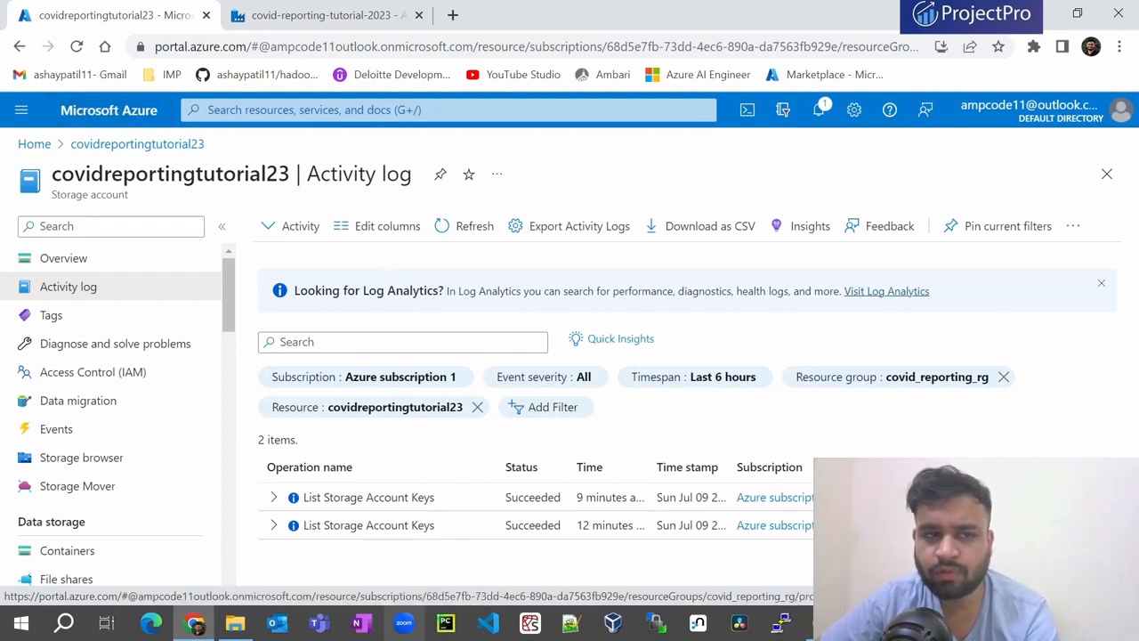
left_click(107, 111)
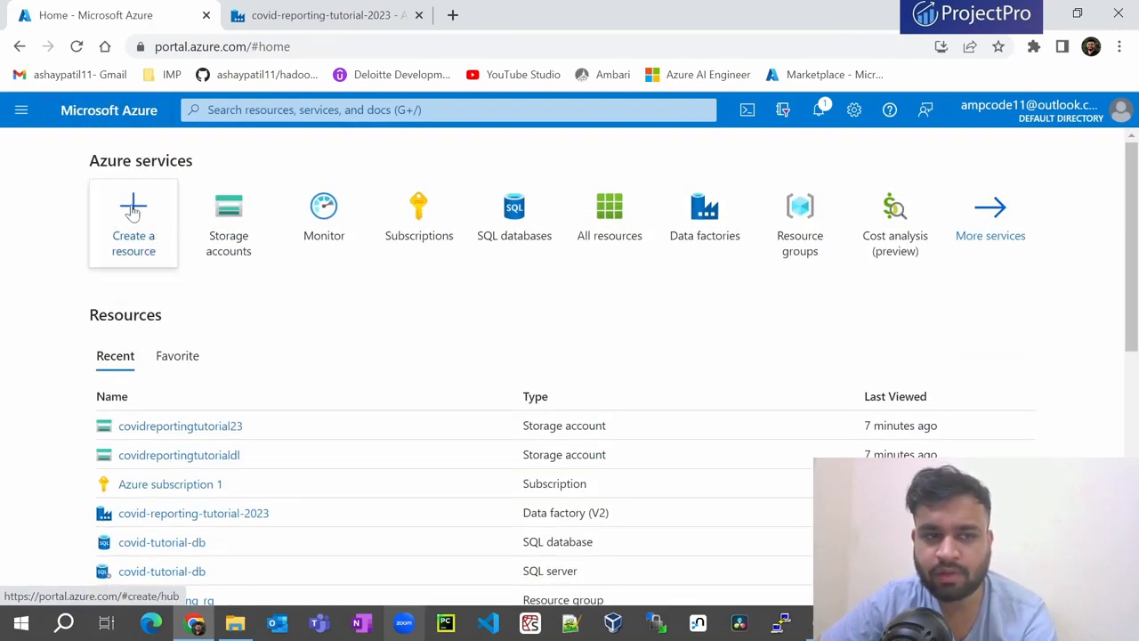
- Find the Log Analytics Workspace offering in the marketplace and start creating one
left_click(133, 240)
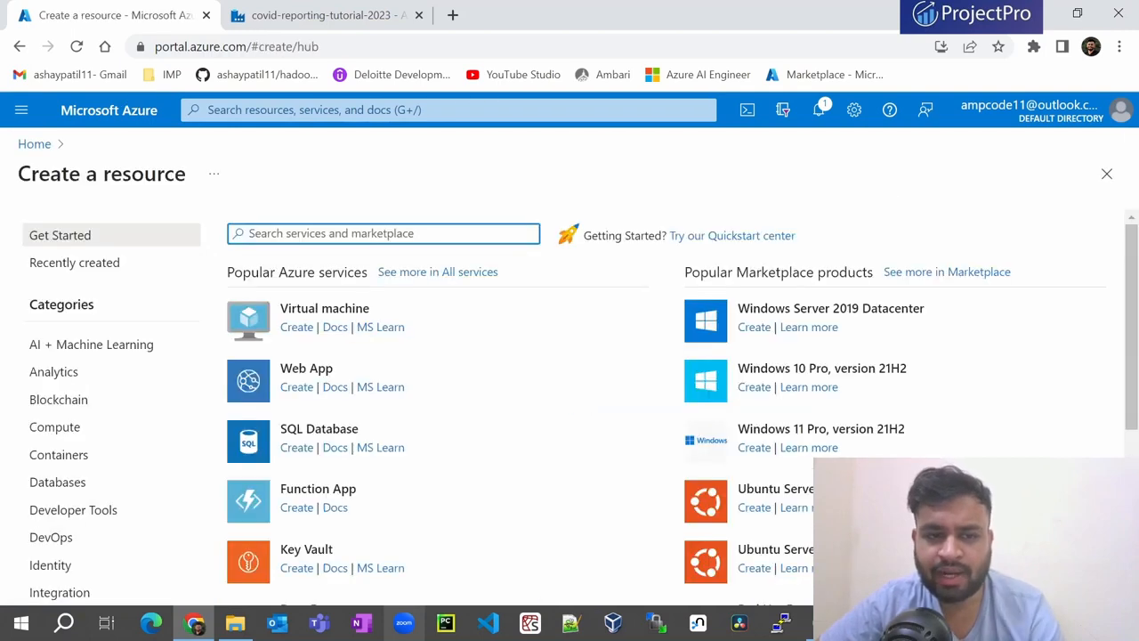
type("lo")
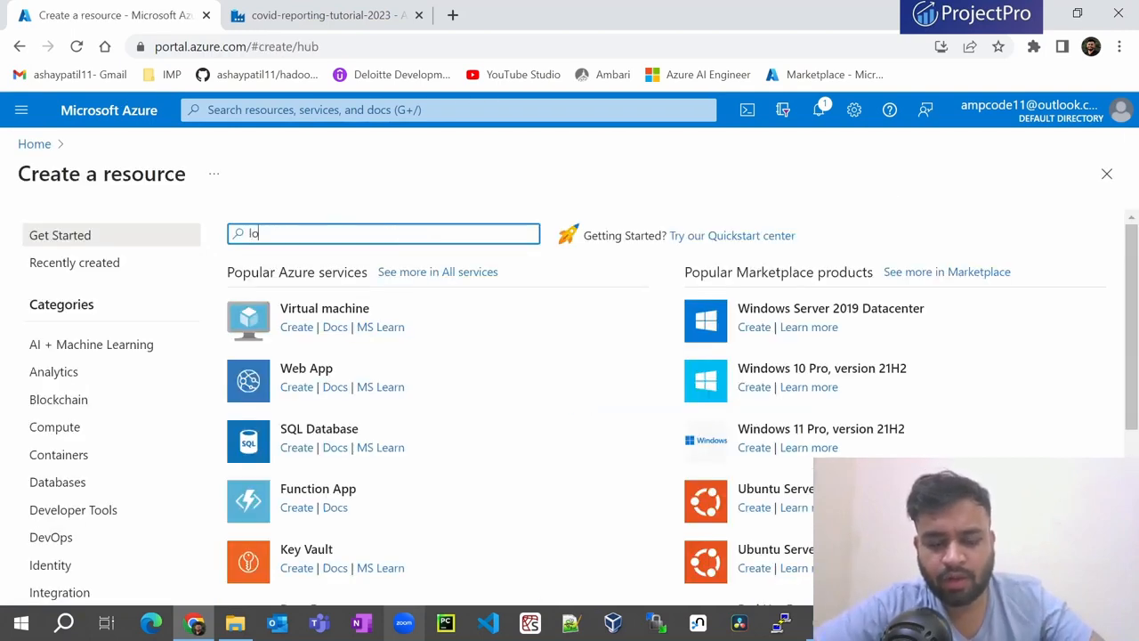
type("g ana")
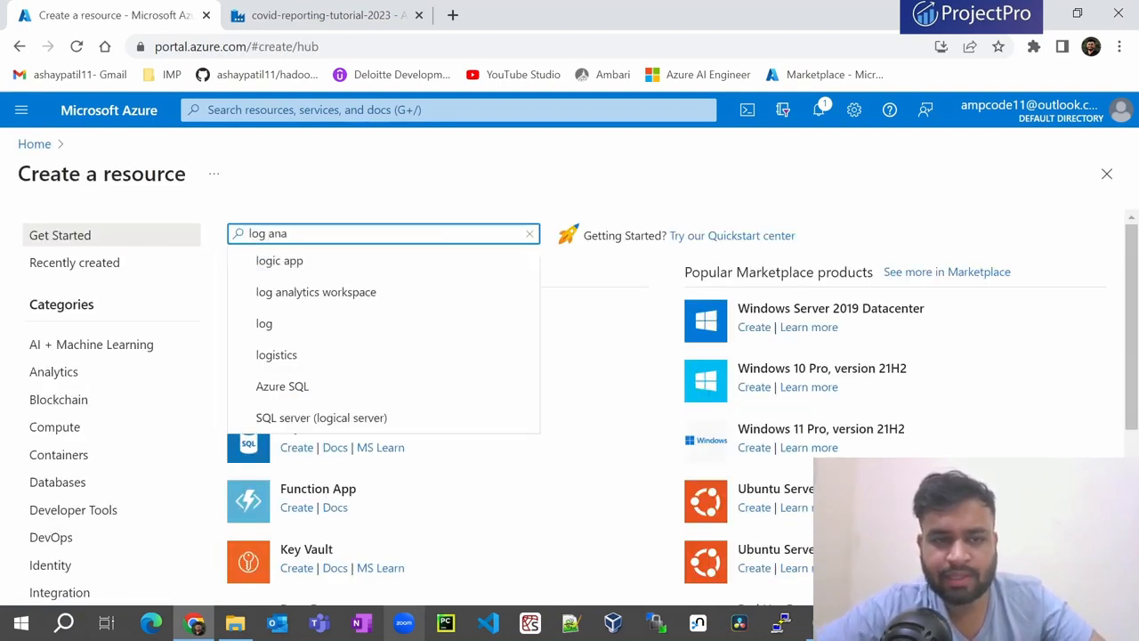
left_click(308, 263)
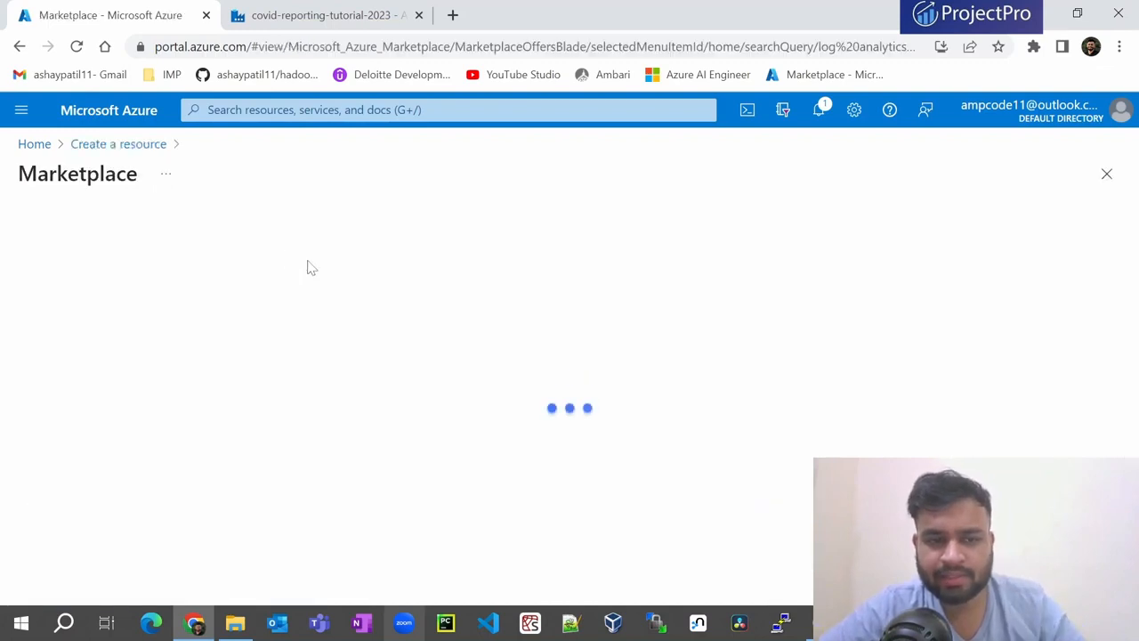
left_click(240, 389)
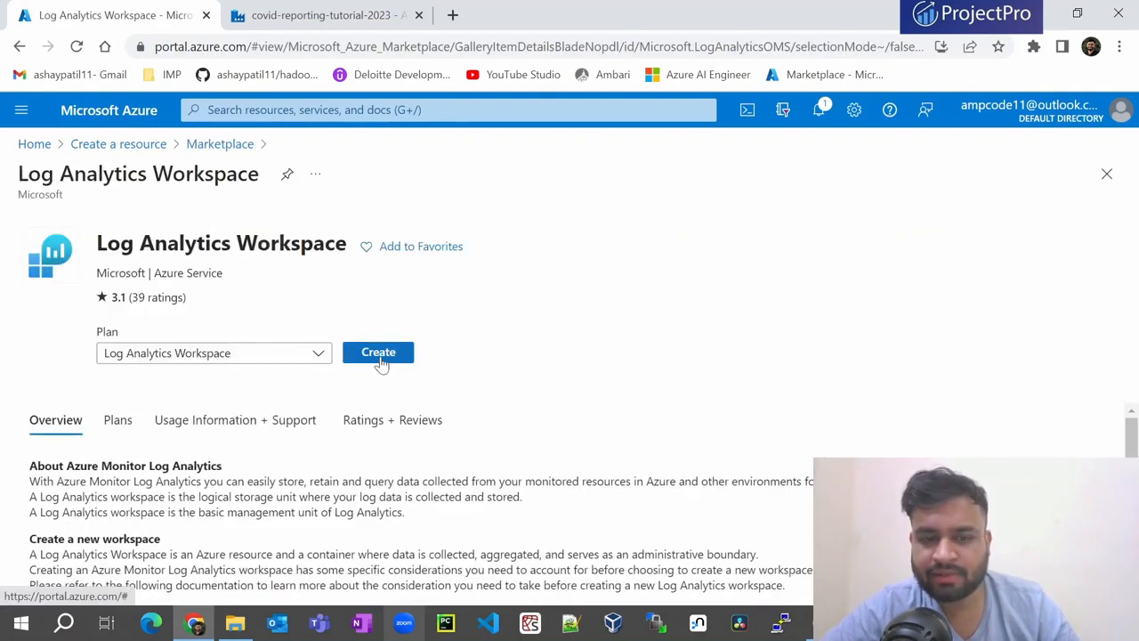
left_click(378, 359)
- Choose Azure subscription 1 and resource group covid_reporting_rg for the workspace
scroll(211, 350, "down", 2)
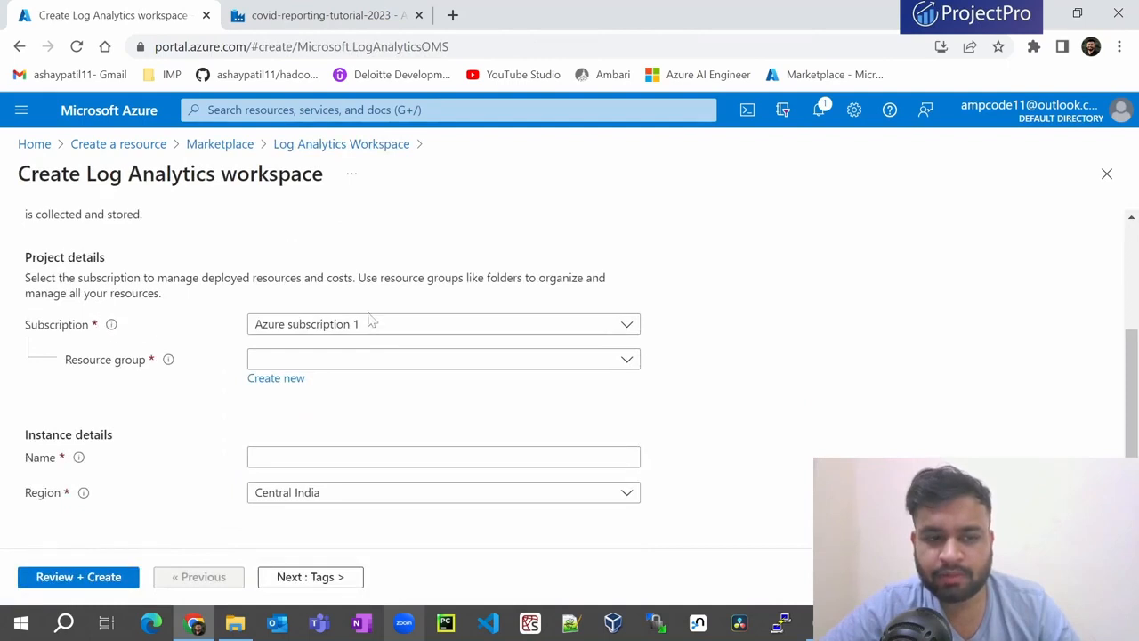
left_click(312, 330)
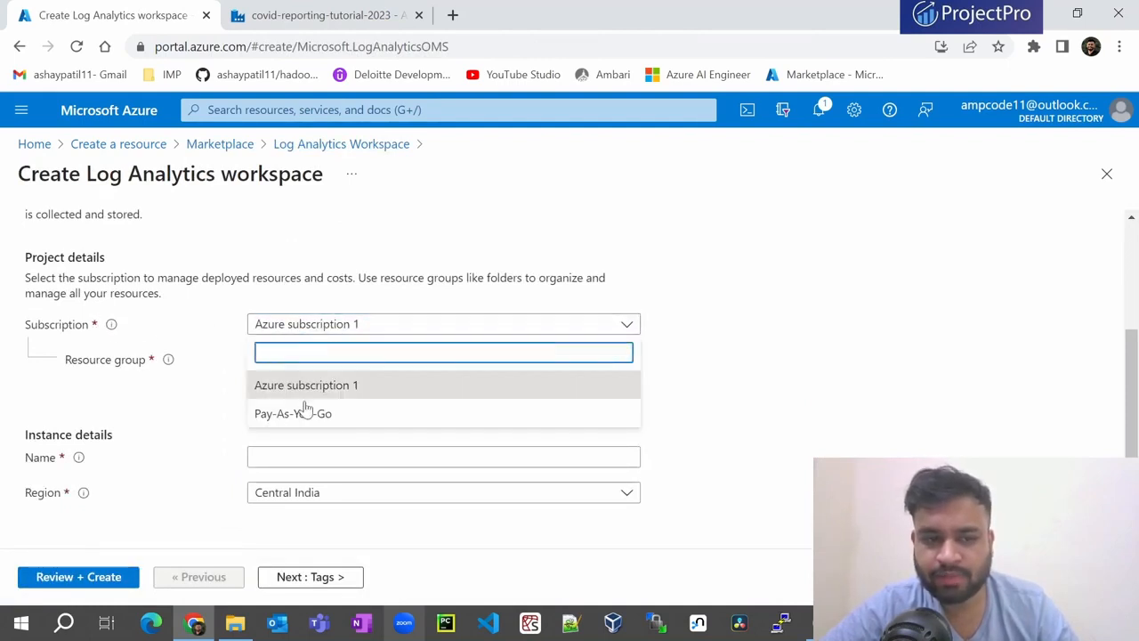
left_click(329, 383)
left_click(327, 360)
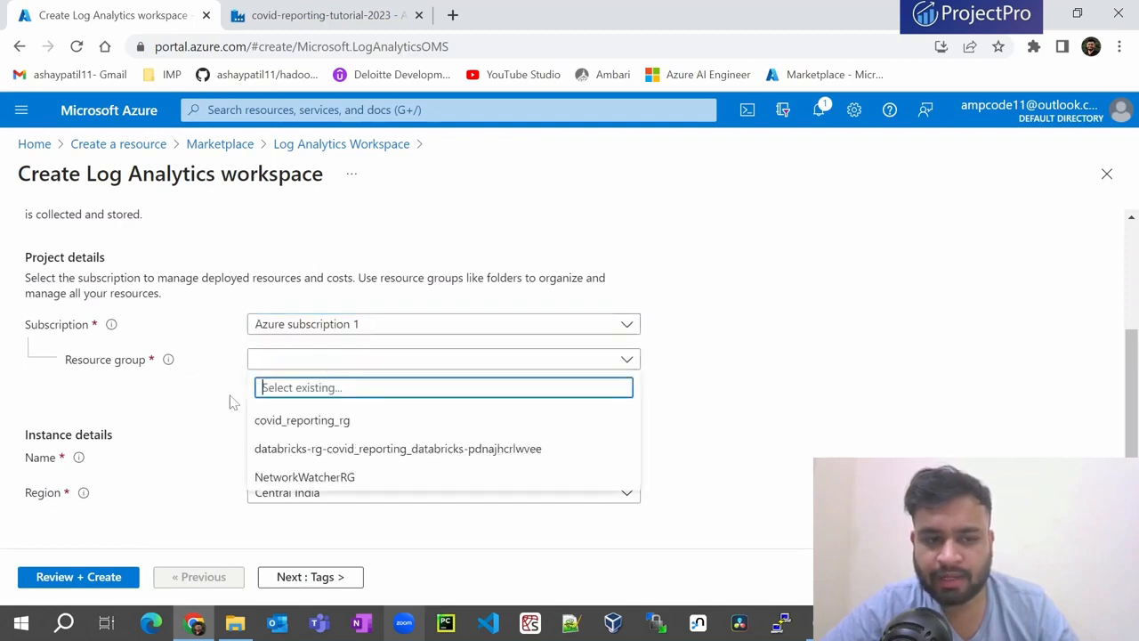
left_click(295, 433)
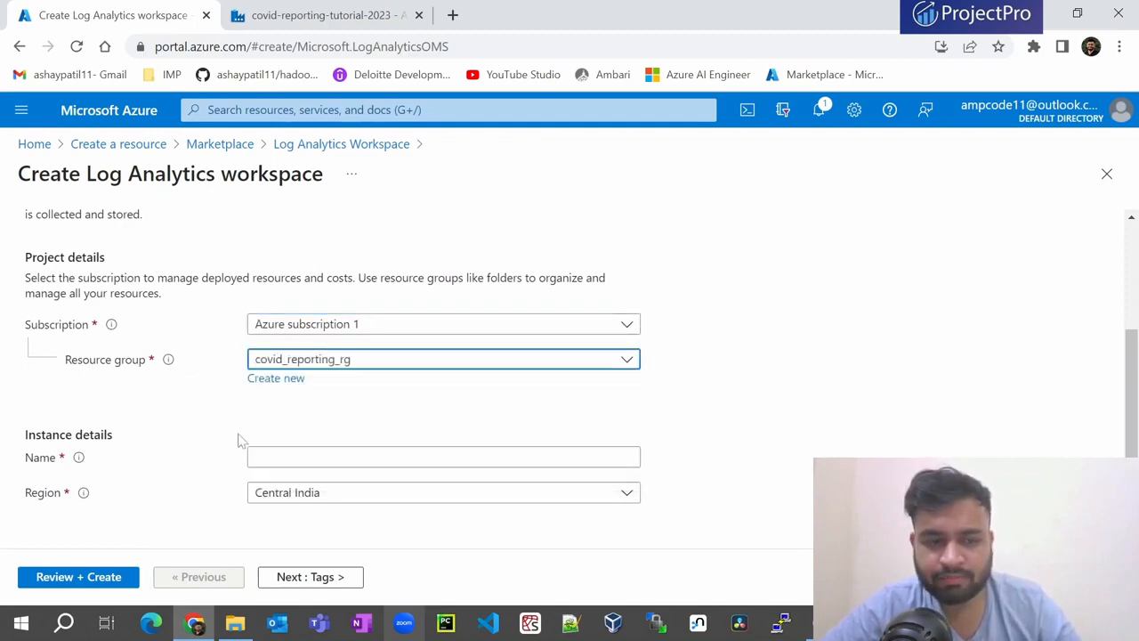
- Name the workspace covid-reporting-ws, replacing the typed underscores with hyphens
left_click(267, 456)
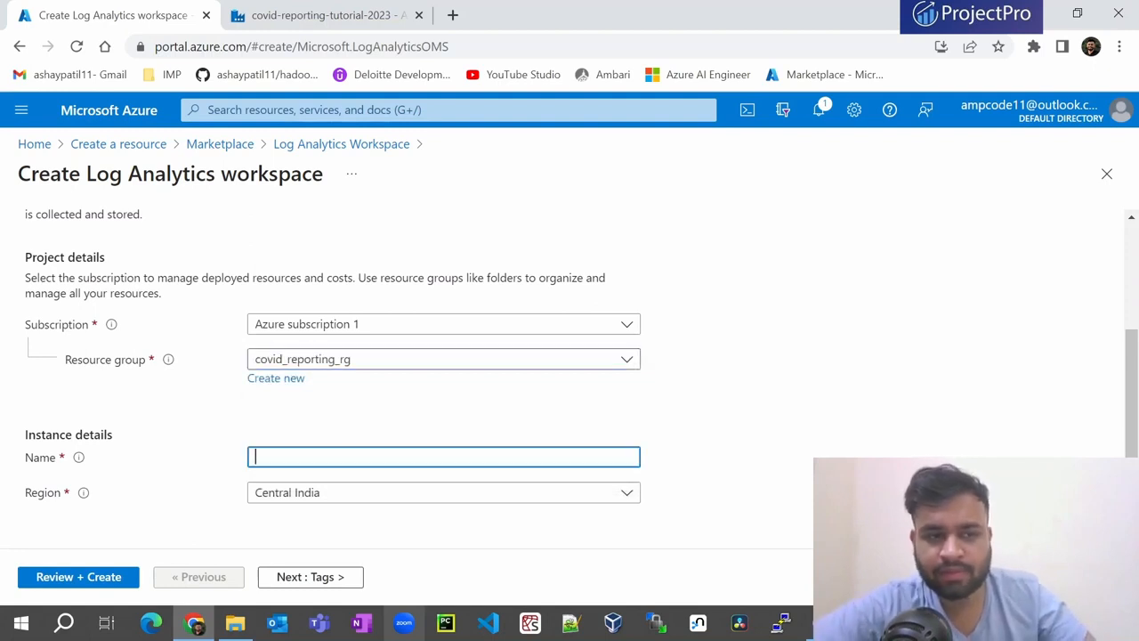
type("co")
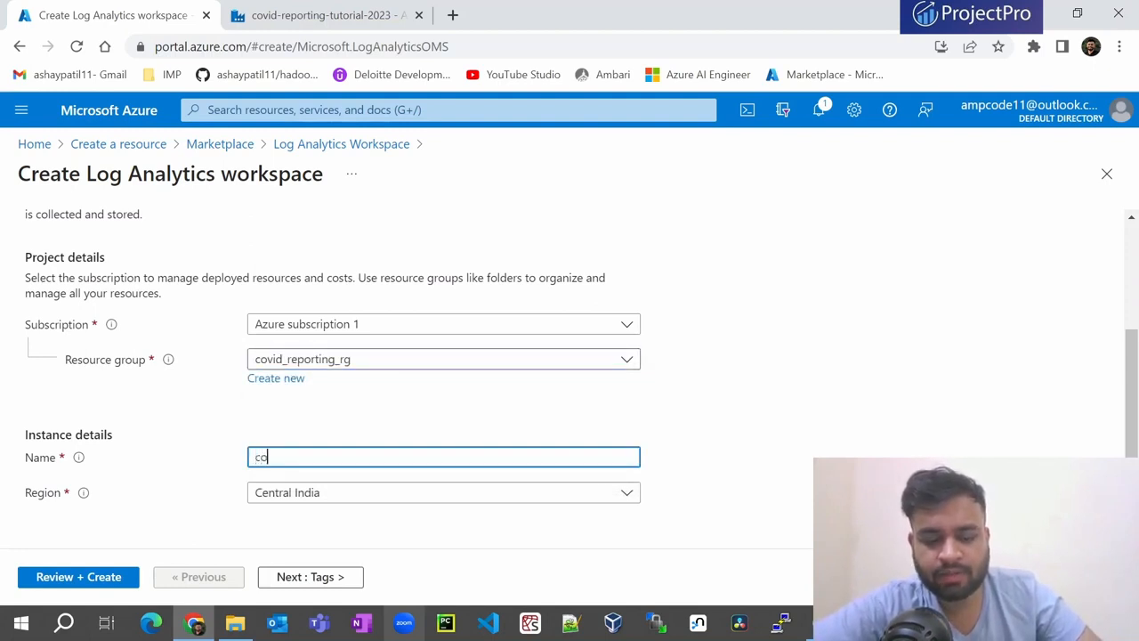
type("vid_reporting_ws")
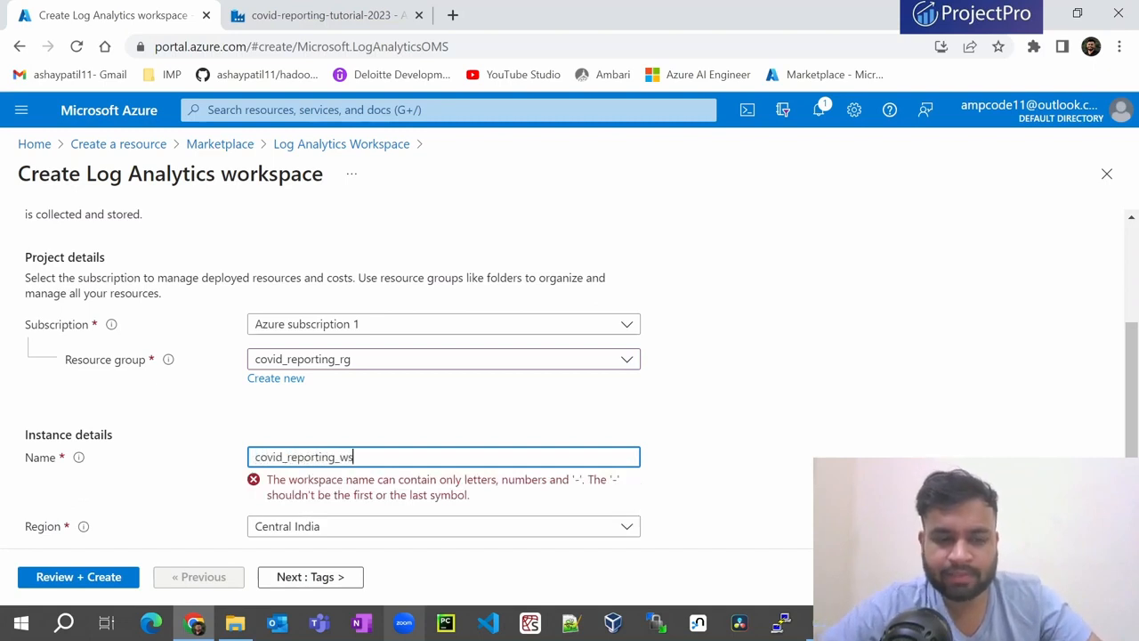
left_click(284, 456)
key("BackSpace")
type("-")
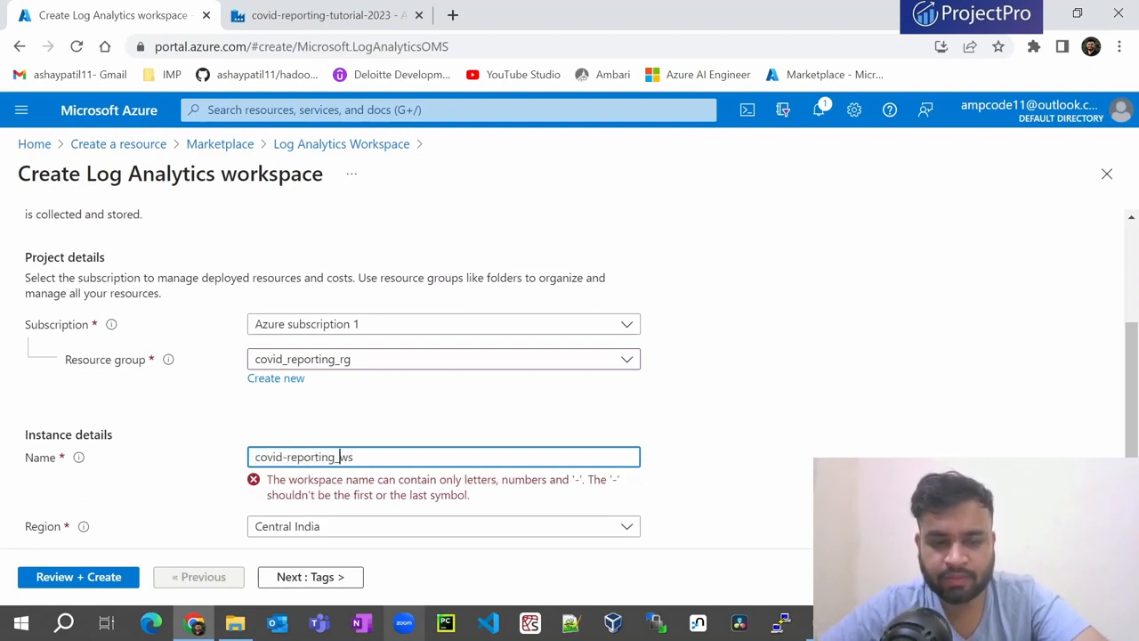
key("BackSpace")
type("-")
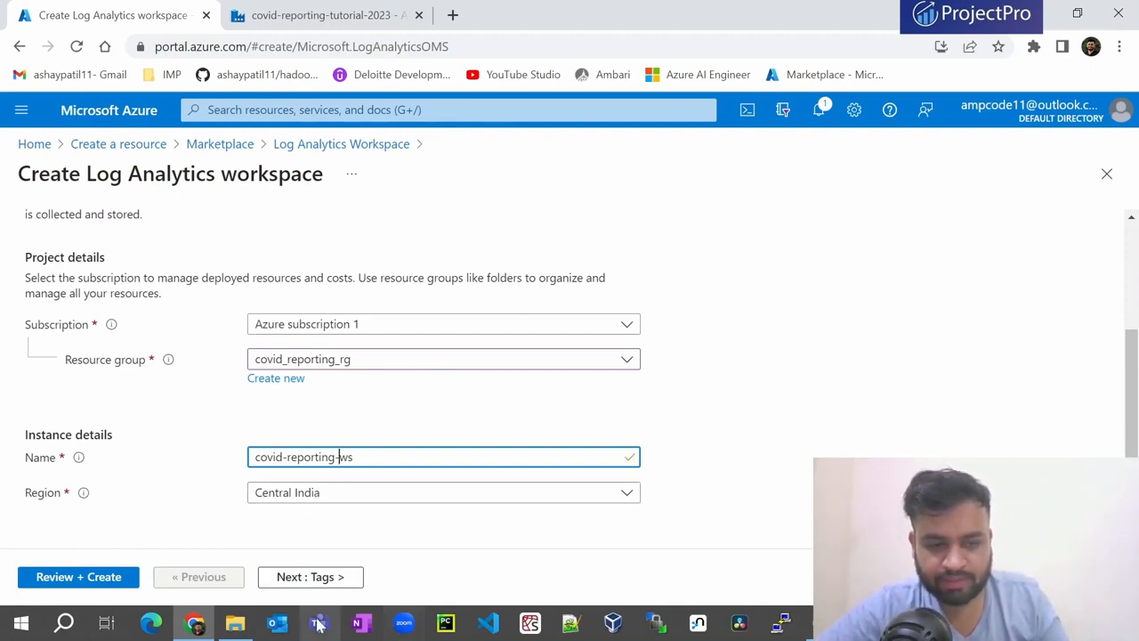
- Skip past tags to Review + Create and deploy the workspace
left_click(311, 578)
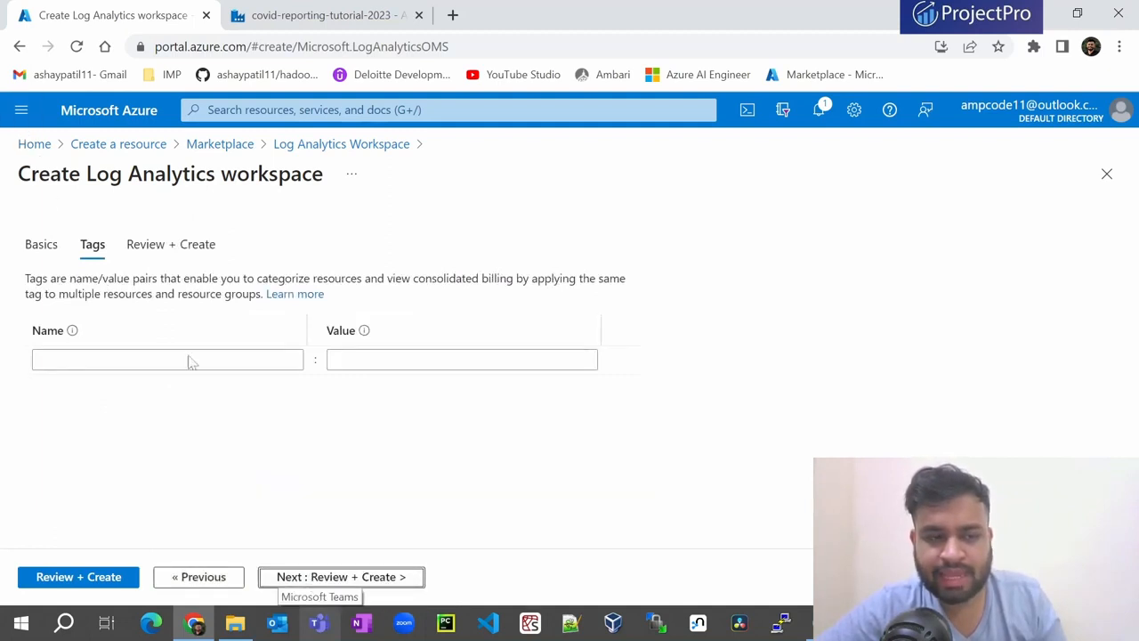
left_click(345, 576)
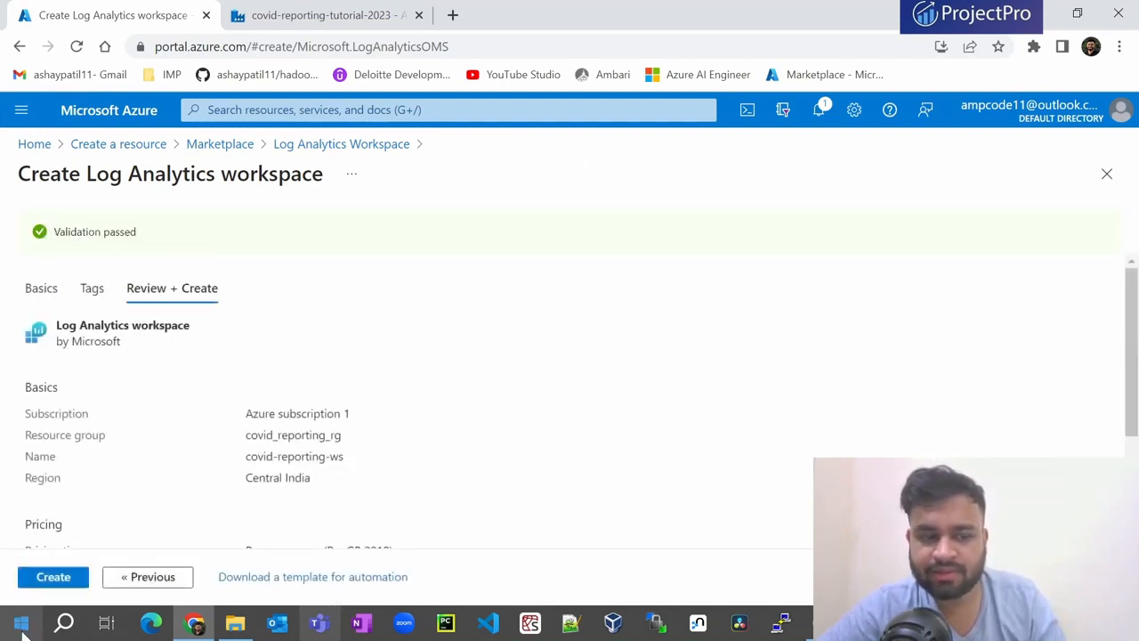
left_click(50, 579)
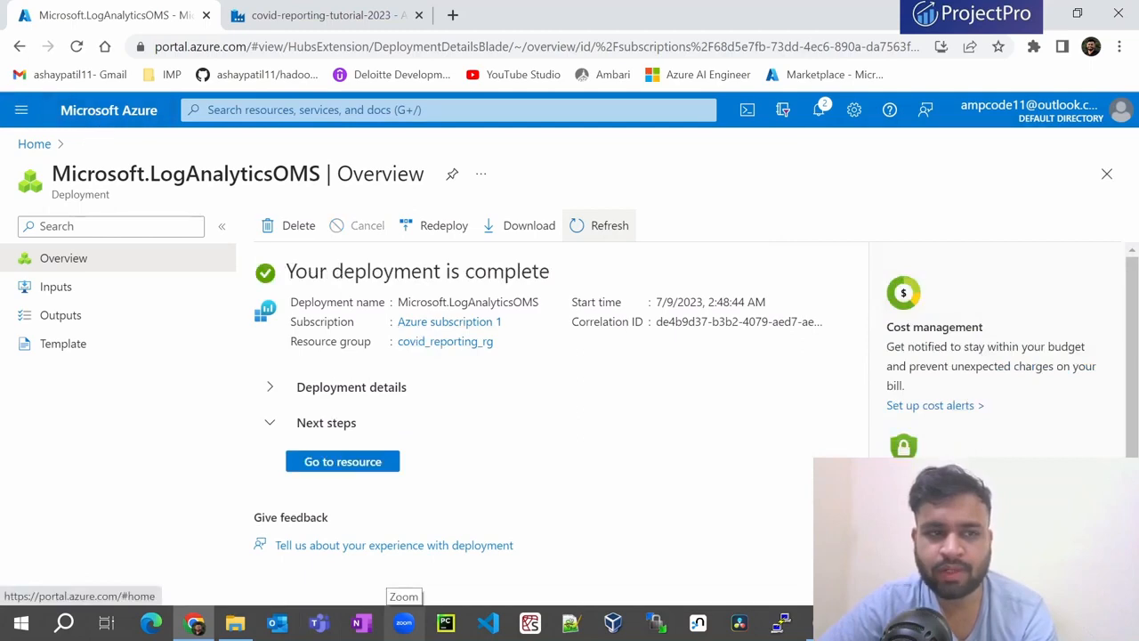
- In Azure Monitor, start a new diagnostic setting for data factory covid-reporting-tutorial-2023
left_click(456, 110)
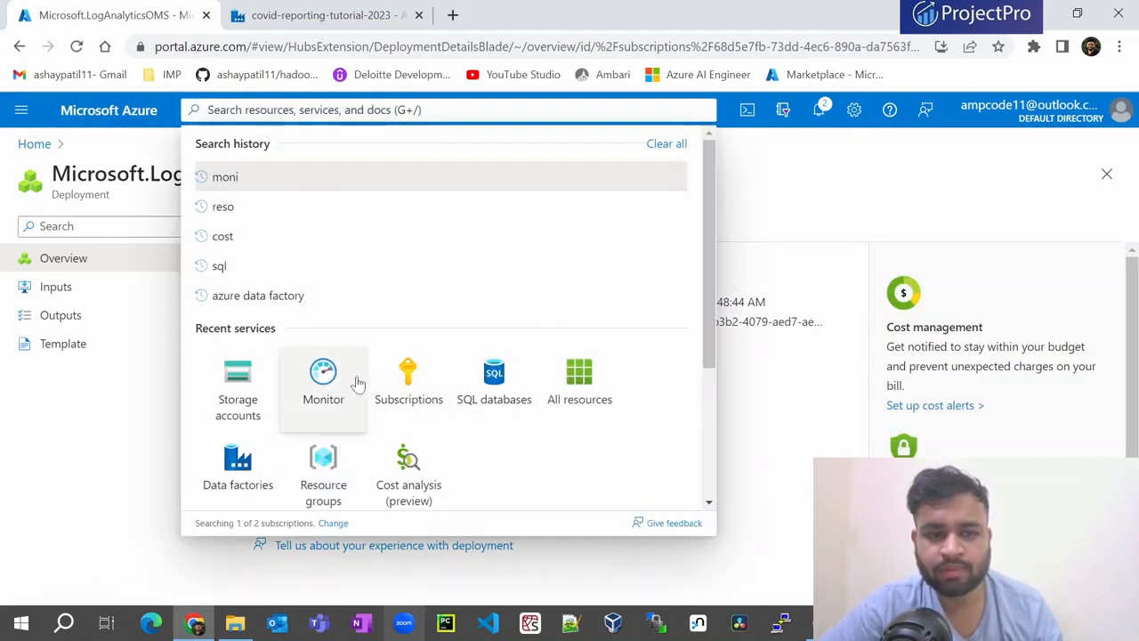
left_click(338, 383)
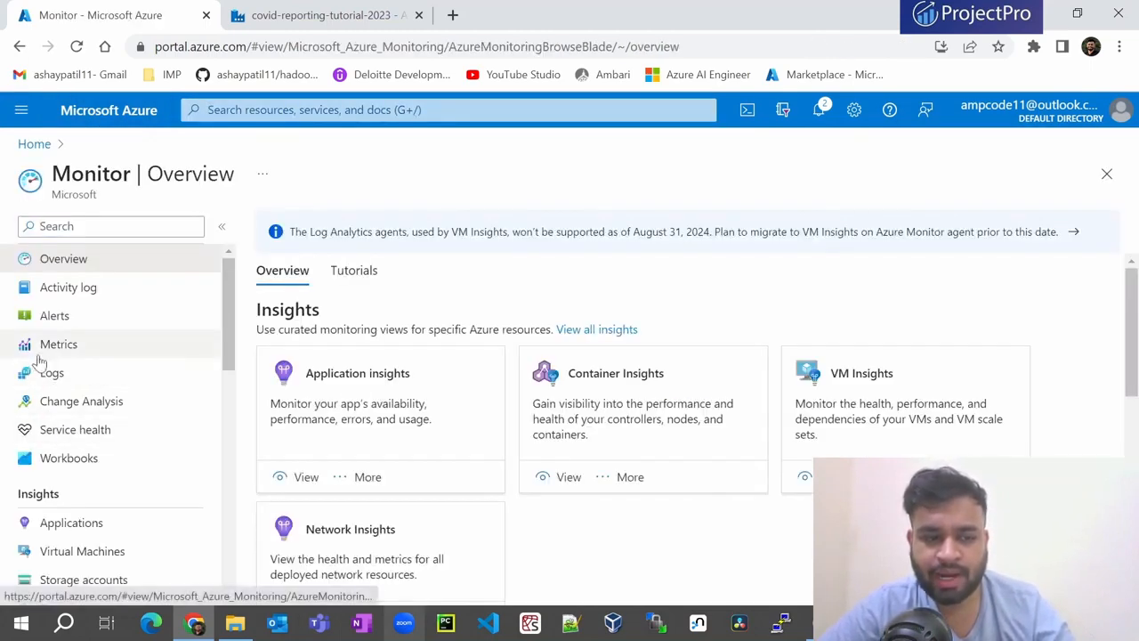
scroll(38, 361, "down", 10)
left_click(123, 381)
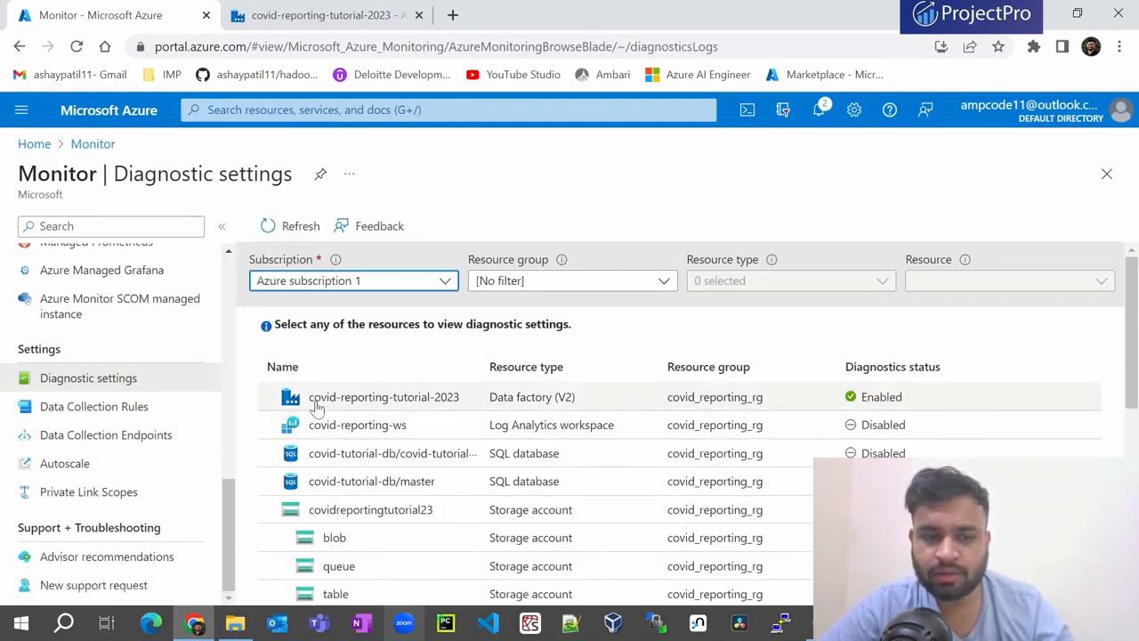
left_click(415, 398)
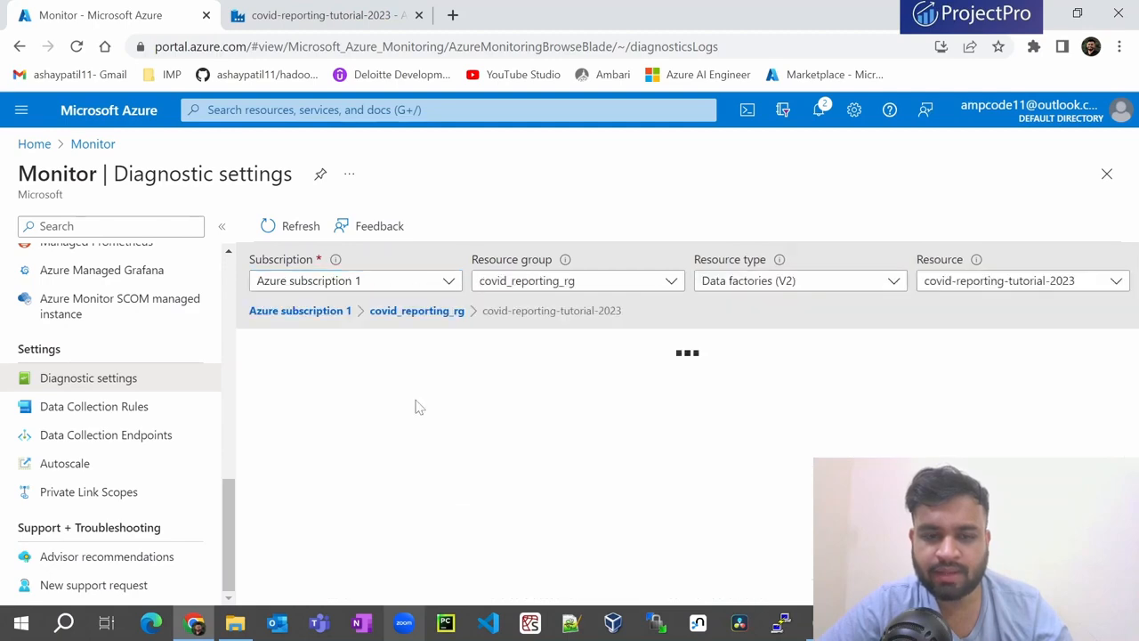
scroll(402, 400, "down", 2)
scroll(403, 401, "up", 3)
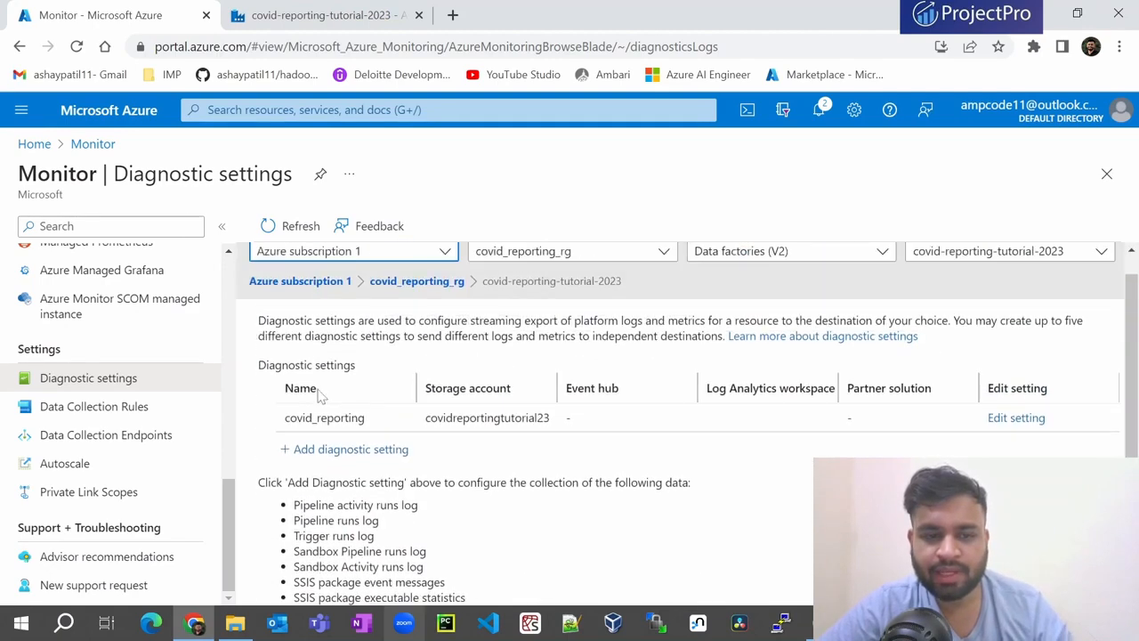
left_click(400, 450)
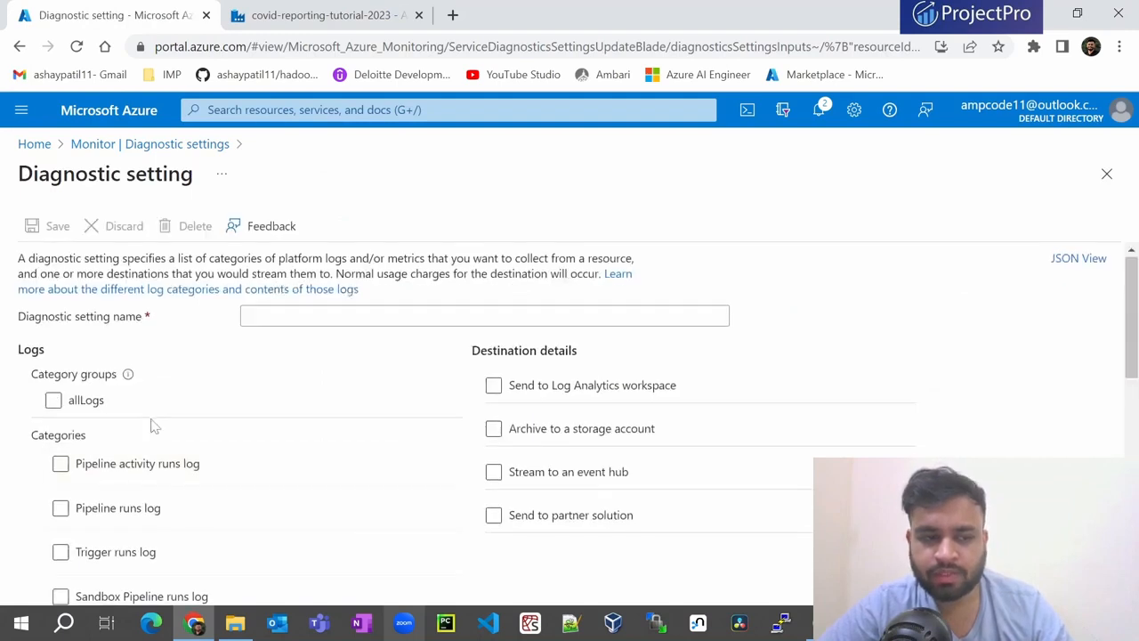
- Send Pipeline activity runs, Pipeline runs and Trigger runs logs to workspace covid-reporting-ws
scroll(133, 410, "down", 2)
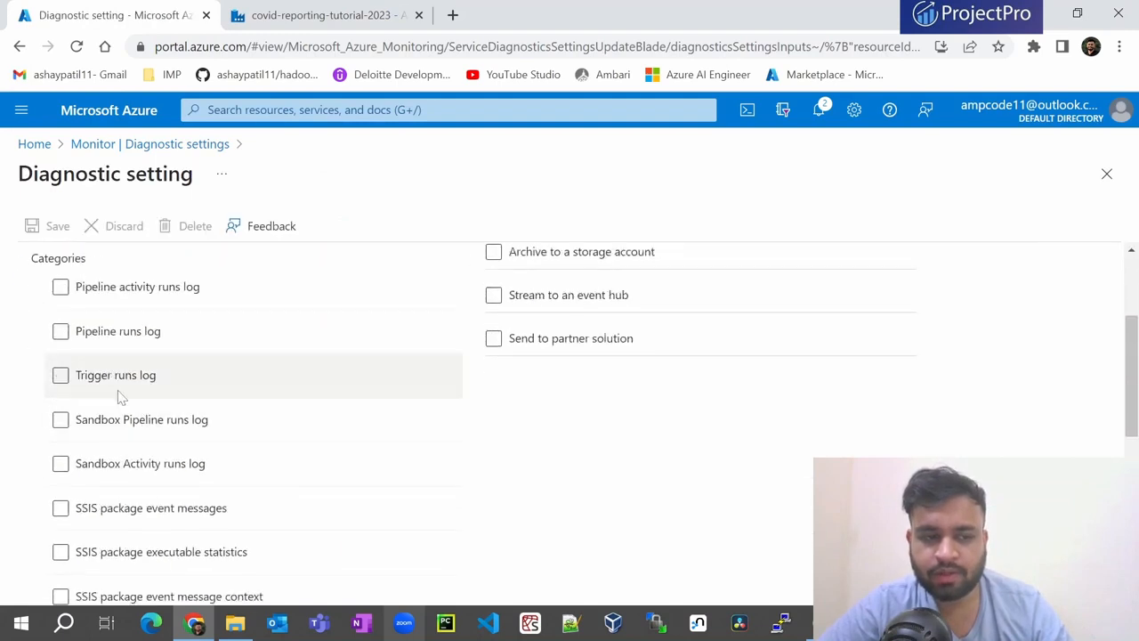
left_click(59, 287)
left_click(59, 331)
left_click(60, 374)
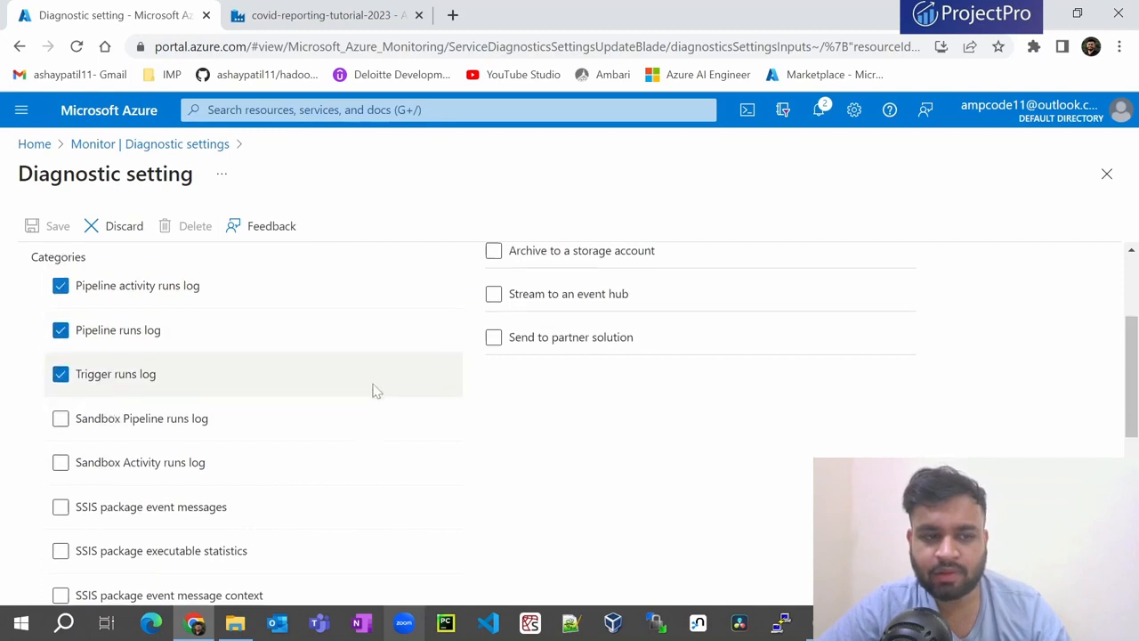
scroll(371, 394, "down", 5)
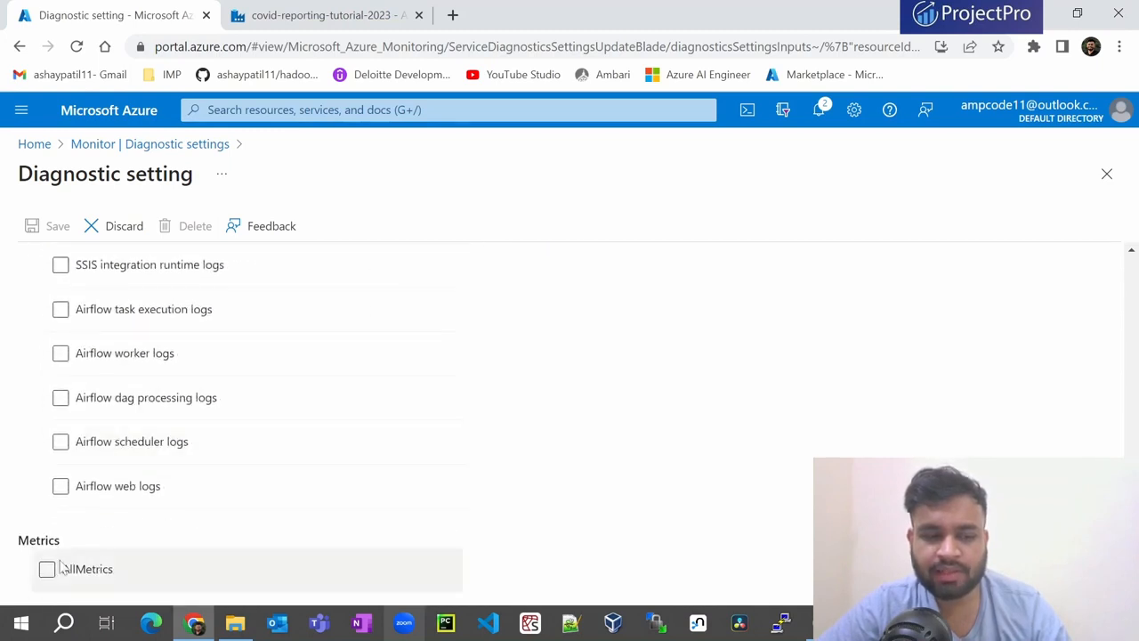
scroll(471, 450, "up", 6)
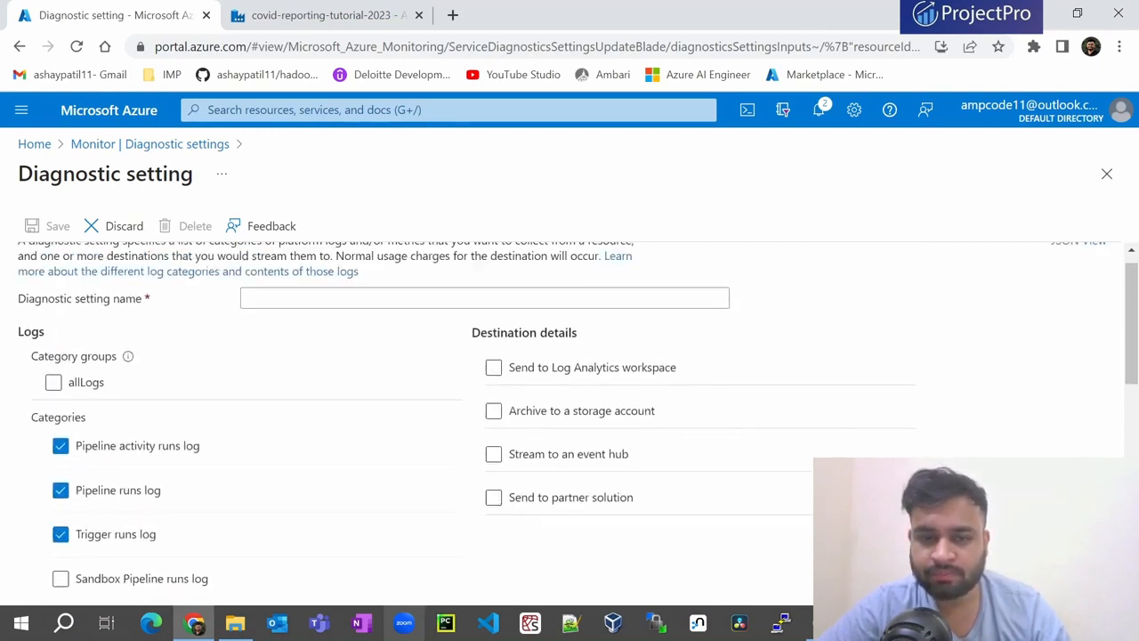
left_click(495, 369)
scroll(792, 383, "down", 1)
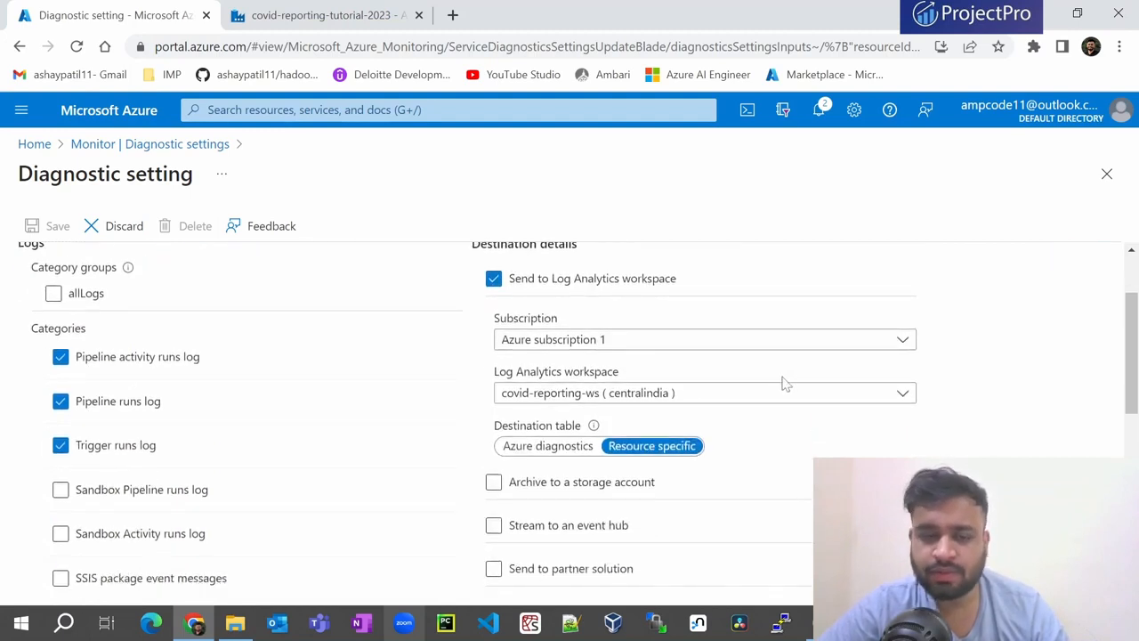
left_click(547, 400)
left_click(560, 452)
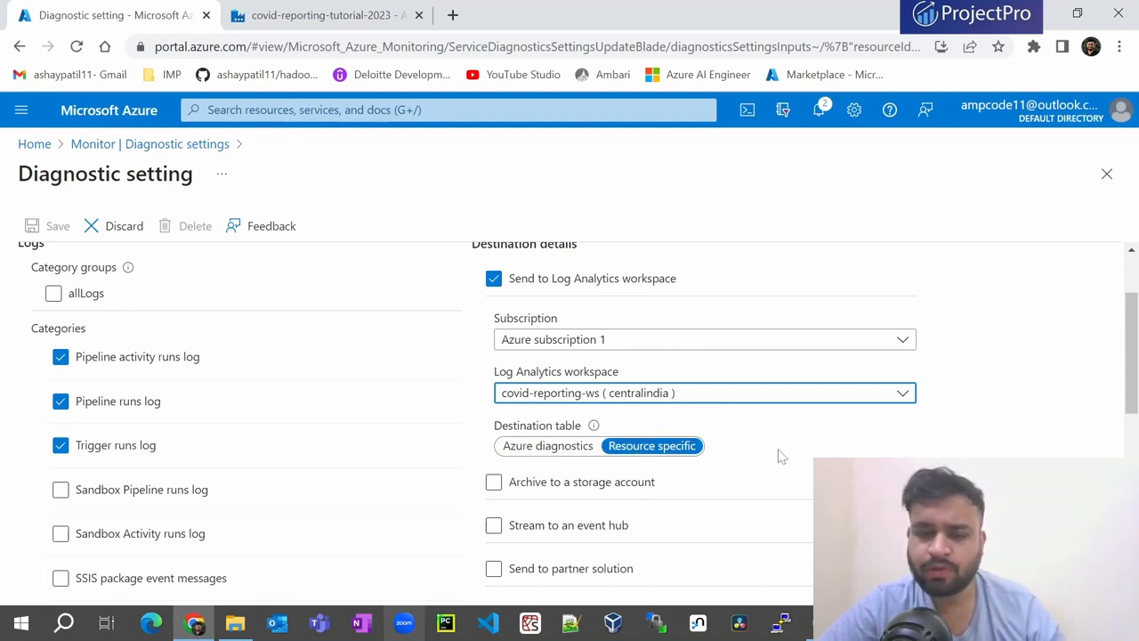
- Name the diagnostic setting reporting-ws and save it
scroll(779, 456, "down", 6)
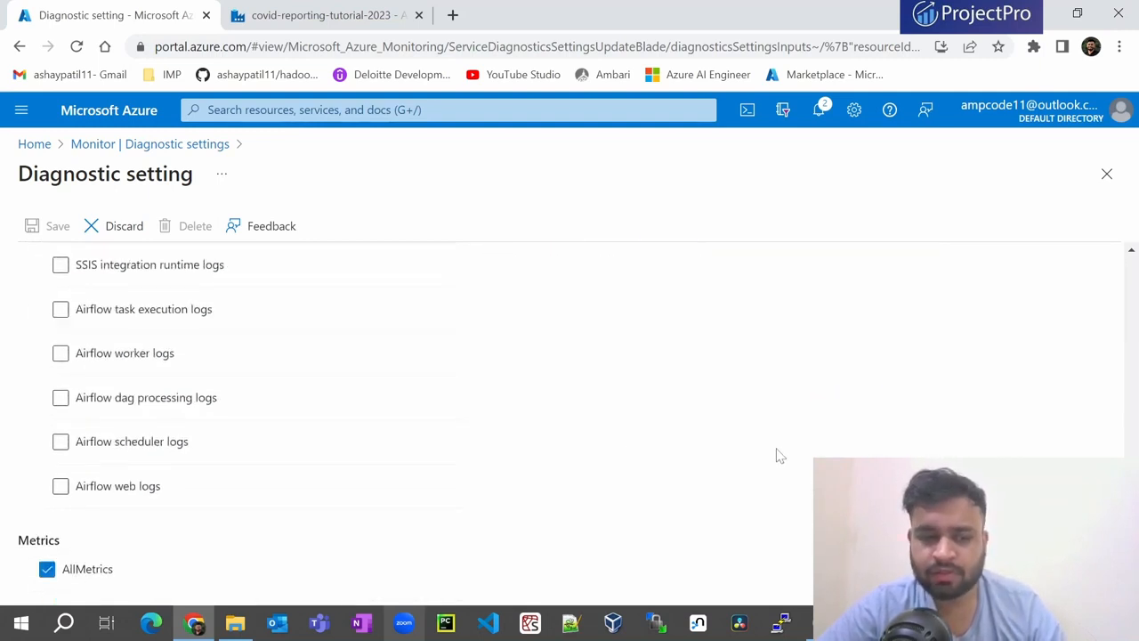
scroll(472, 459, "up", 8)
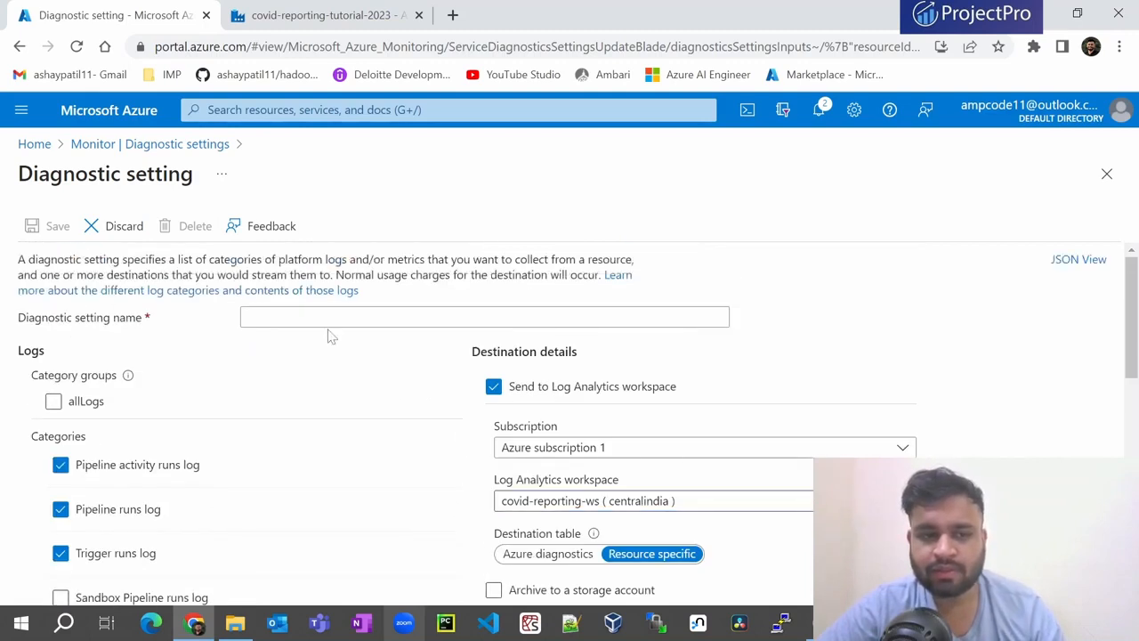
left_click(484, 317)
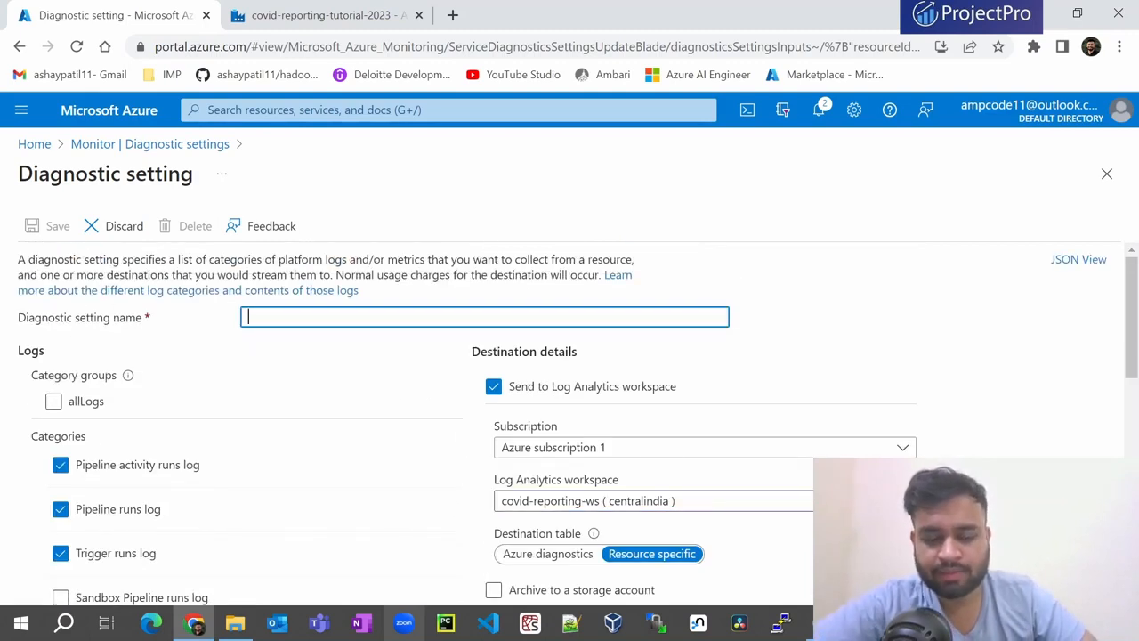
type("reporting")
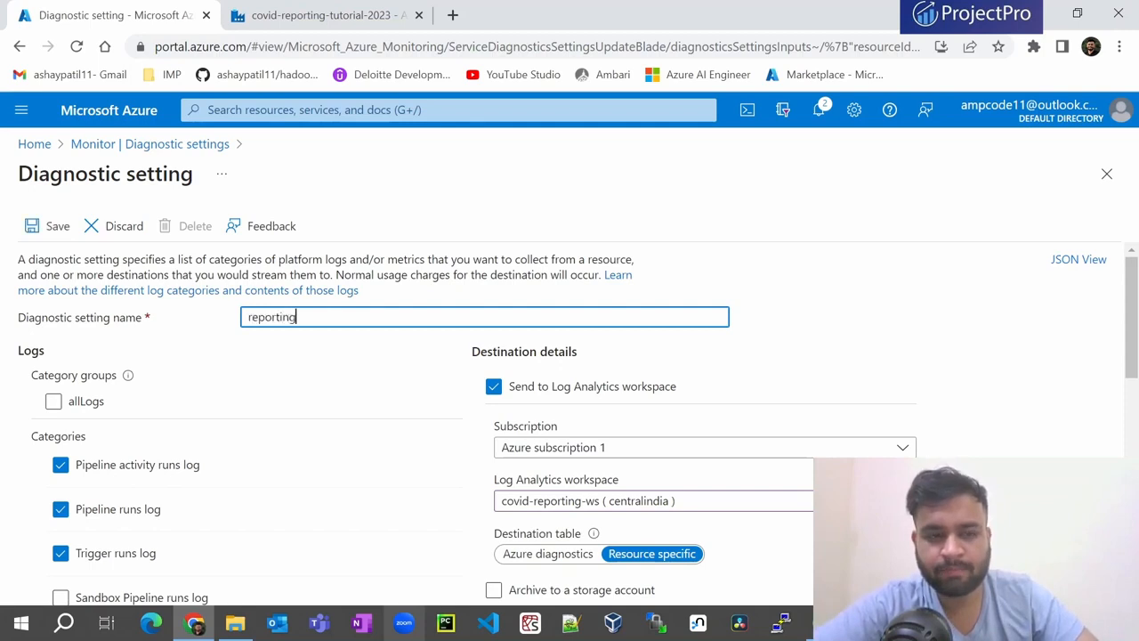
type("-ws")
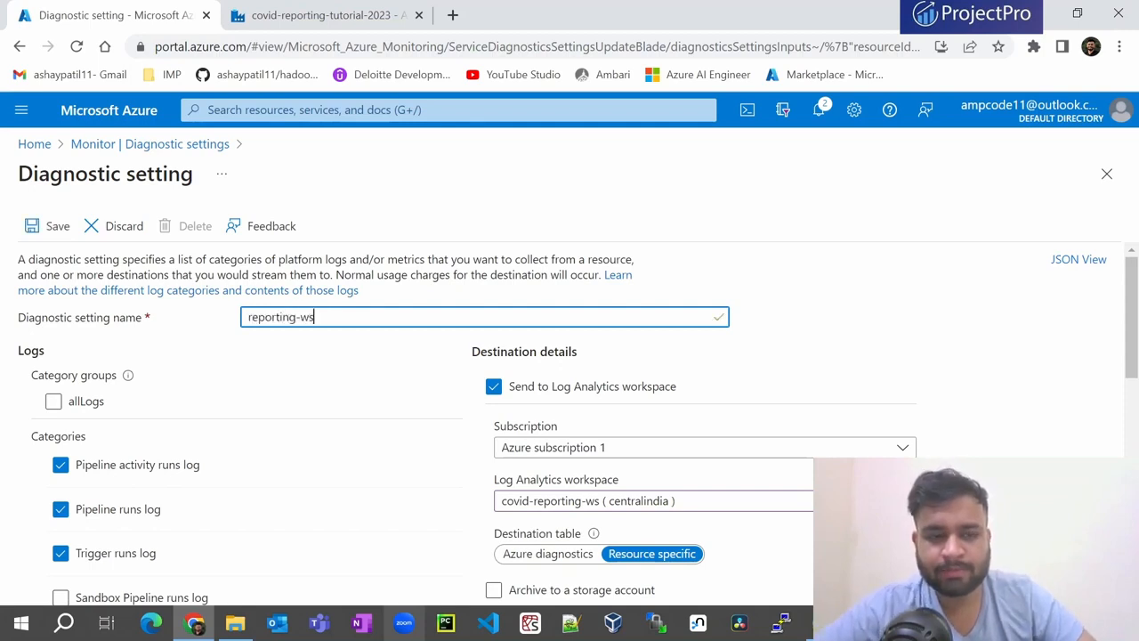
left_click(44, 226)
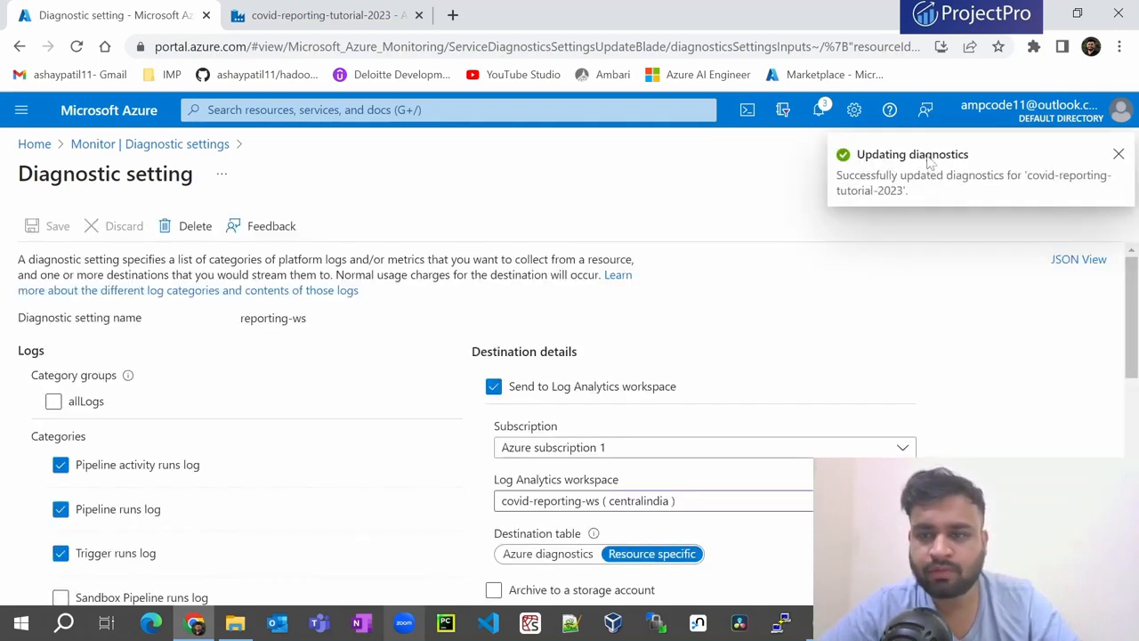
- Open the covid-reporting-ws workspace and go to its Logs page
left_click(116, 144)
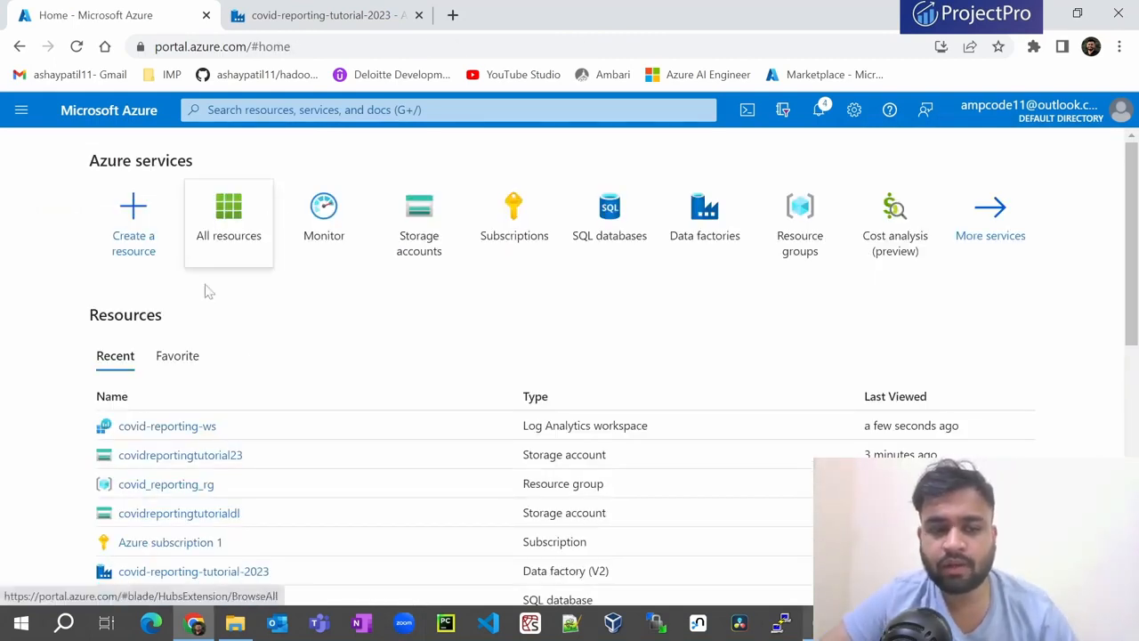
left_click(182, 430)
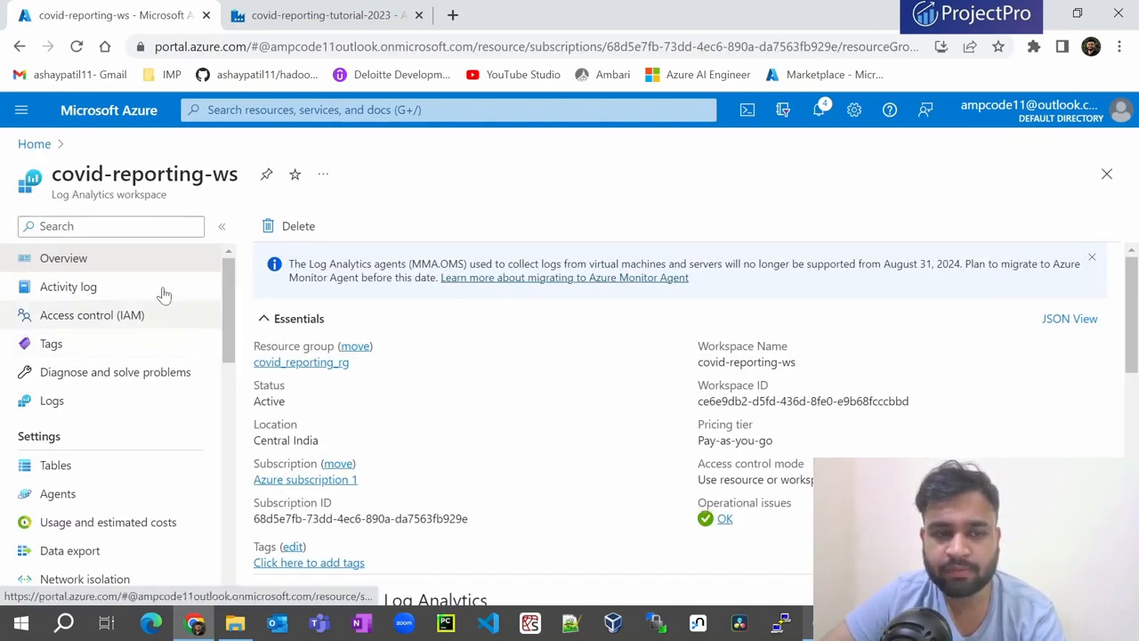
left_click(57, 406)
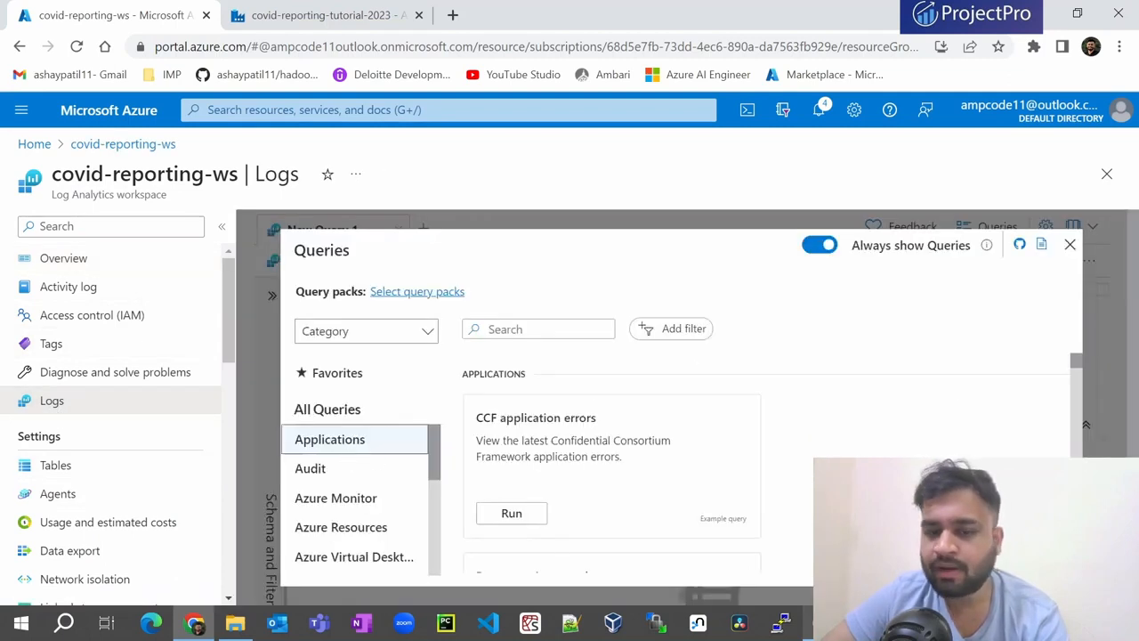
- Scroll through the Queries gallery and close it, leaving an empty New Query 1 editor
mouse_move(658, 481)
scroll(539, 505, "down", 4)
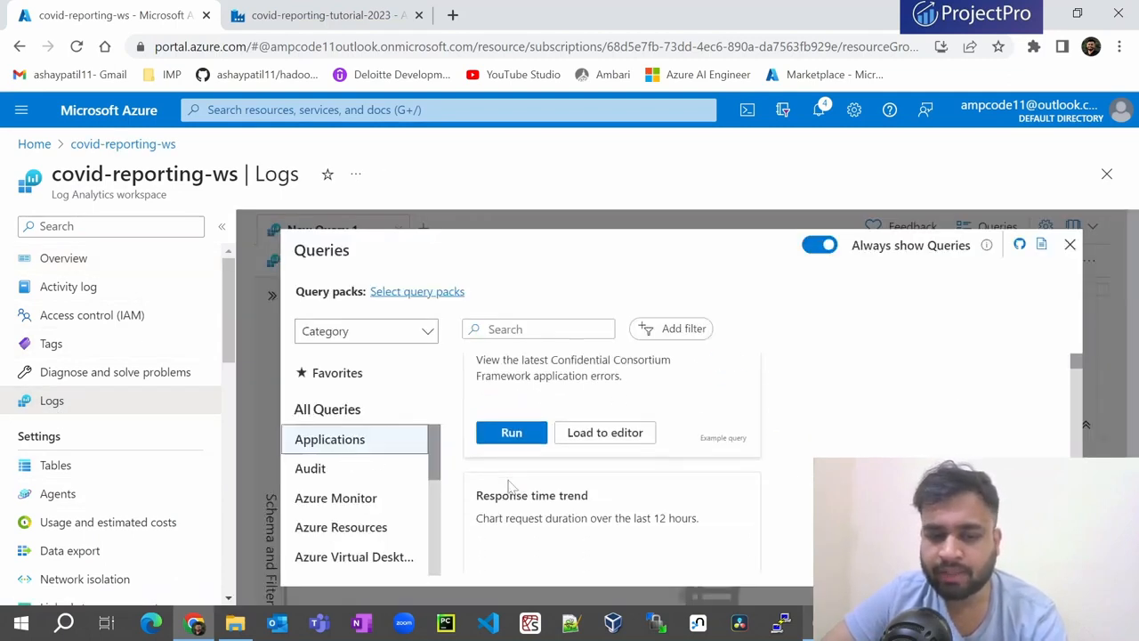
scroll(574, 501, "down", 4)
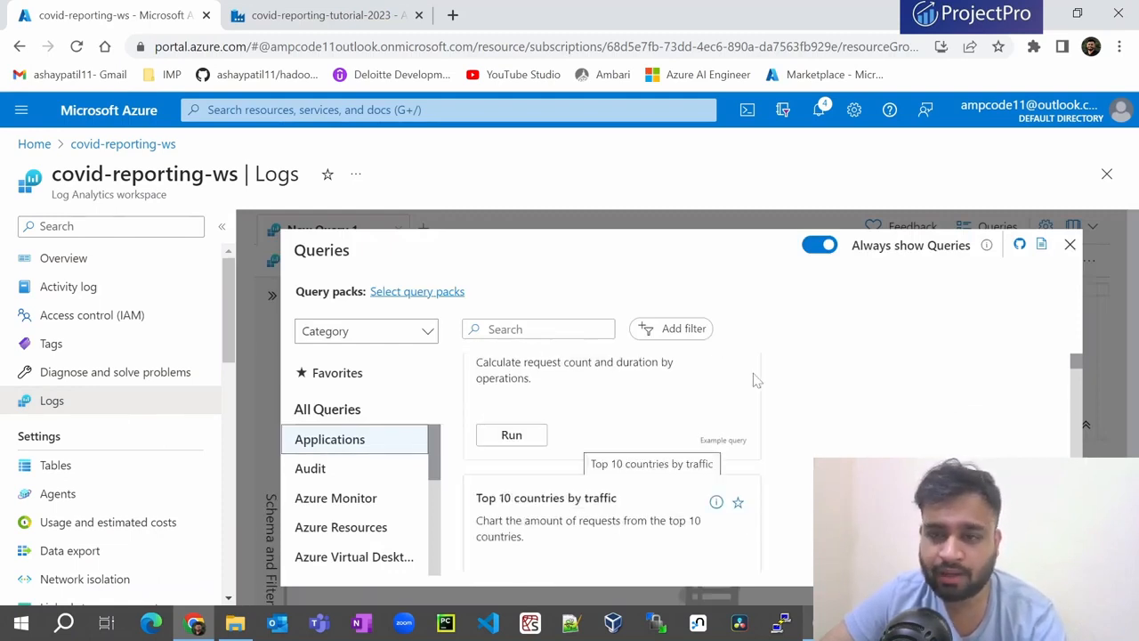
left_click(1069, 245)
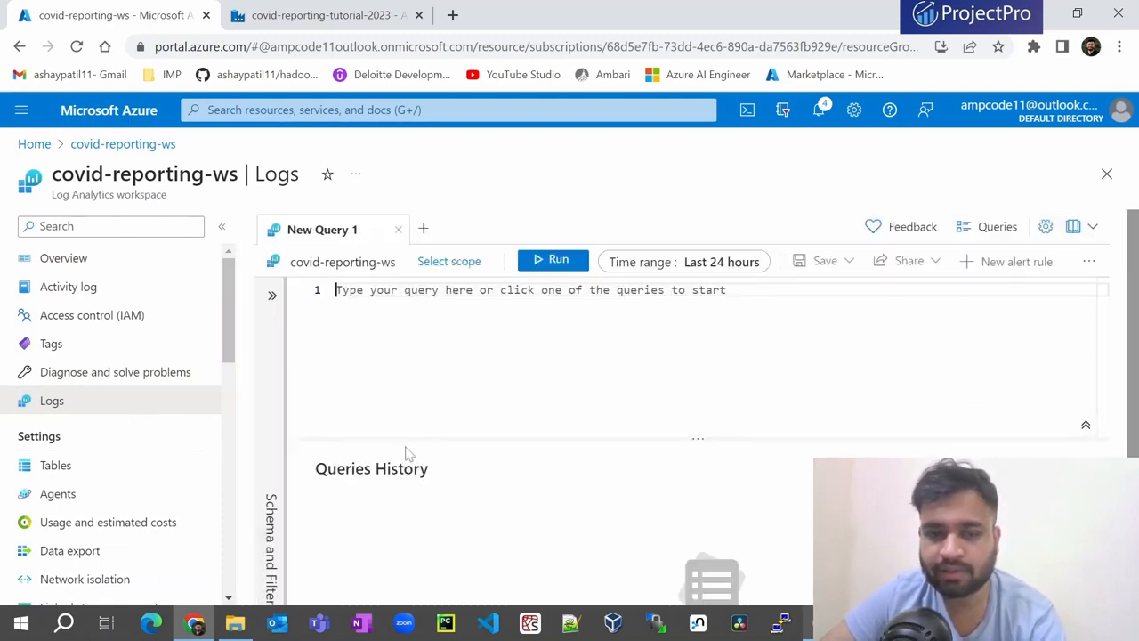
- Scope the query to Azure subscription 1, resource group covid_reporting_rg and the covid-reporting-tutorial-2023 data factory
left_click(436, 262)
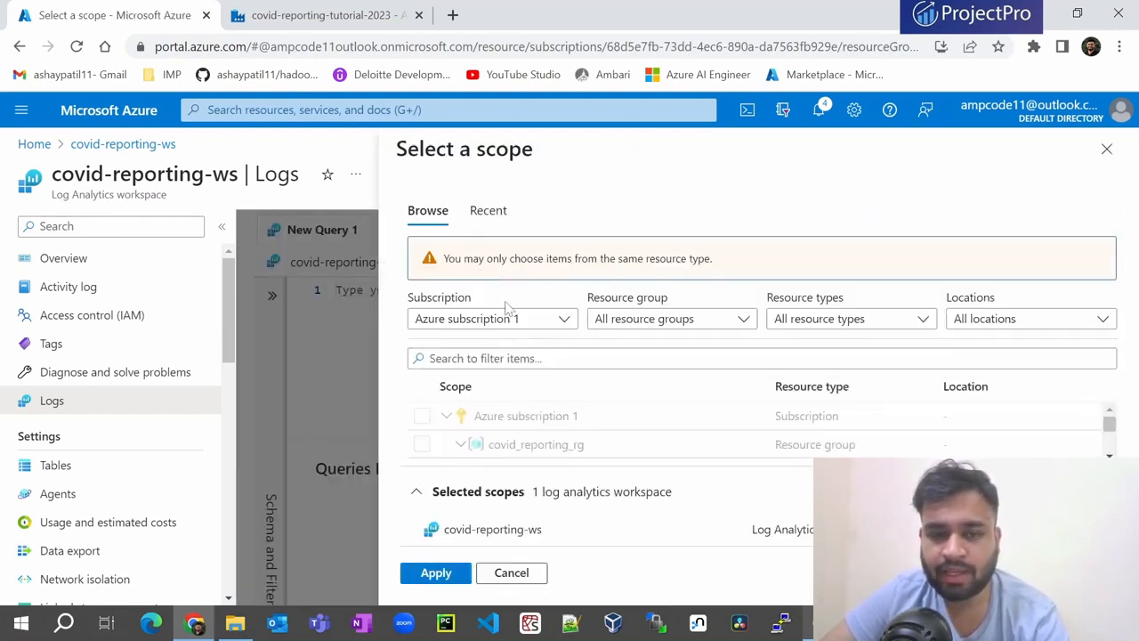
left_click(507, 313)
left_click(469, 411)
left_click(685, 322)
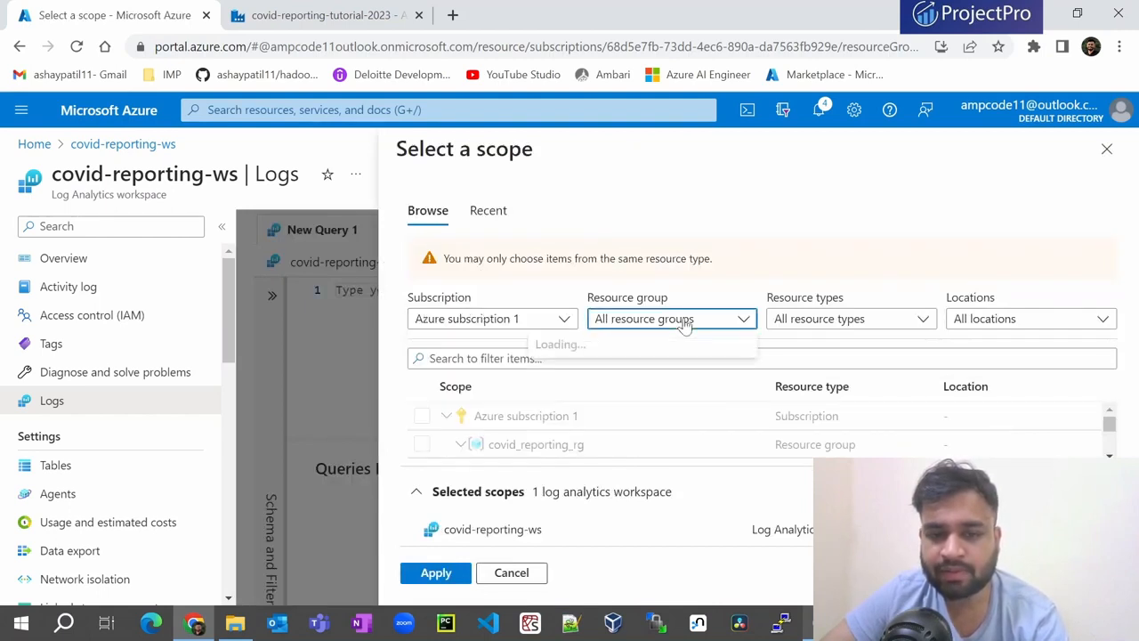
left_click(424, 379)
left_click(427, 407)
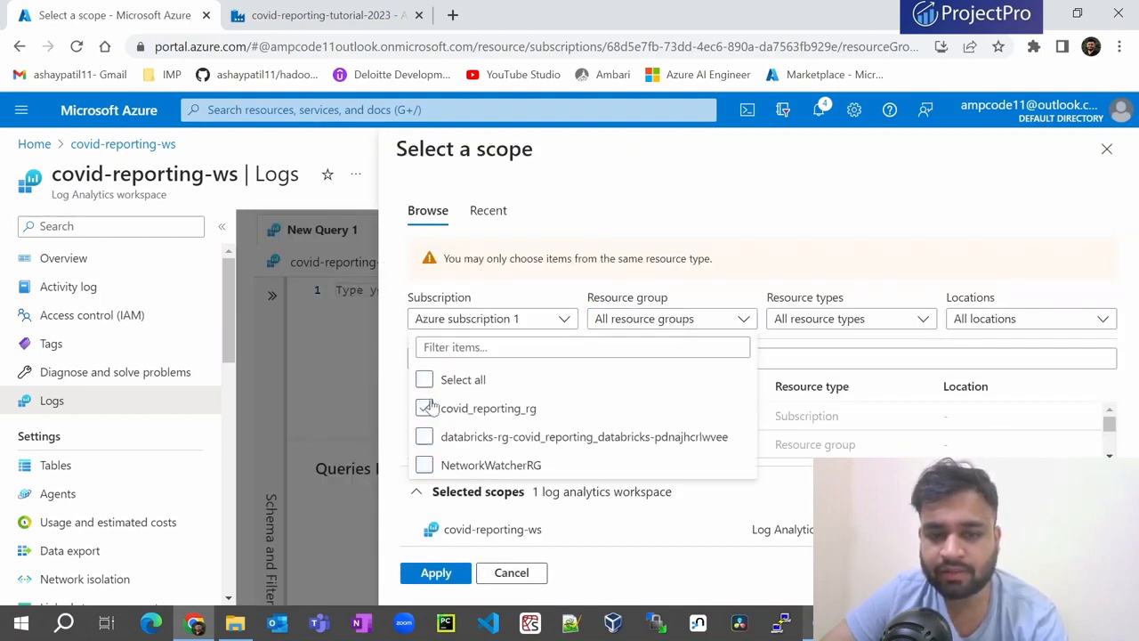
left_click(849, 319)
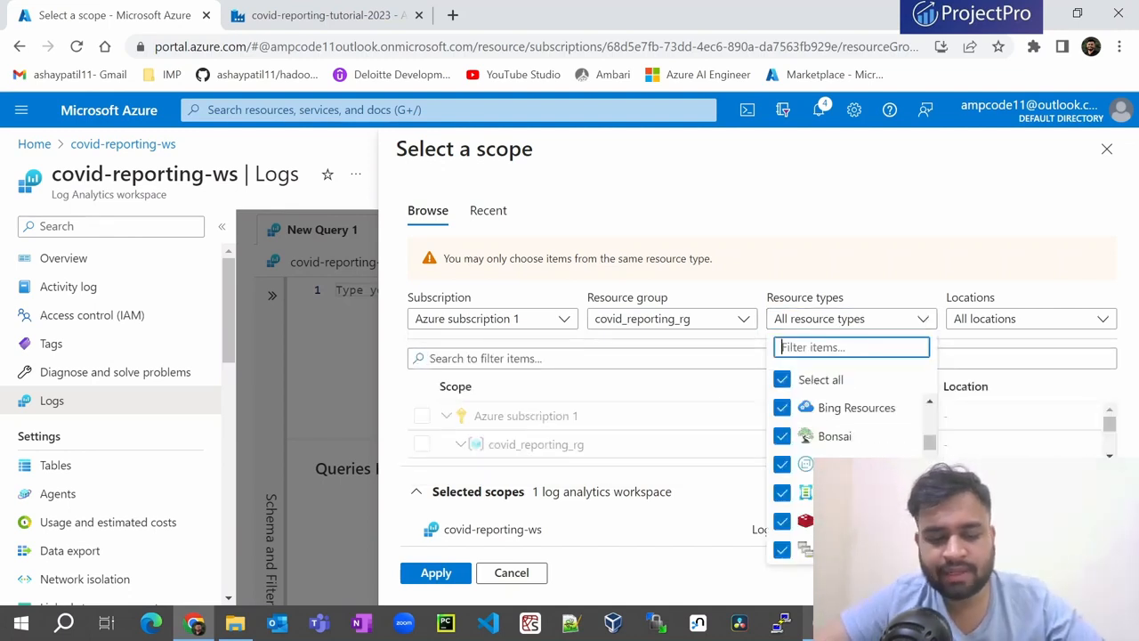
type("data fac")
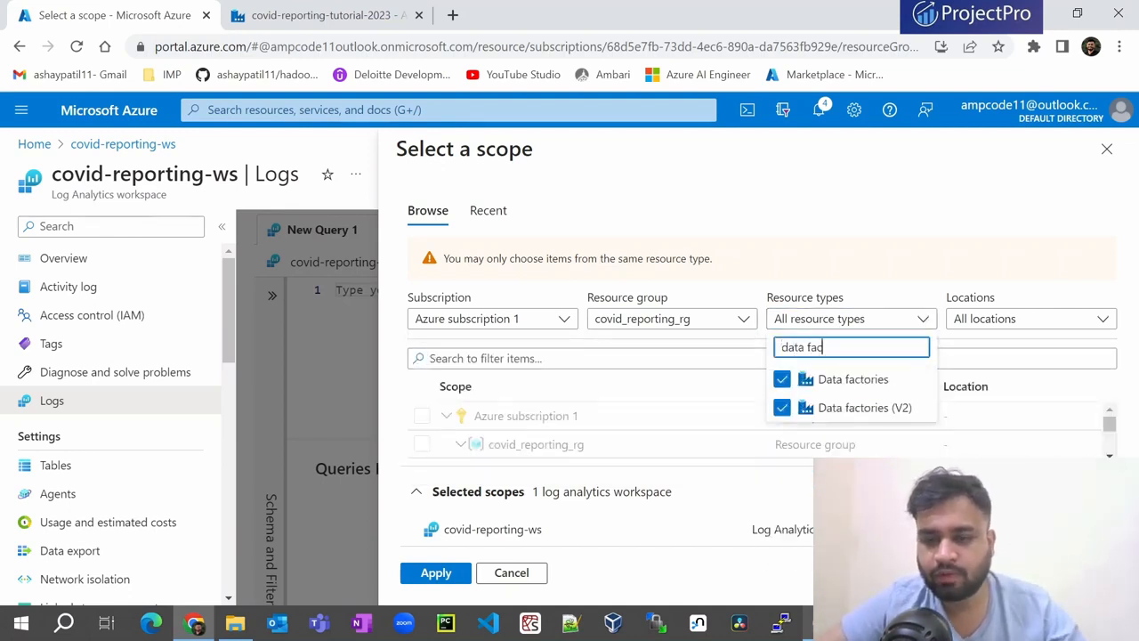
left_click(718, 376)
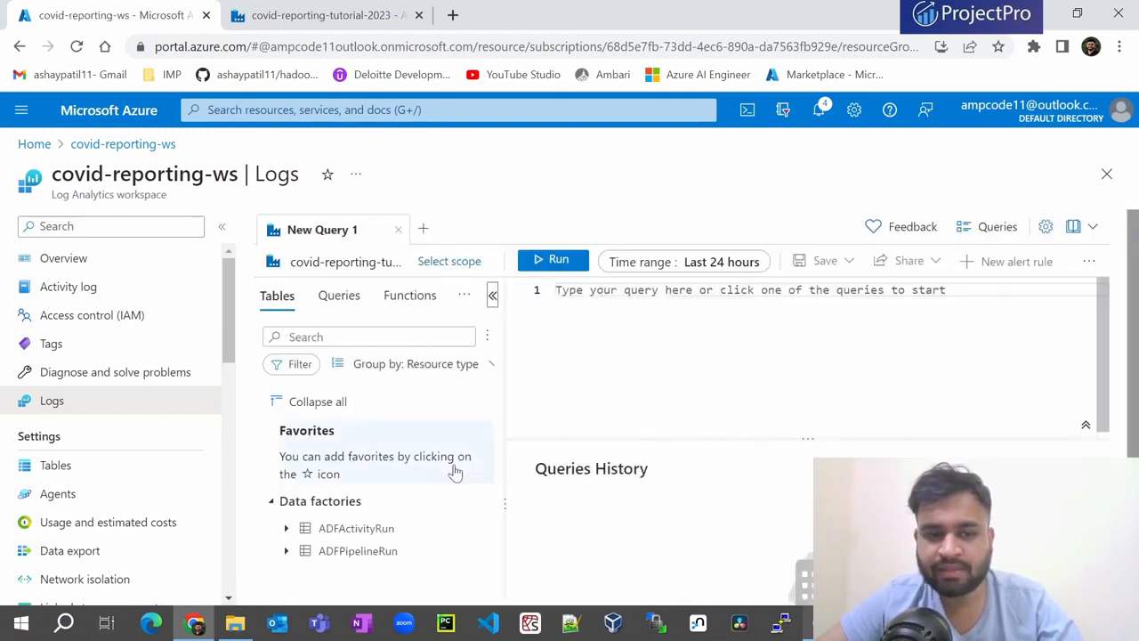
- Run an 'ADFActivityRun | count' query to count the activity run records
scroll(326, 517, "down", 2)
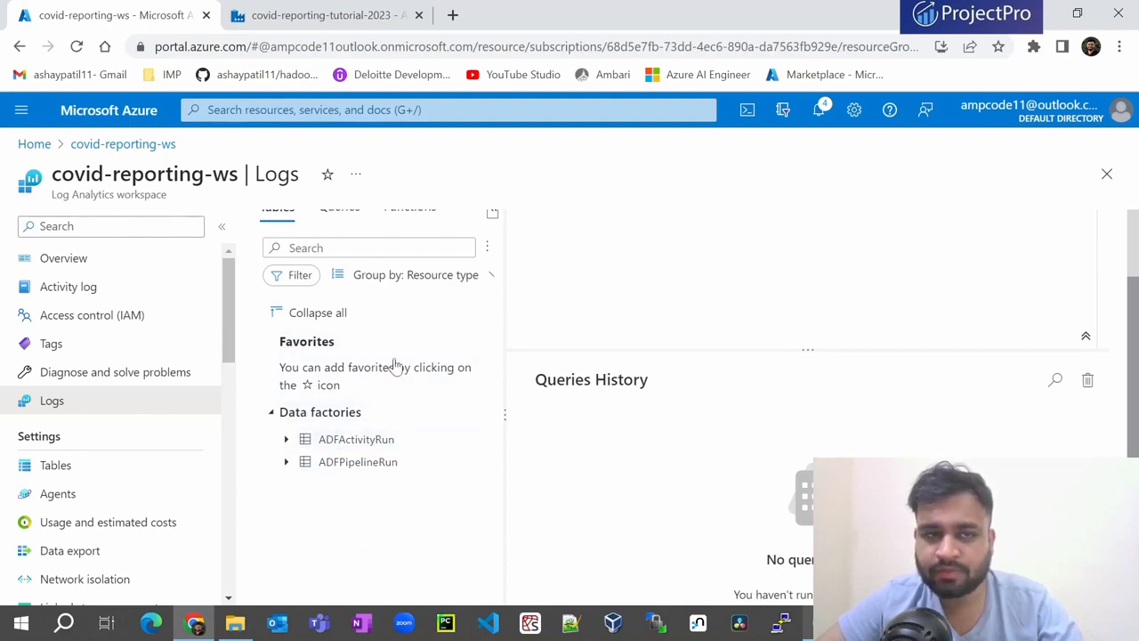
left_click(287, 439)
scroll(400, 469, "down", 1)
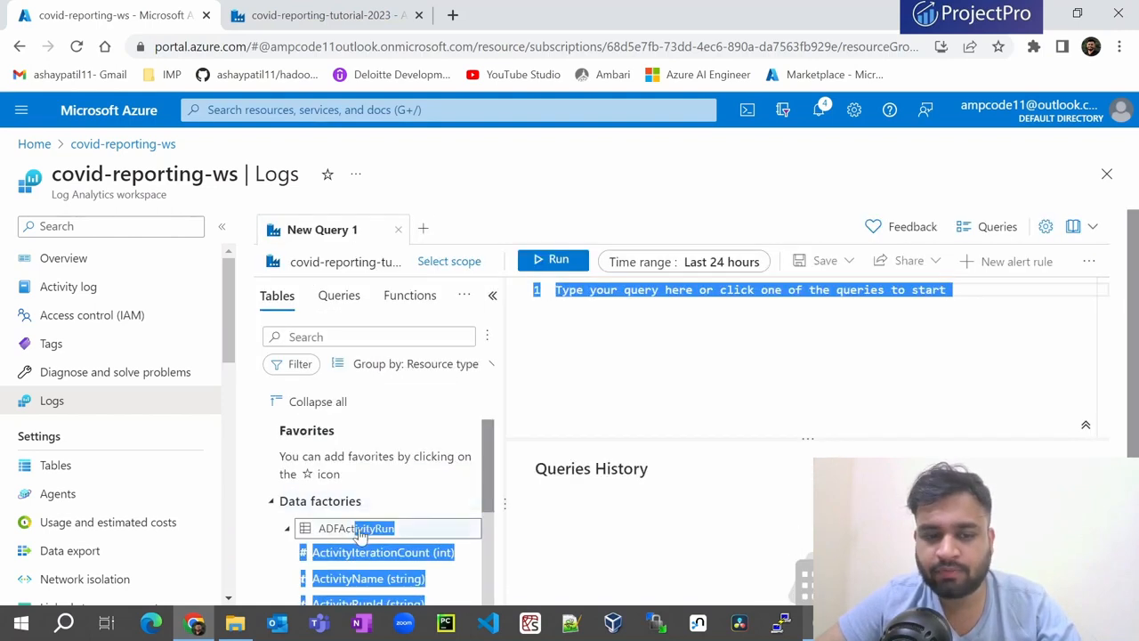
double_click(359, 529)
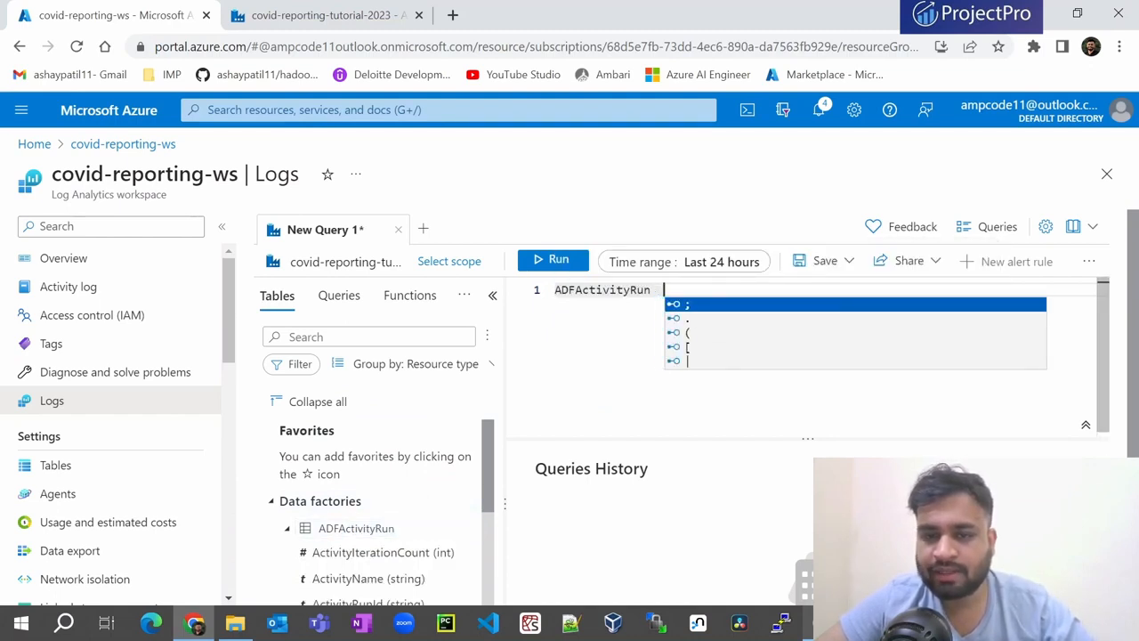
type("| ru")
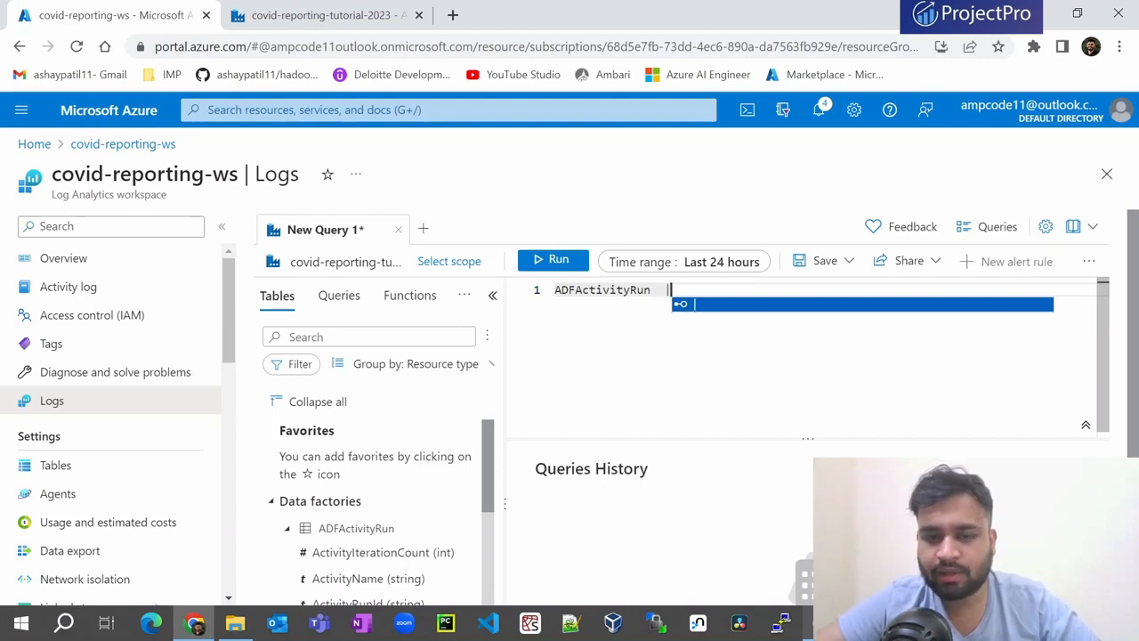
key("BackSpace")
key("BackSpace")
type("cou")
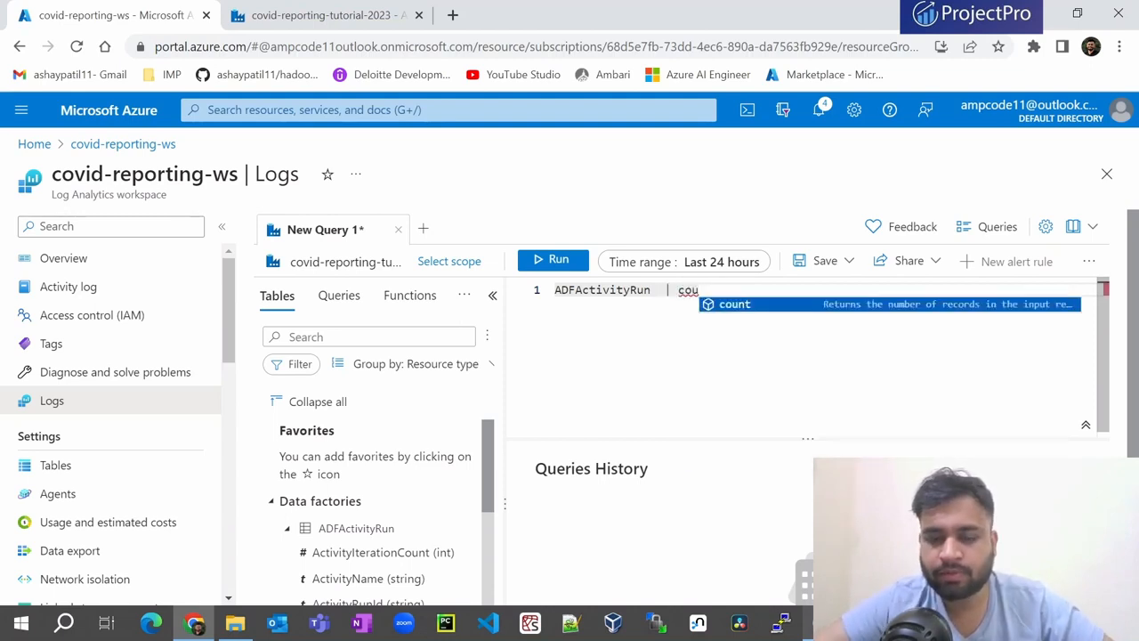
key("Tab")
left_click(552, 259)
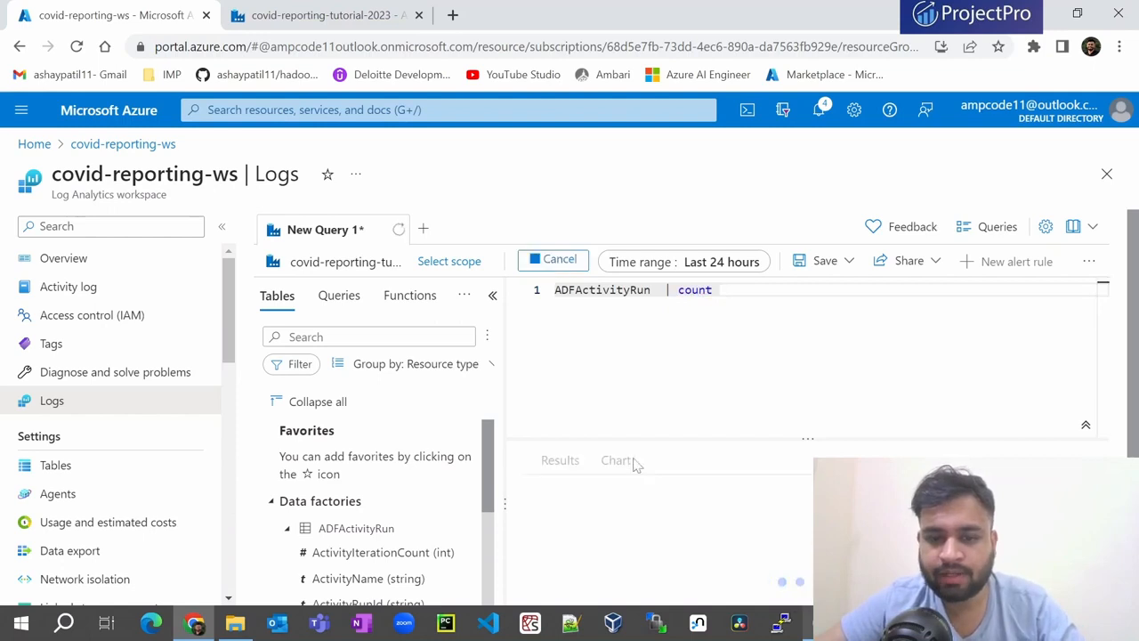
- Check the 44-record count, then remove '| count' and run the plain ADFActivityRun query
scroll(570, 436, "down", 1)
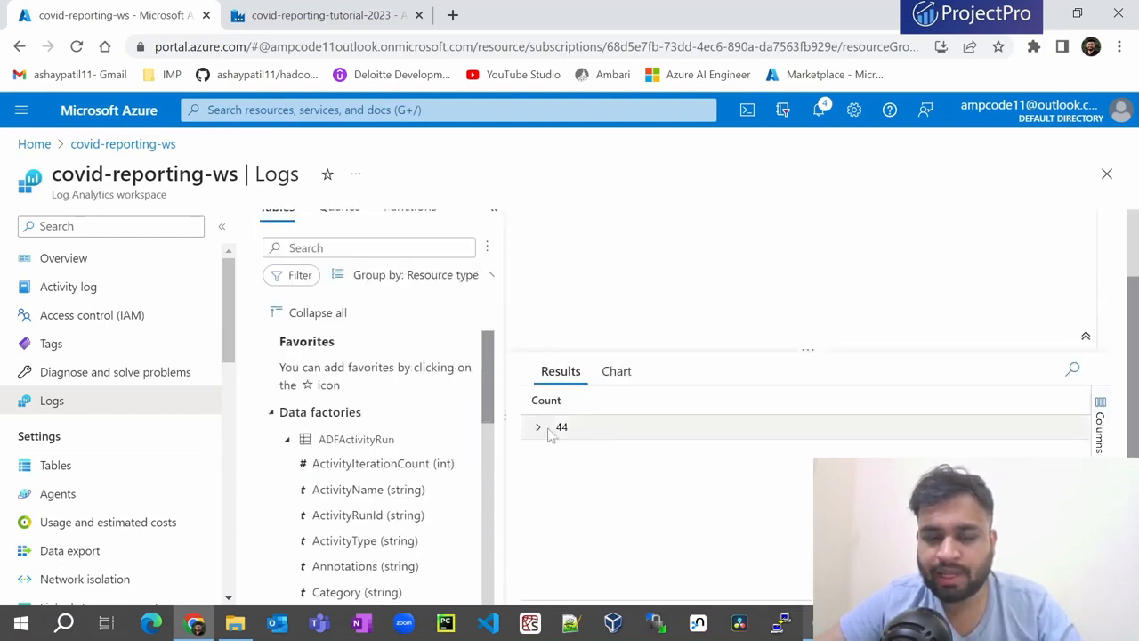
left_click(539, 429)
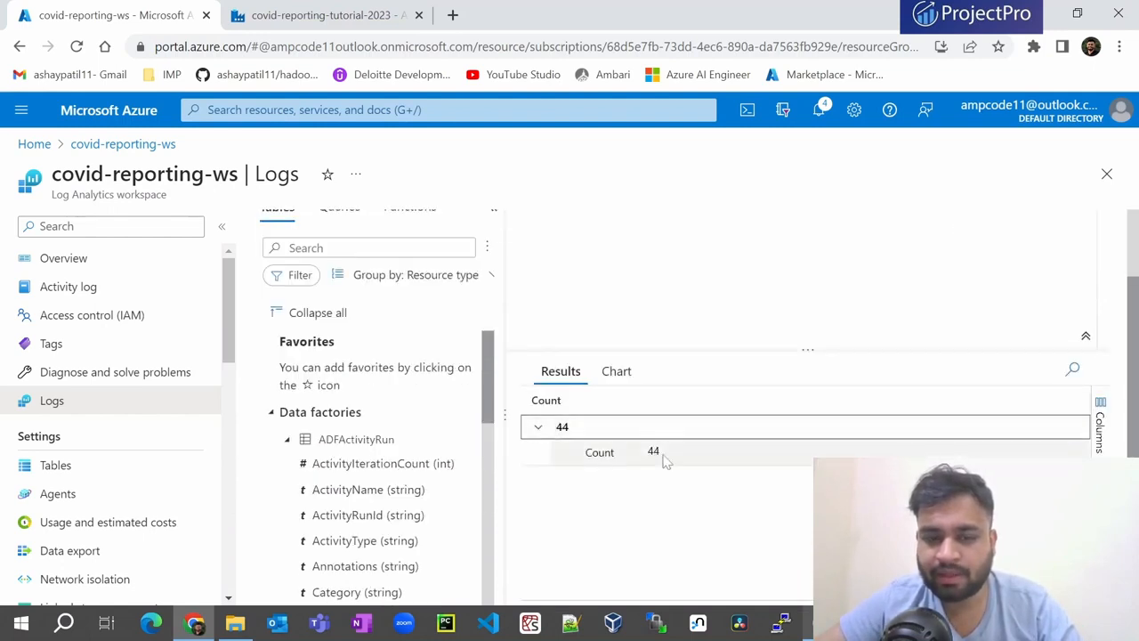
scroll(613, 463, "up", 1)
key("ctrl+shift+Left")
key("ctrl+shift+Left")
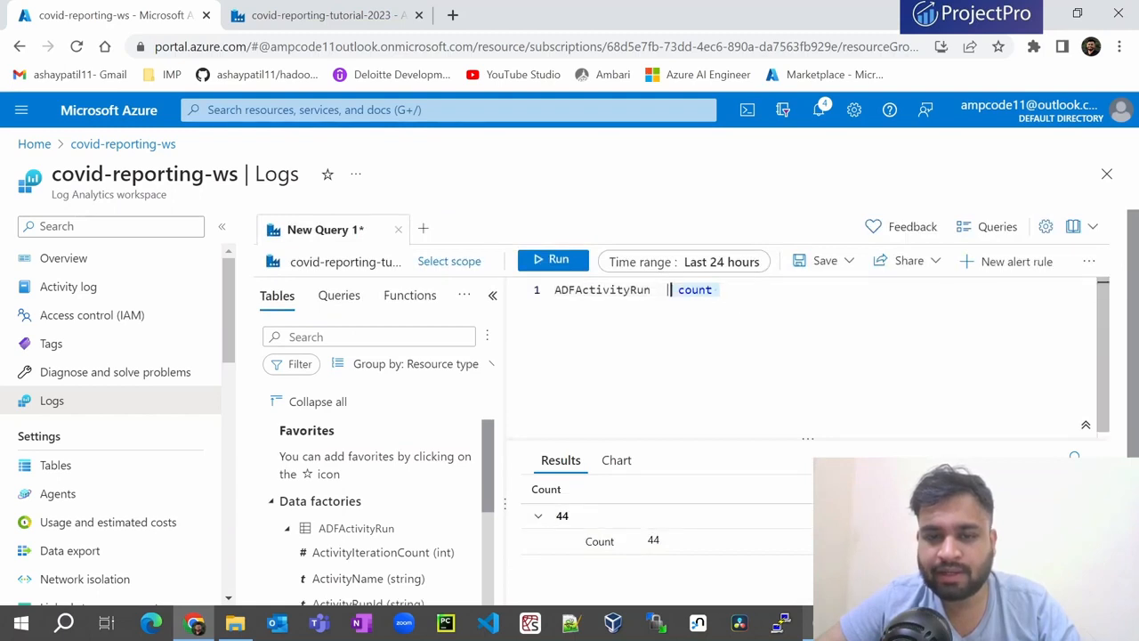
key("BackSpace")
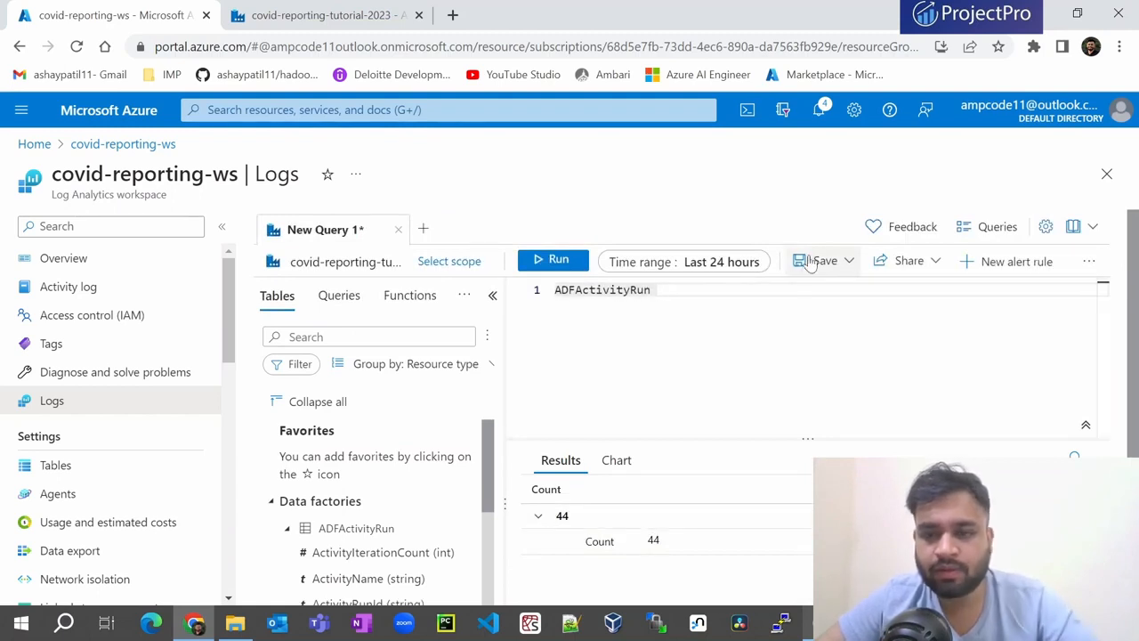
left_click(537, 259)
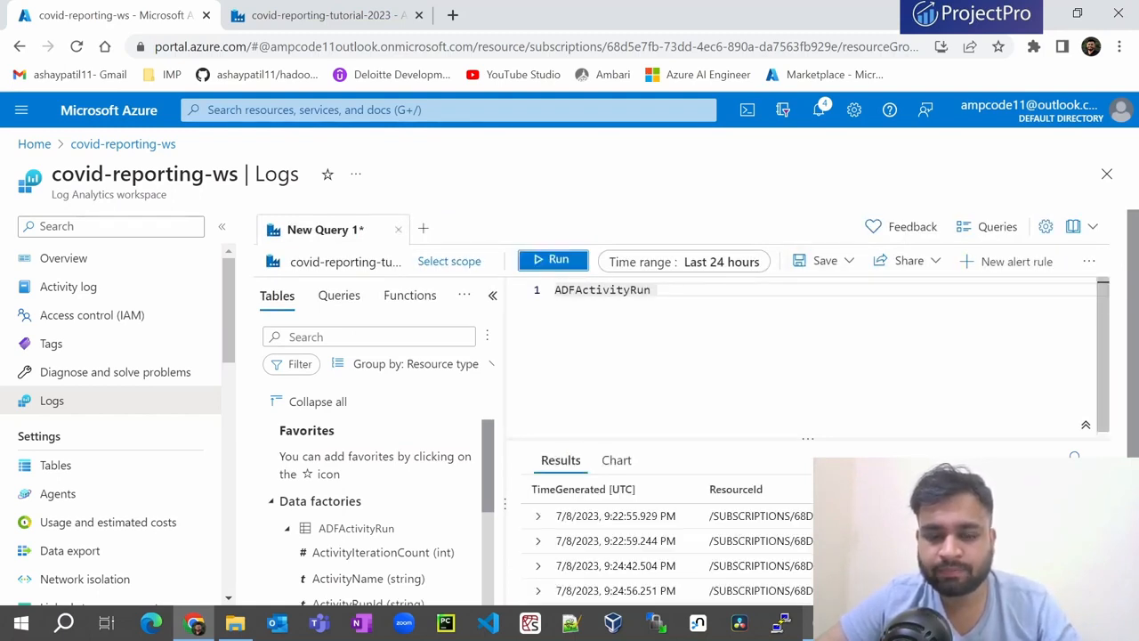
scroll(801, 312, "down", 1)
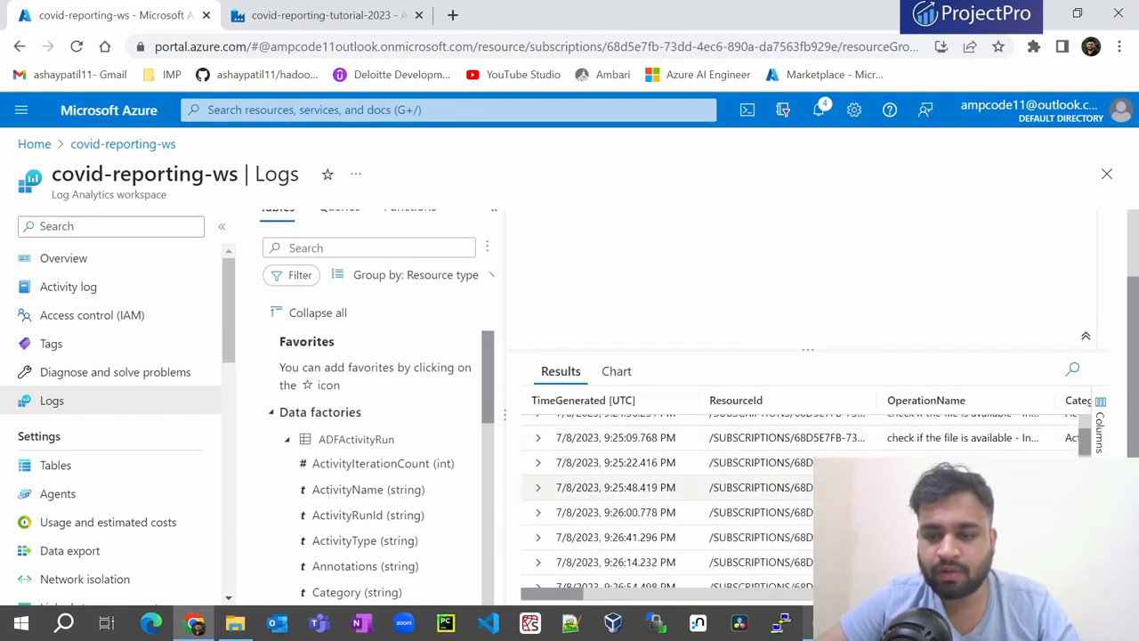
scroll(622, 487, "up", 1)
- Browse the activity-run operation names and statuses, then collapse ADFActivityRun and select ADFPipelineRun
left_click_drag(566, 596, 701, 588)
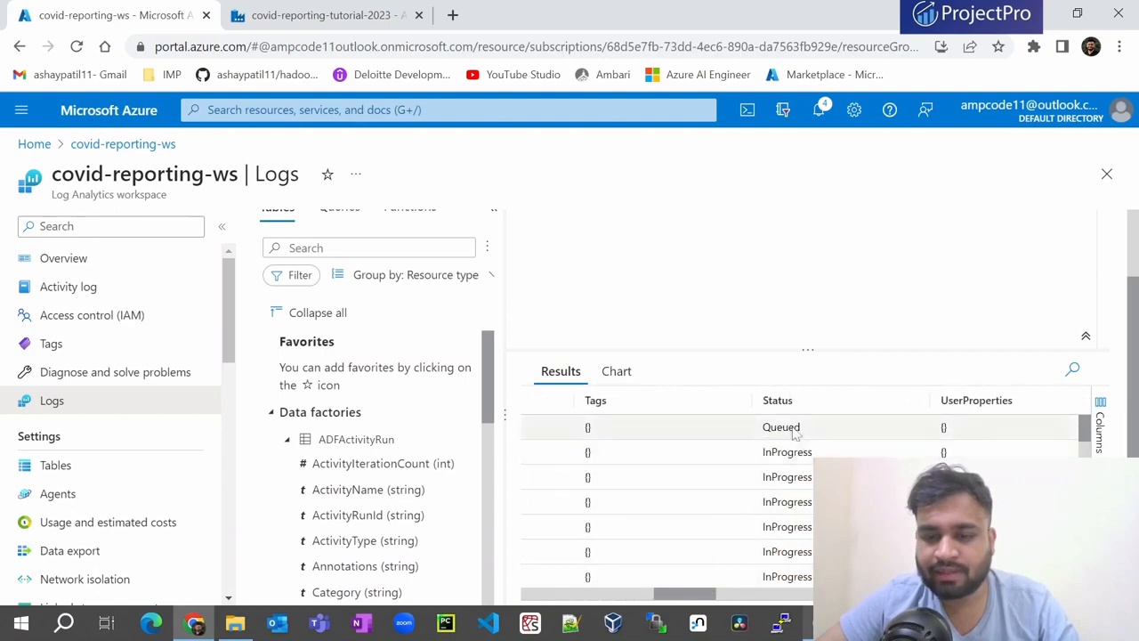
scroll(787, 538, "down", 5)
scroll(785, 540, "up", 10)
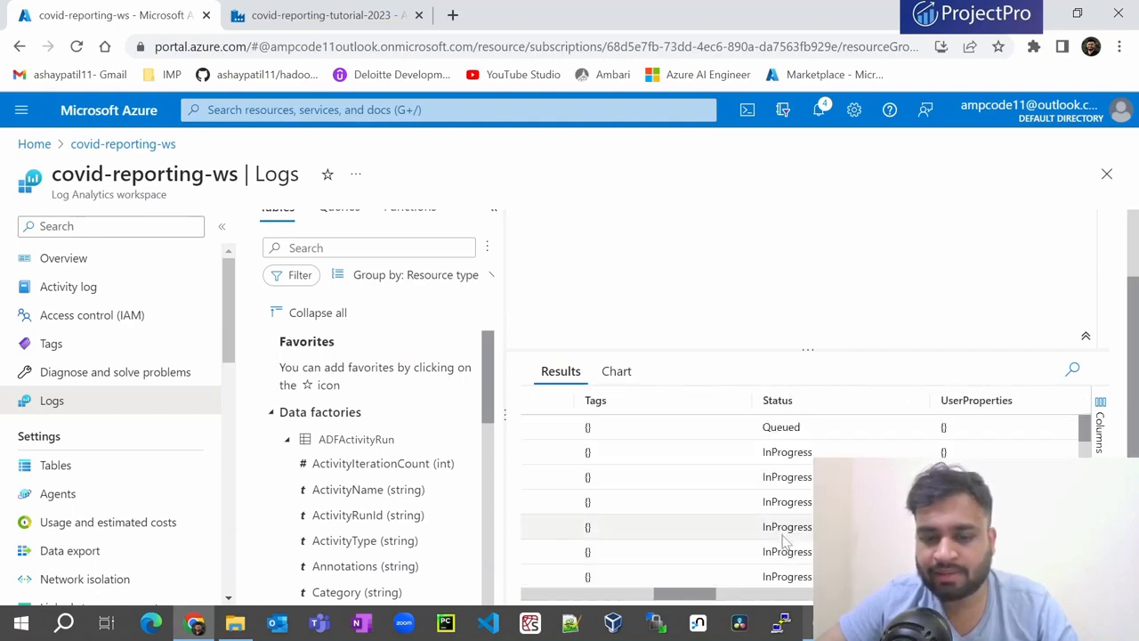
left_click_drag(678, 595, 543, 595)
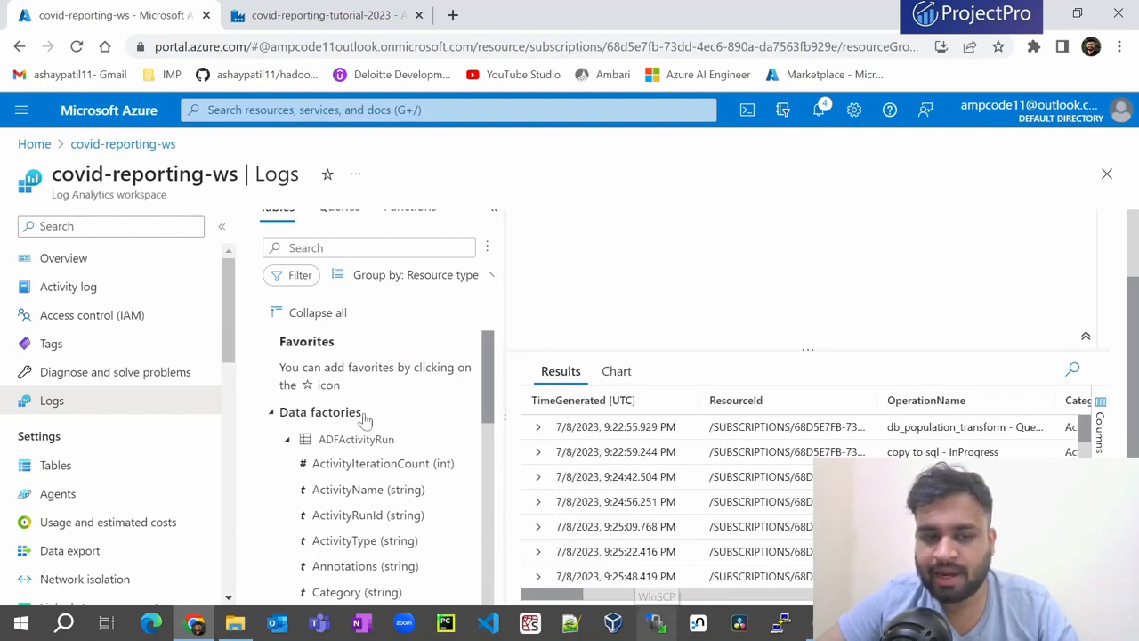
scroll(356, 470, "down", 5)
scroll(305, 442, "up", 5)
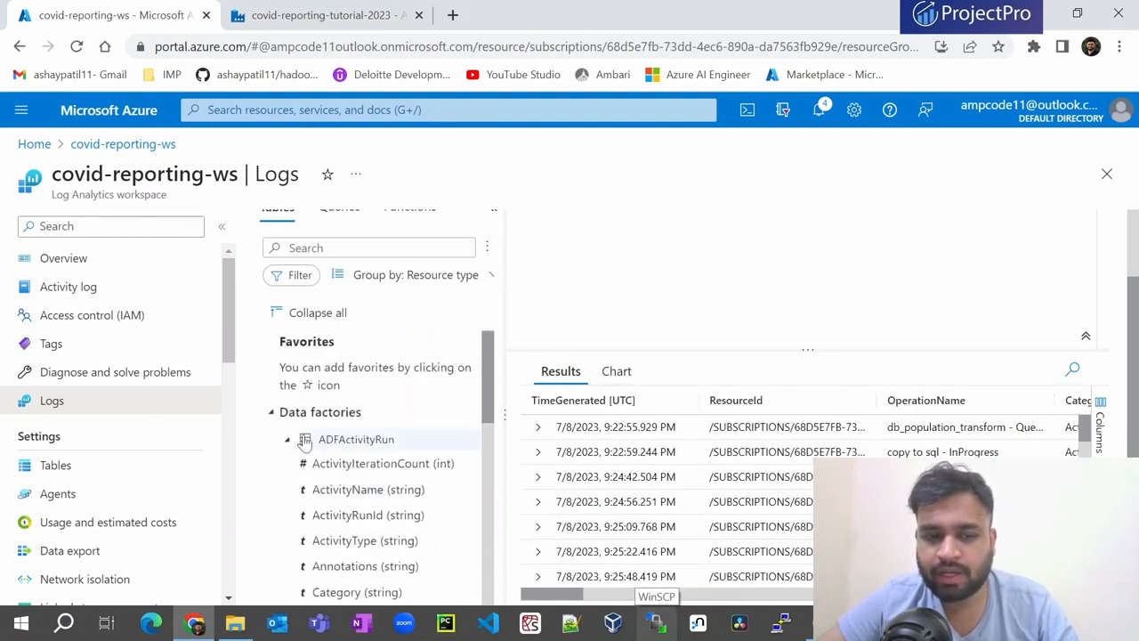
left_click(290, 441)
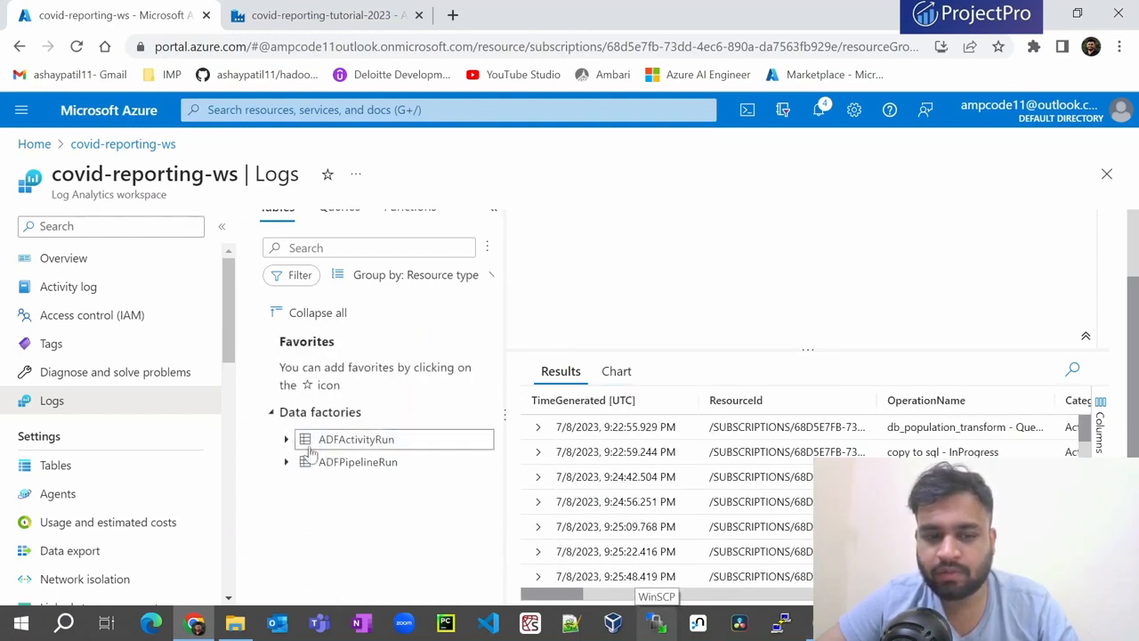
left_click(369, 469)
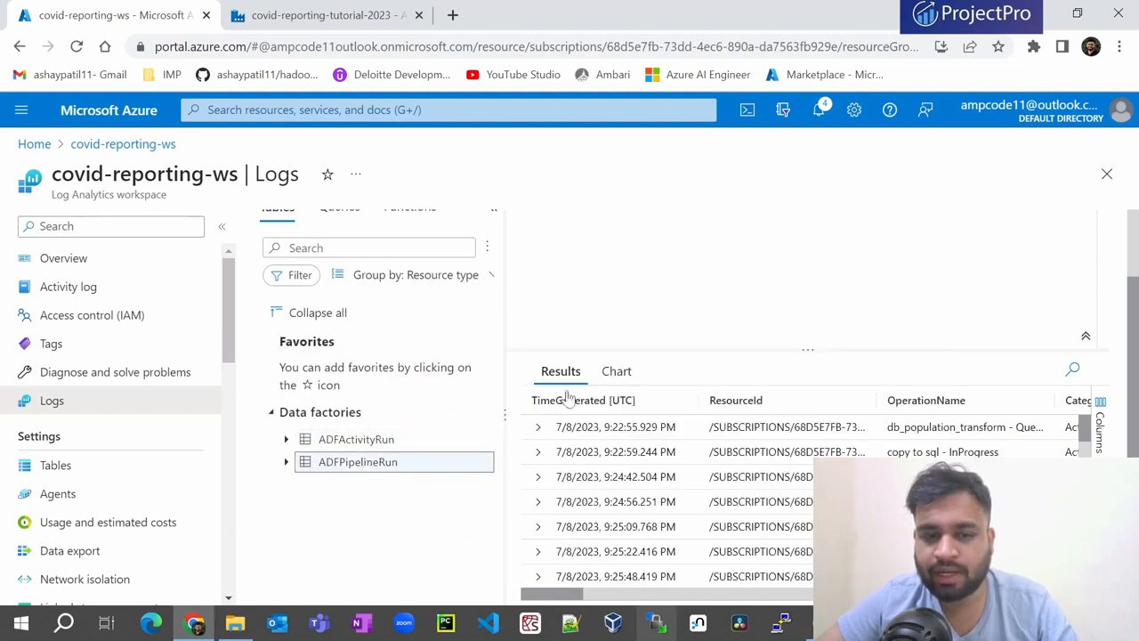
- Change the query to 'ADFPipelineRun | count' and run it, returning 14 records
scroll(1125, 400, "up", 2)
left_click_drag(657, 290, 556, 290)
key("BackSpace")
type("| ")
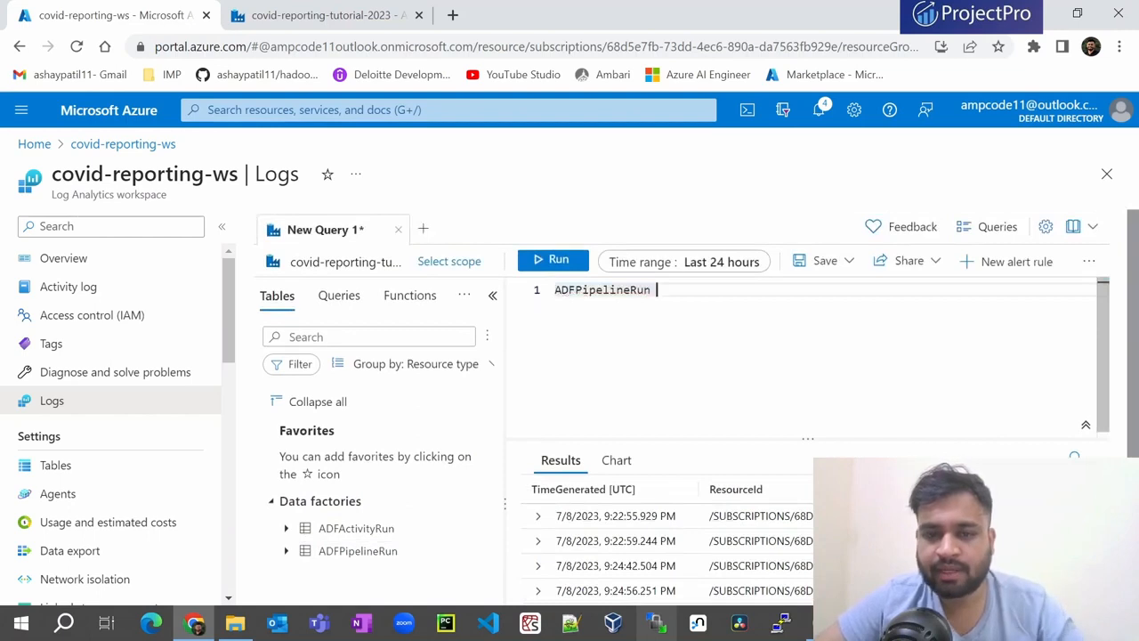
type("count")
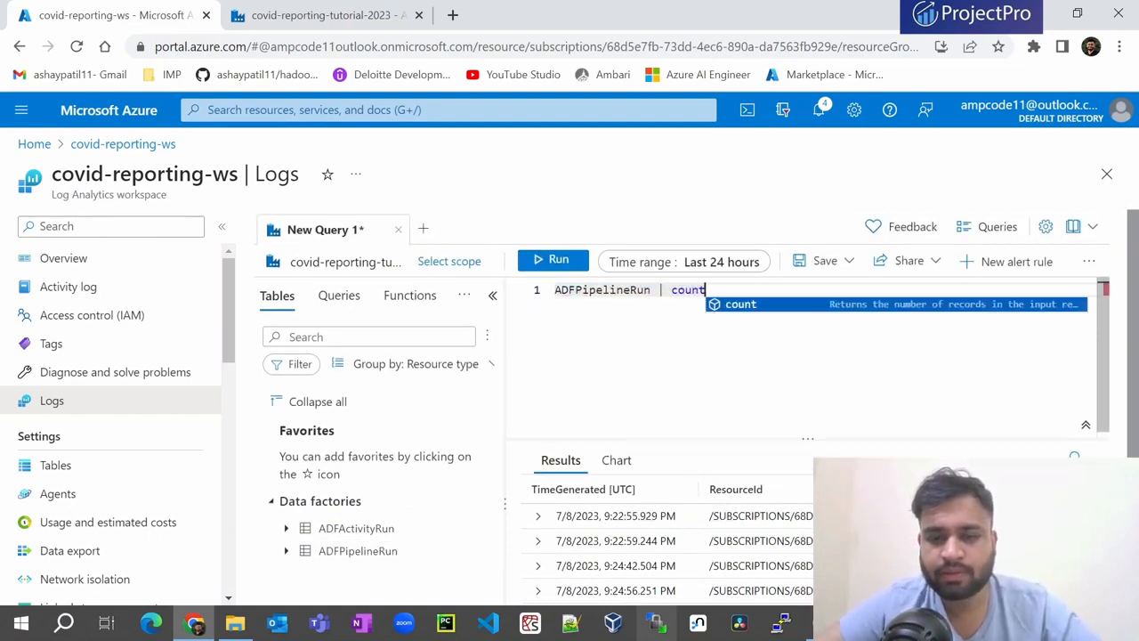
key("shift+Return")
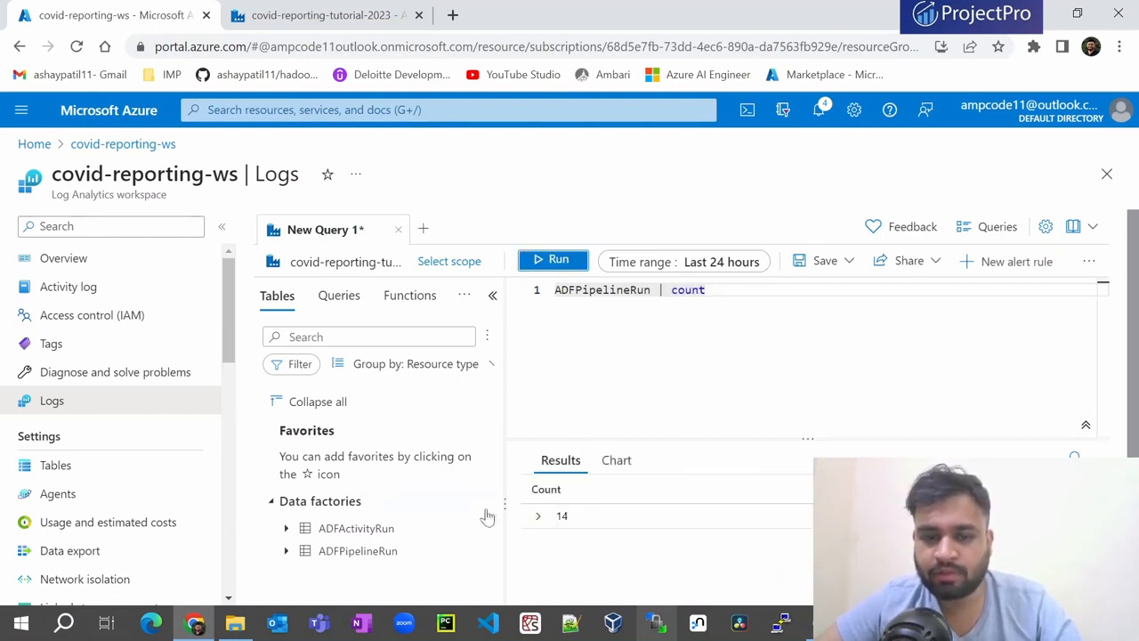
- Remove '| count', run ADFPipelineRun and scan its status, failure type and pipeline name columns
left_click(652, 290)
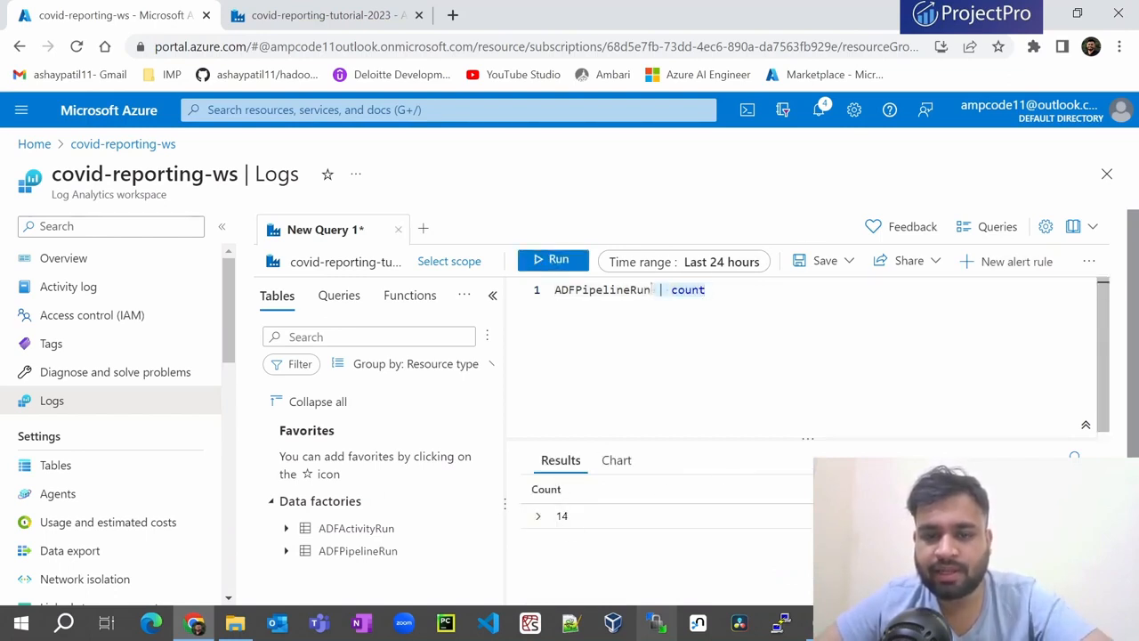
key("BackSpace")
left_click(570, 263)
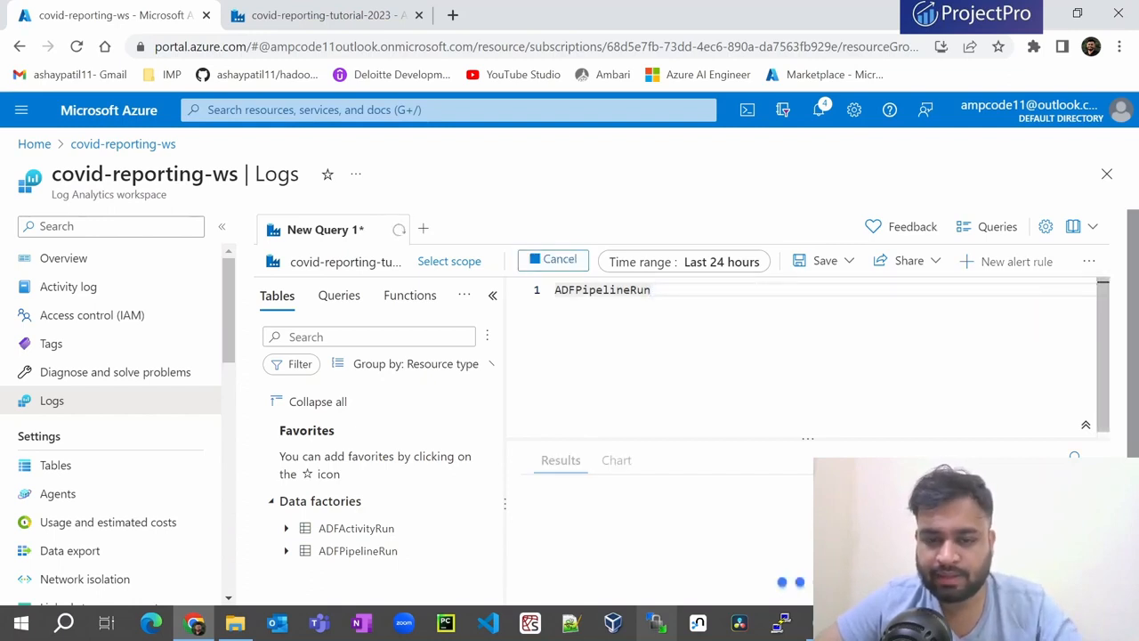
scroll(669, 488, "down", 1)
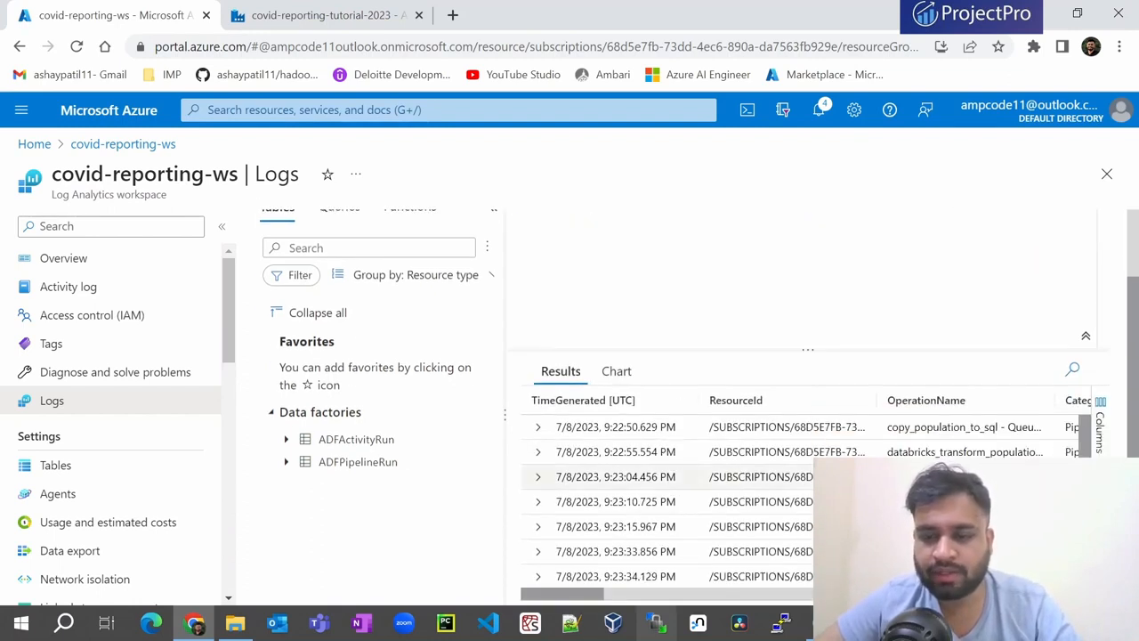
scroll(912, 436, "right", 5)
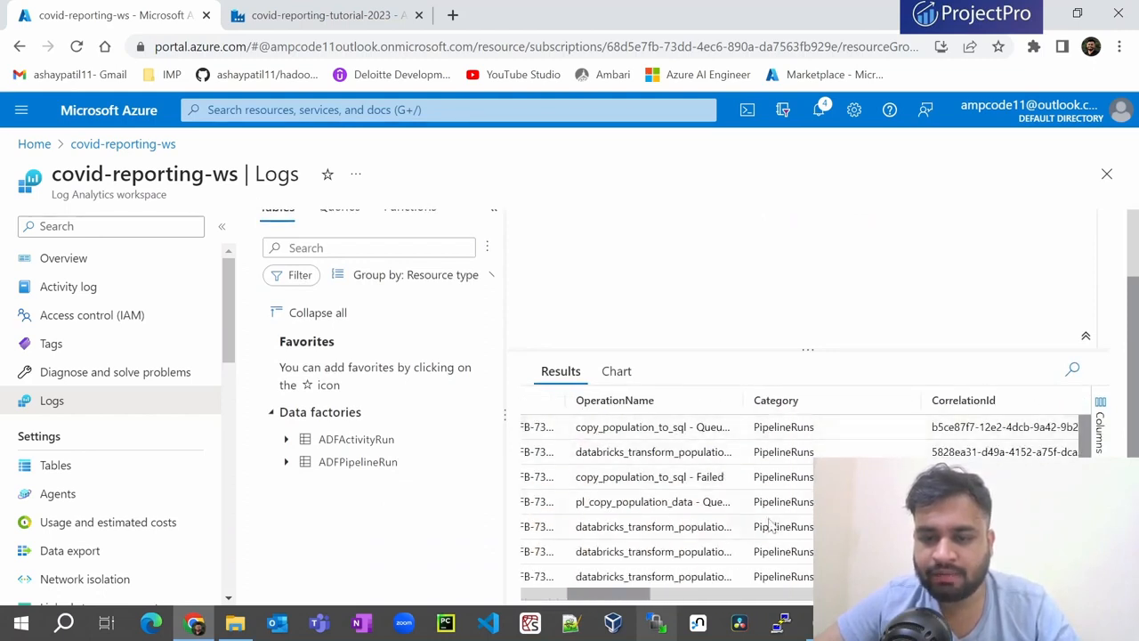
scroll(784, 527, "right", 3)
scroll(783, 527, "right", 3)
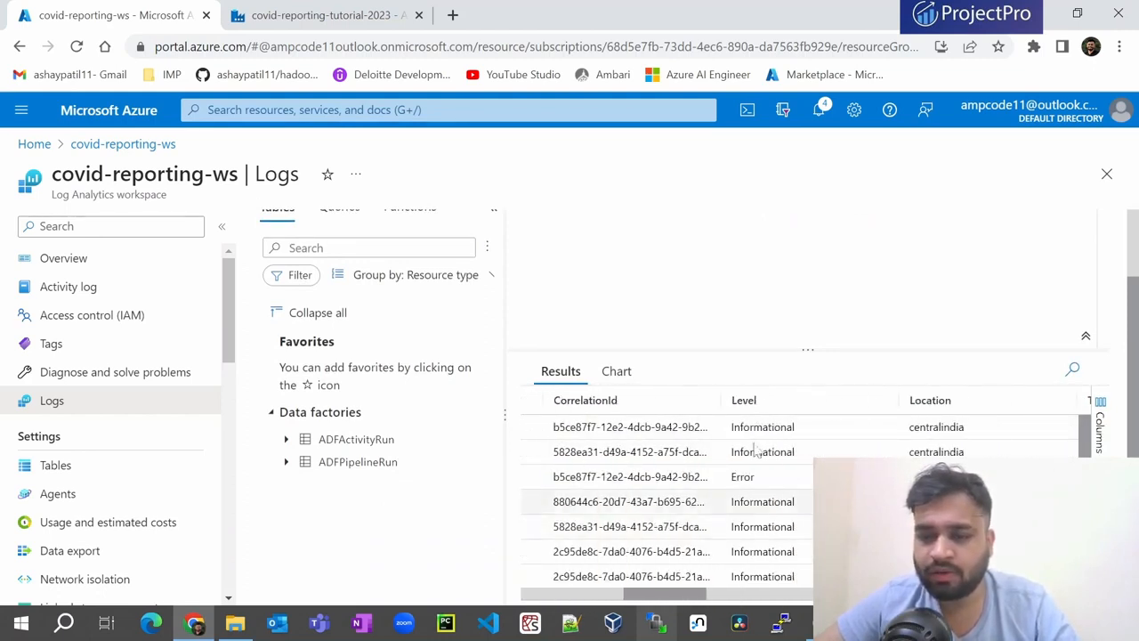
scroll(933, 457, "right", 3)
scroll(932, 456, "right", 2)
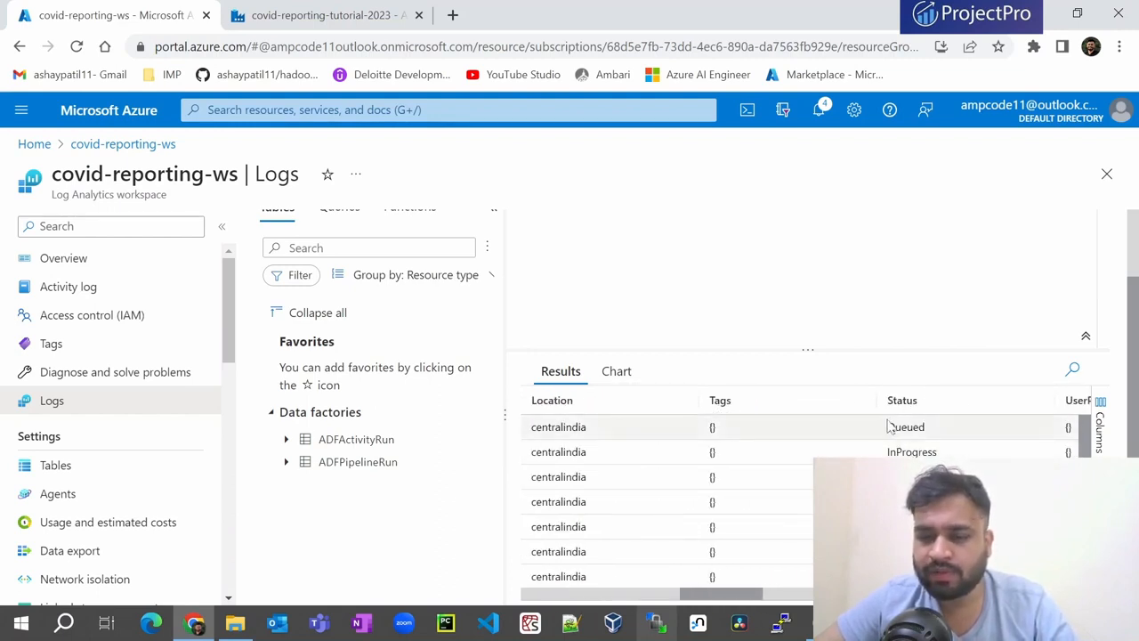
scroll(927, 451, "right", 5)
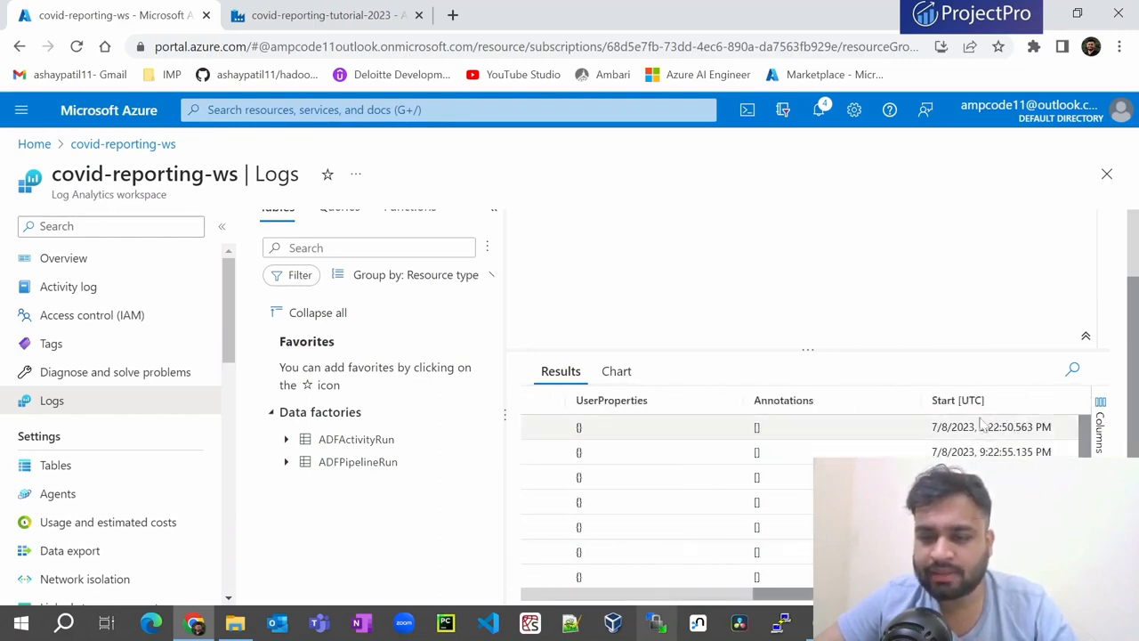
scroll(979, 427, "right", 5)
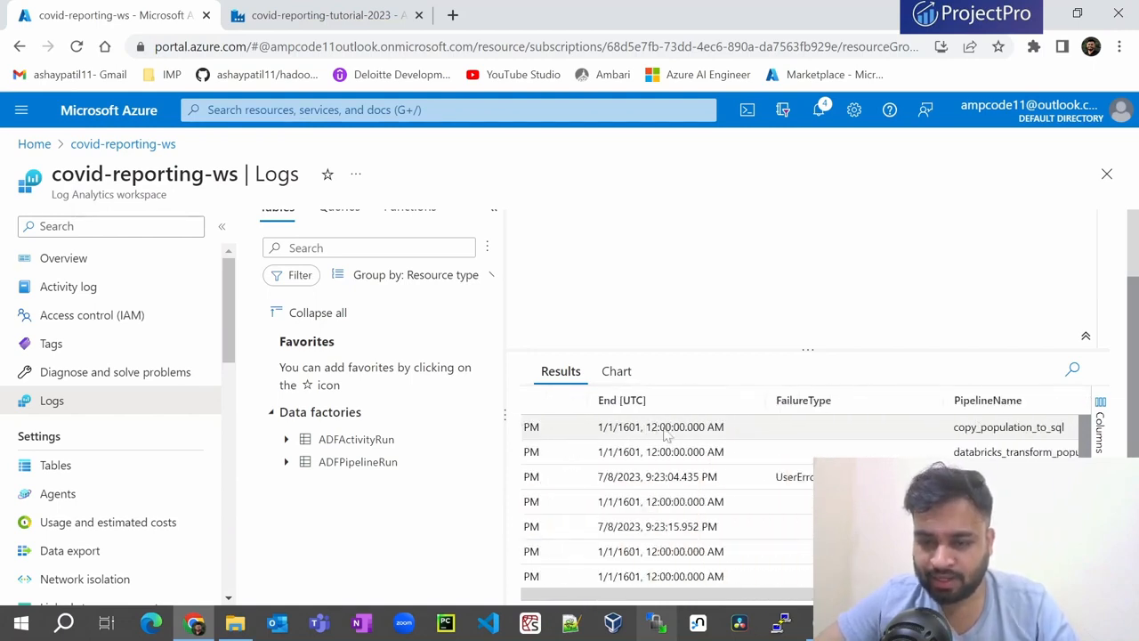
scroll(801, 472, "left", 2)
scroll(885, 441, "right", 3)
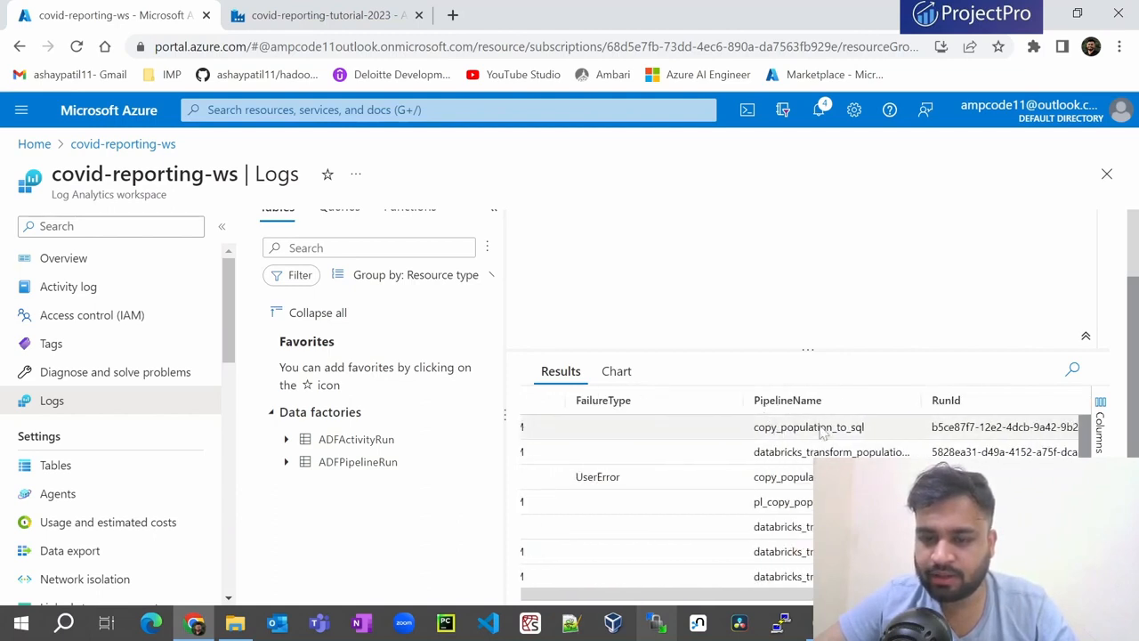
scroll(821, 427, "right", 5)
scroll(820, 427, "right", 2)
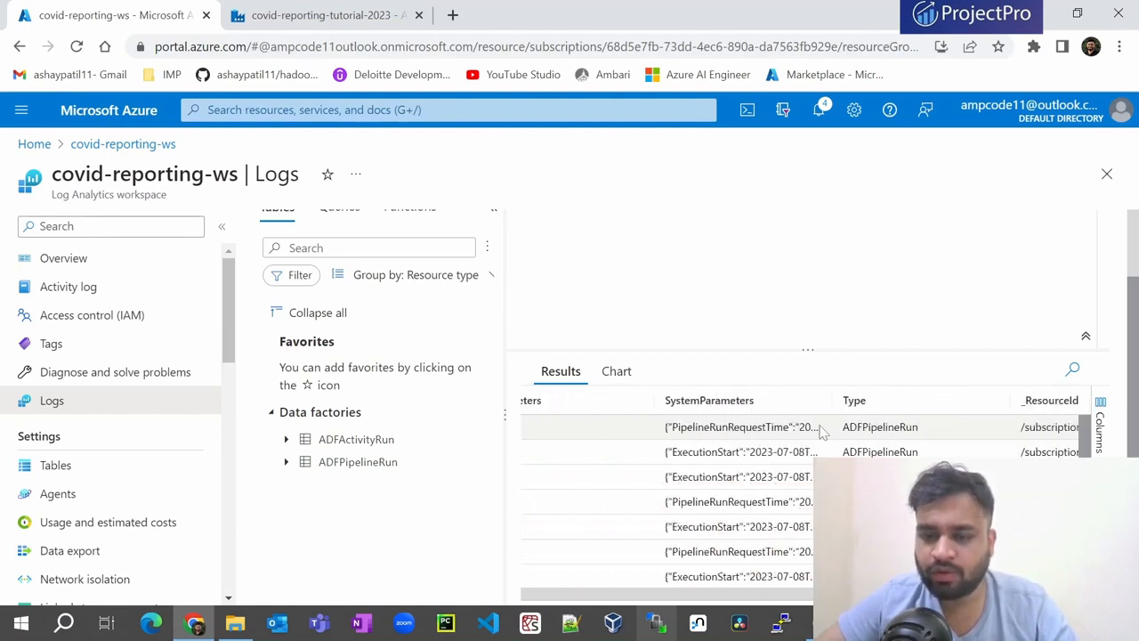
scroll(820, 427, "left", 5)
scroll(820, 427, "left", 6)
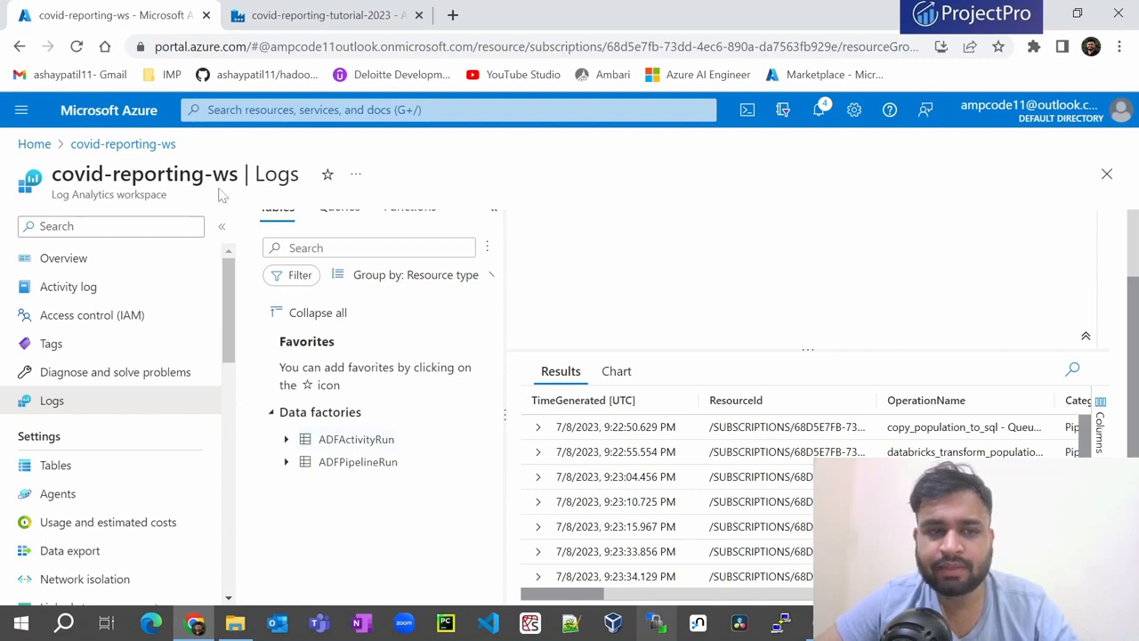
scroll(536, 501, "up", 1)
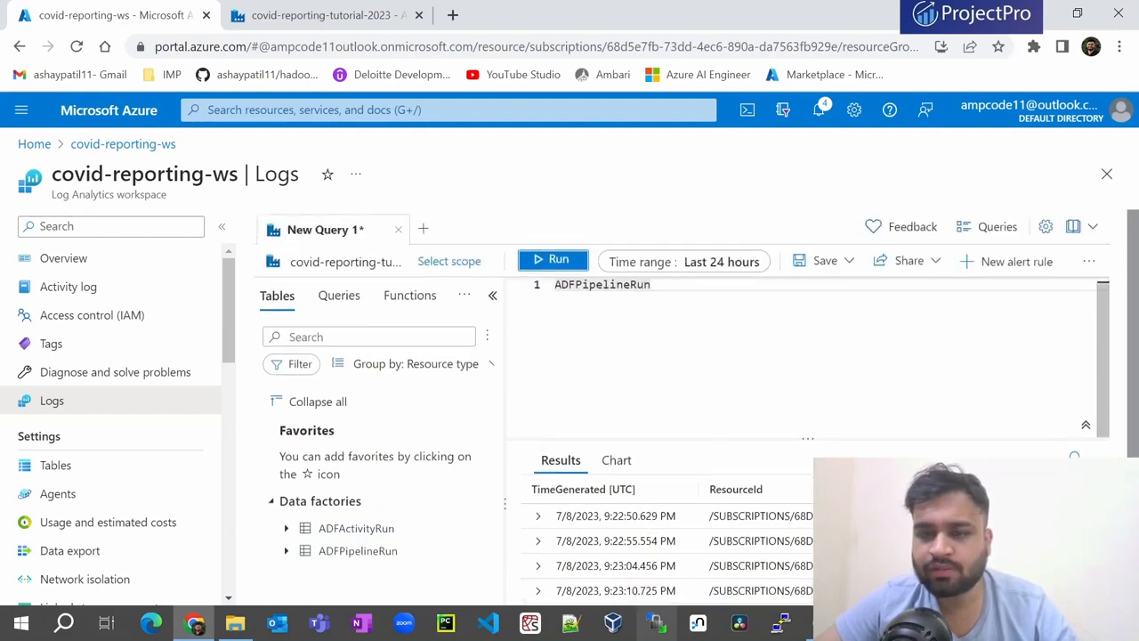